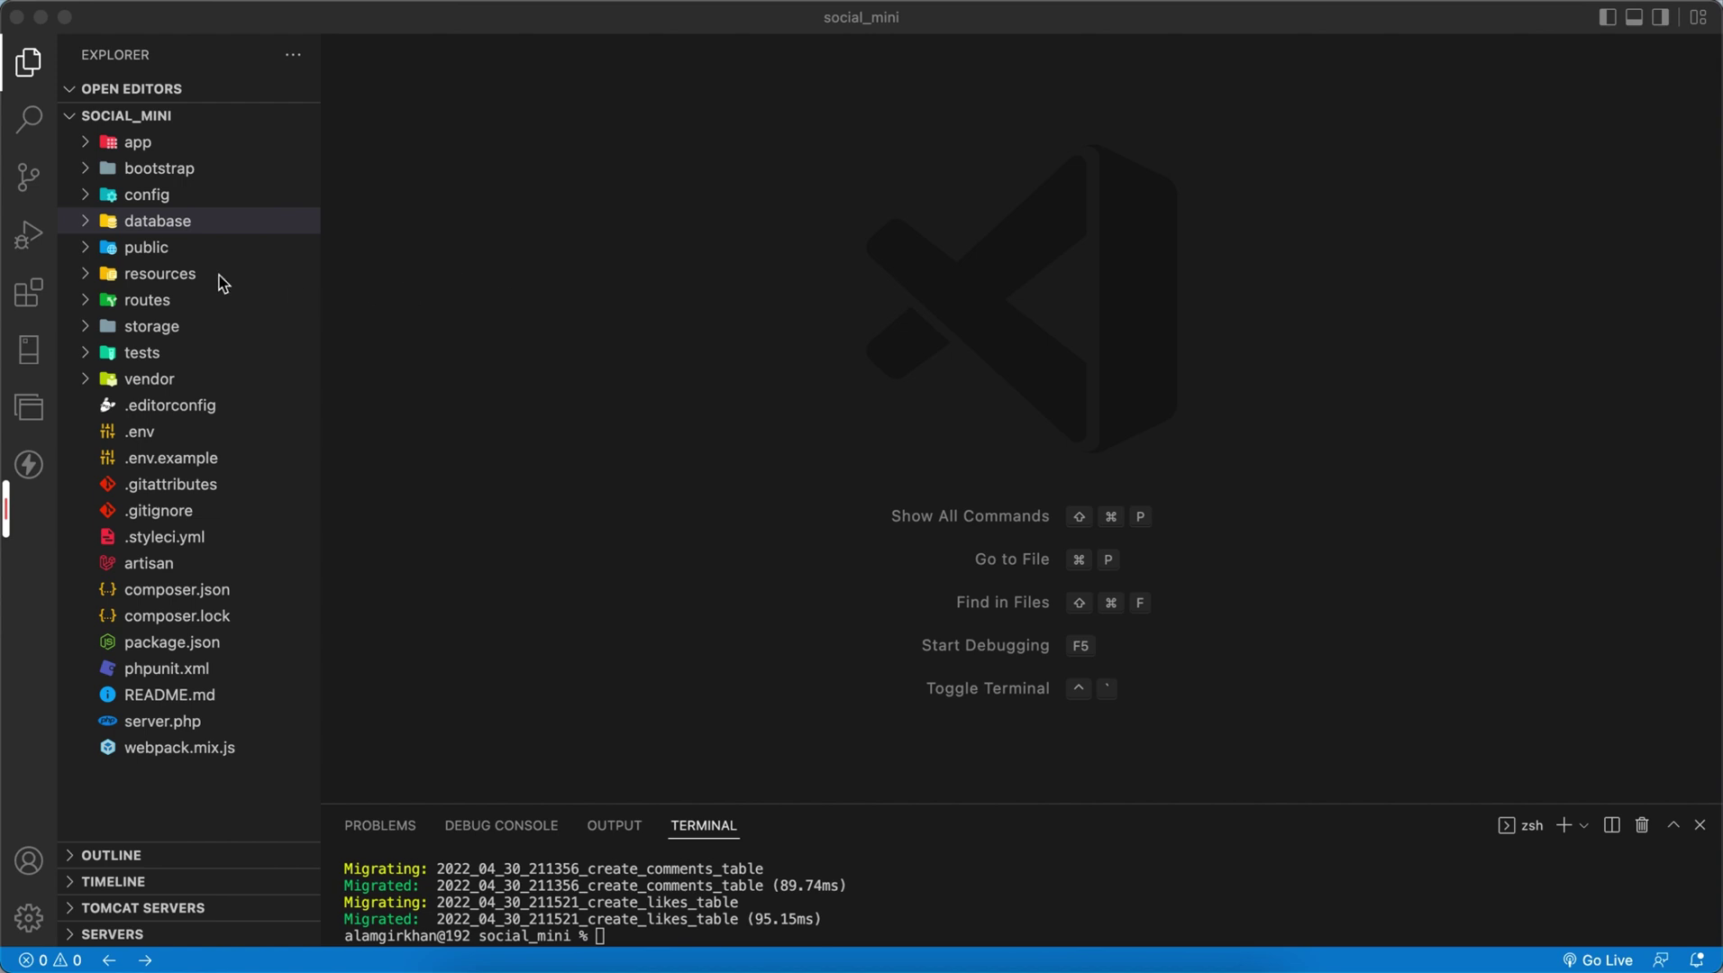
Expand app > Http > Controllers in the Explorer to reveal the existing controller files
left_click(140, 153)
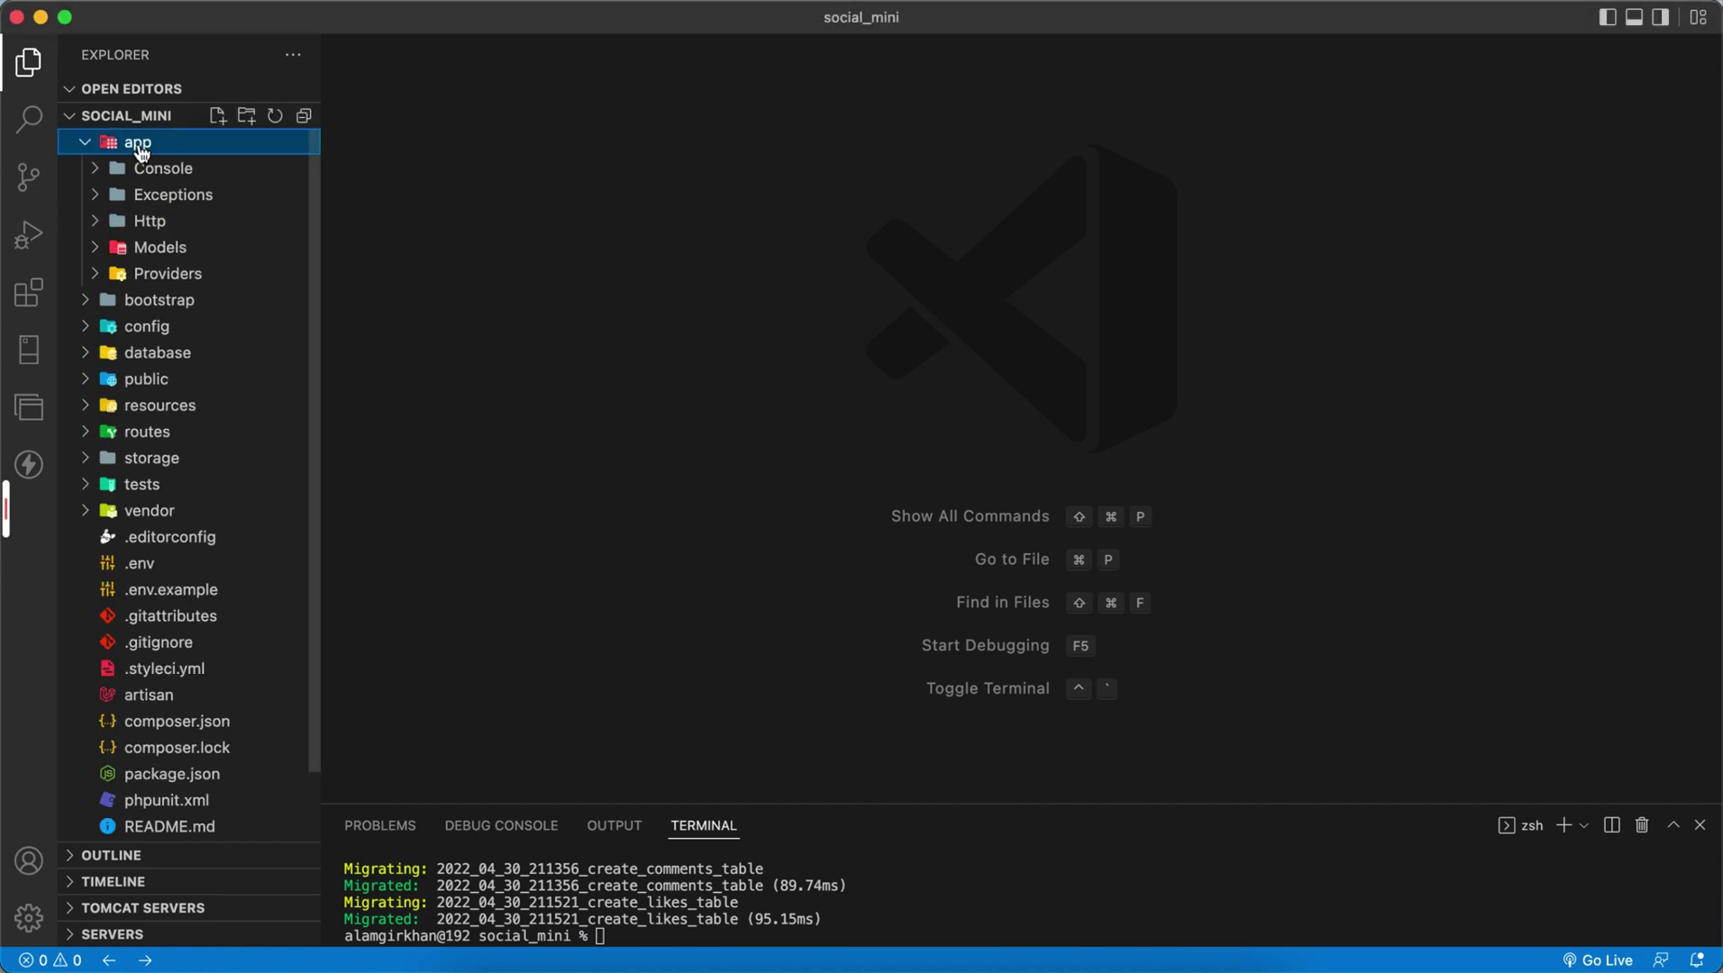
left_click(173, 222)
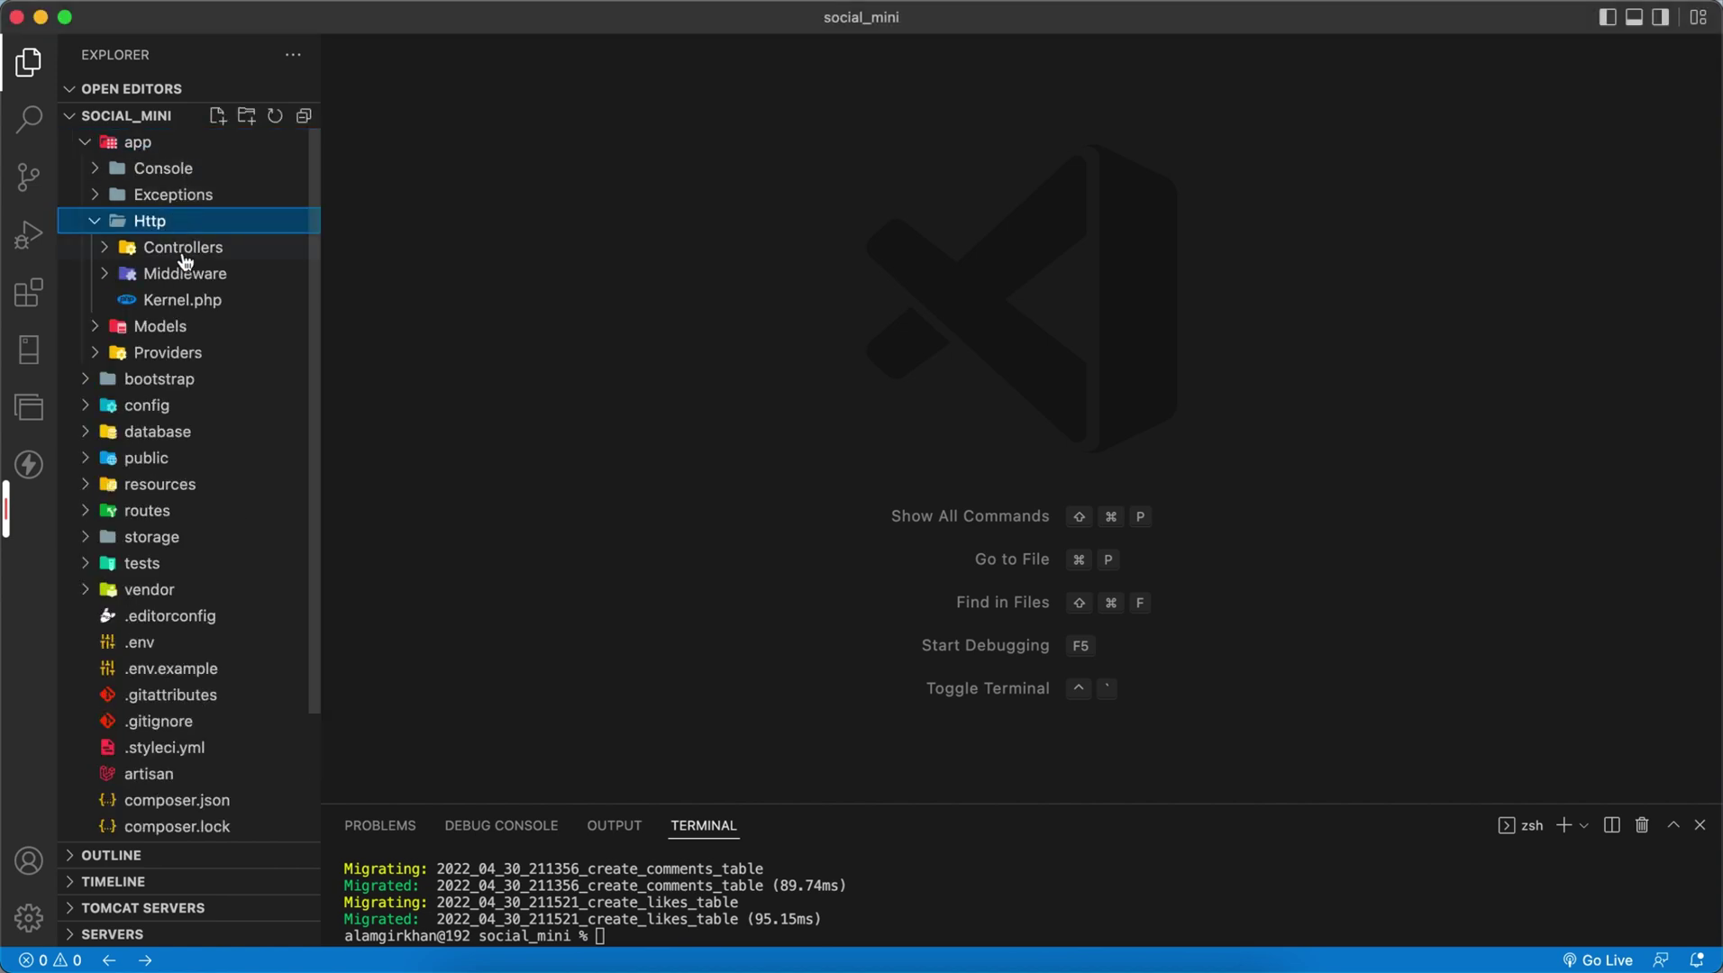
left_click(185, 249)
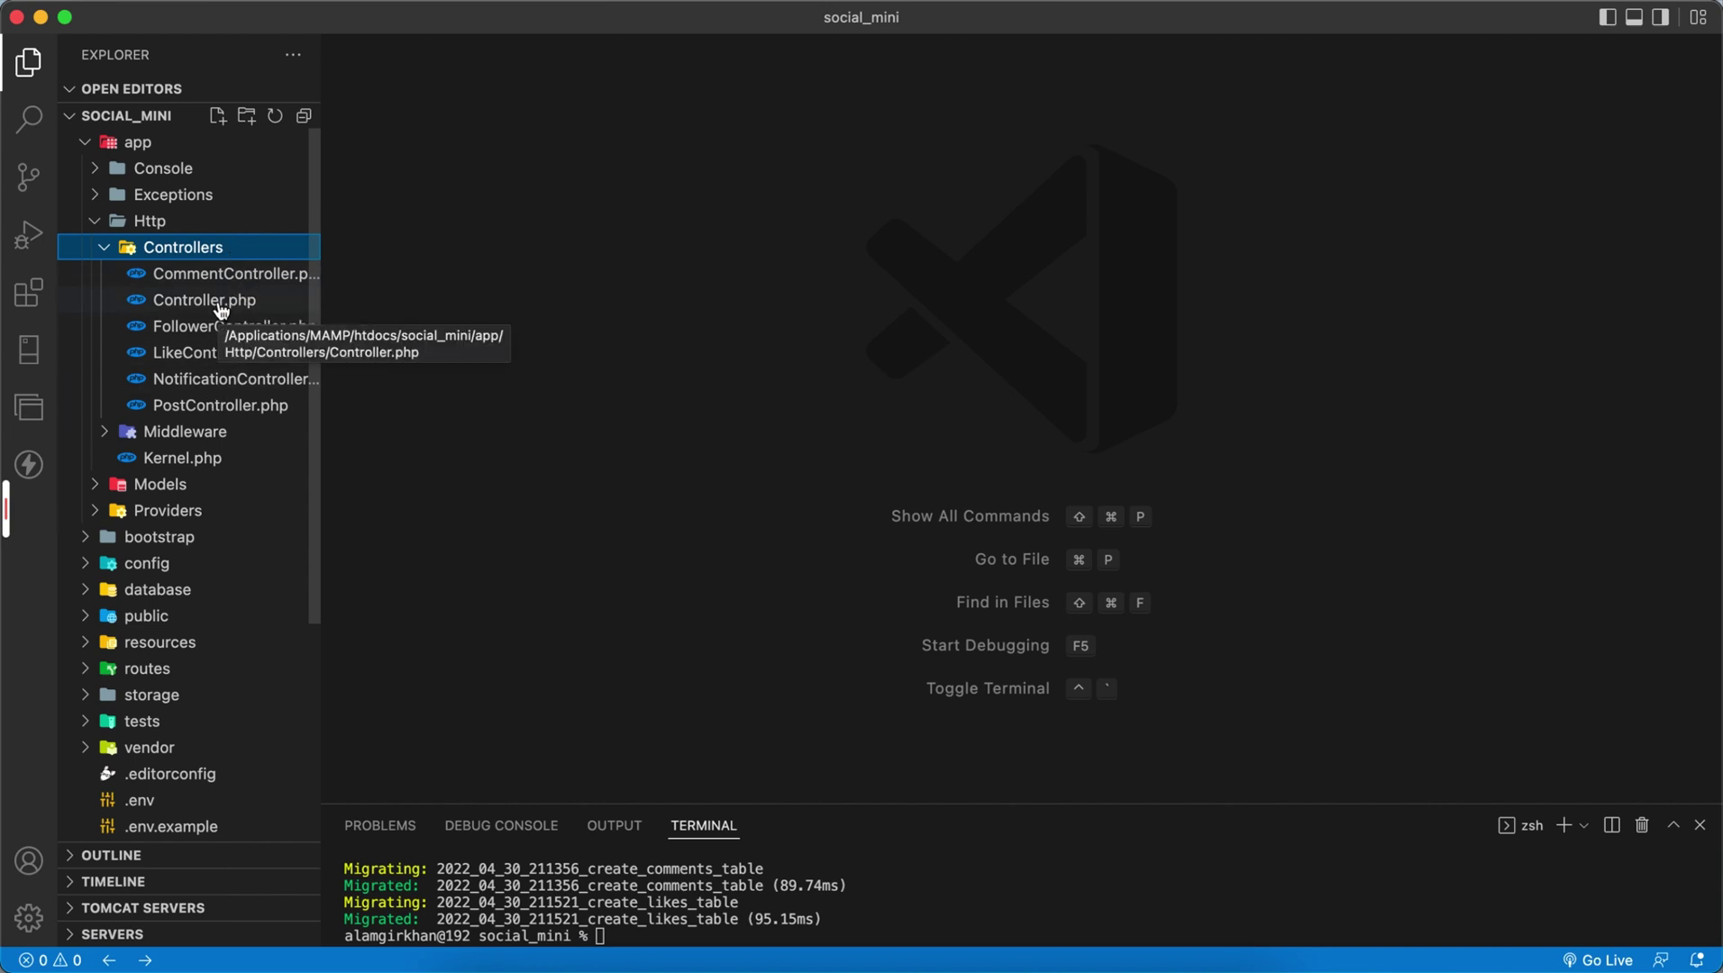
Generate UserController with php artisan make:controller, fixing a typo, and open UserController.php
left_click(926, 877)
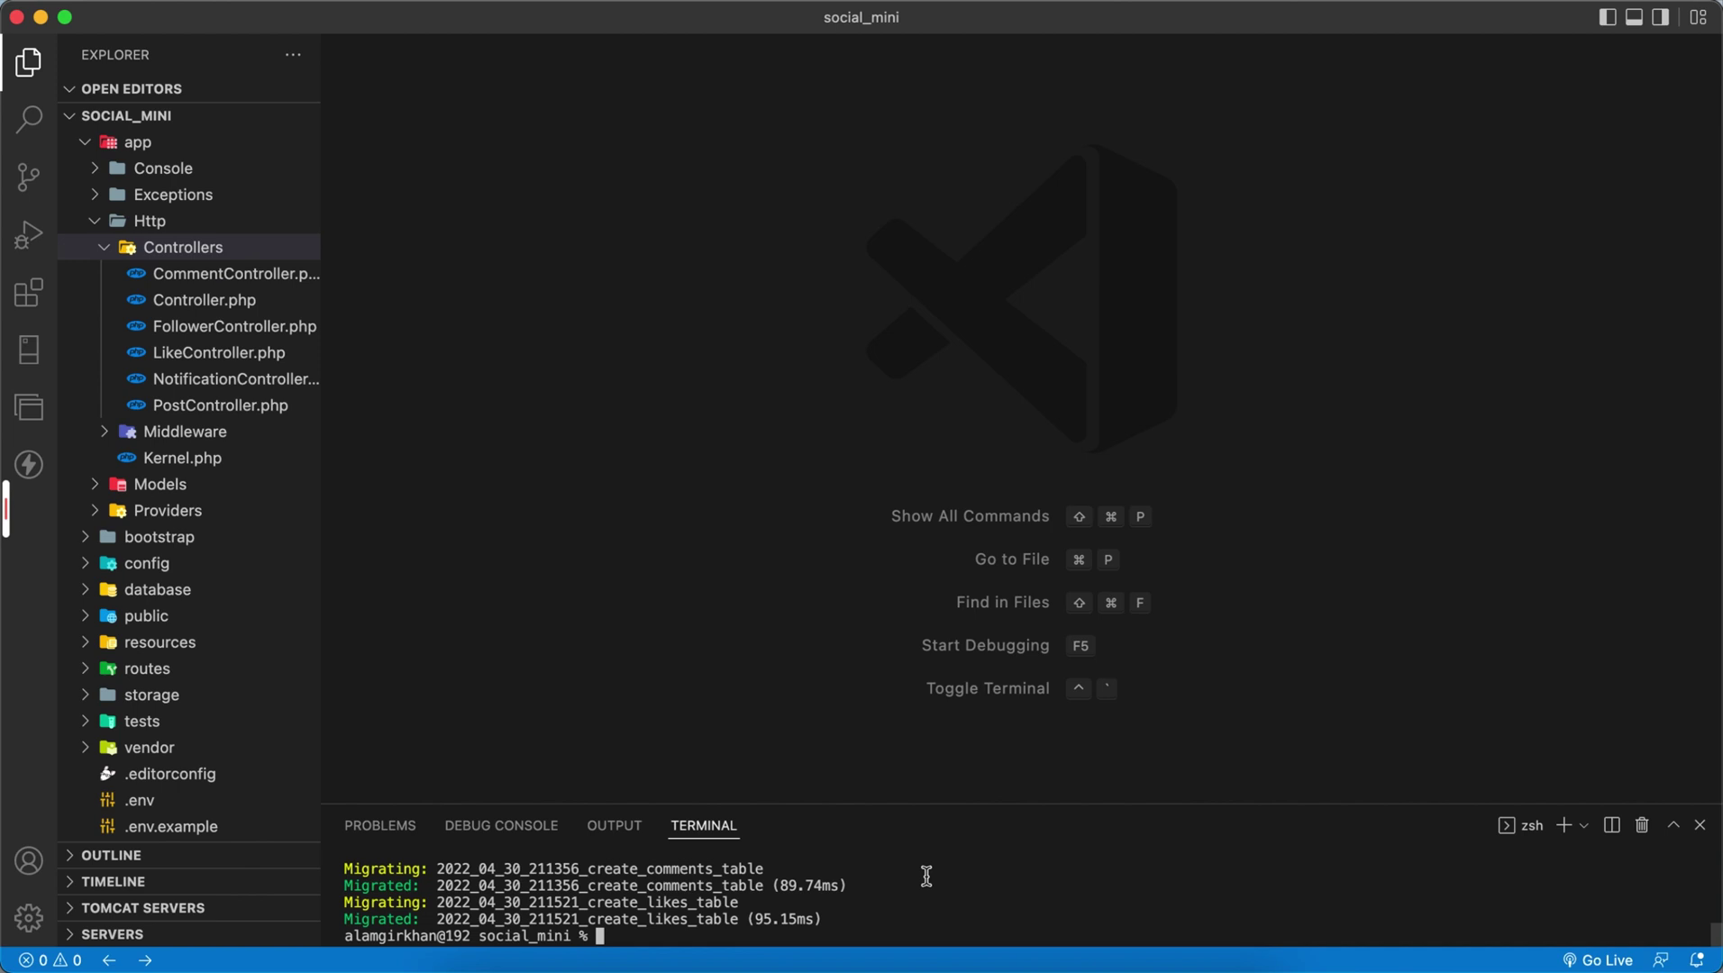
type("p artis")
type("an make:contoller")
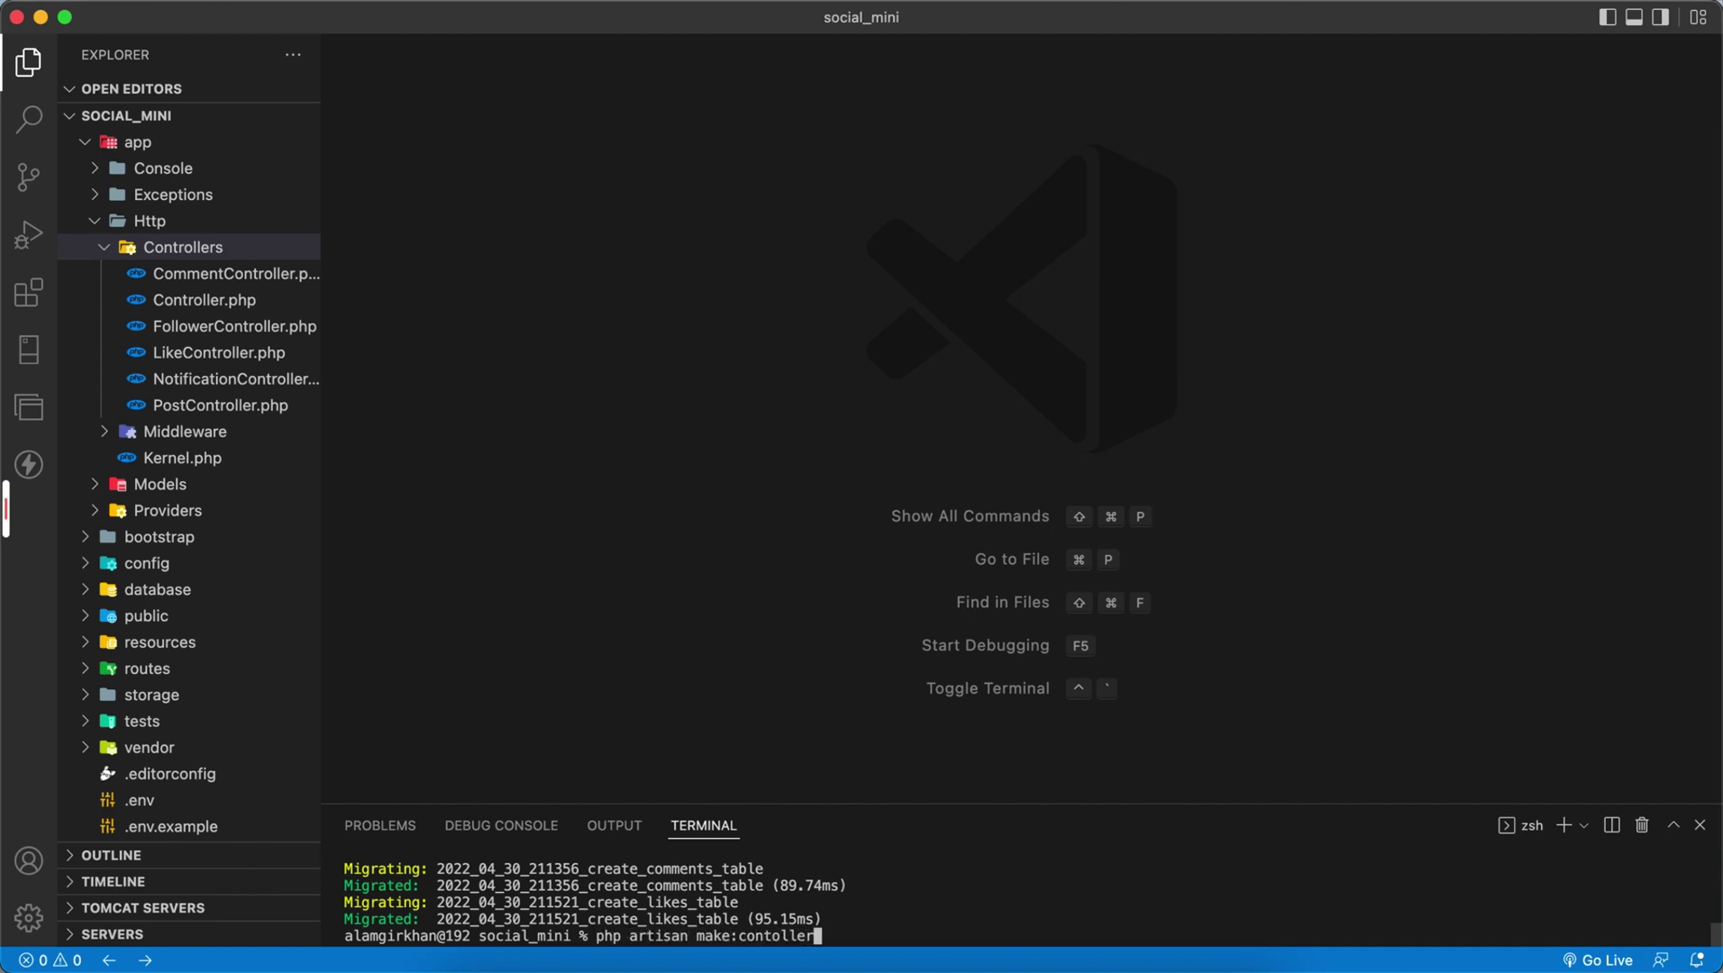
key("Left")
key("Left")
key("Left")
type("r")
key("Right")
key("Right")
key("Right")
type("C")
key("BackSpace")
key("BackSpace")
key("BackSpace")
type("er")
key("Return")
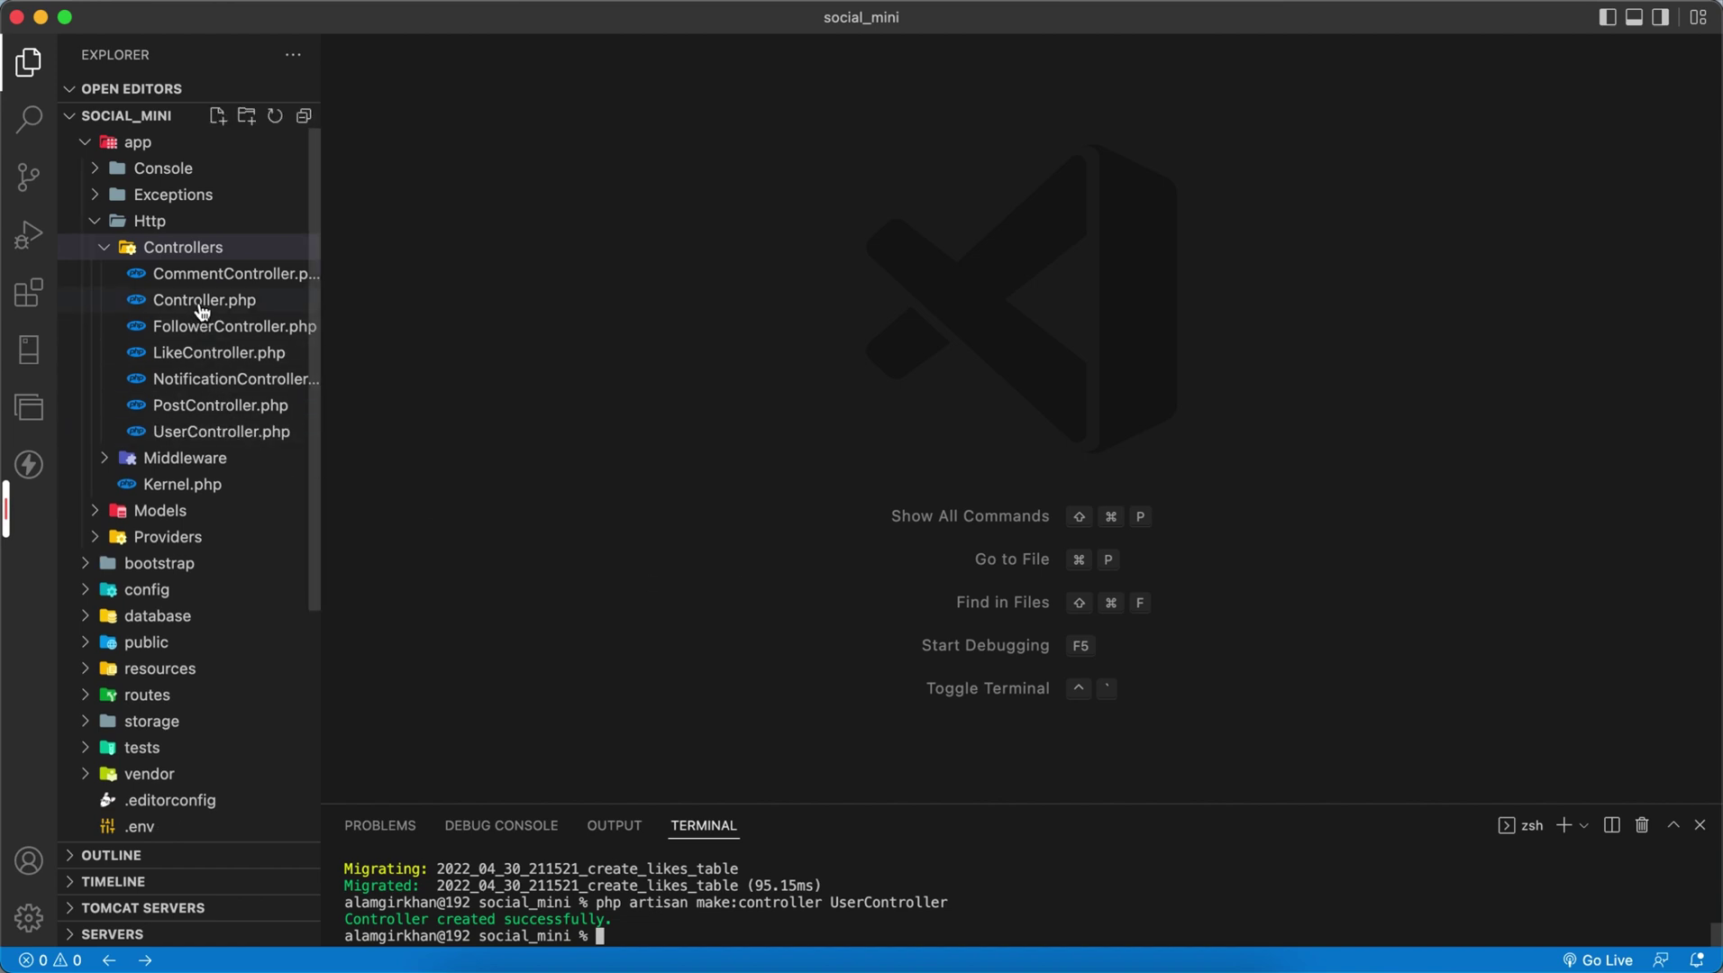
mouse_move(210, 390)
left_click(210, 432)
scroll(212, 444, "down", 5)
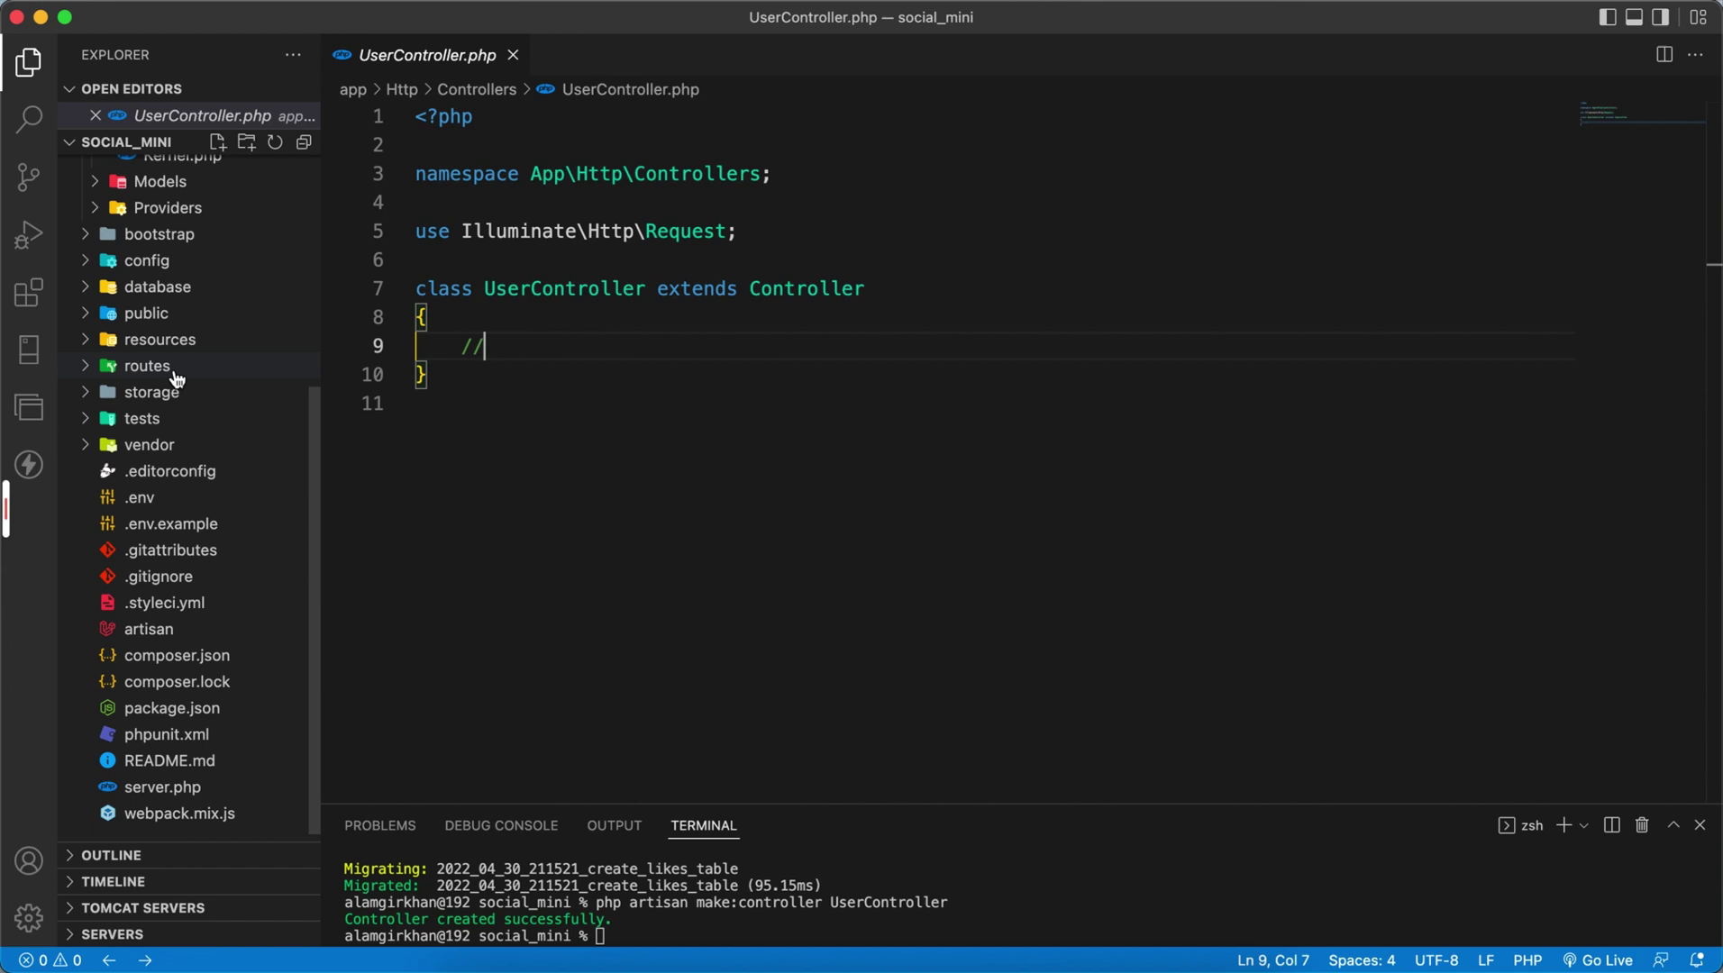
In routes/api.php, replace the default /user route with the pasted auth route group
left_click(173, 369)
left_click(192, 395)
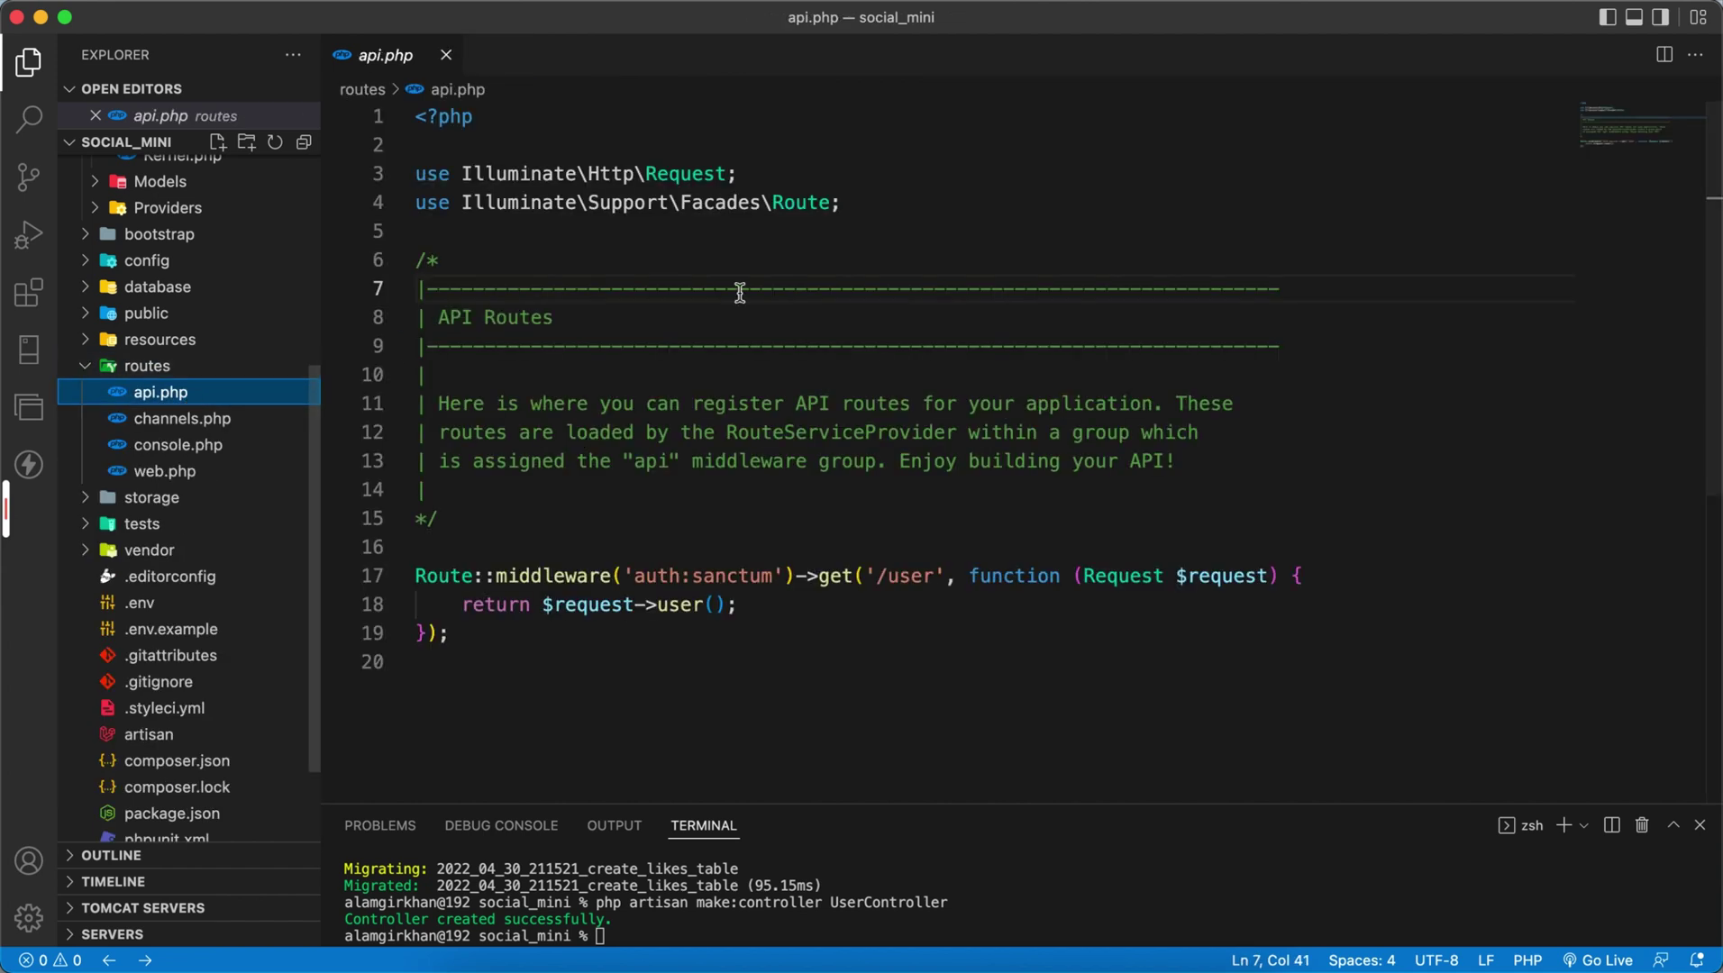
left_click(824, 489)
left_click(449, 654)
left_click_drag(450, 648, 405, 575)
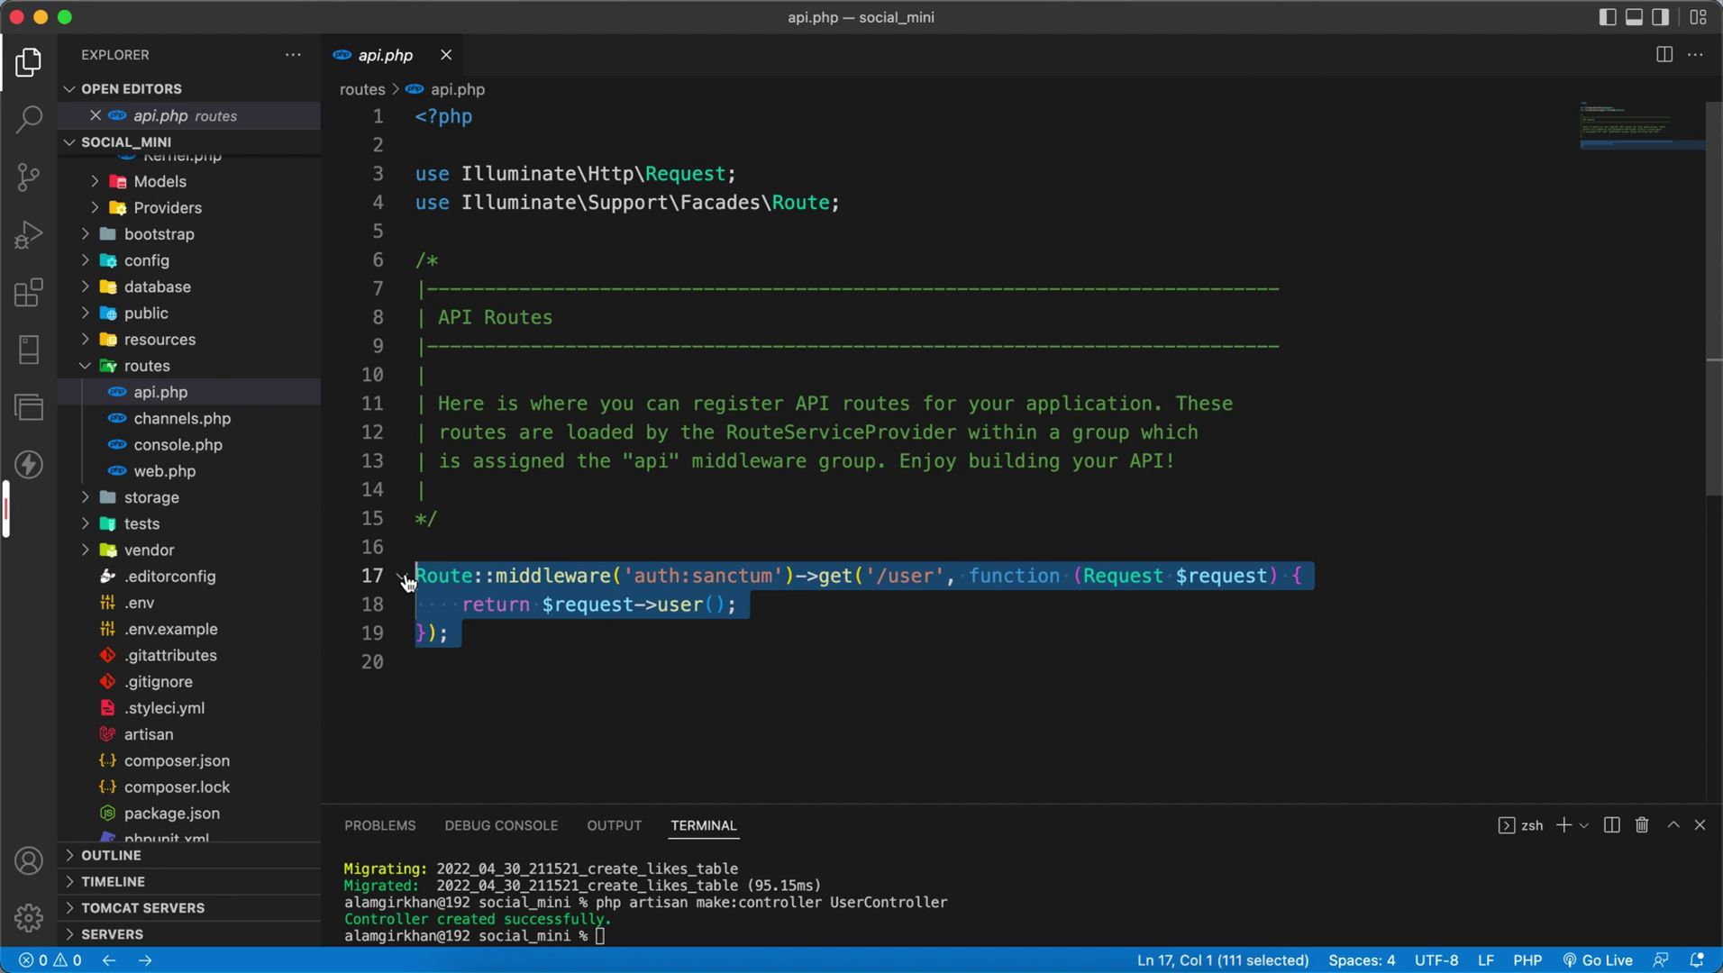
key("BackSpace")
key("BackSpace")
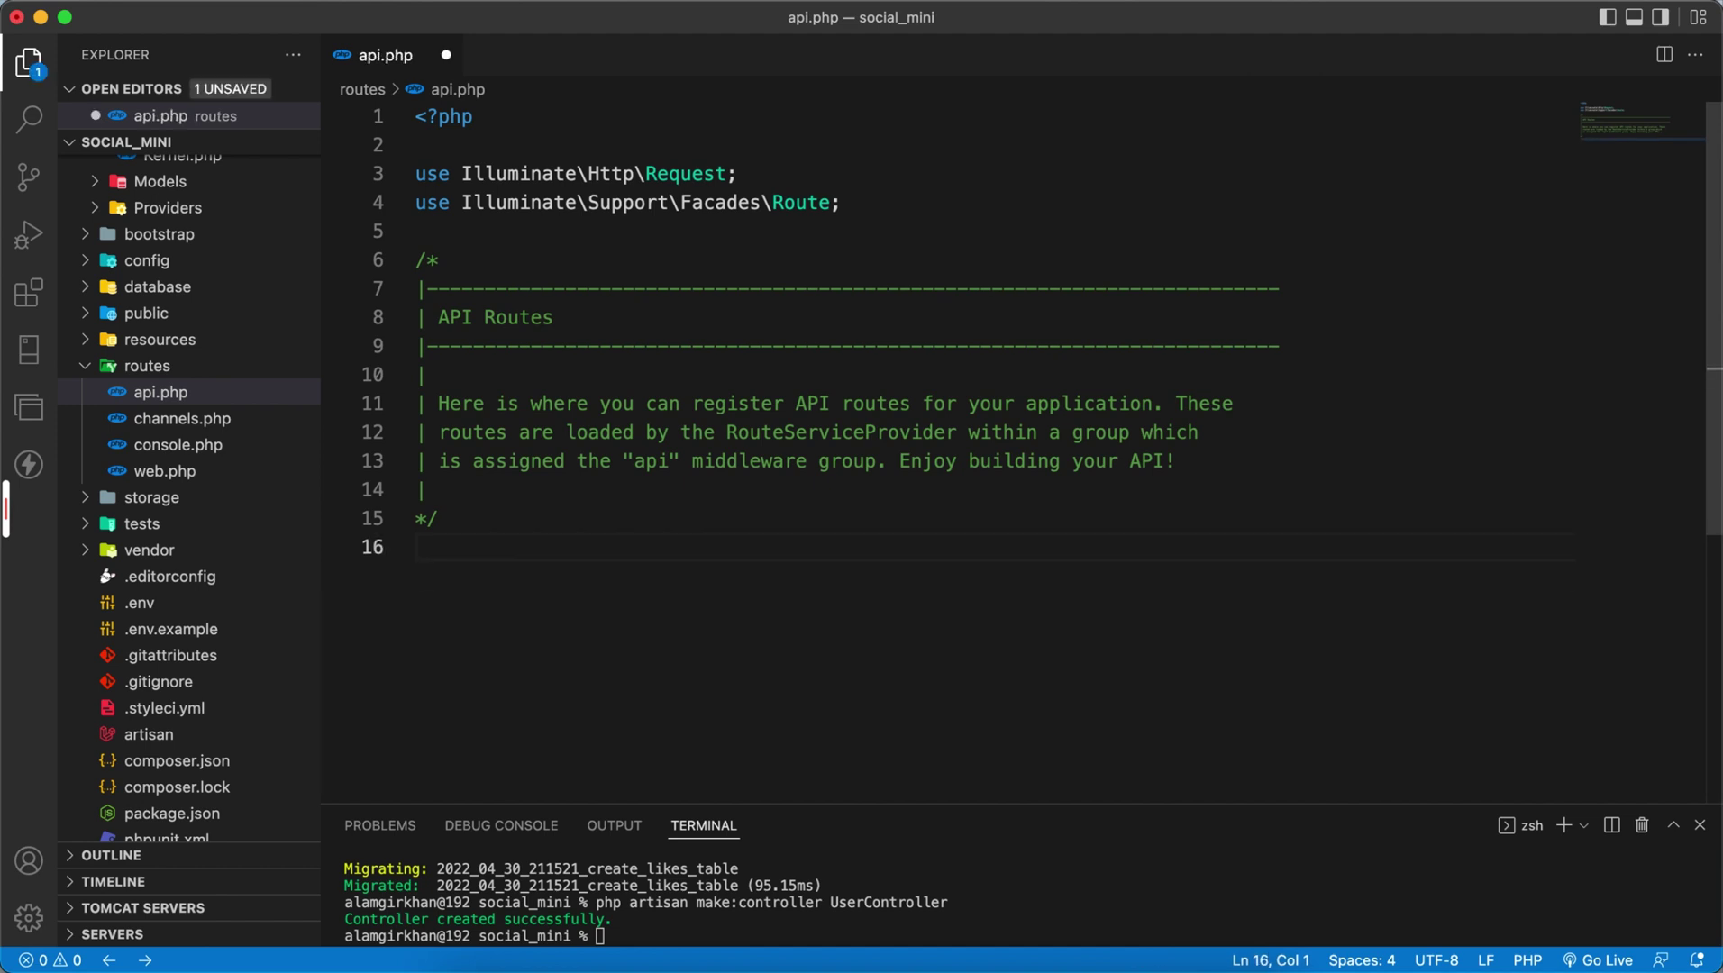
key("Return")
key("super+v")
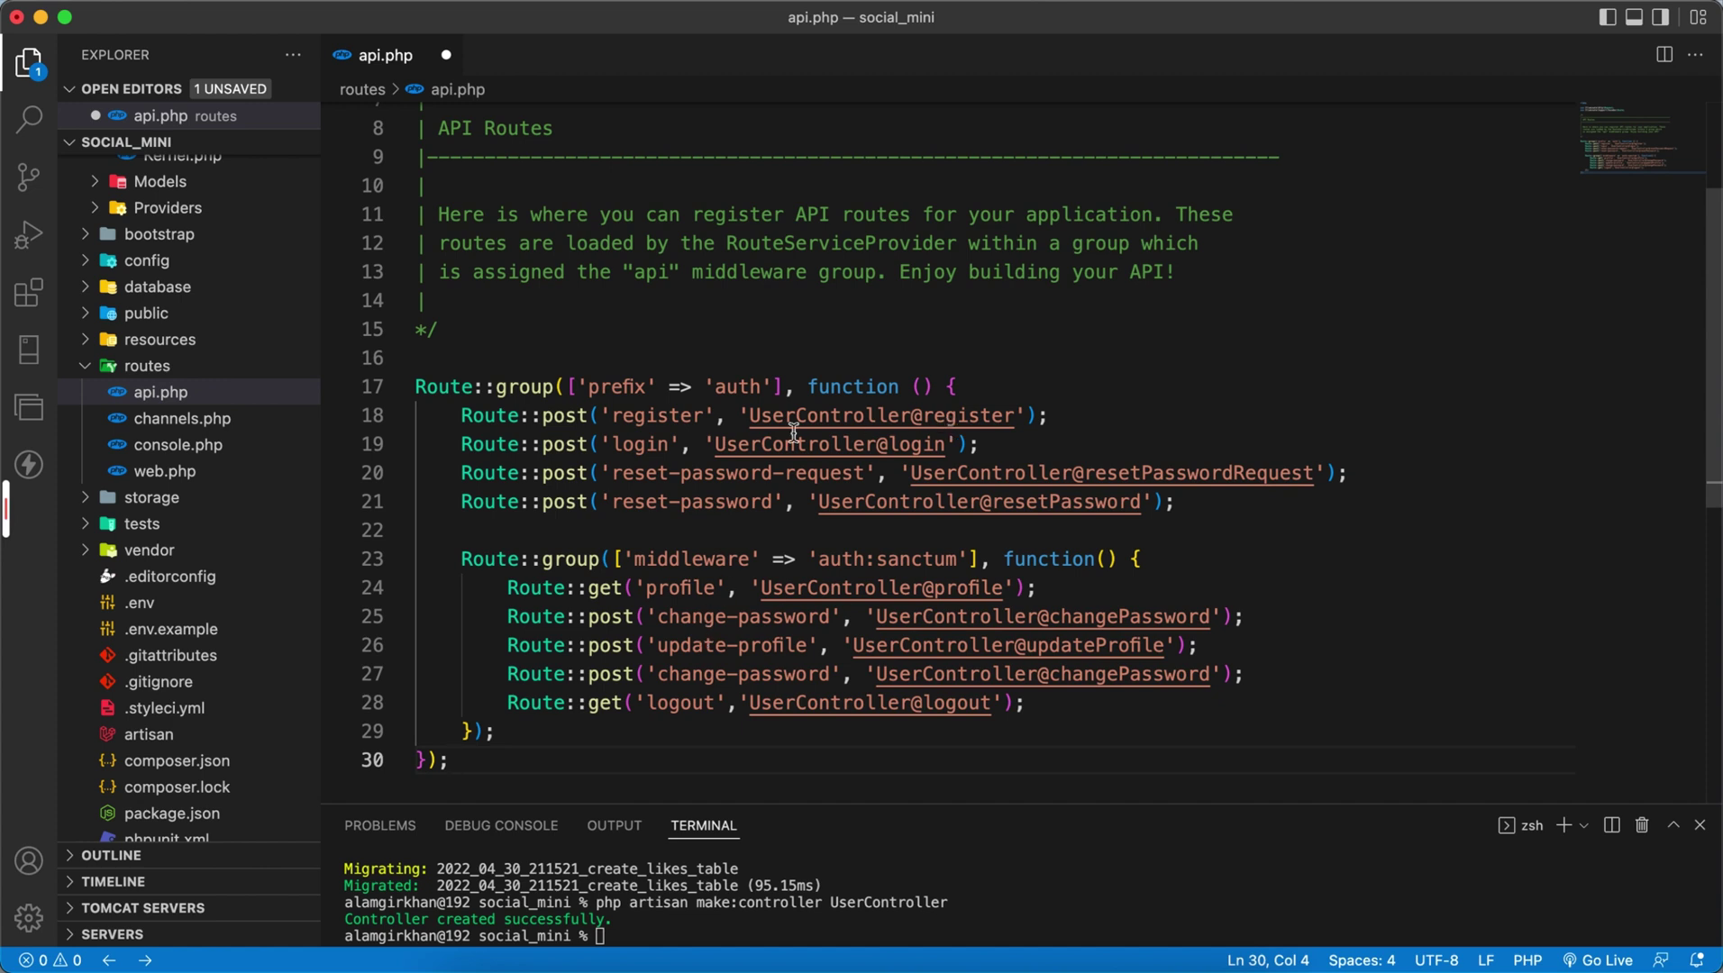
Try selecting the register, login, resetPassword and profile method names, then clear the selection
double_click(932, 417)
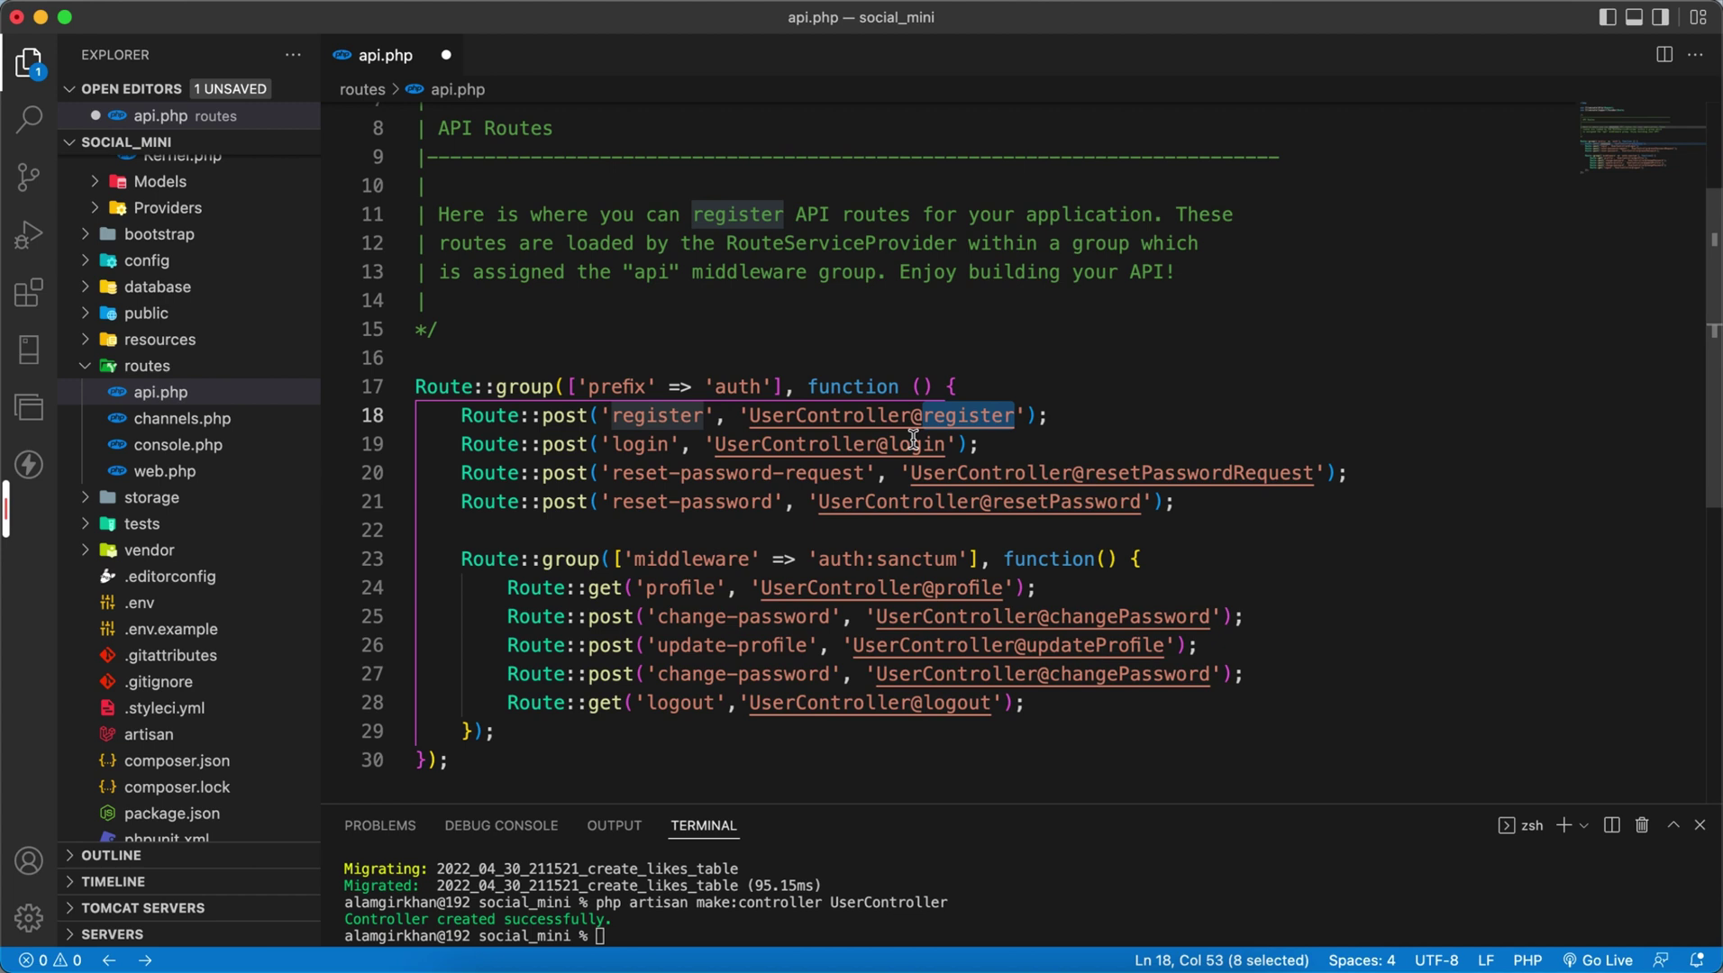
double_click(915, 443)
double_click(1241, 471)
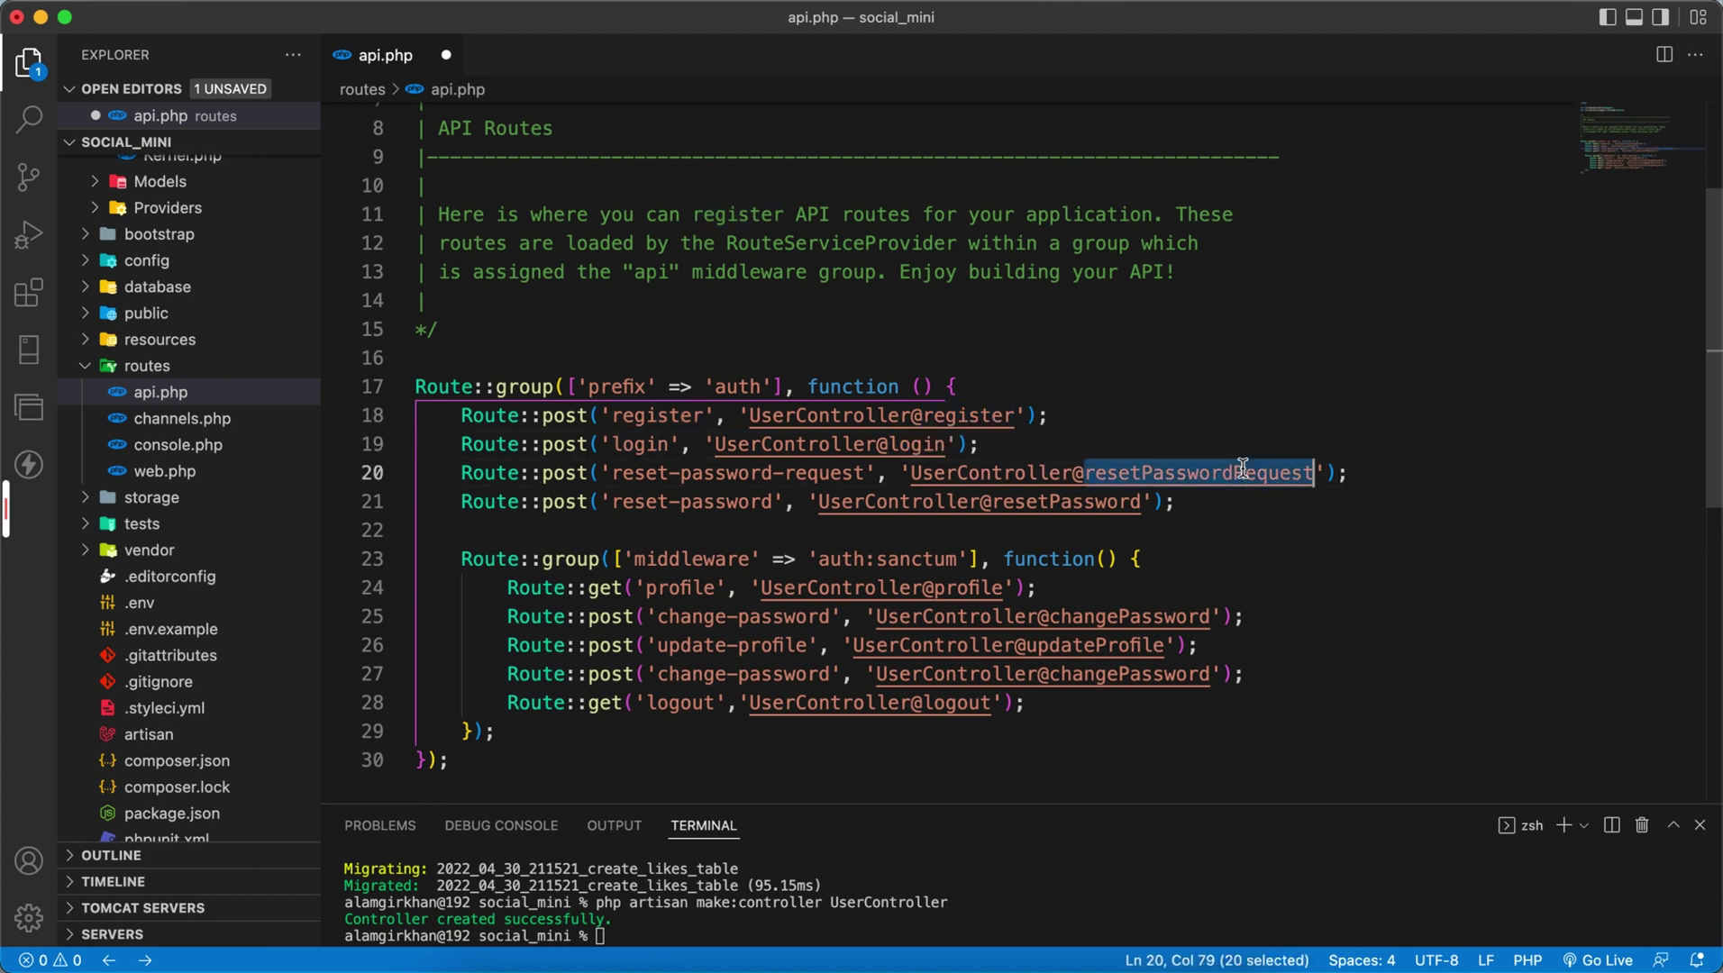
double_click(1096, 506)
double_click(941, 587)
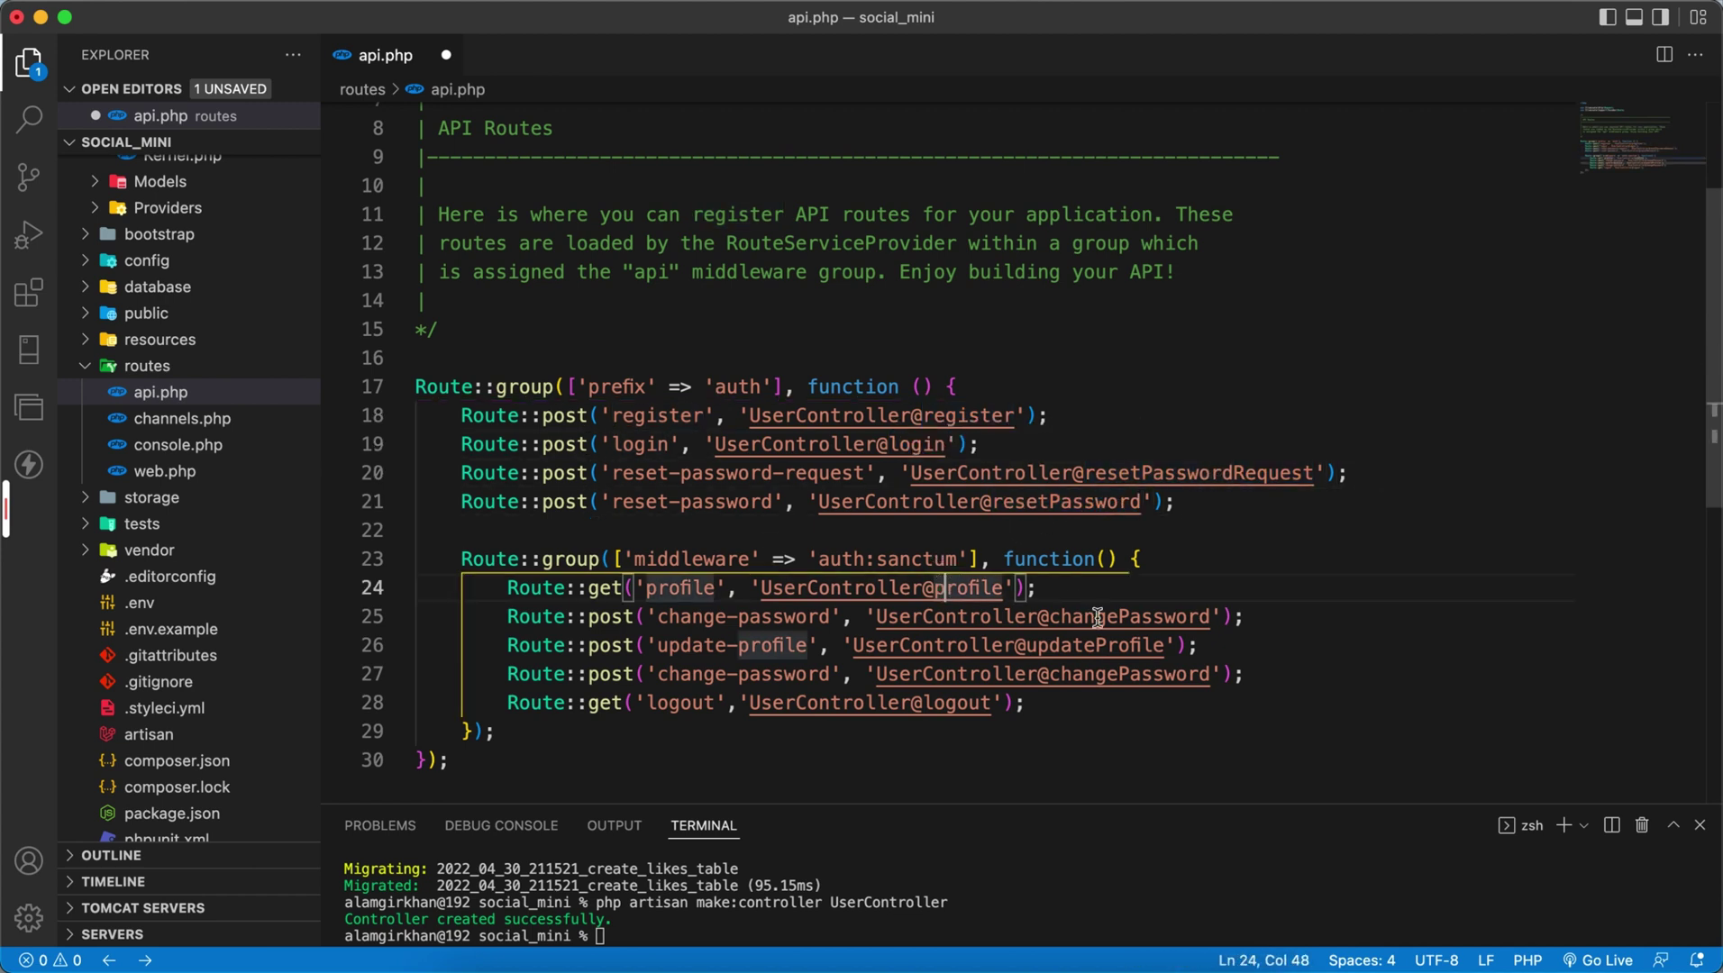
left_click(1019, 588)
Multi-select all the route method names, from register to the sanctum routes, and save api.php
double_click(940, 416)
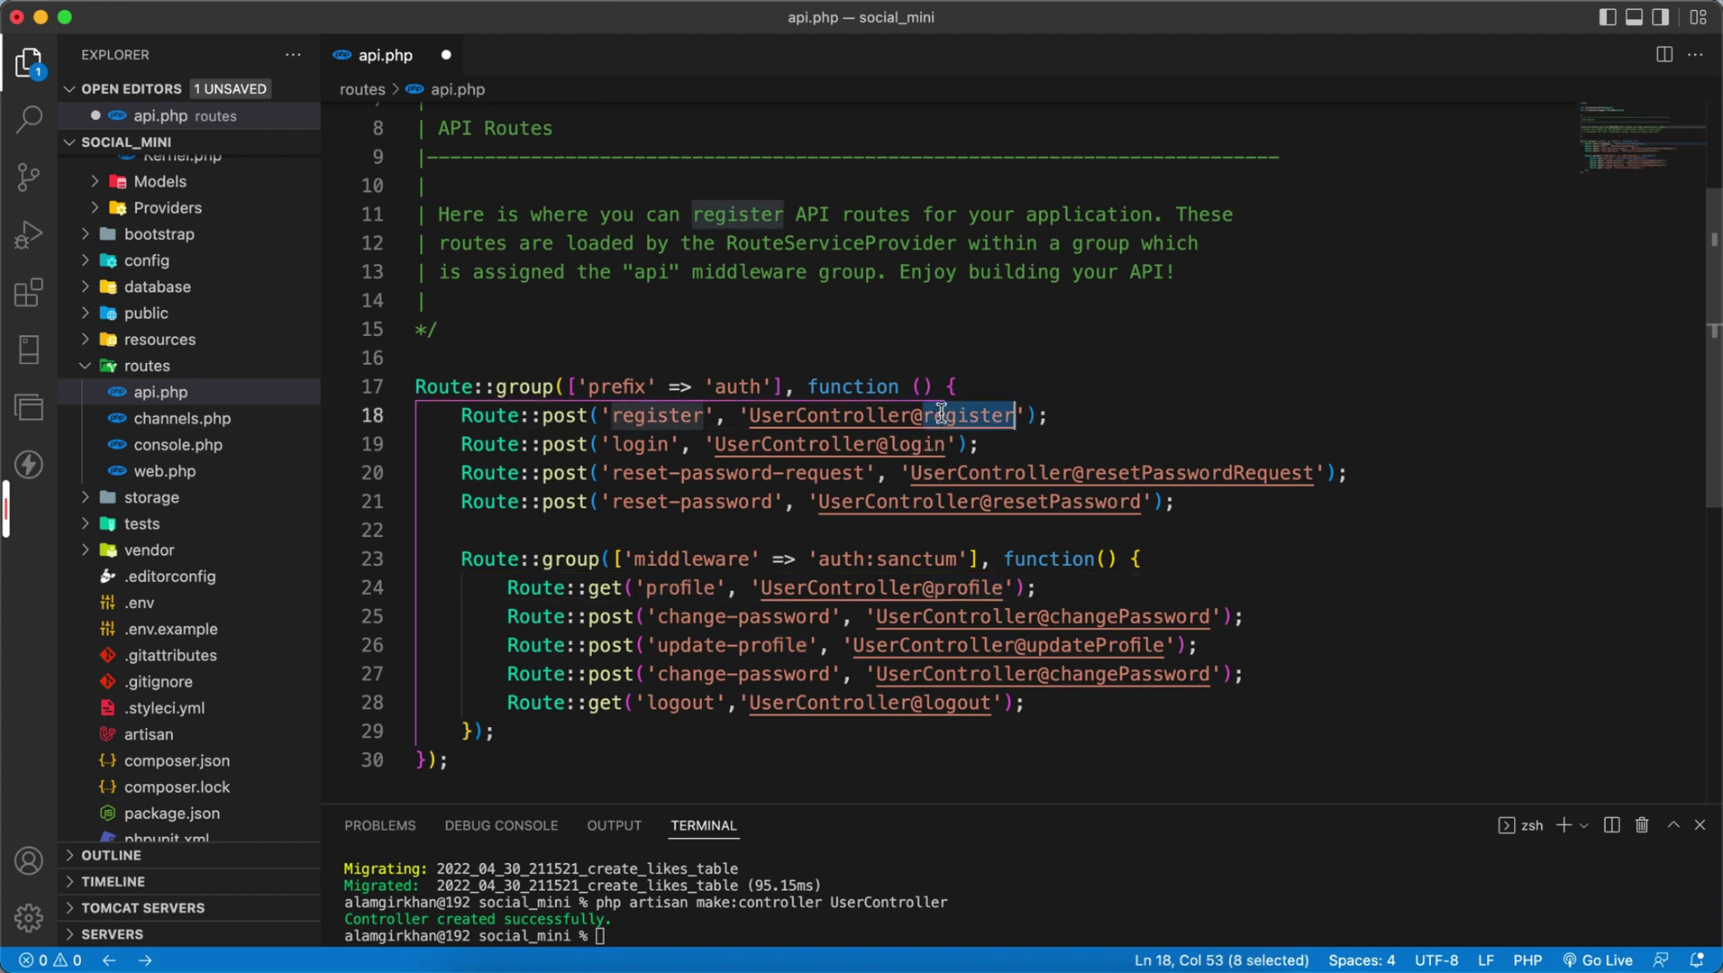
double_click(1187, 470, "alt")
double_click(1063, 501, "alt")
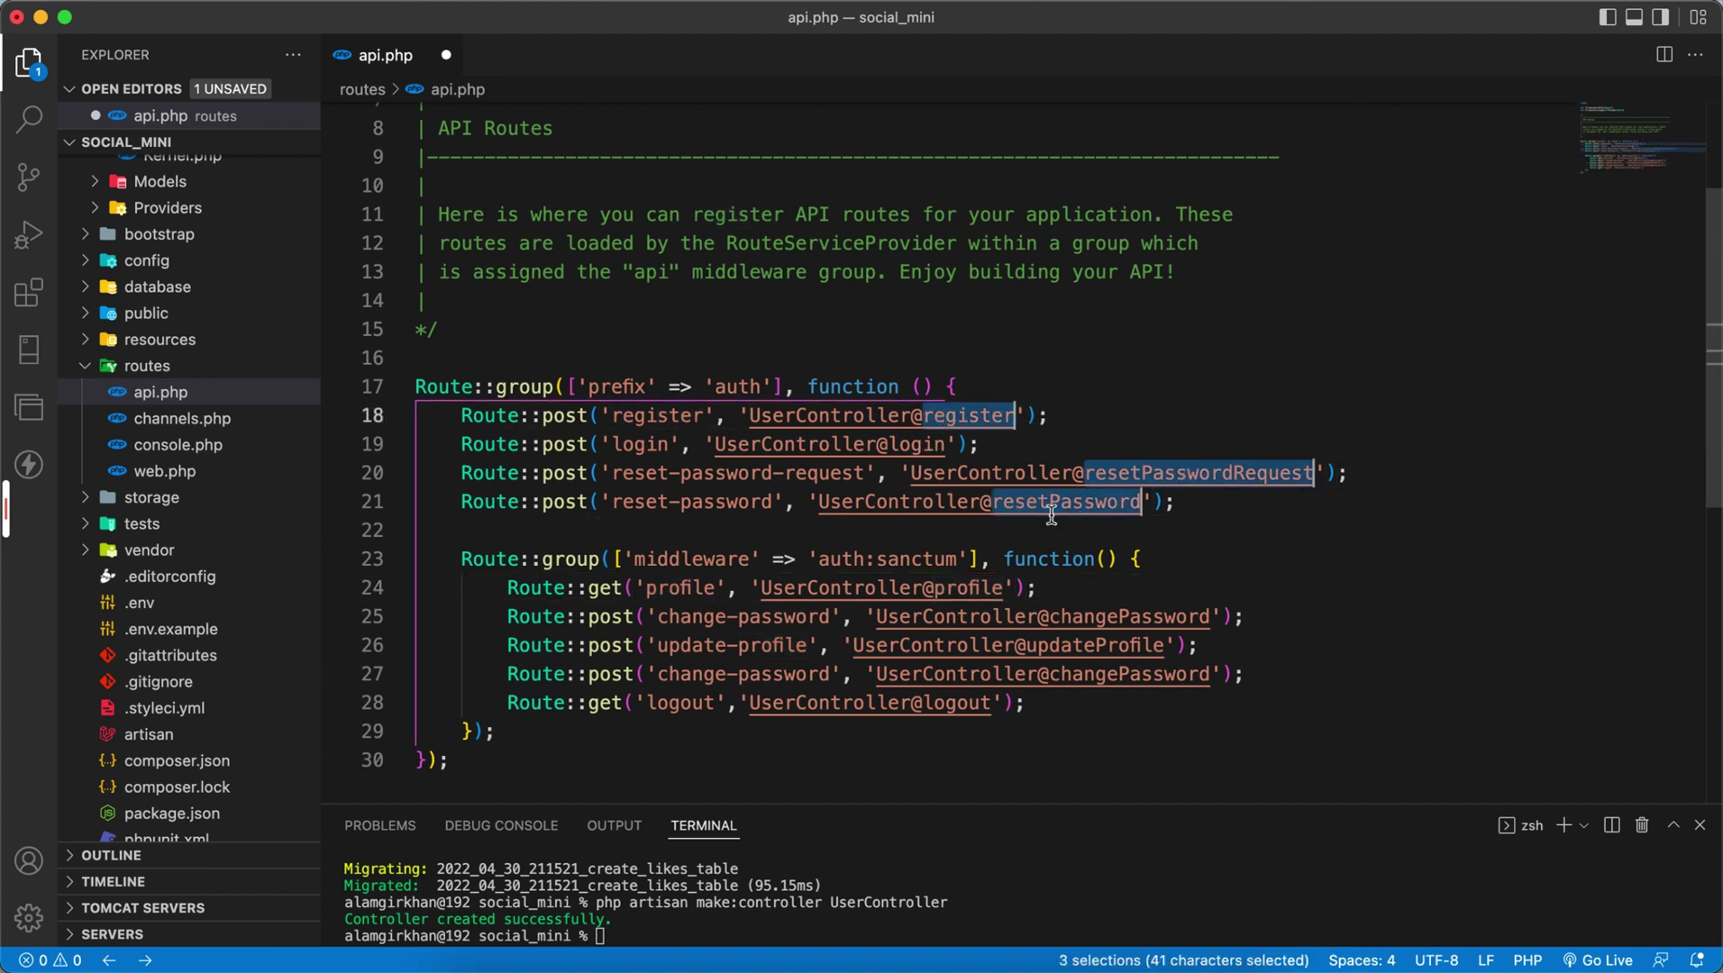
double_click(956, 588, "alt")
double_click(1112, 617, "alt")
double_click(1104, 645, "alt")
double_click(957, 703, "alt")
key("super+s")
left_click(723, 386)
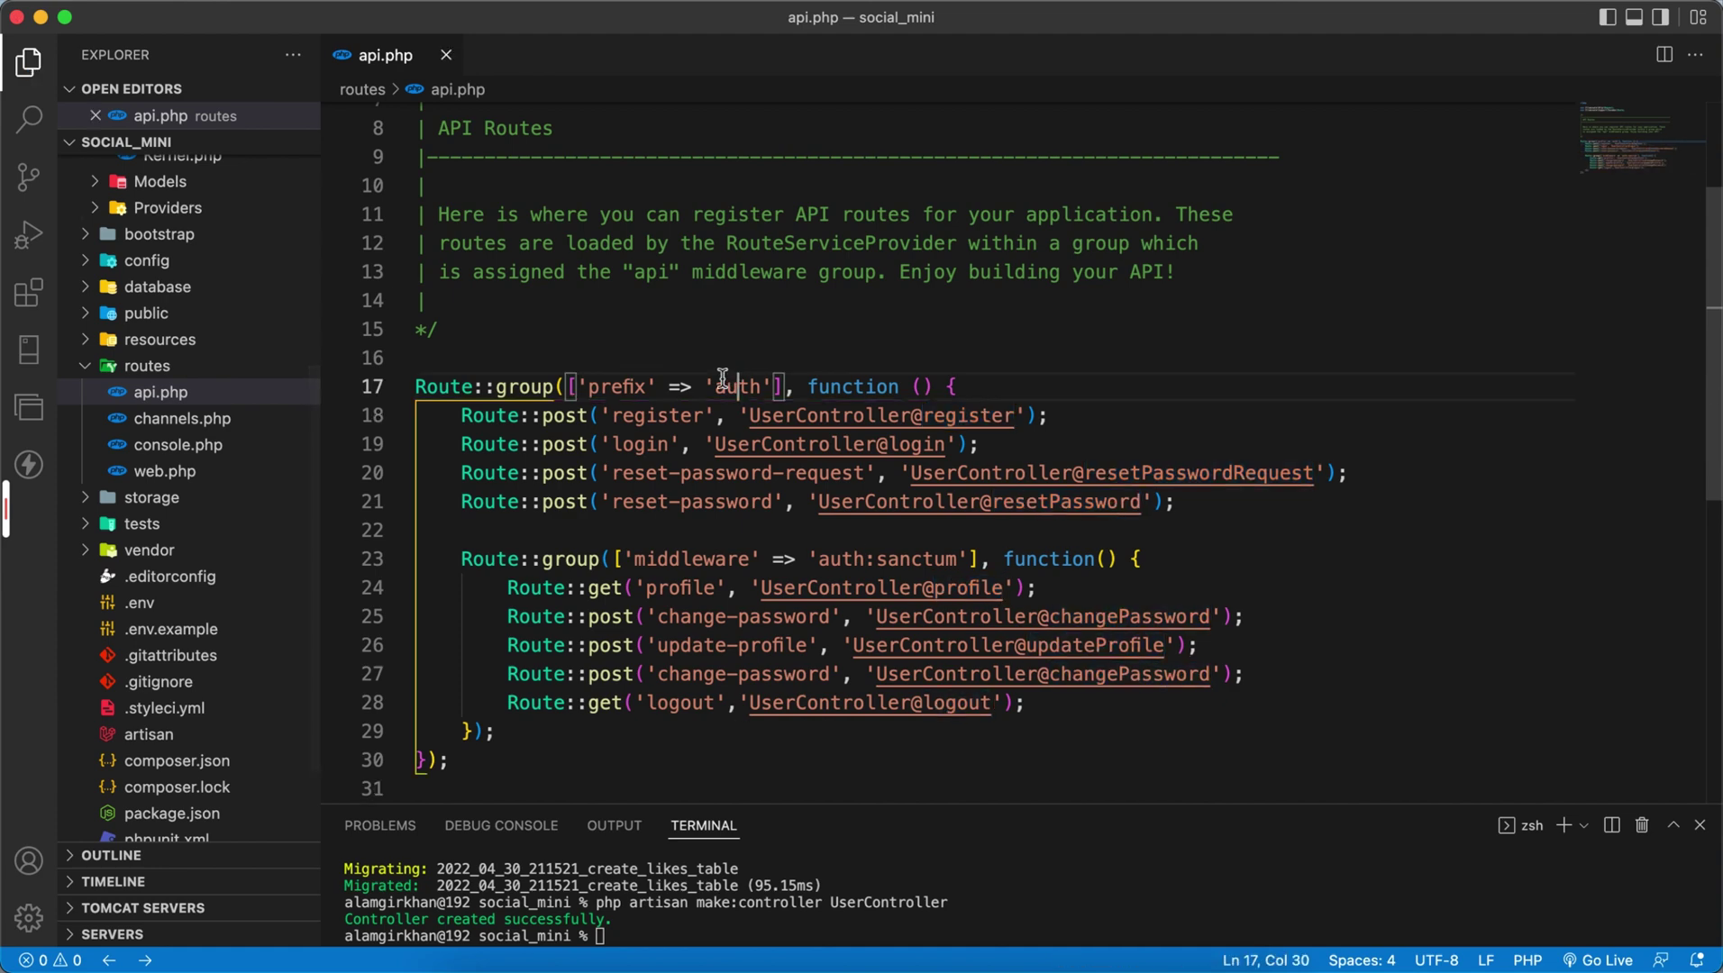
scroll(202, 363, "up", 5)
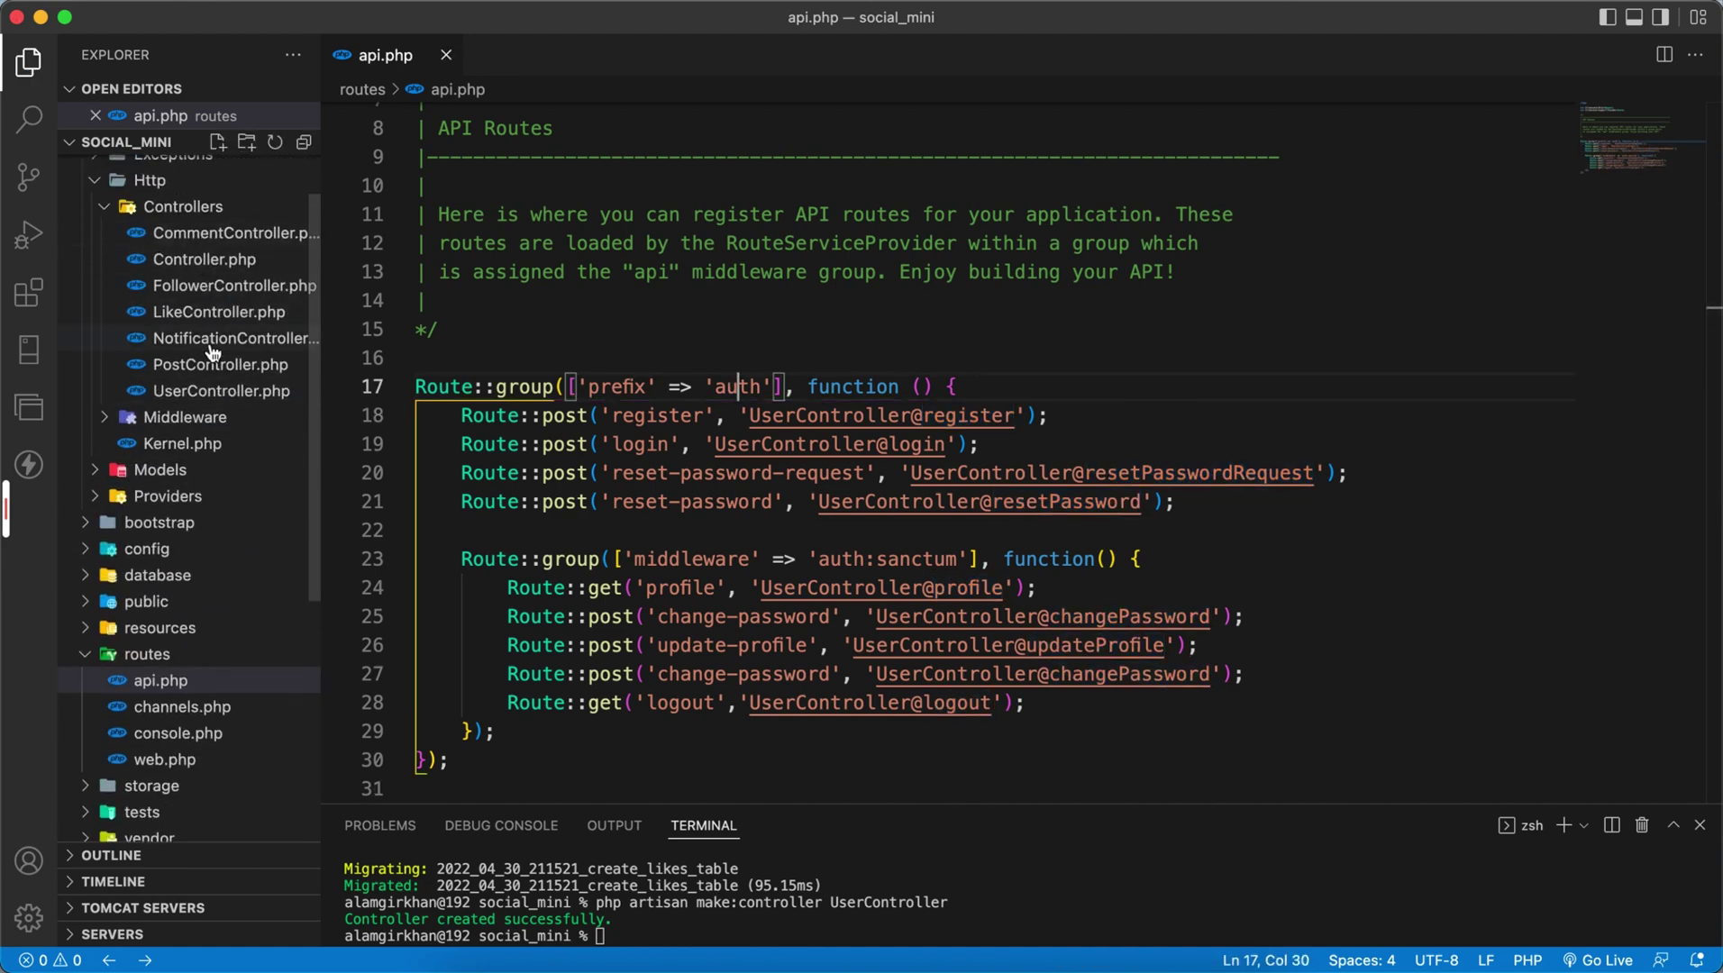
Replace UserController's placeholder comment with the pasted method names, indented inside the class
left_click(209, 391)
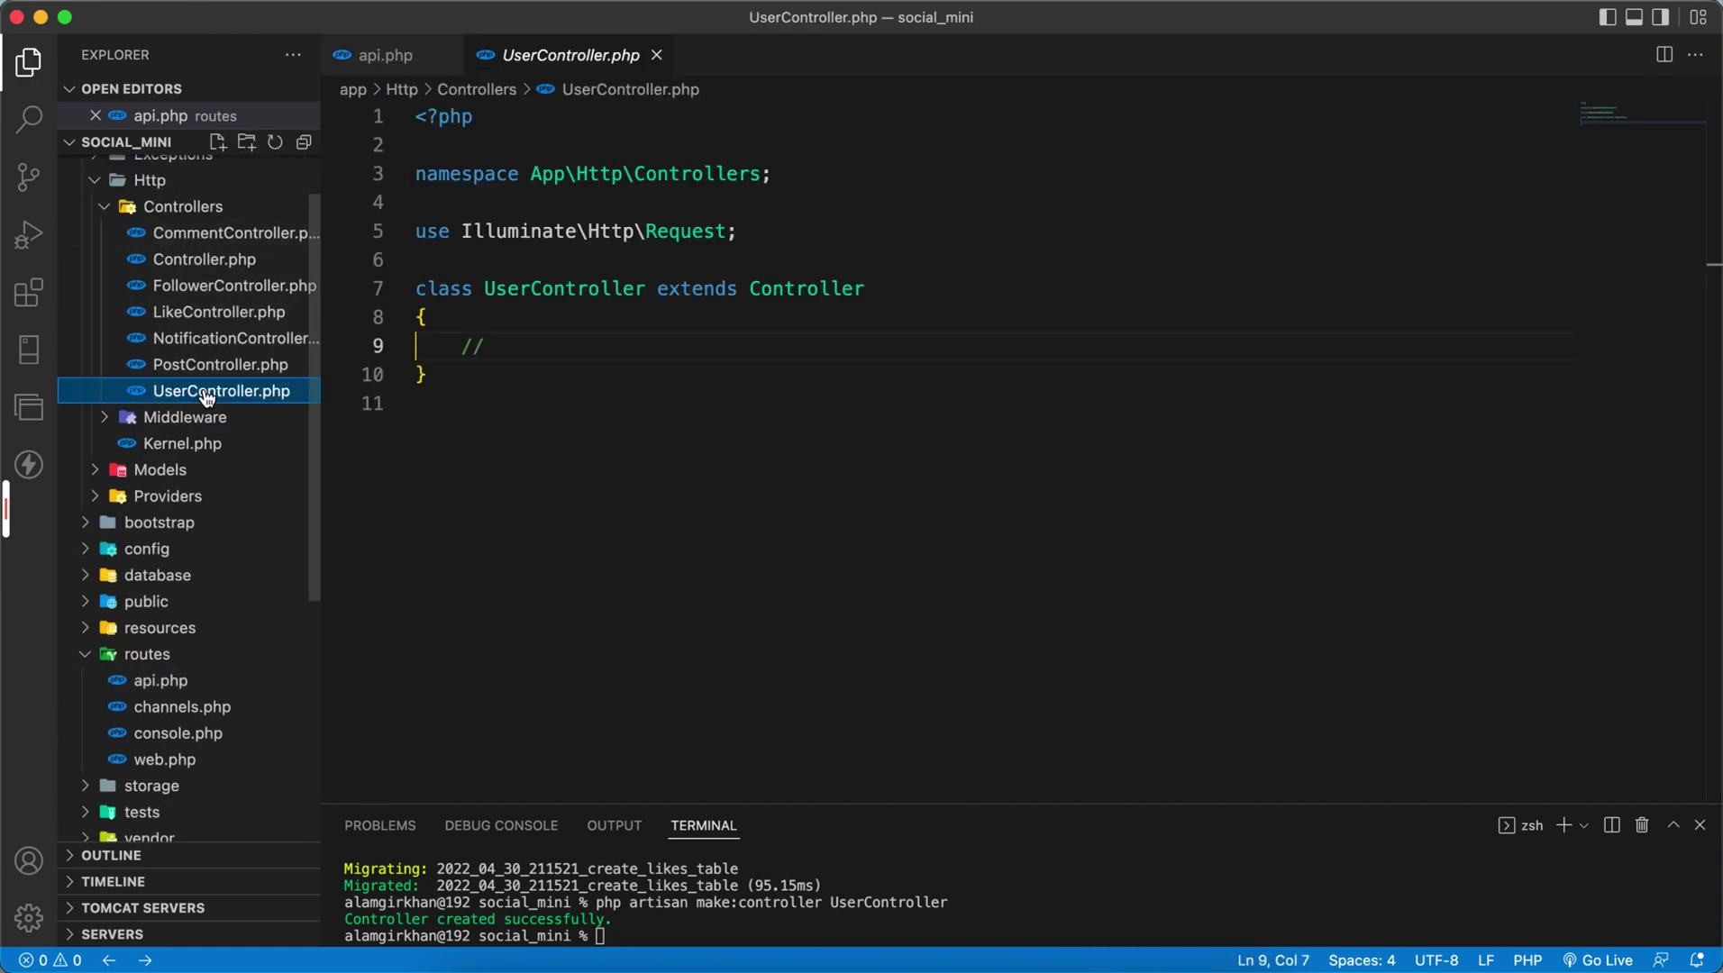
left_click(514, 342)
key("BackSpace")
type("register resetPasswordRequest resetPassword profile changePassword updateProfile changePassword logout")
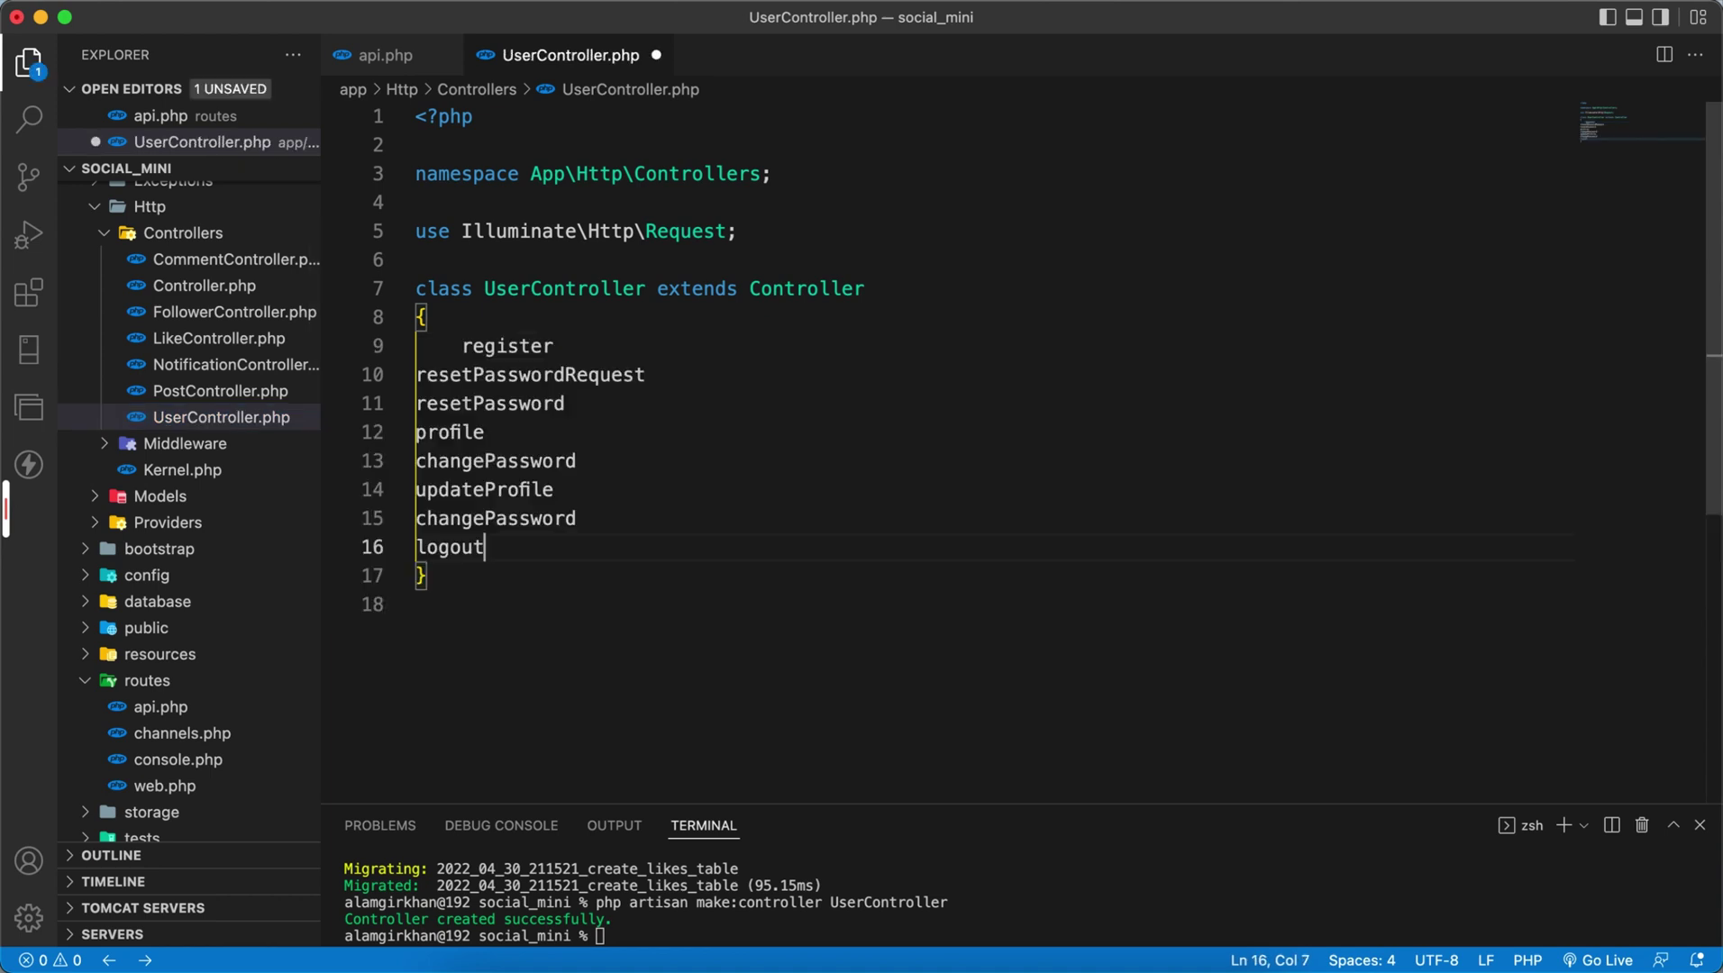
left_click(472, 375, "shift")
key("Tab")
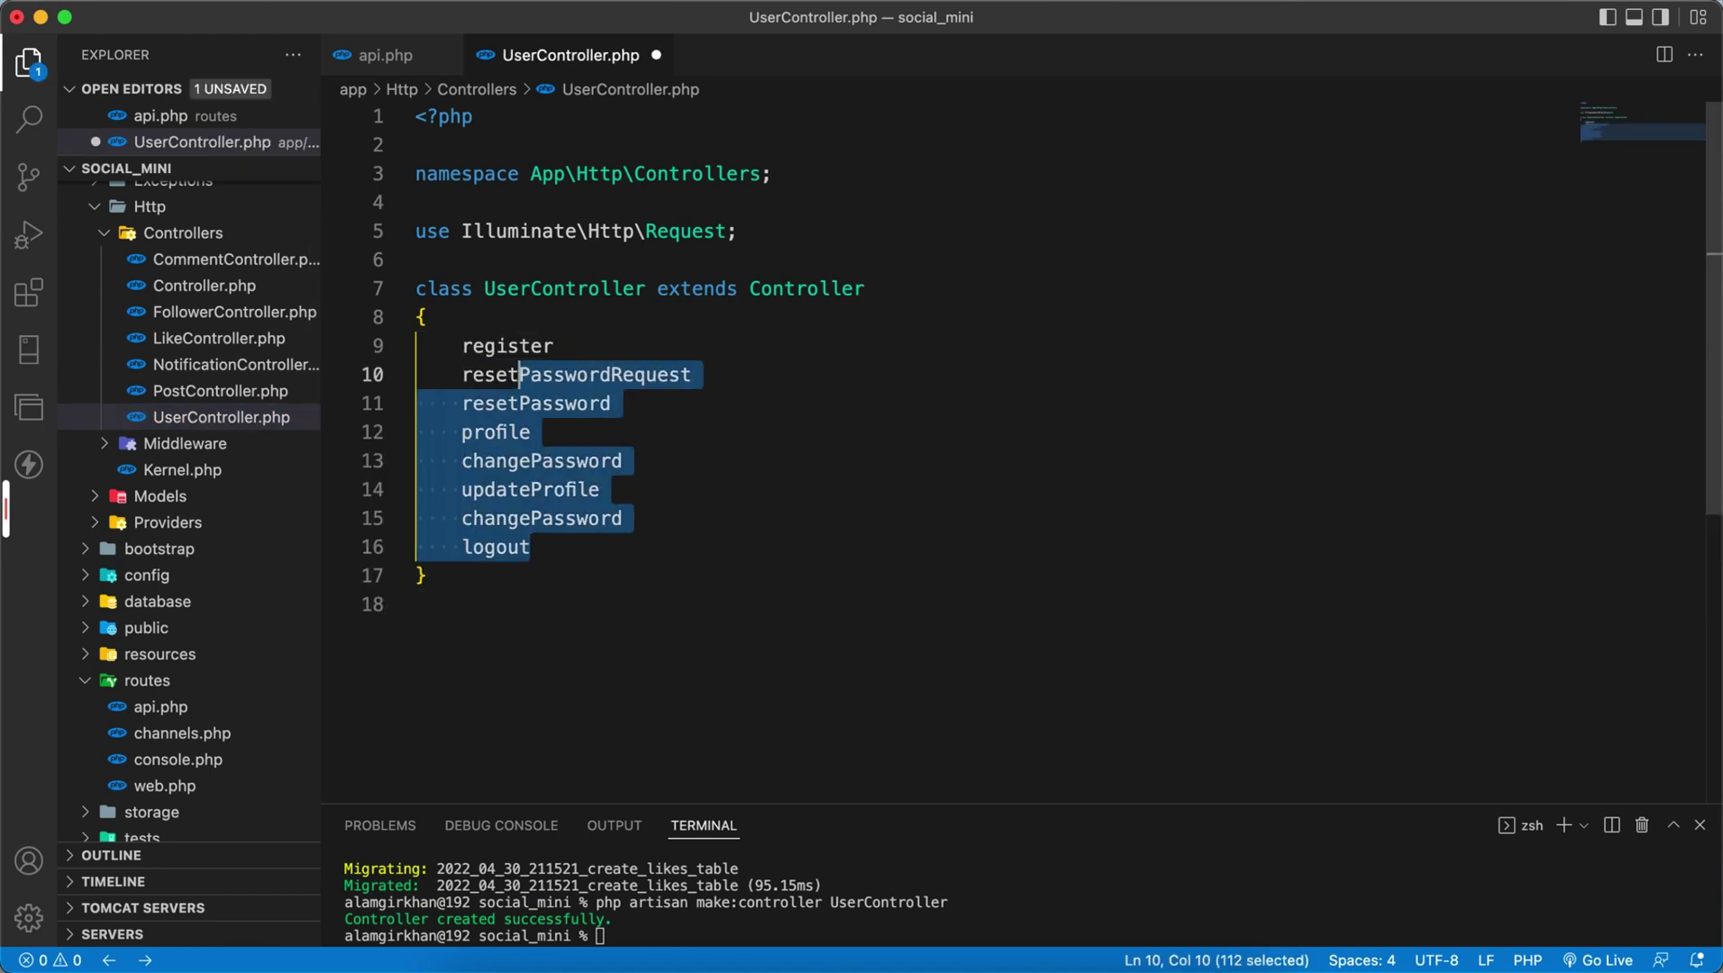
Turn all eight method names into methods with a response()->json snippet body, using multi-cursor
left_click(580, 337)
key("alt+super+Down")
key("alt+super+Down")
key("alt+super+Down")
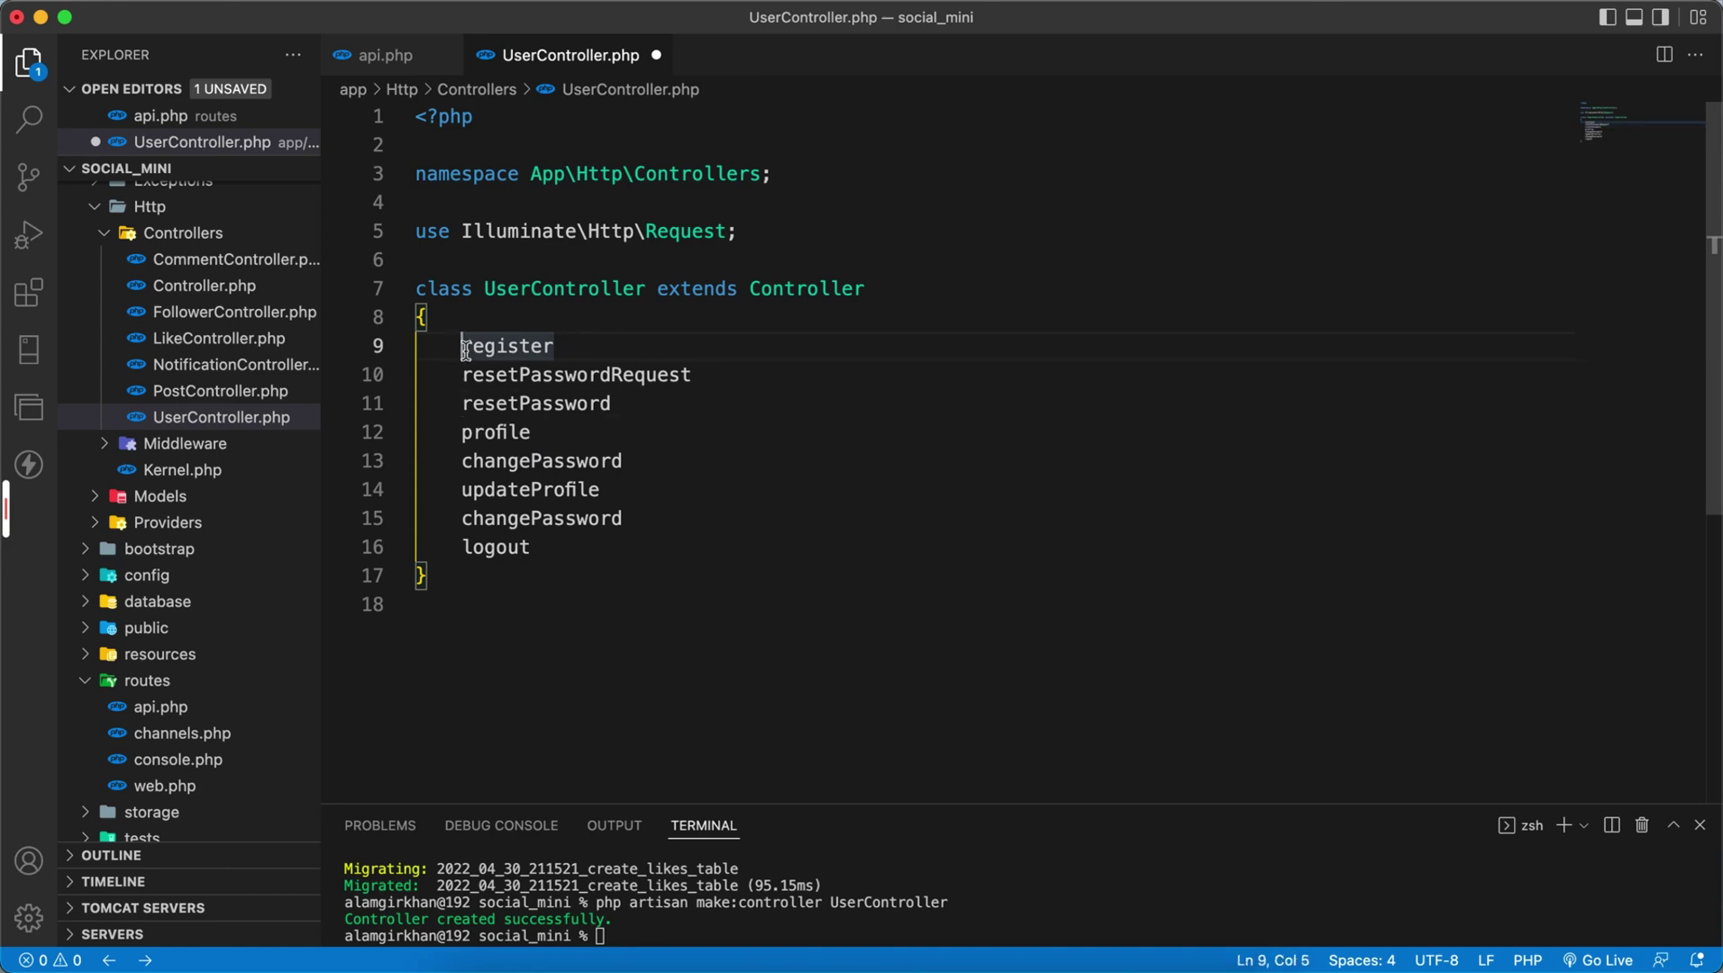
key("End")
type("()")
key("Home")
type("public function")
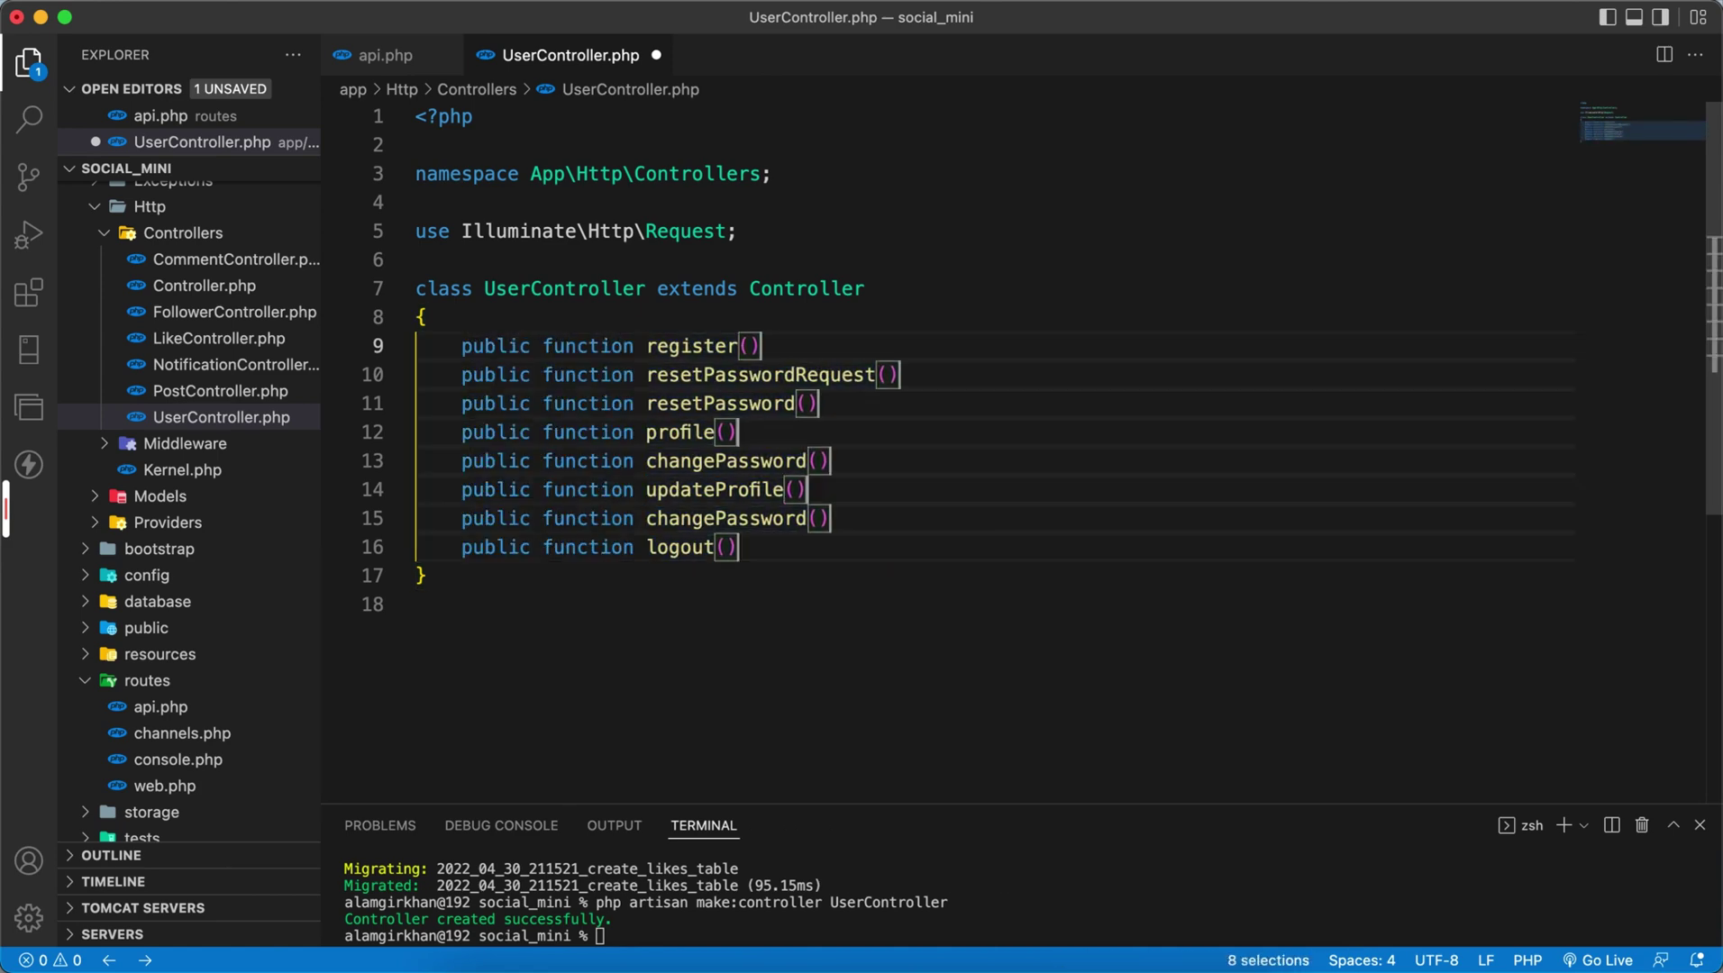
key("End")
type("{")
key("Return")
type("rsp")
key("Down")
key("Return")
type("[")
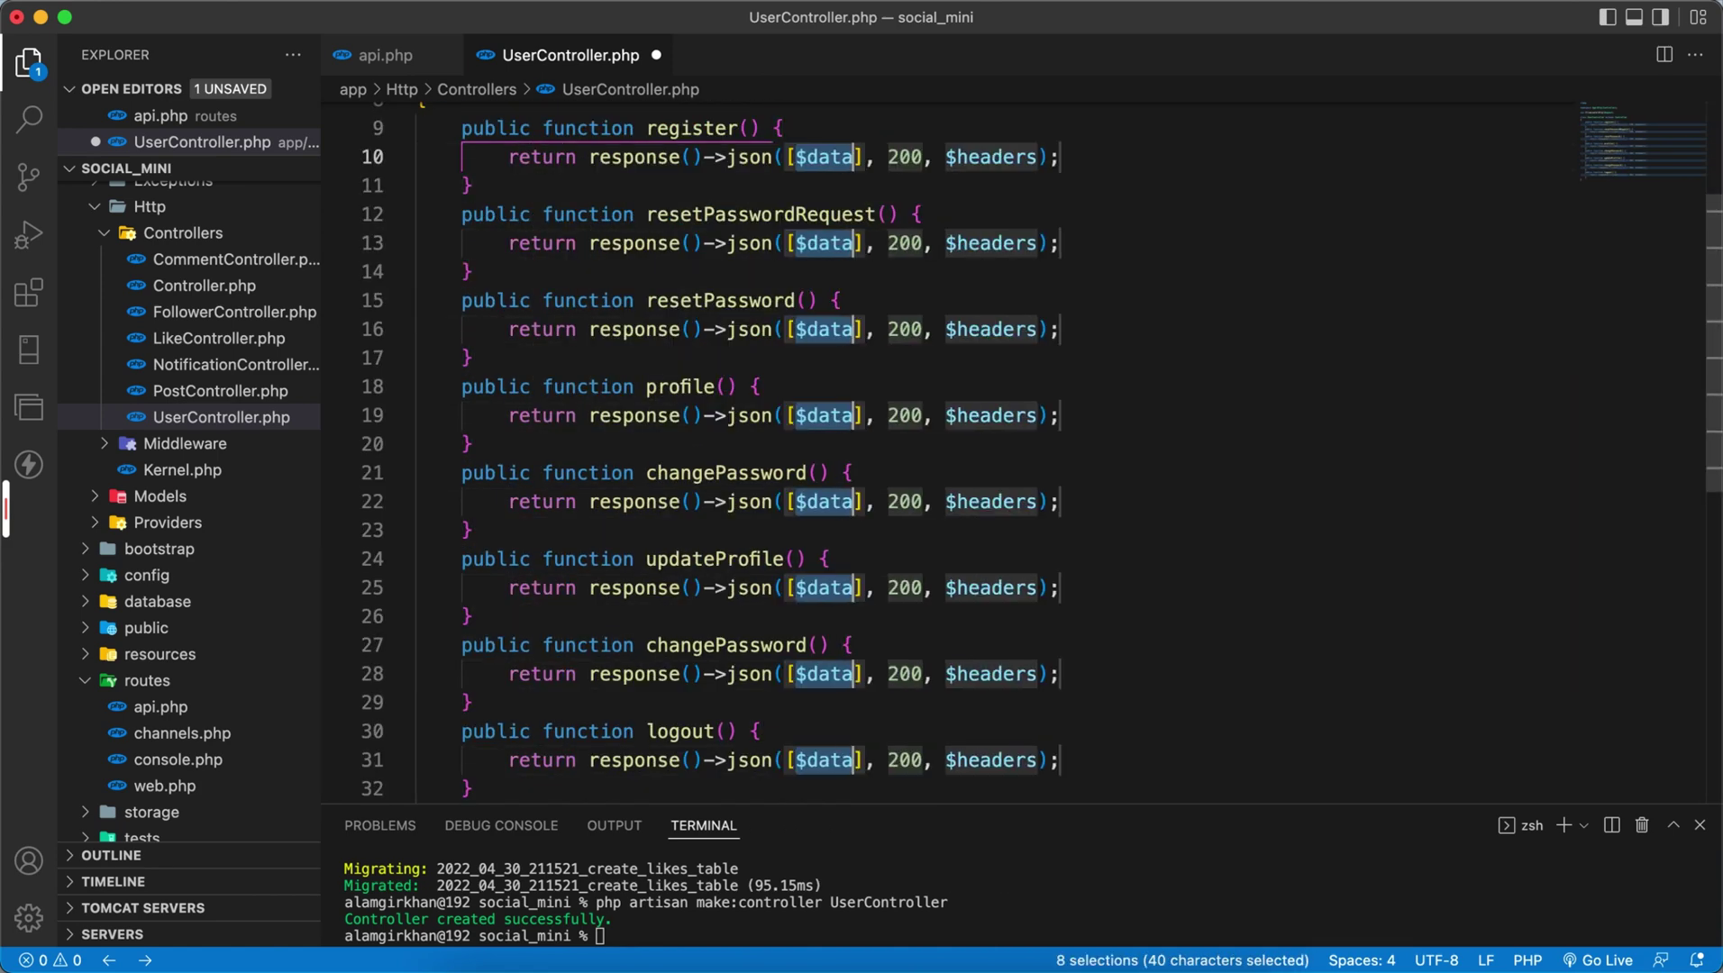
key("Return")
type("'message' => ")
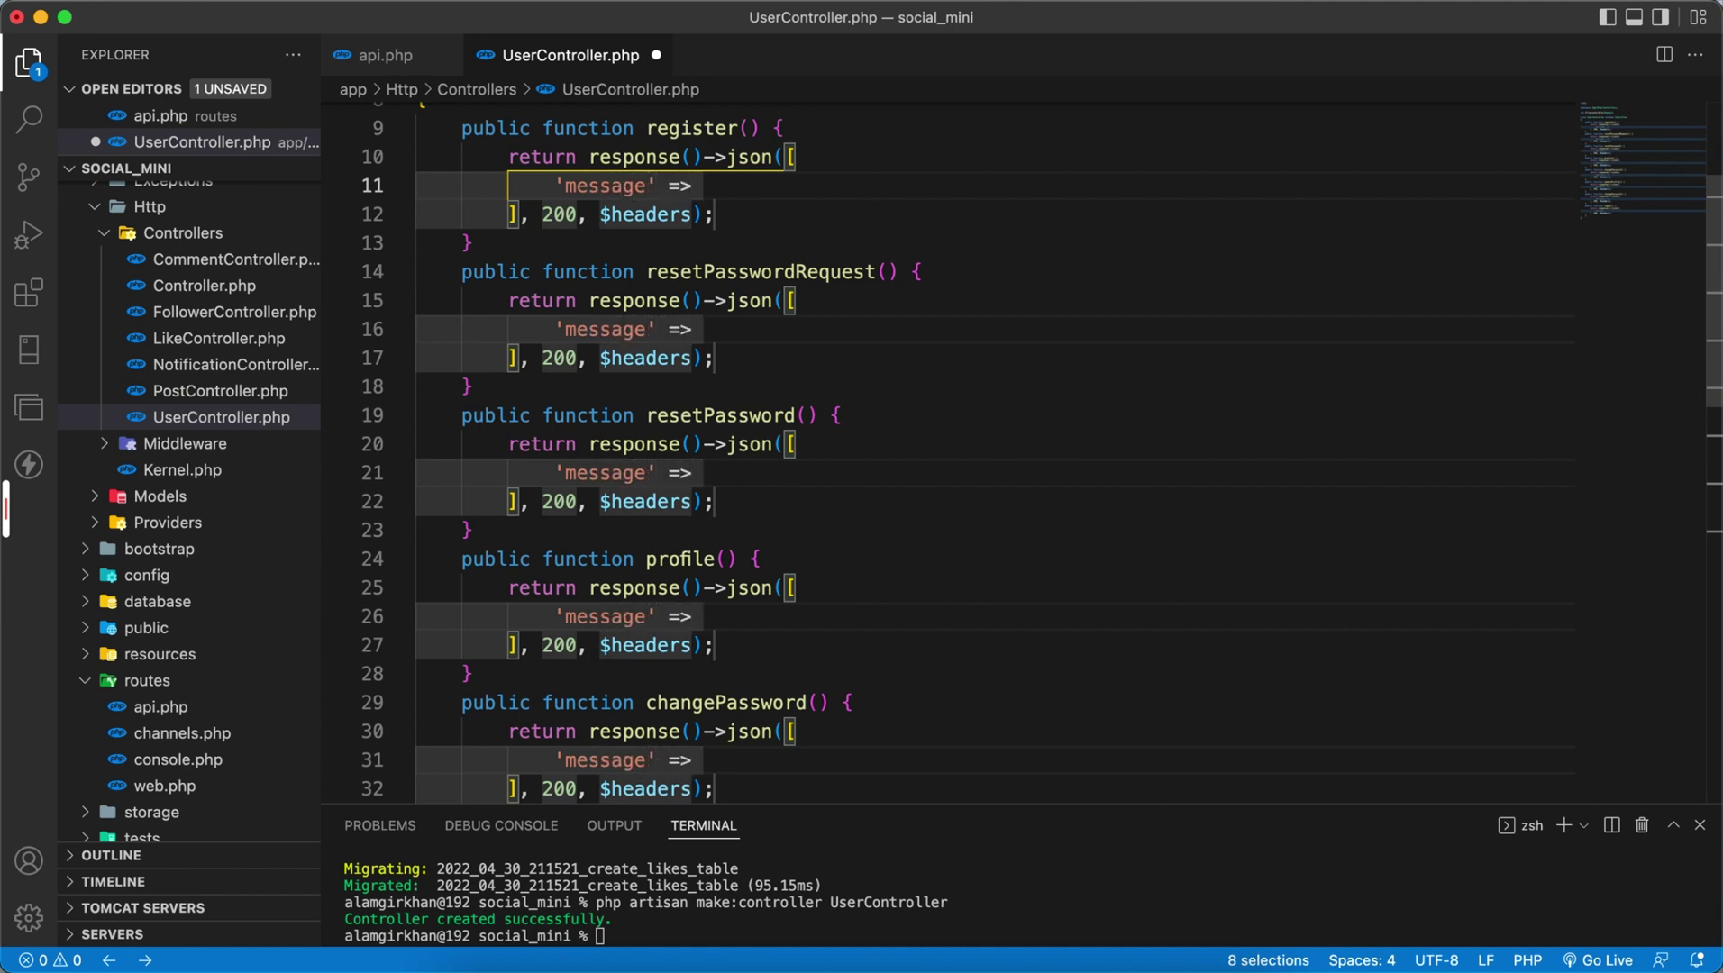
type("'")
Remove the headers argument from every json call, leaving an empty message value
key("Down")
key("End")
key("Left")
key("Left")
key("shift+alt+Left")
key("BackSpace")
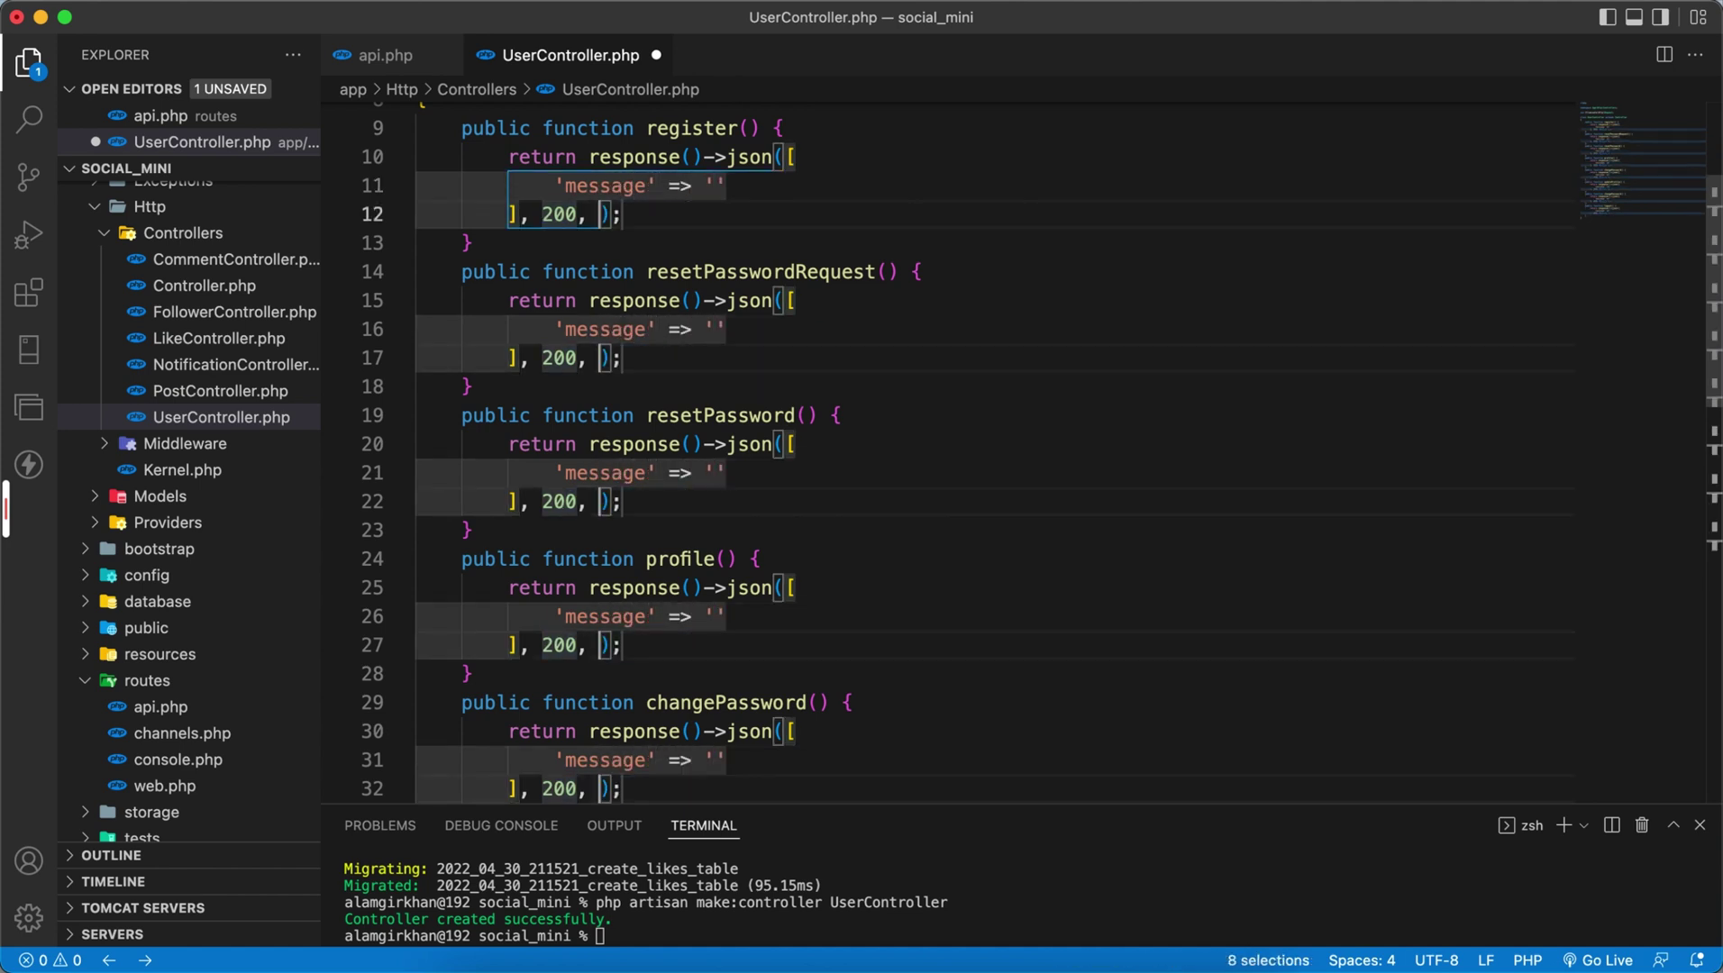
key("BackSpace")
key("BackSpace")
scroll(735, 323, "up", 3)
key("Up")
key("End")
key("Left")
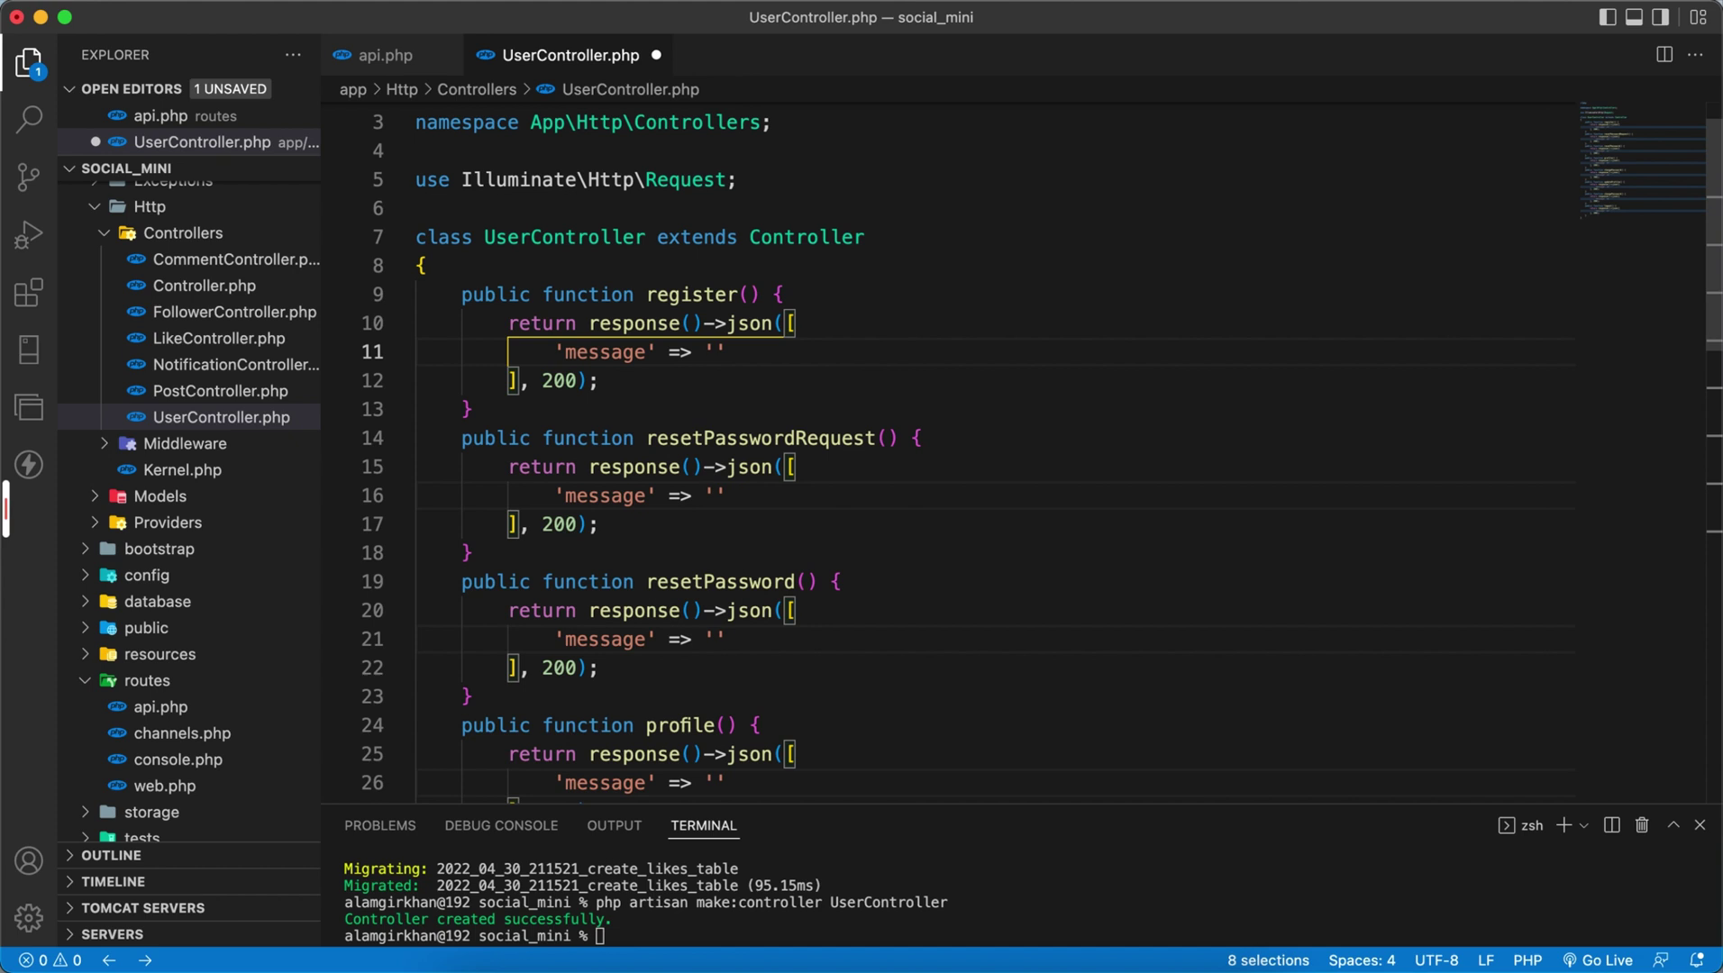
type("Its")
Fill each message with its method name ('Its <name> method called') and save UserController.php
key("Up")
key("alt+Right")
key("alt+shift+Left")
key("super+c")
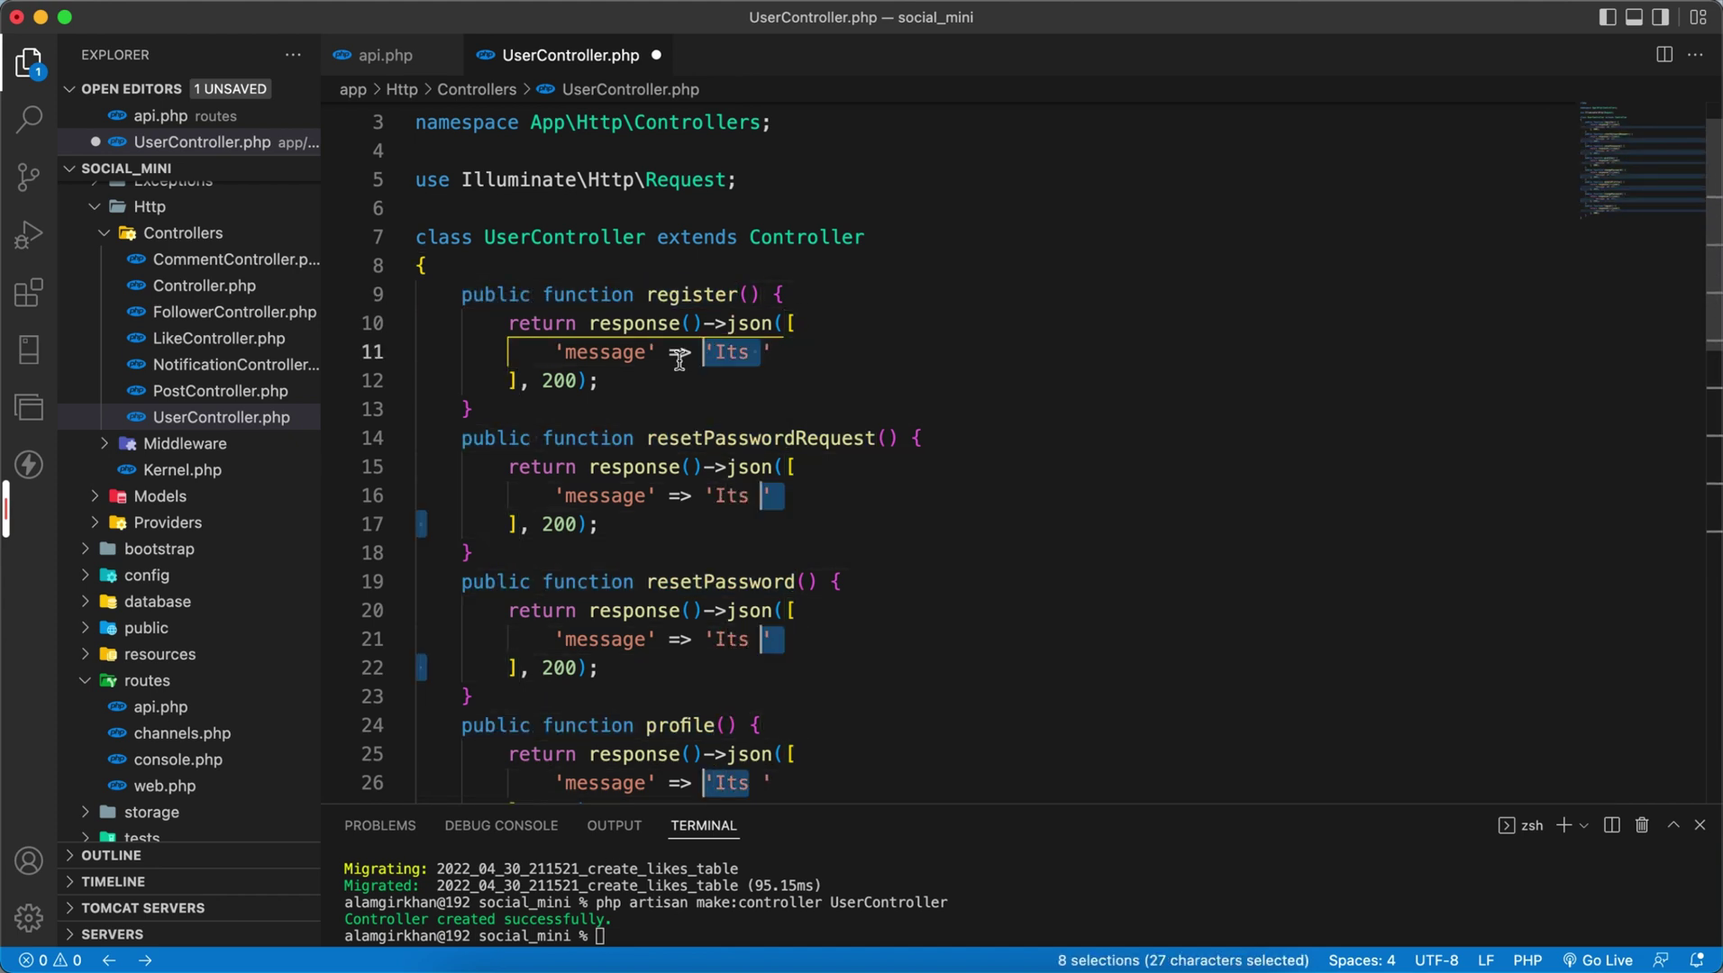
key("Down")
key("Down")
key("End")
key("Left")
scroll(913, 405, "up", 2)
key("super+v")
type("method")
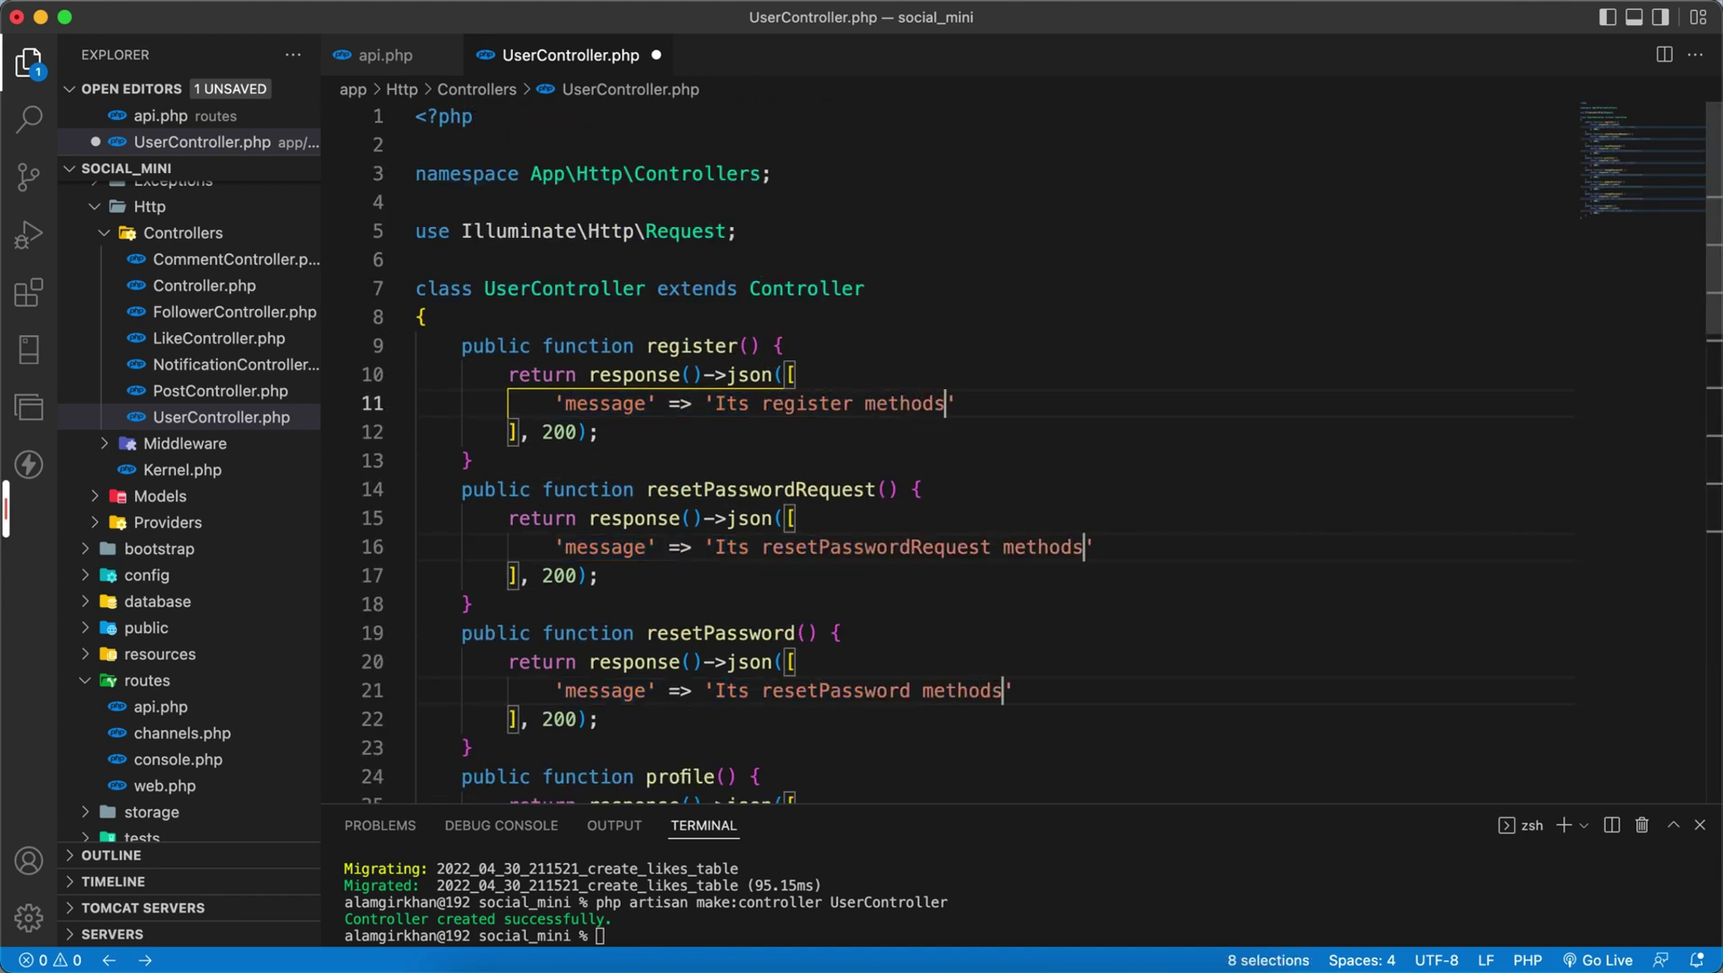
type(" called")
key("super+s")
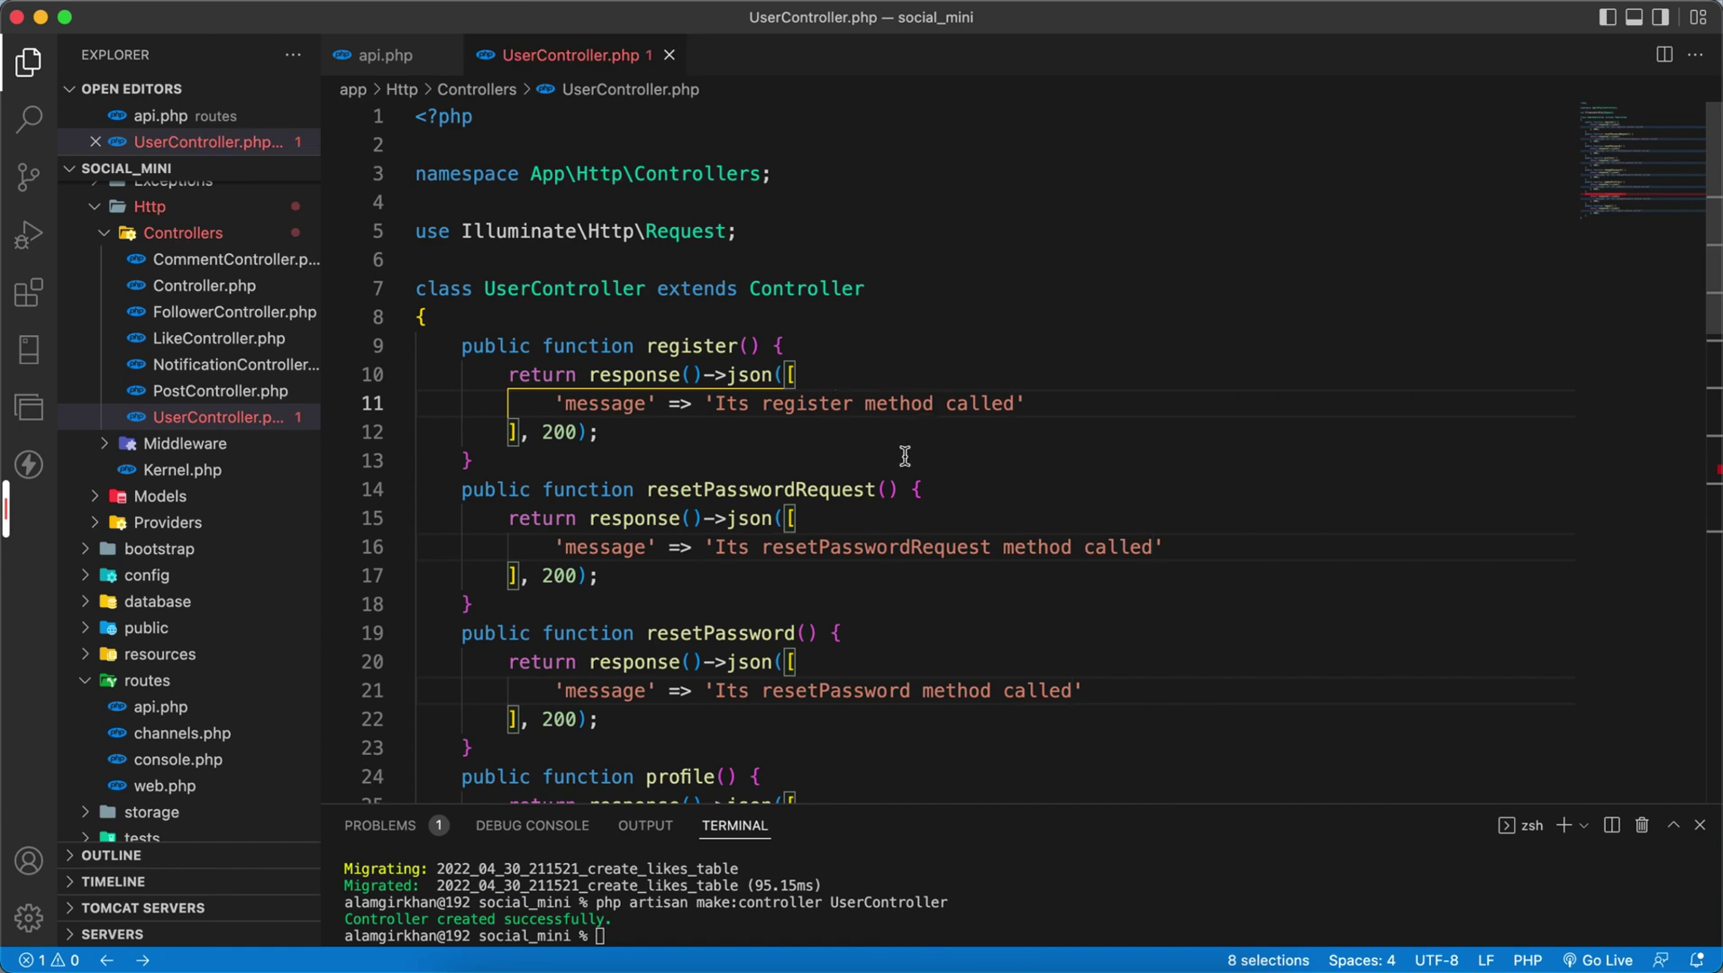
scroll(915, 450, "down", 10)
scroll(916, 451, "down", 2)
key("Escape")
scroll(807, 538, "right", 2)
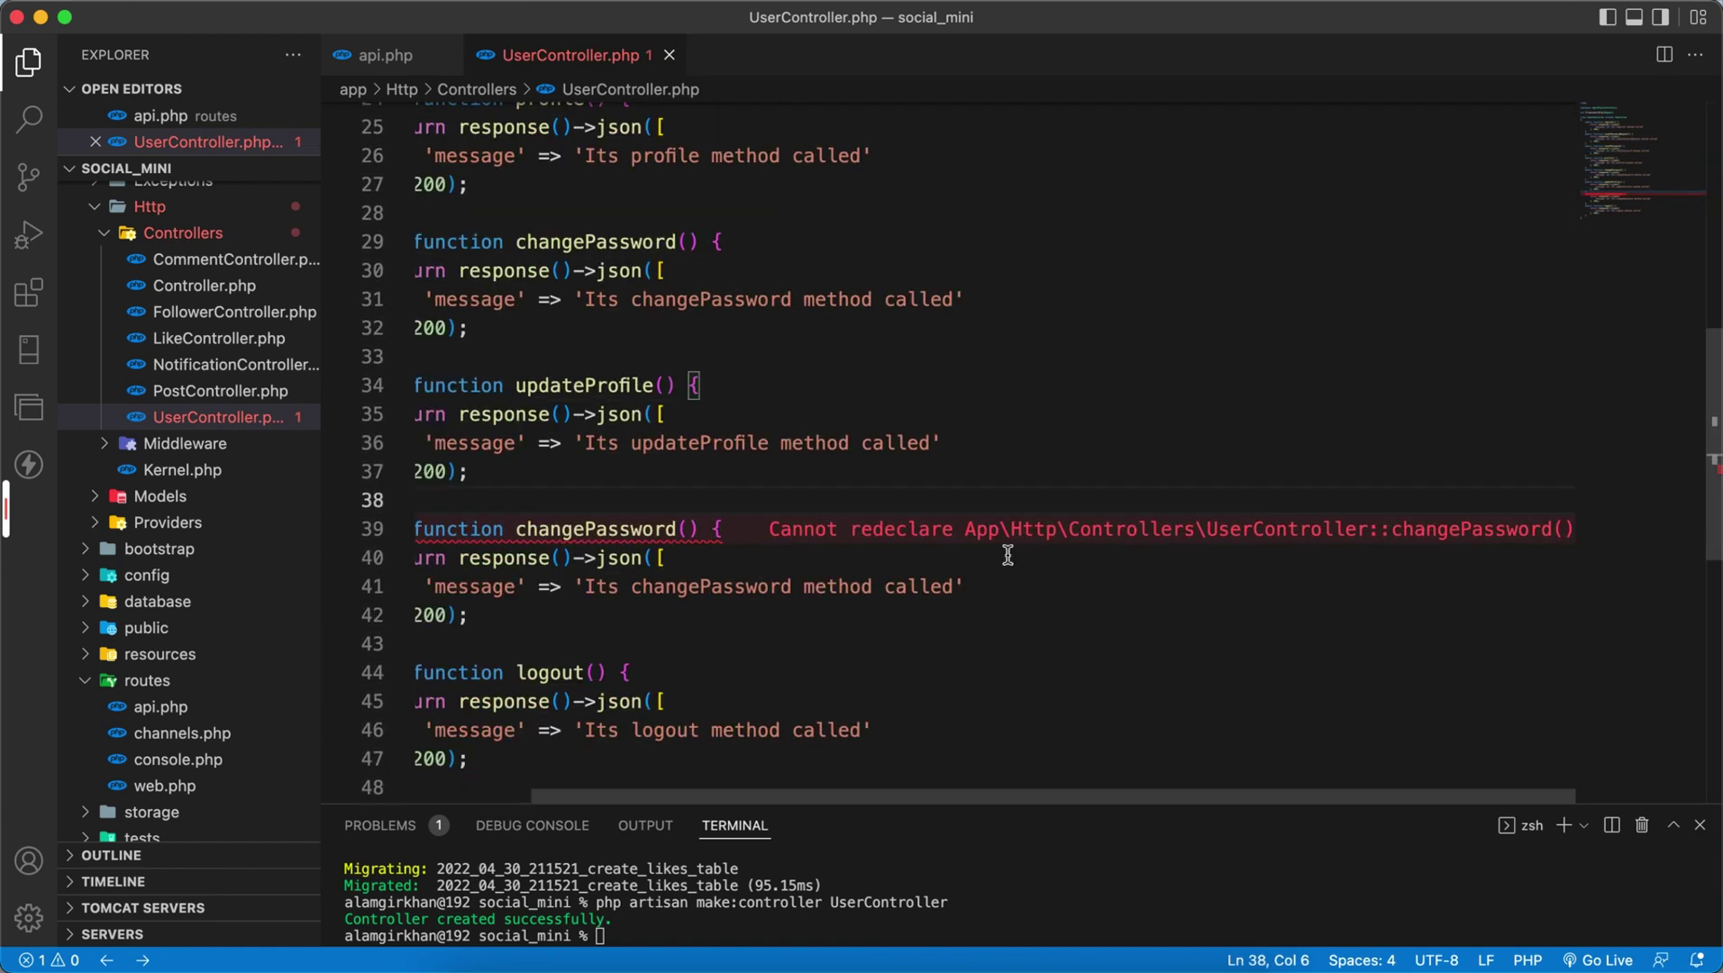
mouse_move(633, 533)
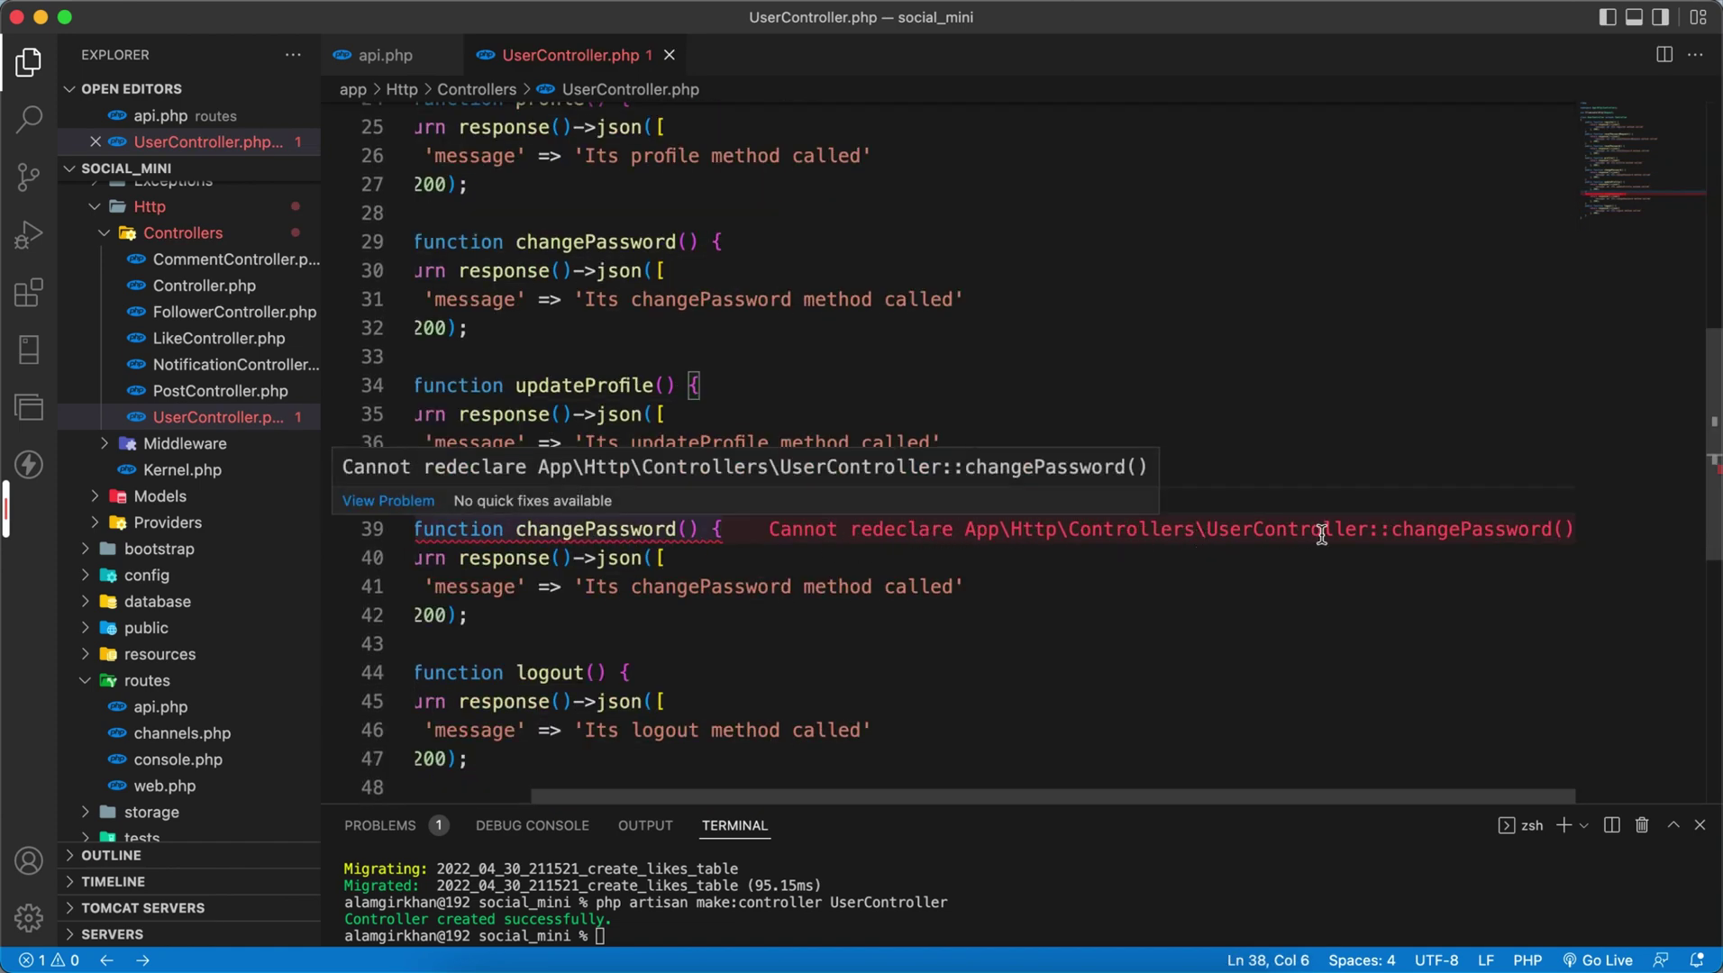
Delete the second changePassword() block (lines 38–43) and save UserController.php
left_click(1417, 539)
scroll(753, 601, "left", 2)
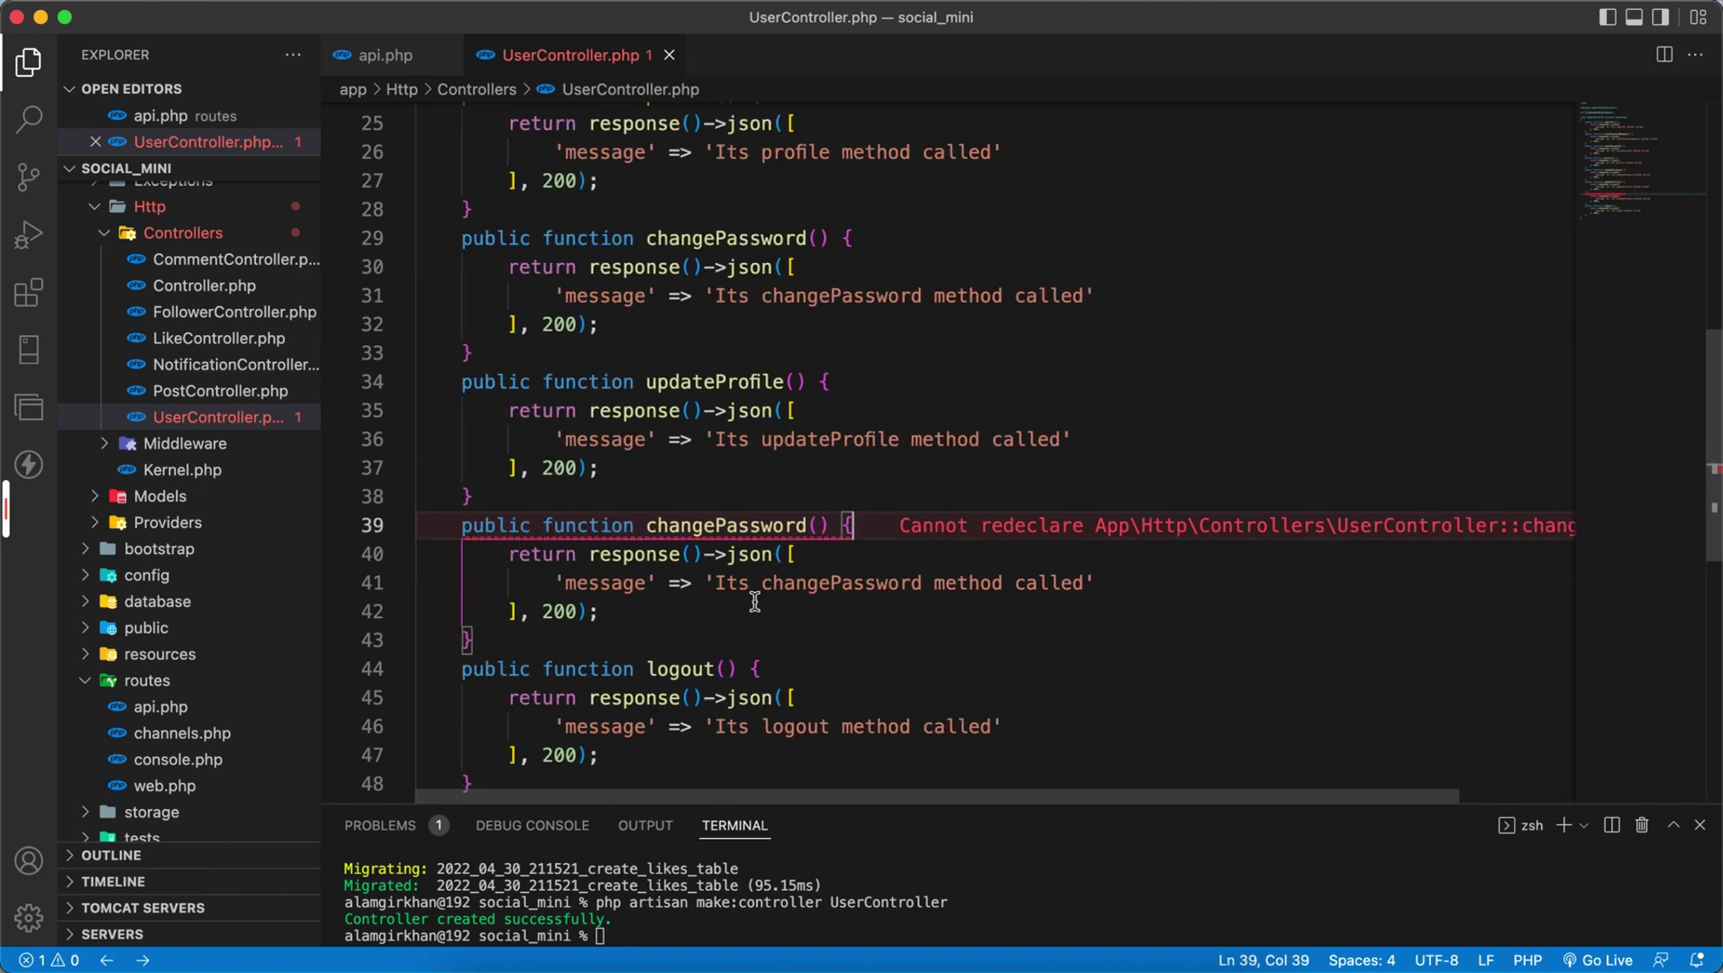
left_click_drag(528, 632, 505, 492)
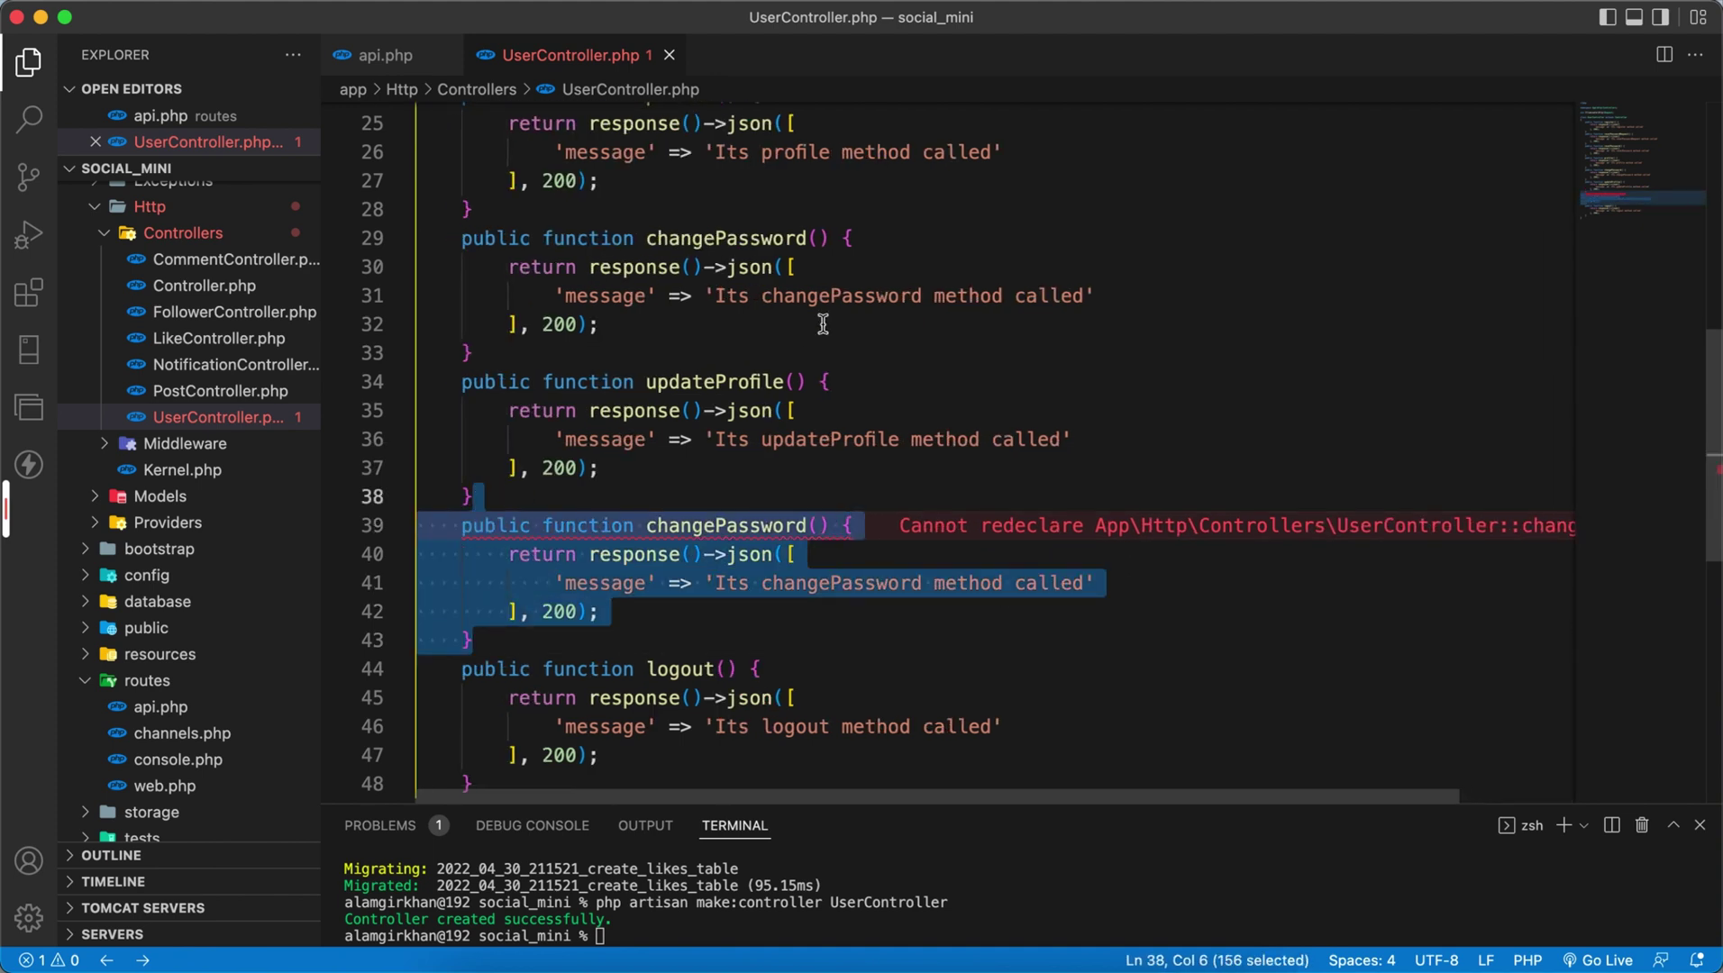
key("BackSpace")
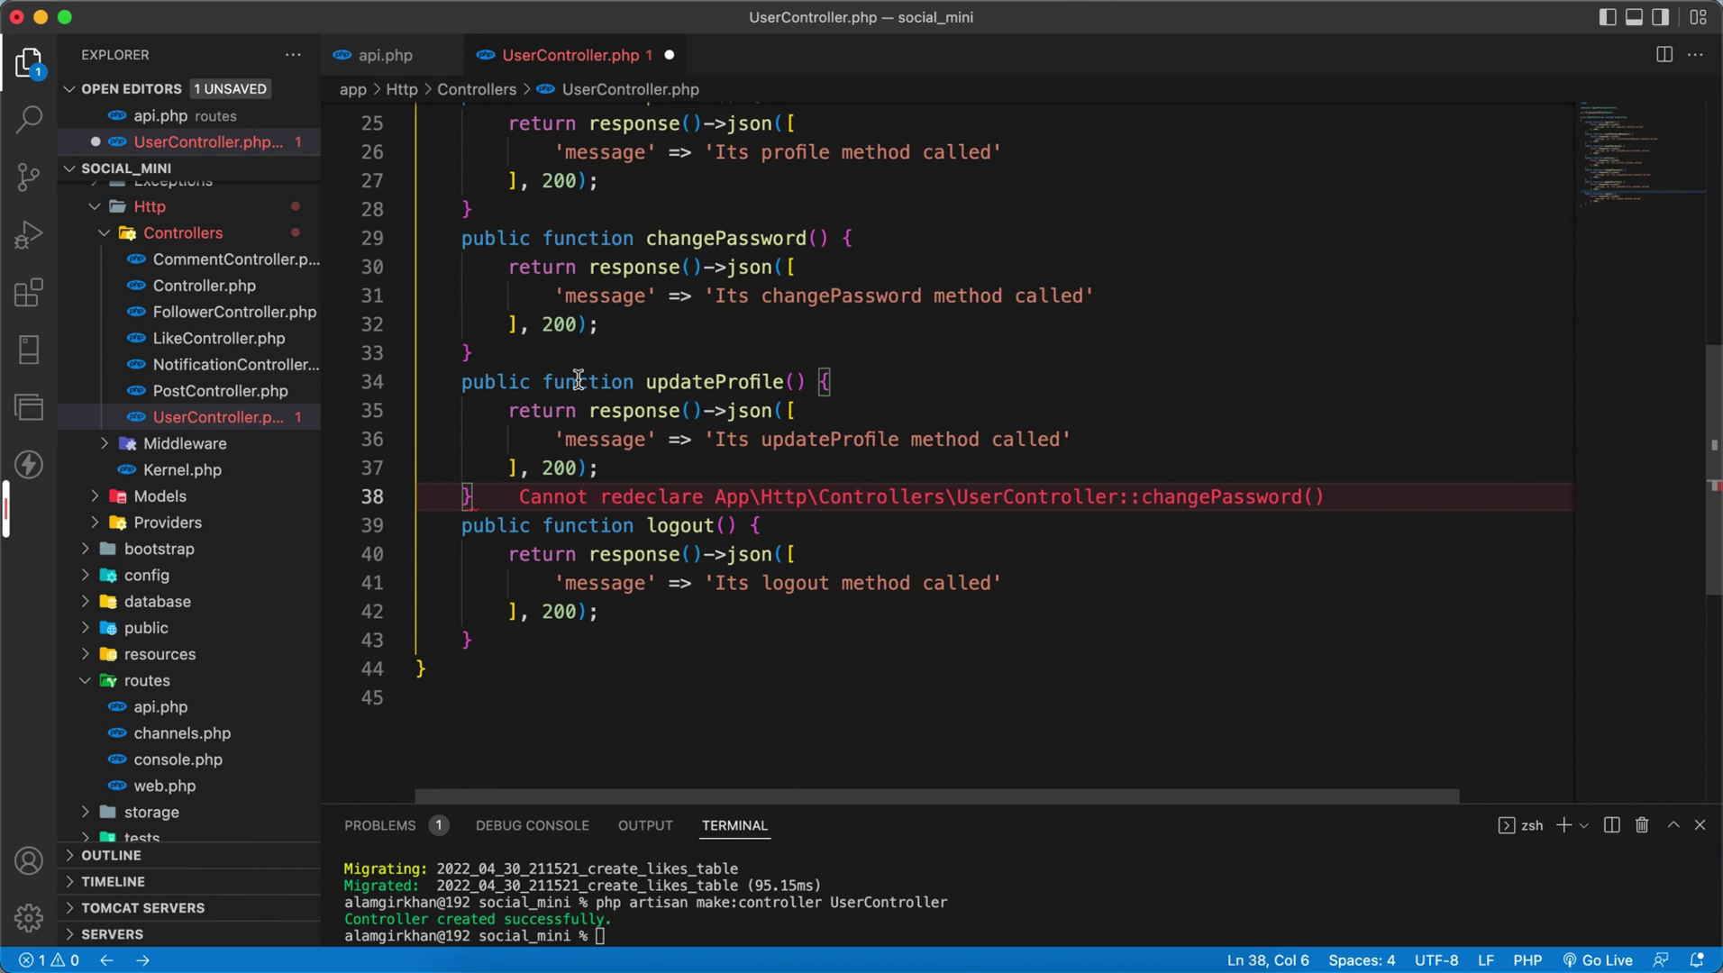
left_click(589, 410)
left_click(695, 475)
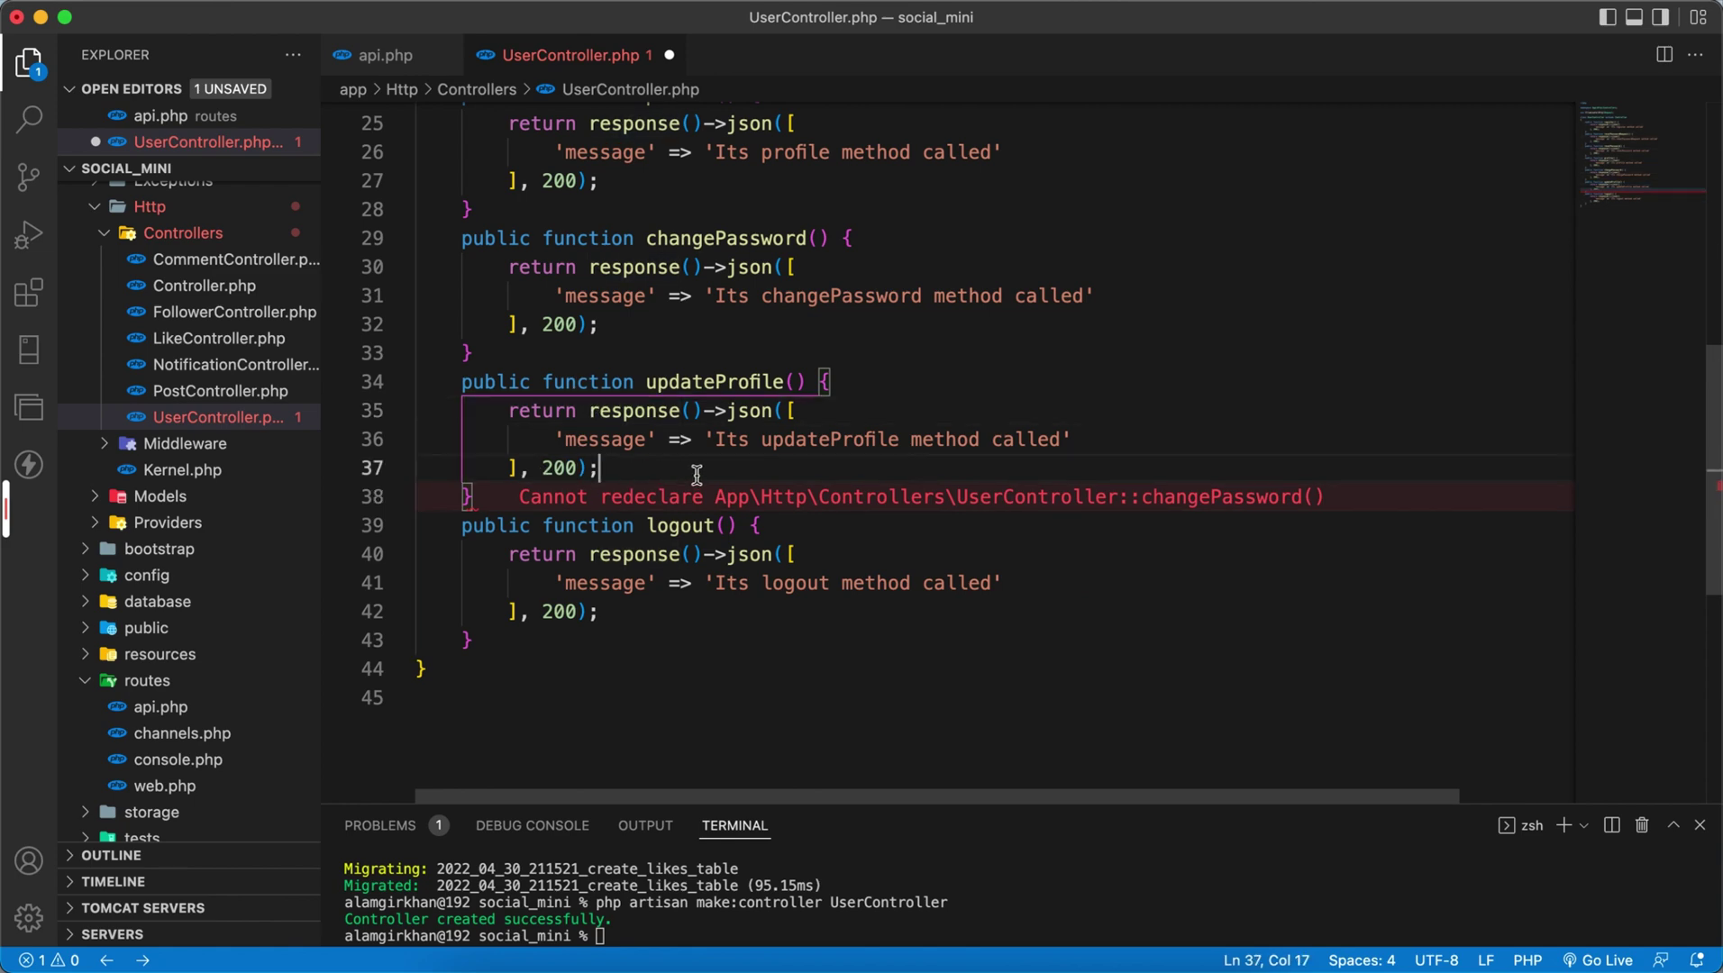
key("cmd+s")
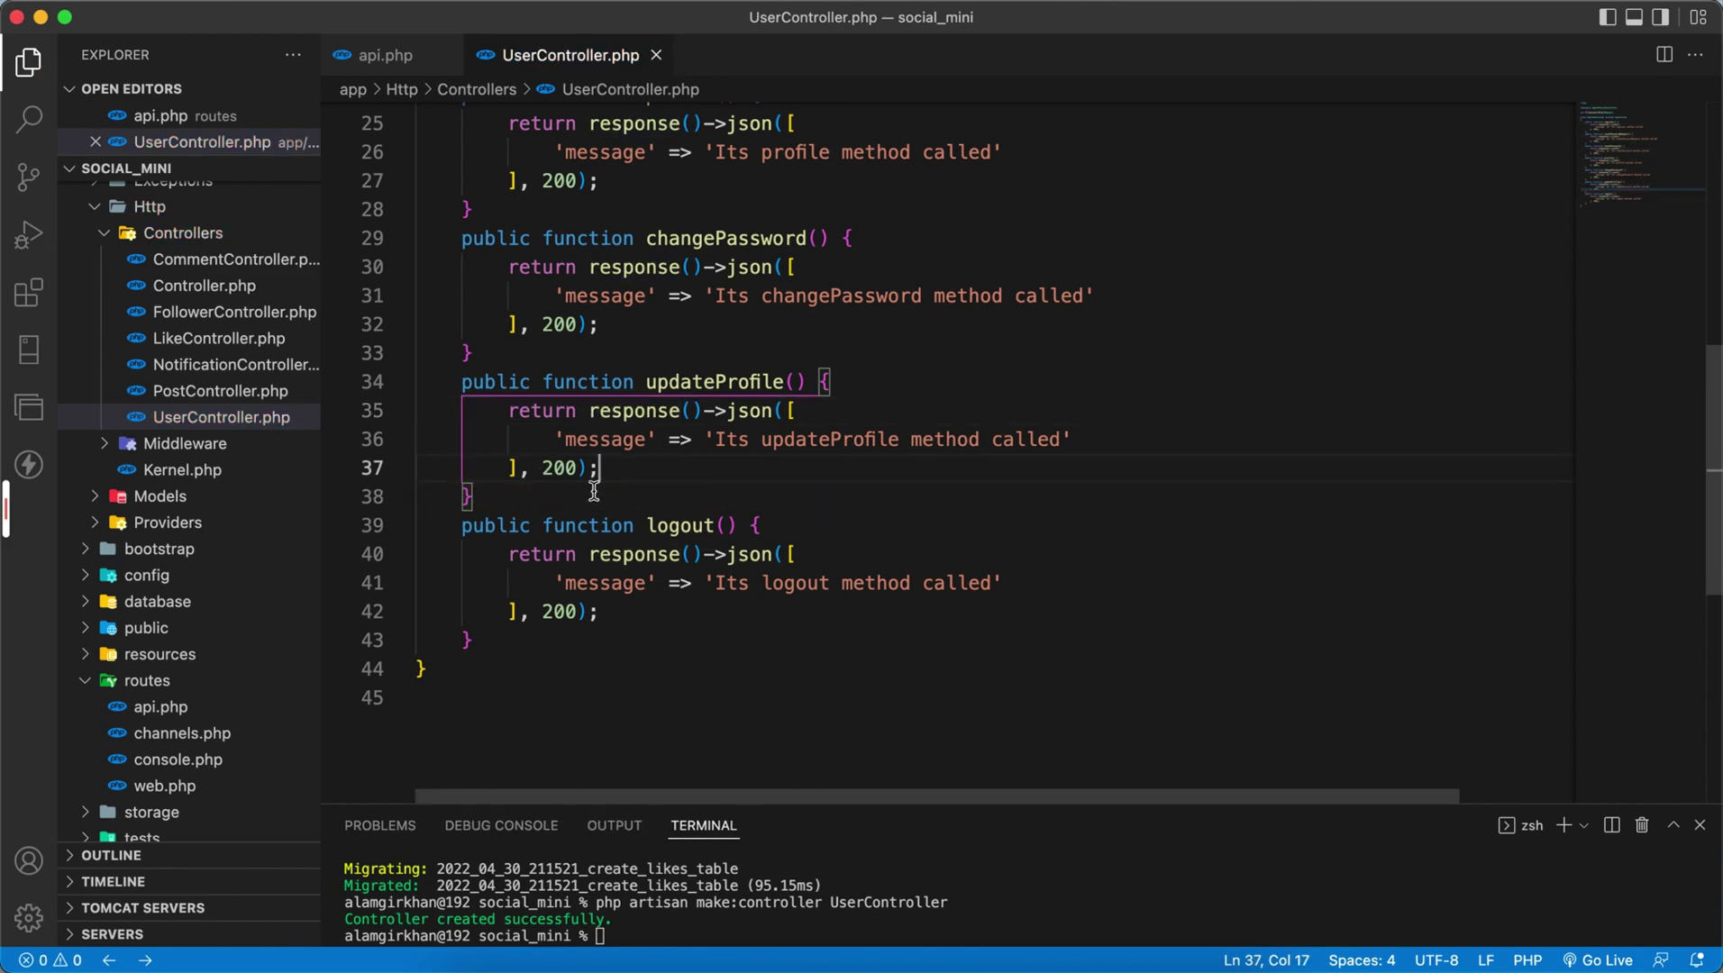
scroll(593, 491, "up", 5)
scroll(594, 490, "up", 3)
scroll(594, 490, "up", 1)
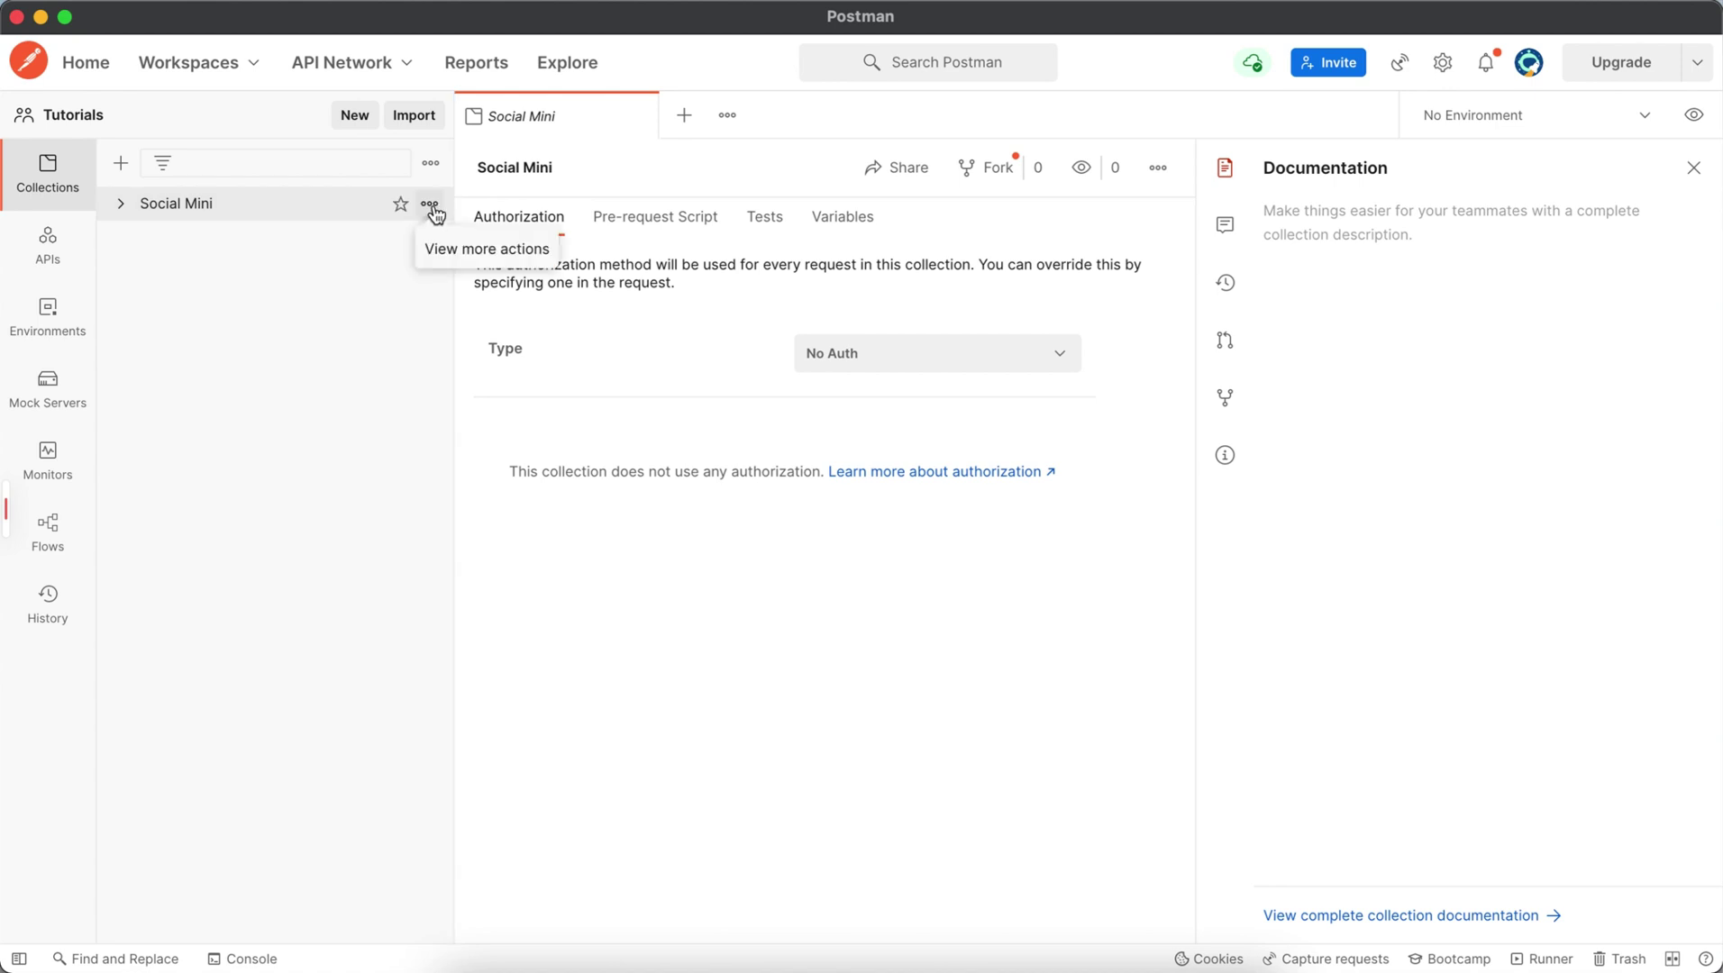
Add a new request to the Social Mini collection and name it Register
right_click(328, 208)
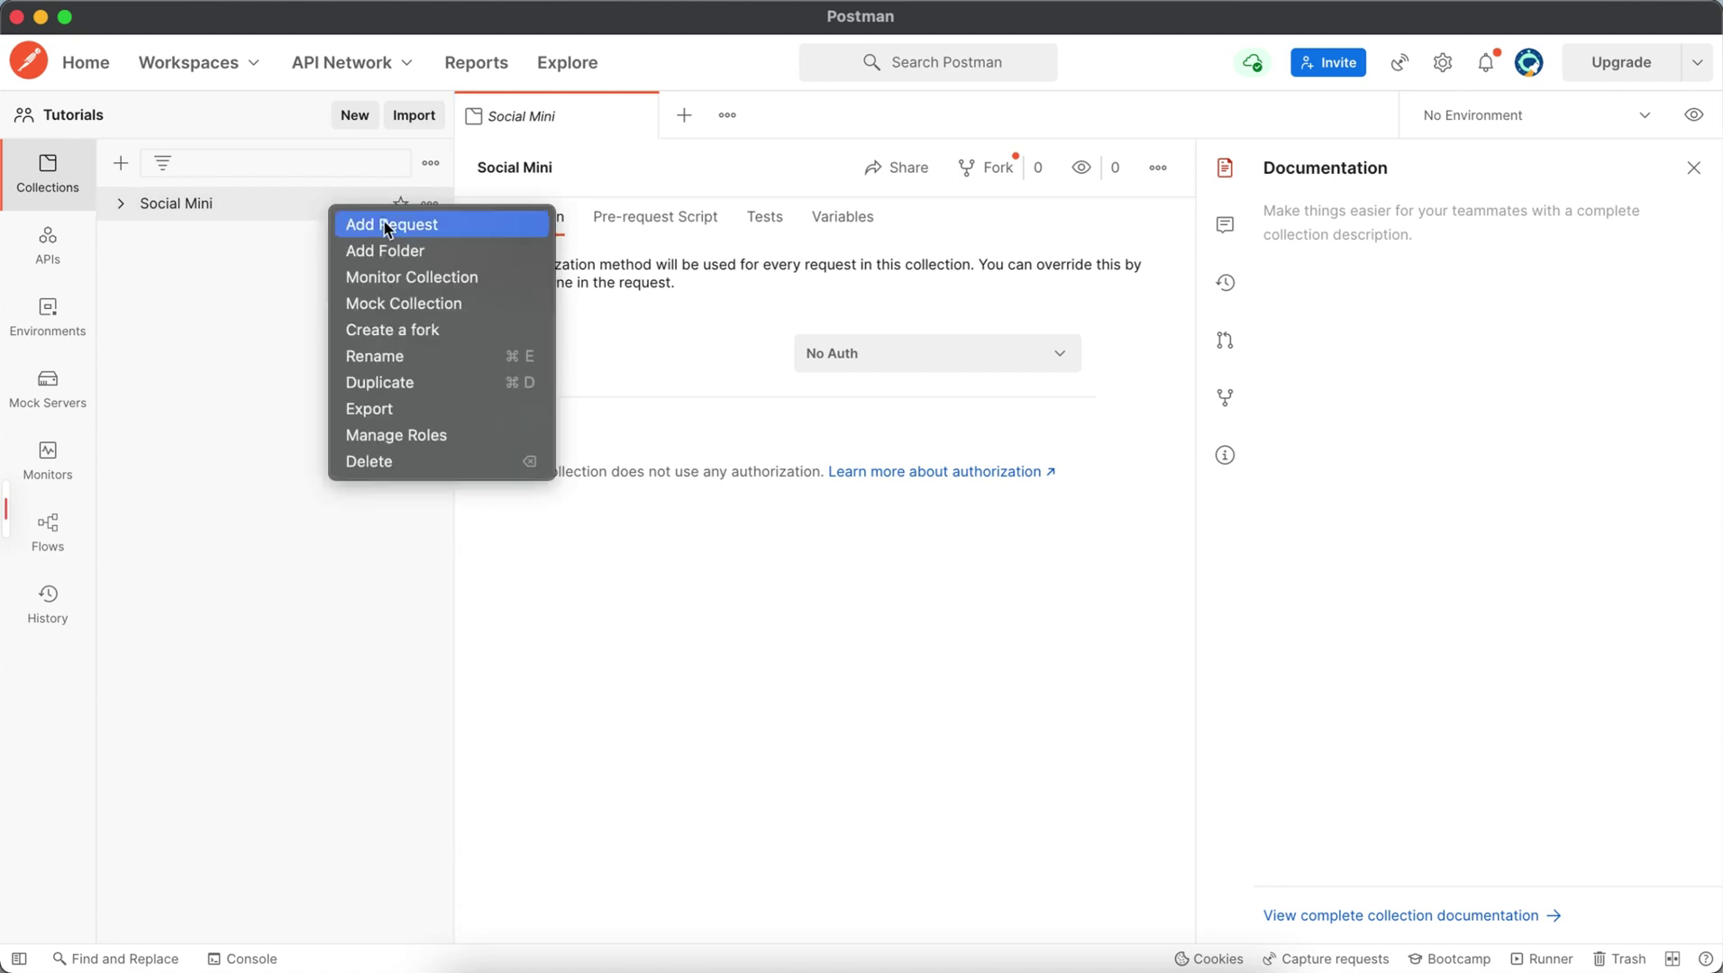
left_click(408, 227)
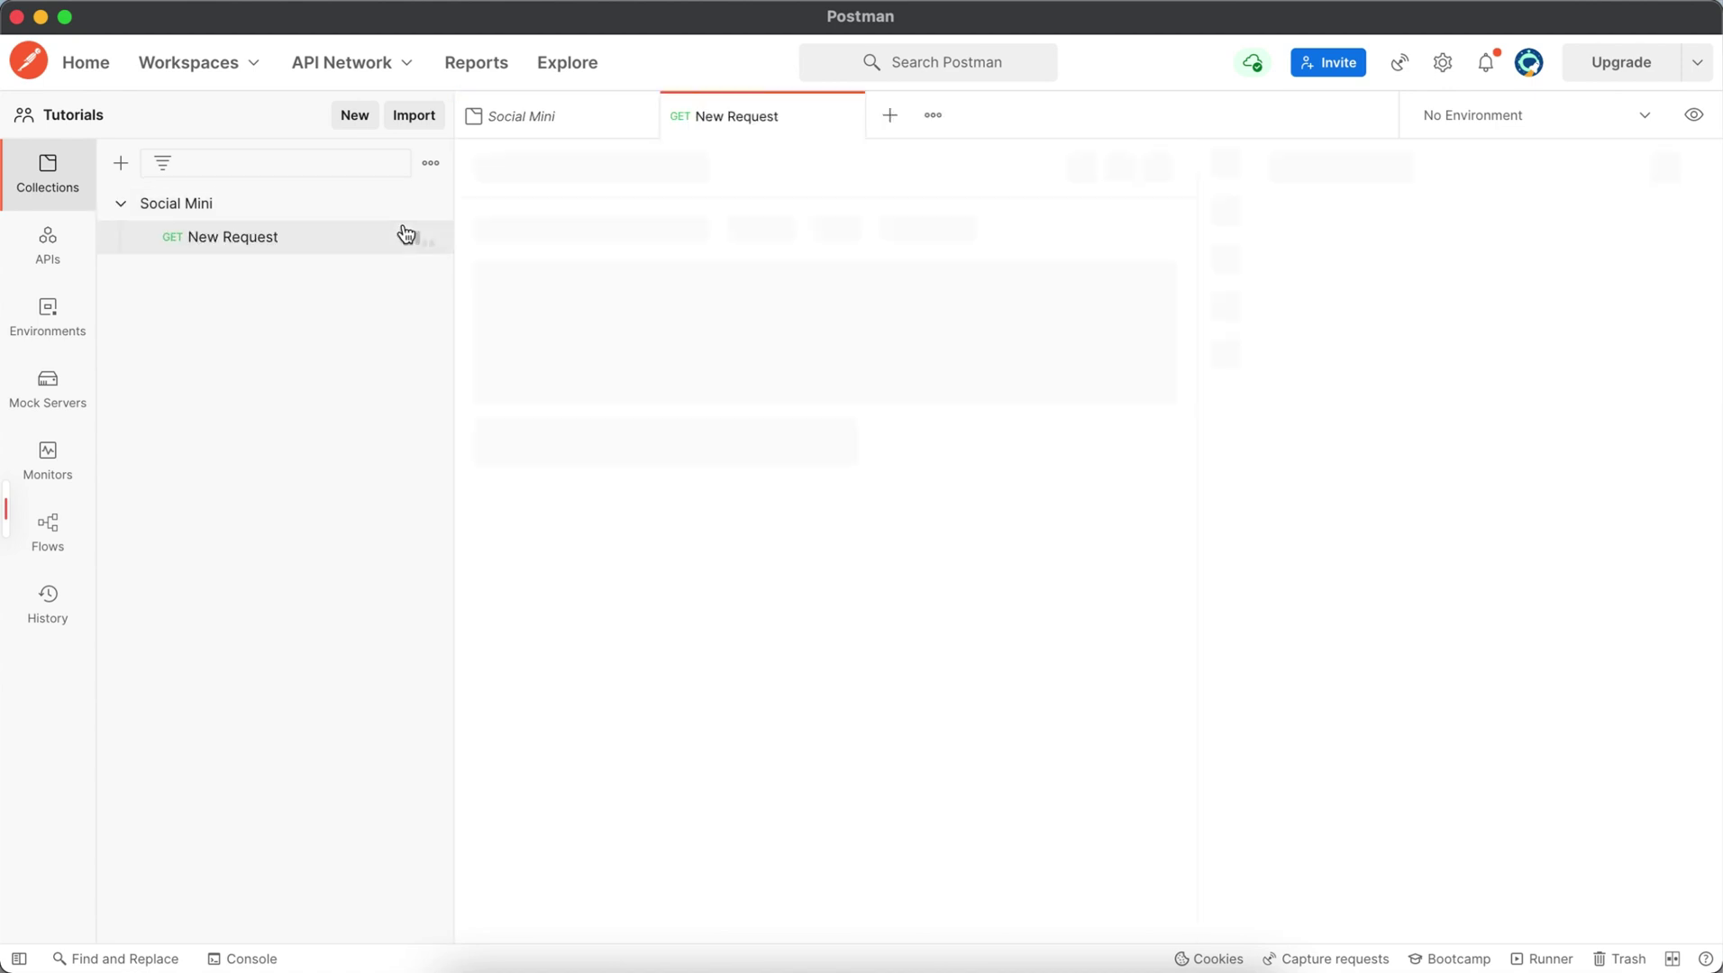
right_click(286, 215)
left_click(199, 306)
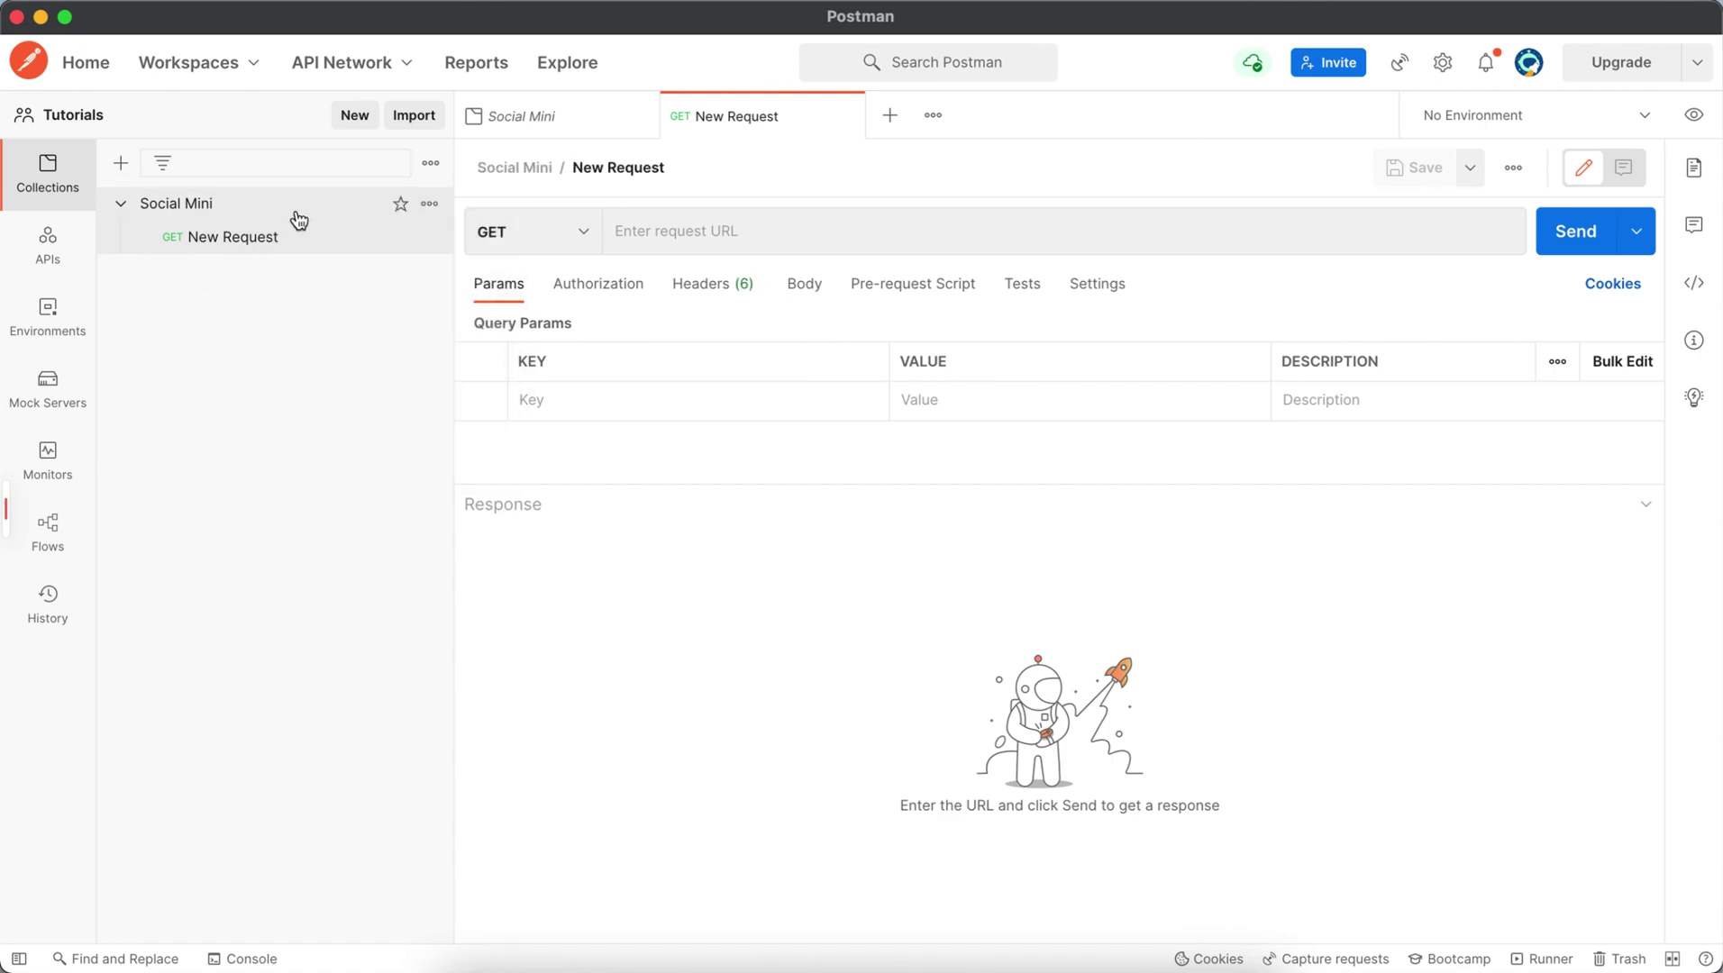
left_click(605, 167)
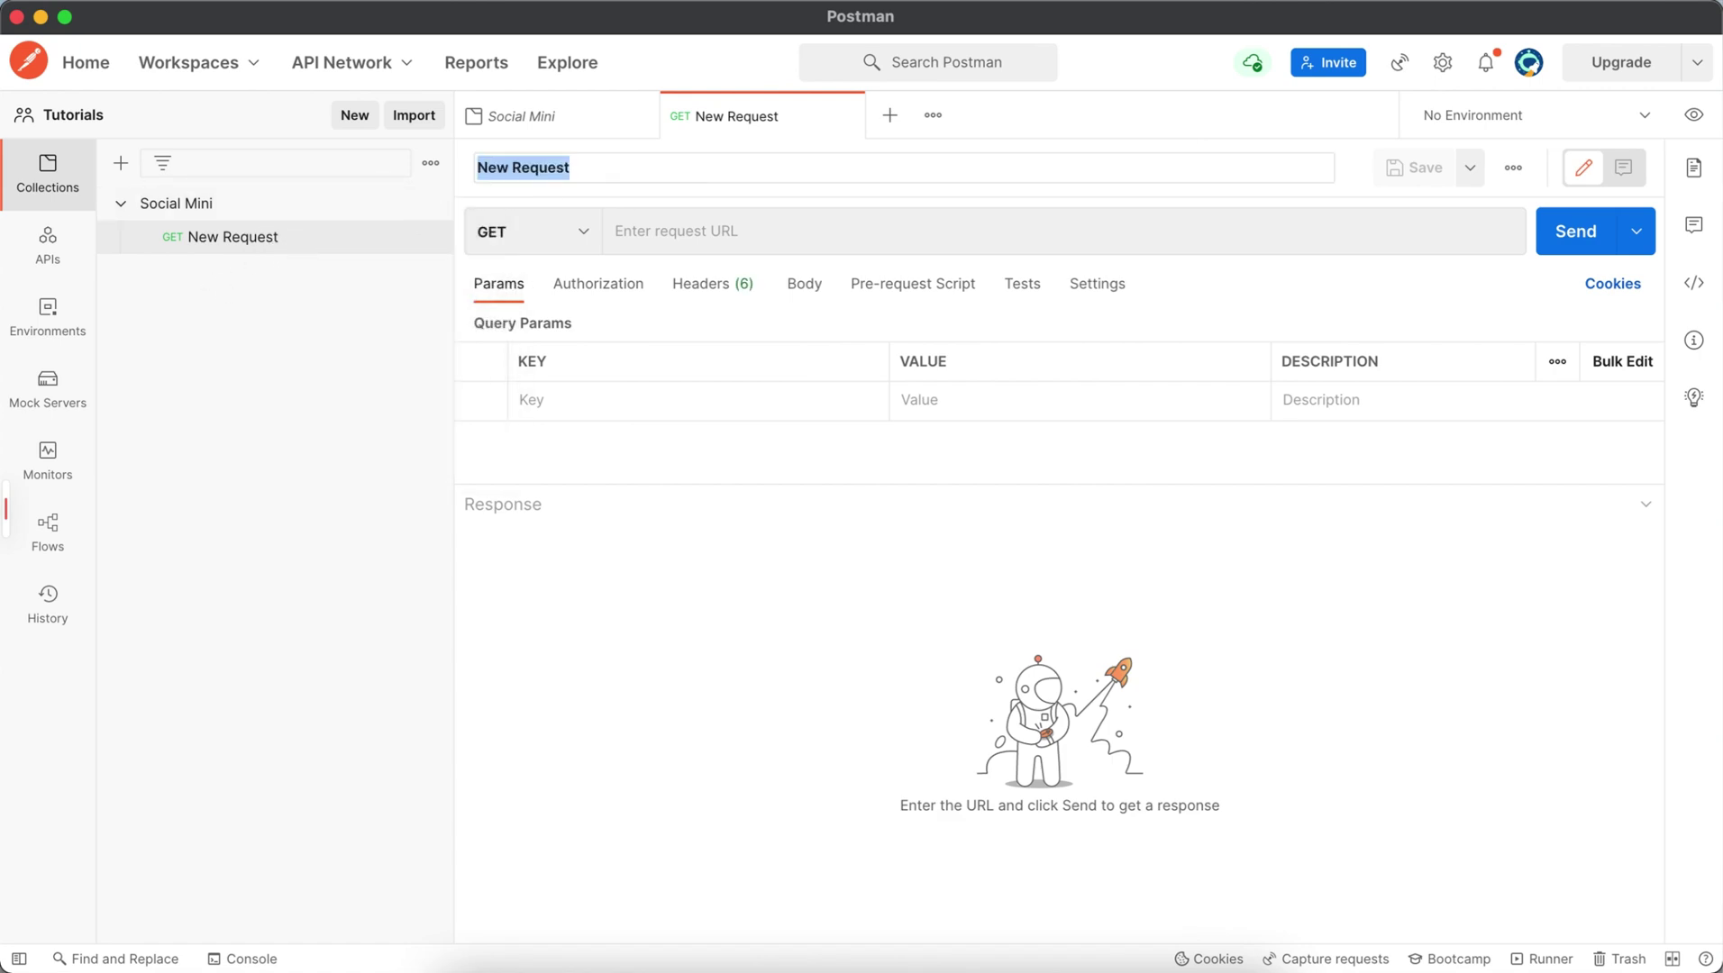
type("Register")
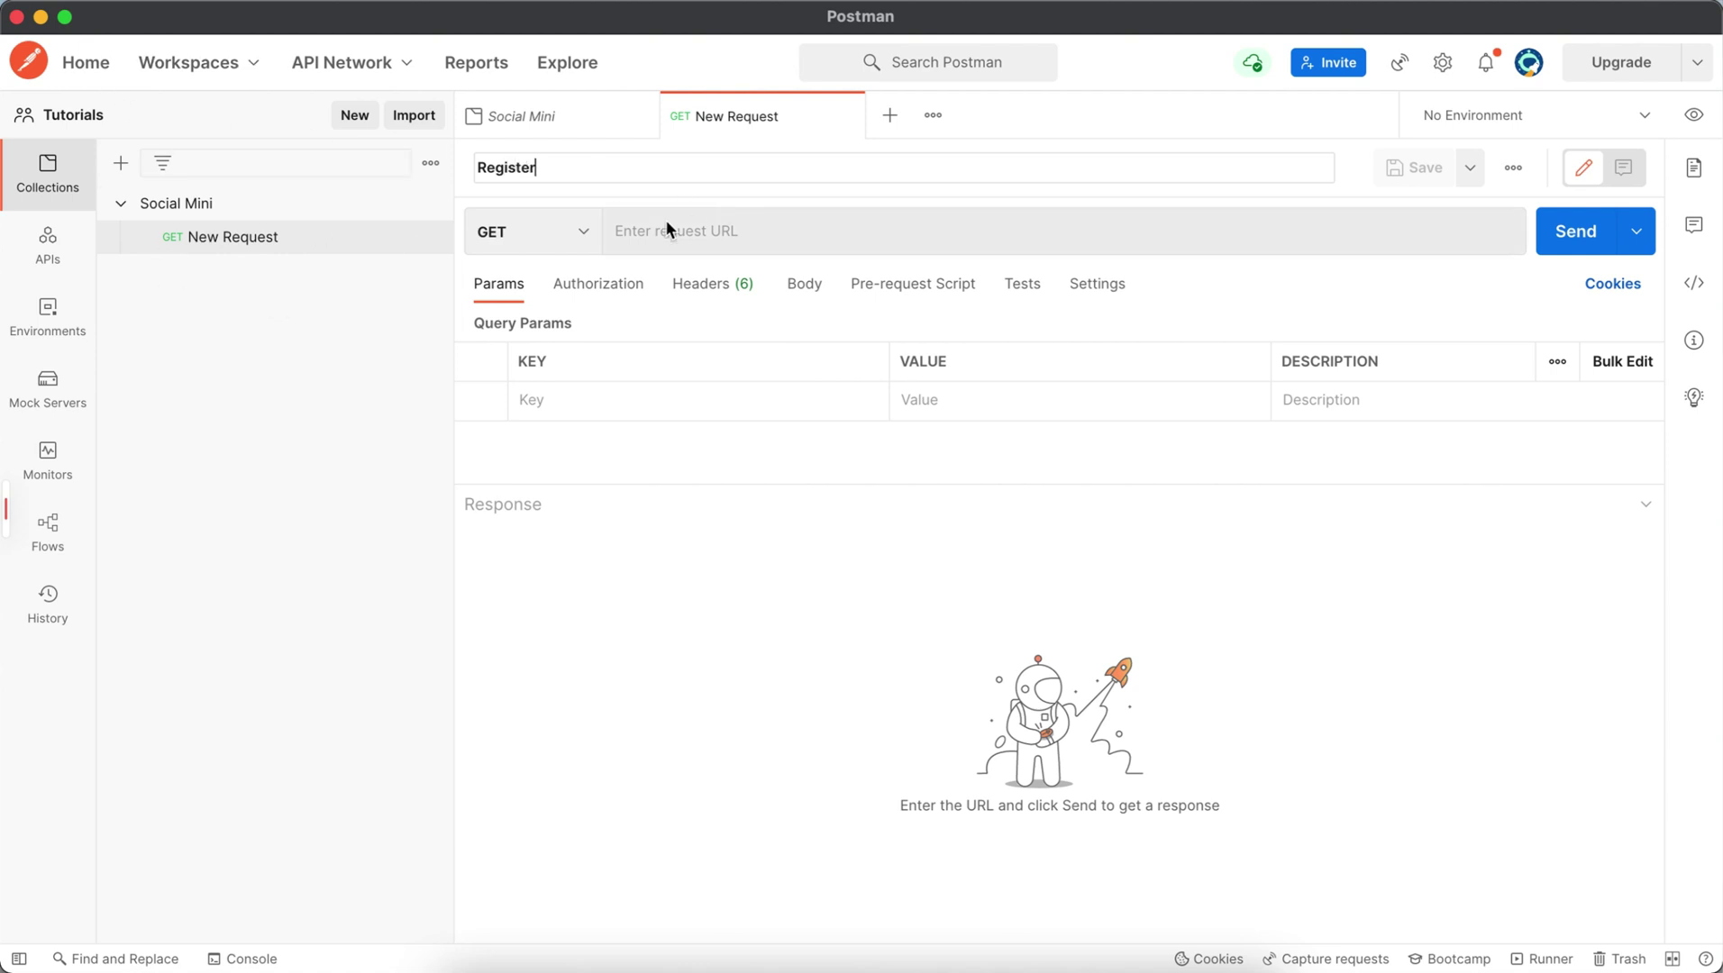
left_click(586, 238)
left_click(515, 292)
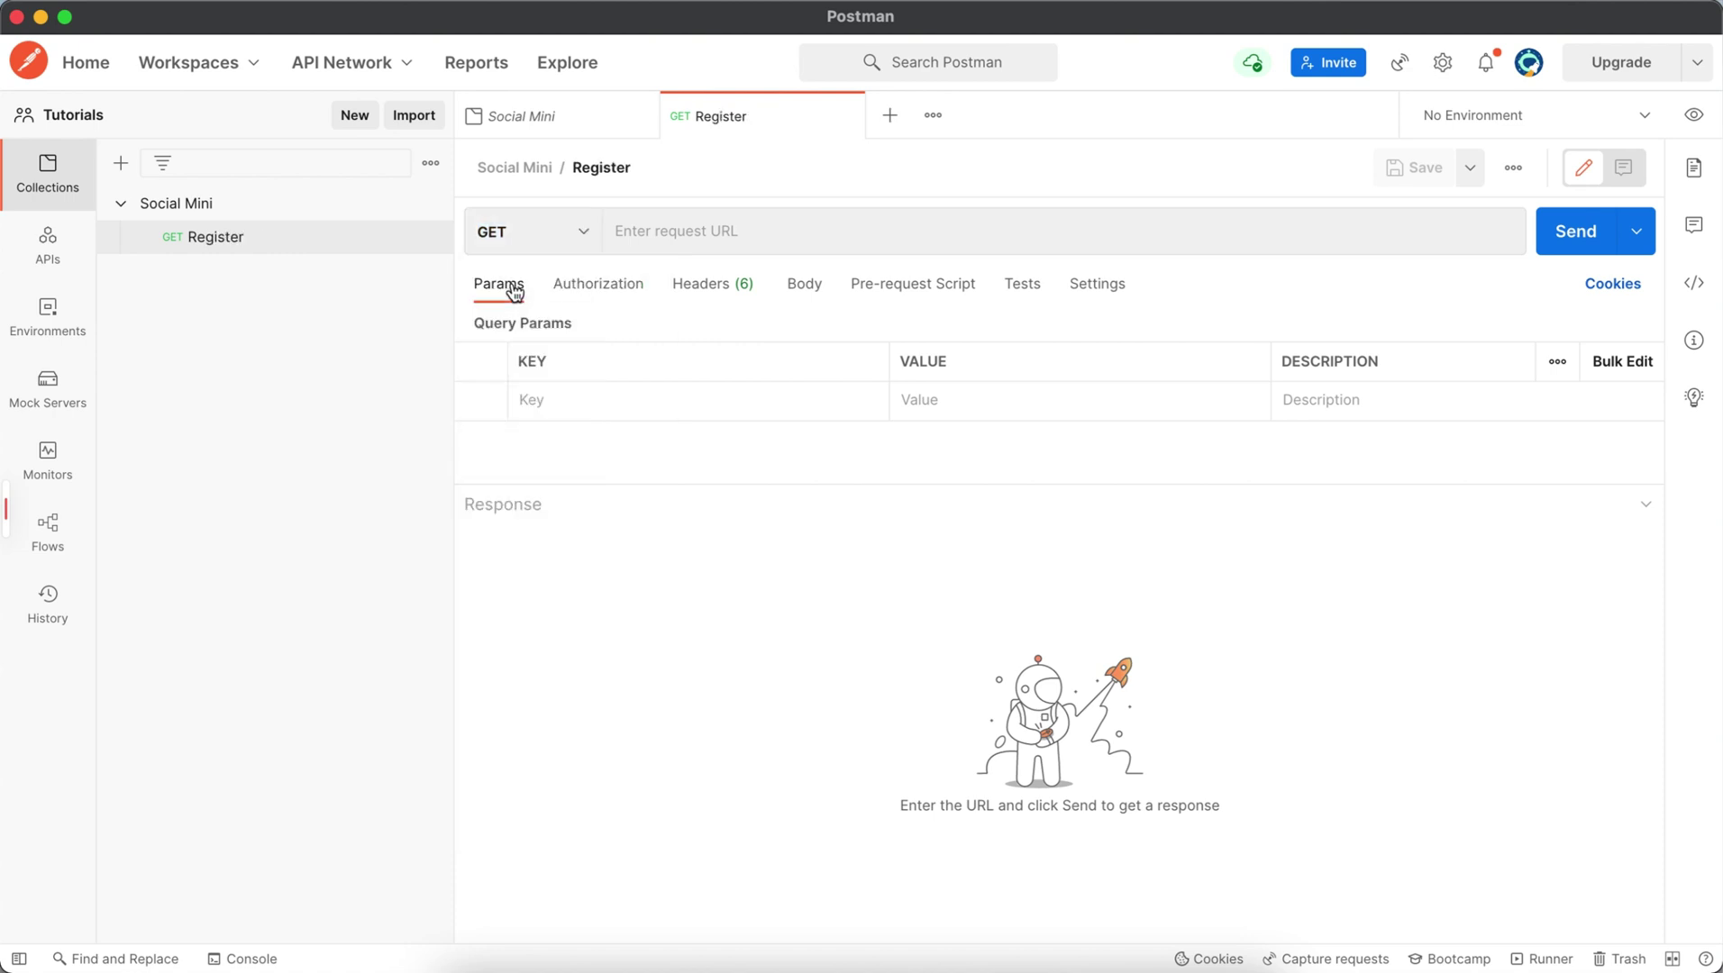
left_click(539, 231)
left_click(543, 314)
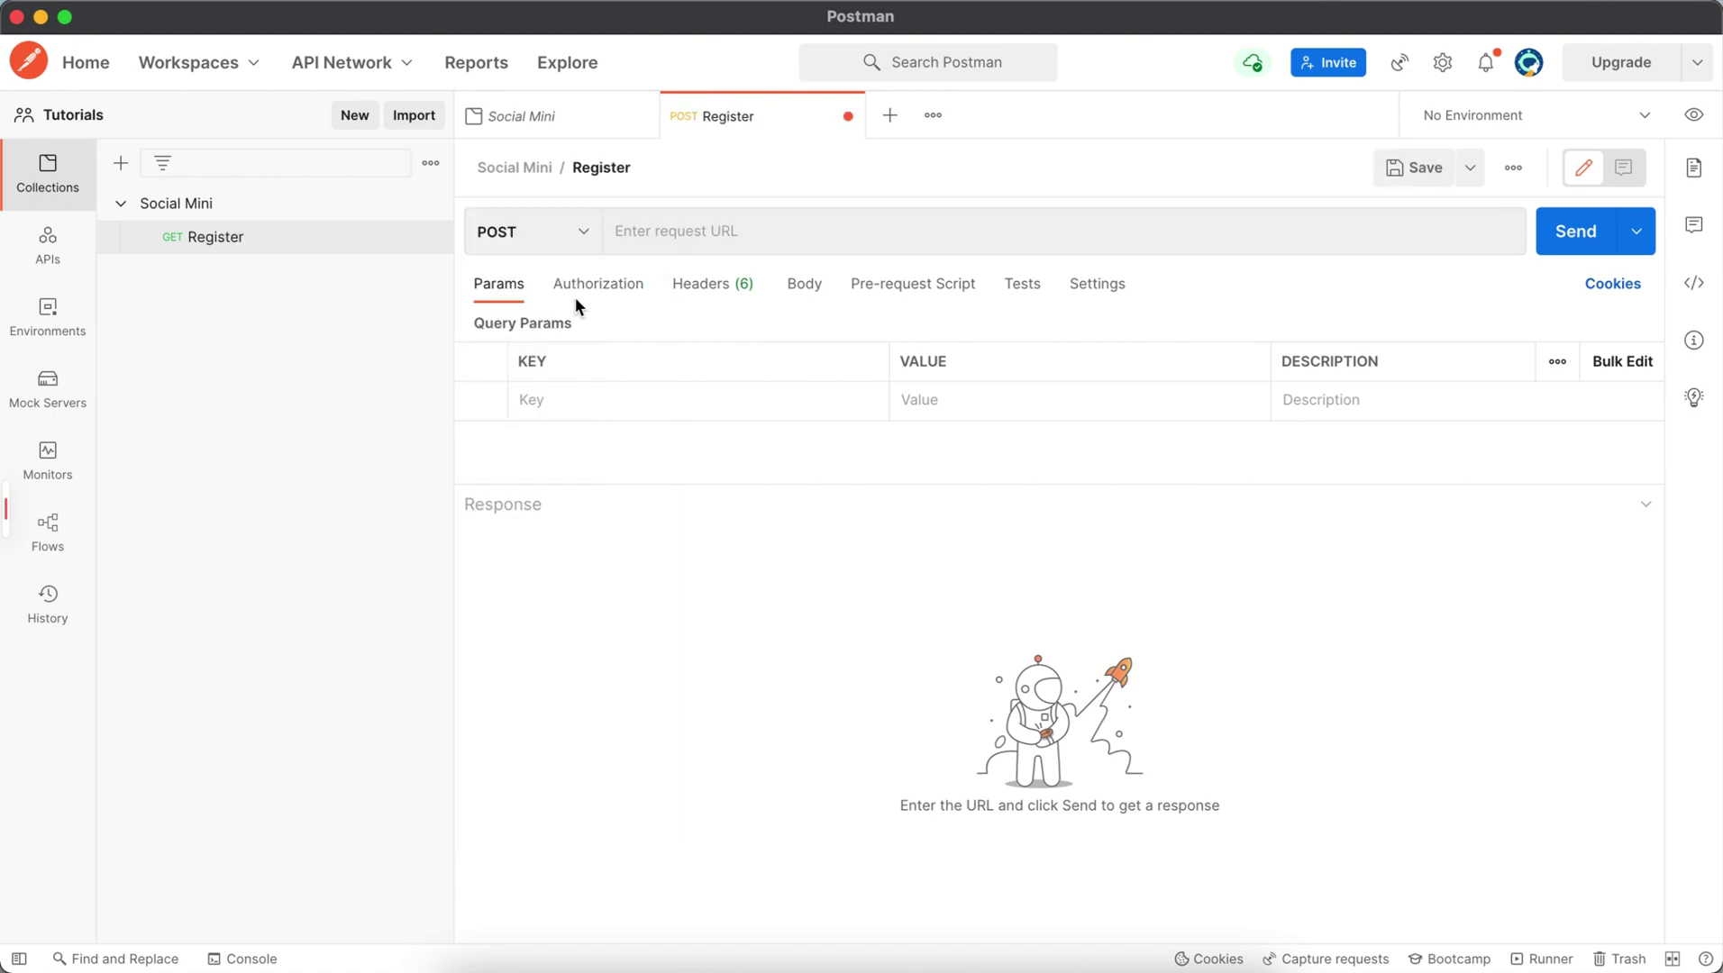
left_click(736, 232)
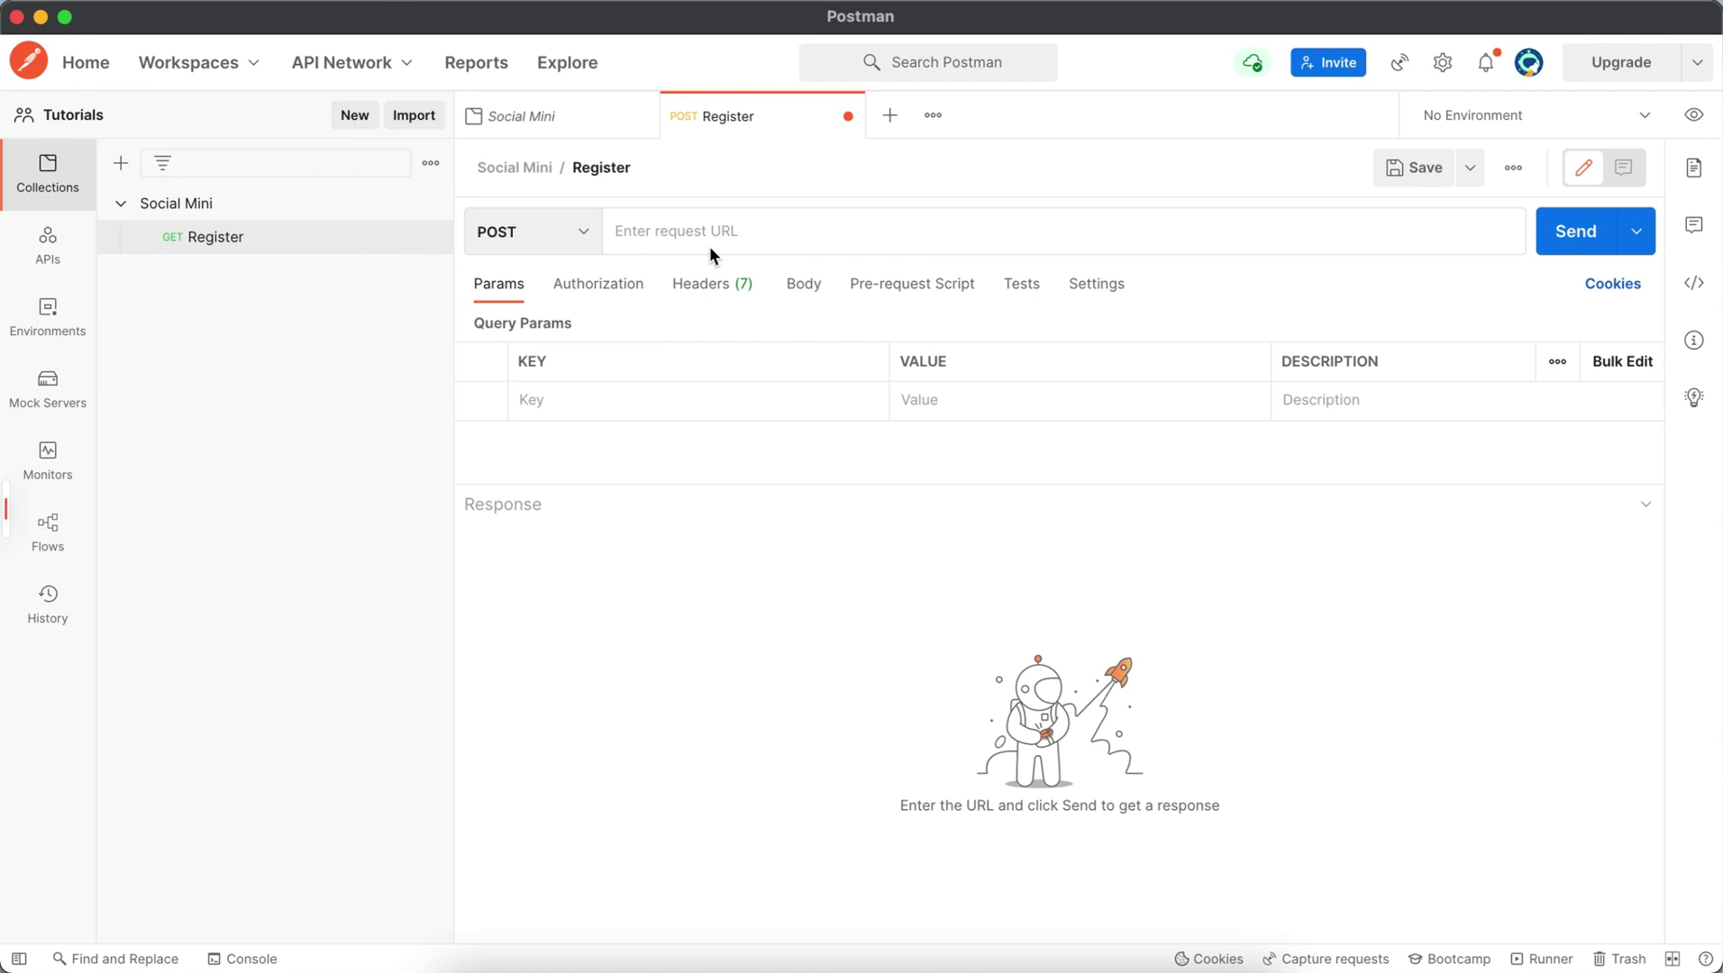
type("ht")
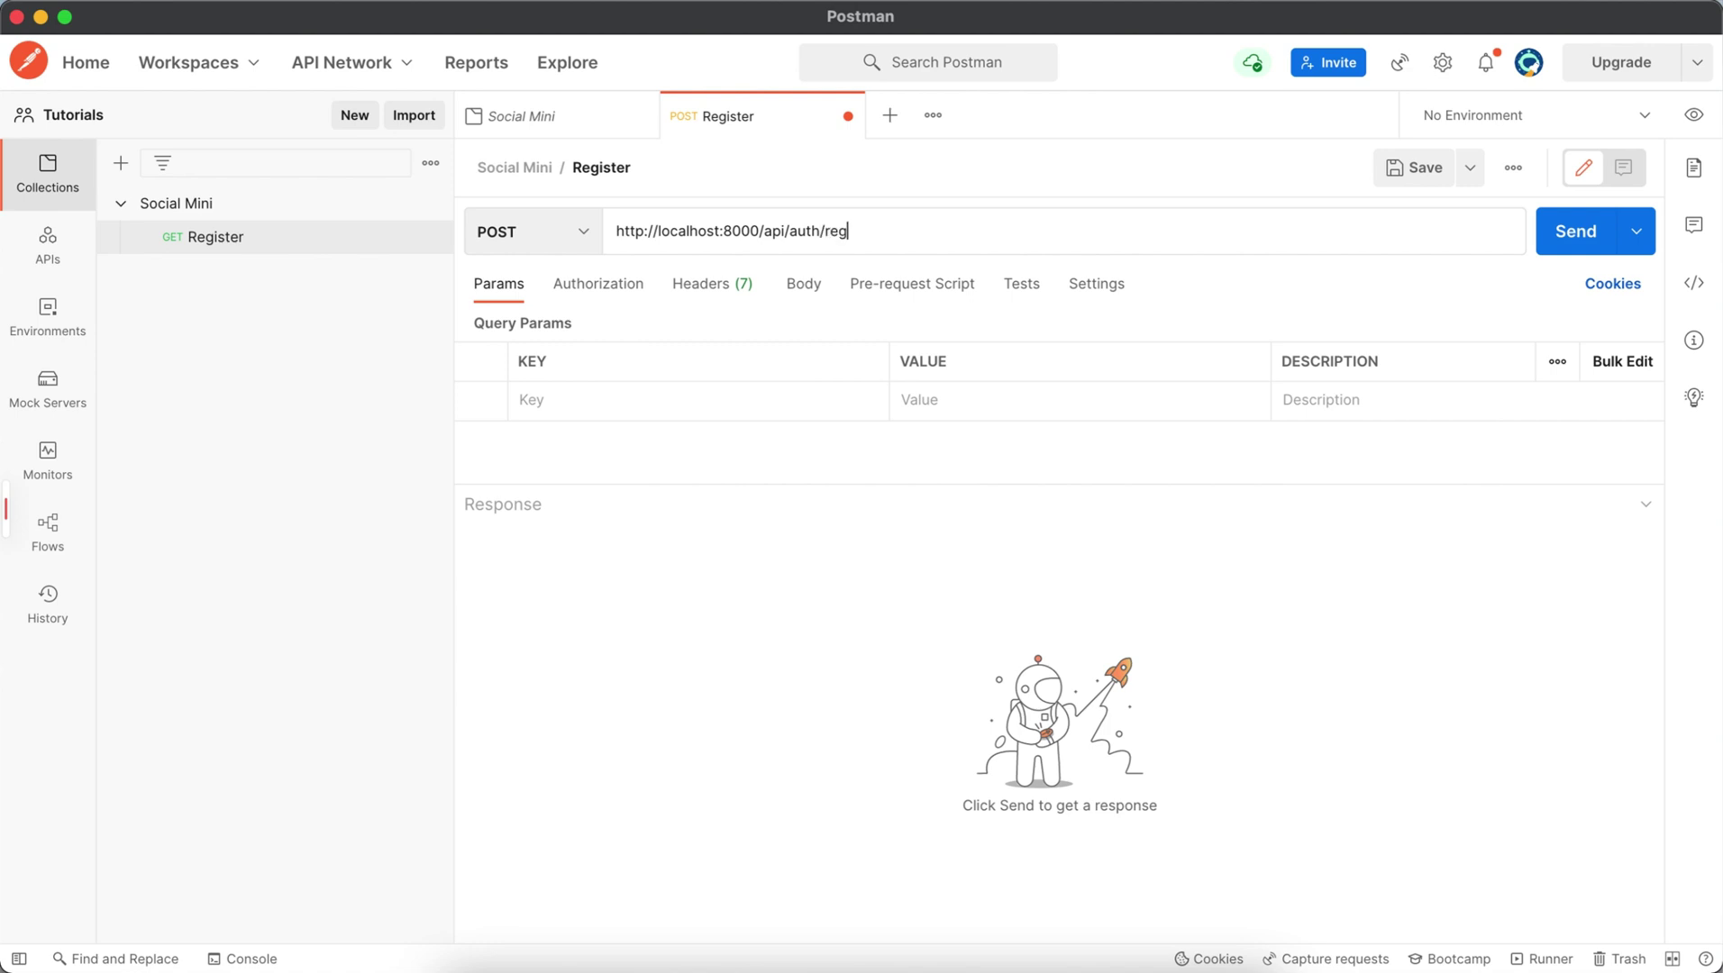
key("ctrl+Left")
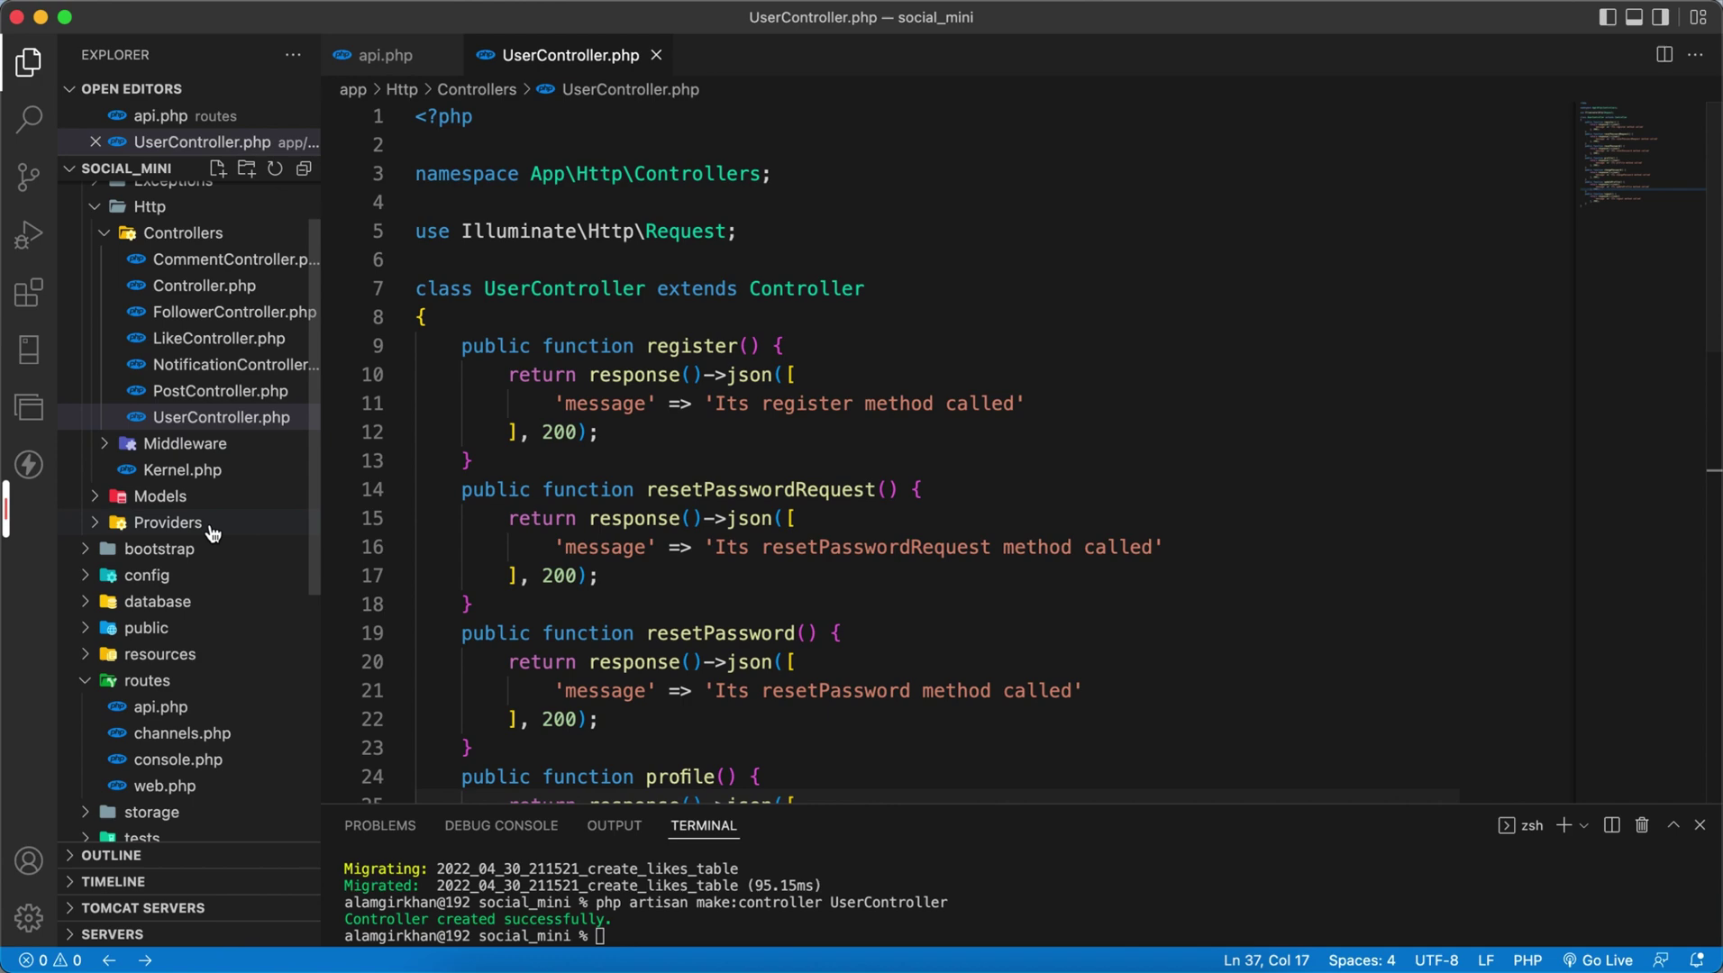
scroll(212, 530, "down", 3)
left_click(385, 55)
scroll(701, 298, "up", 2)
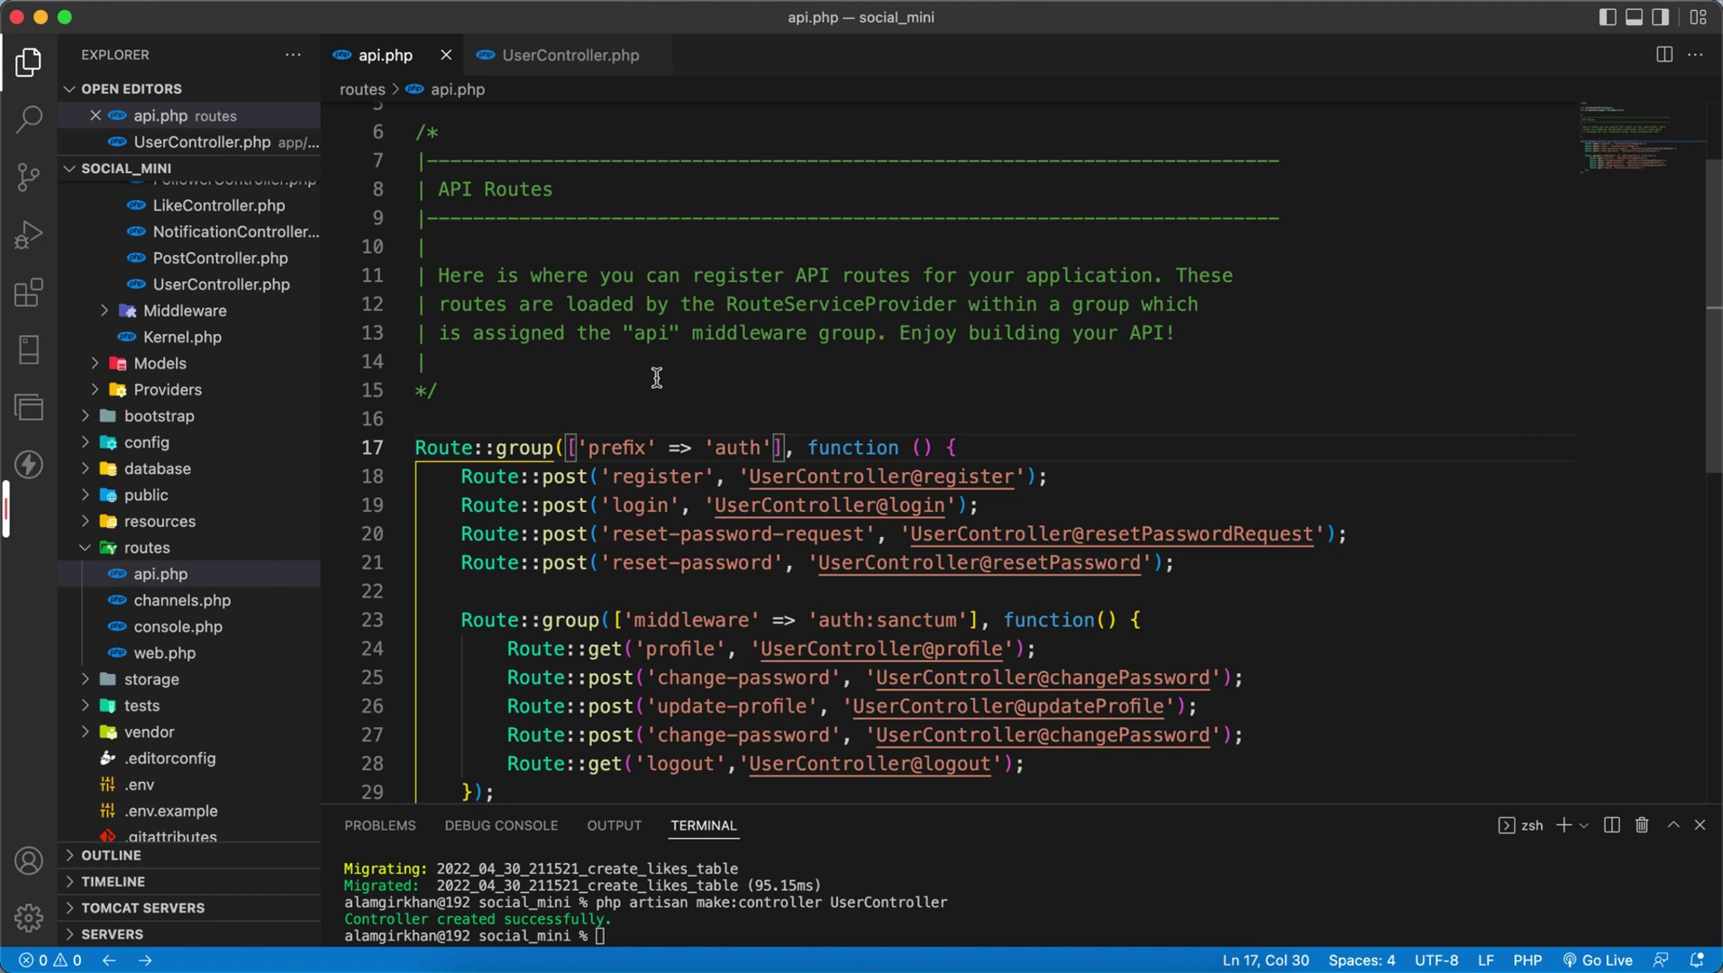
scroll(169, 383, "up", 5)
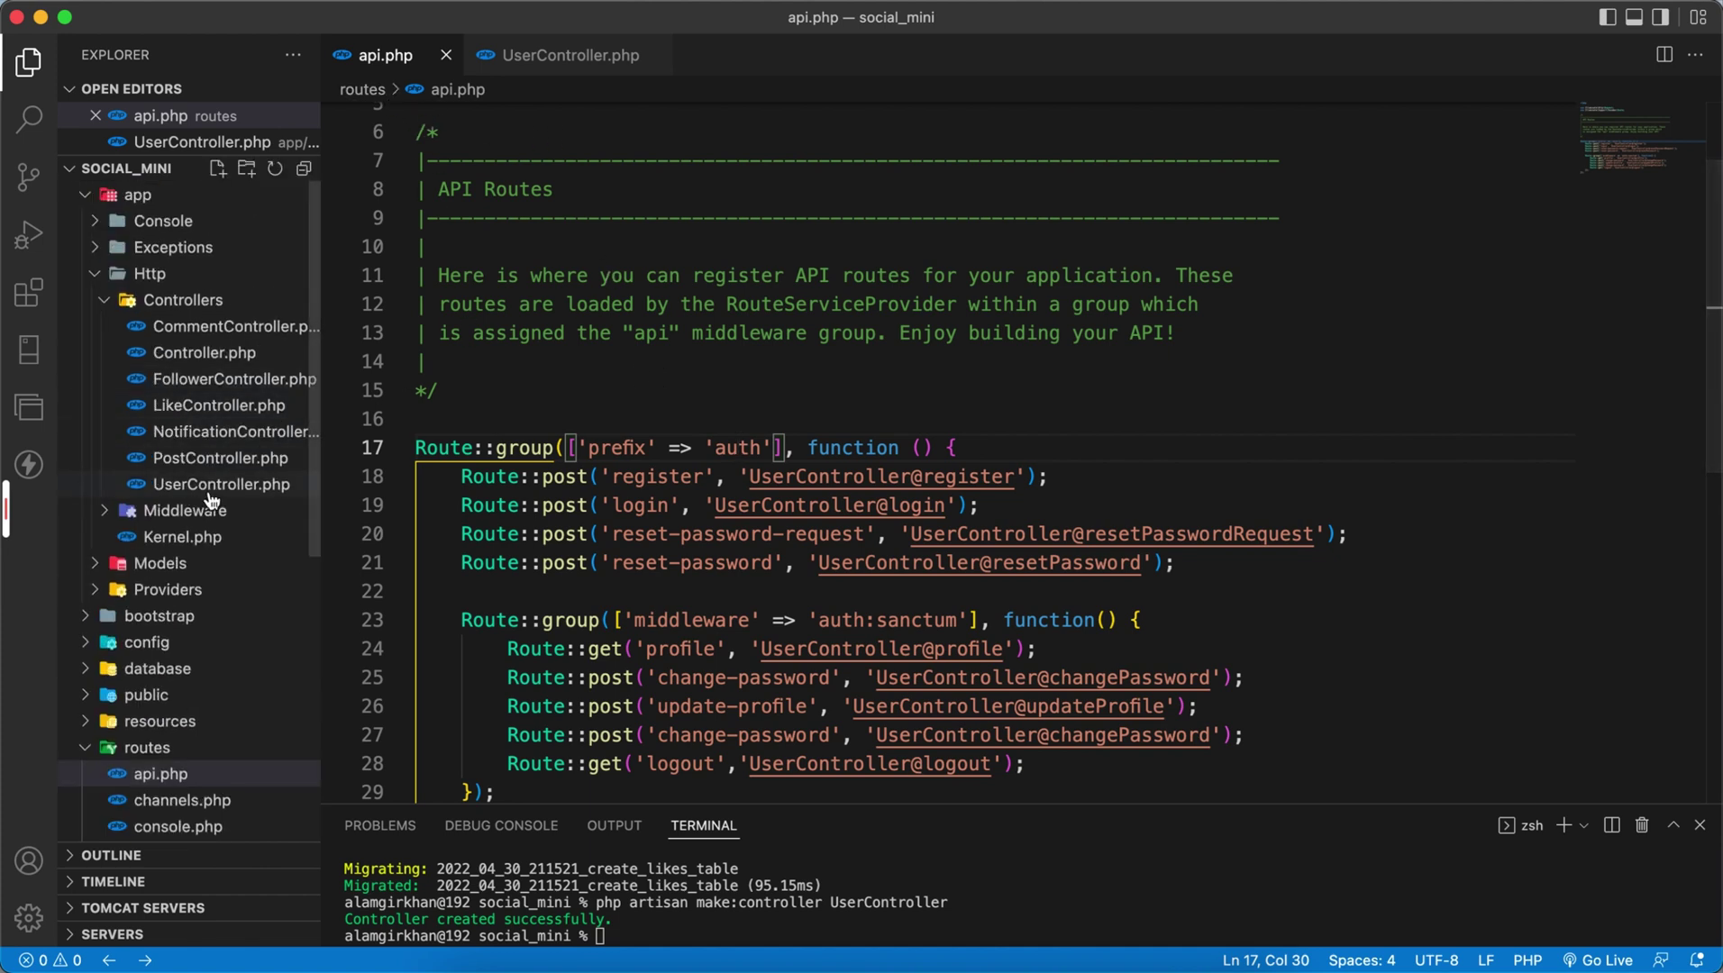
scroll(209, 500, "down", 2)
scroll(202, 511, "up", 2)
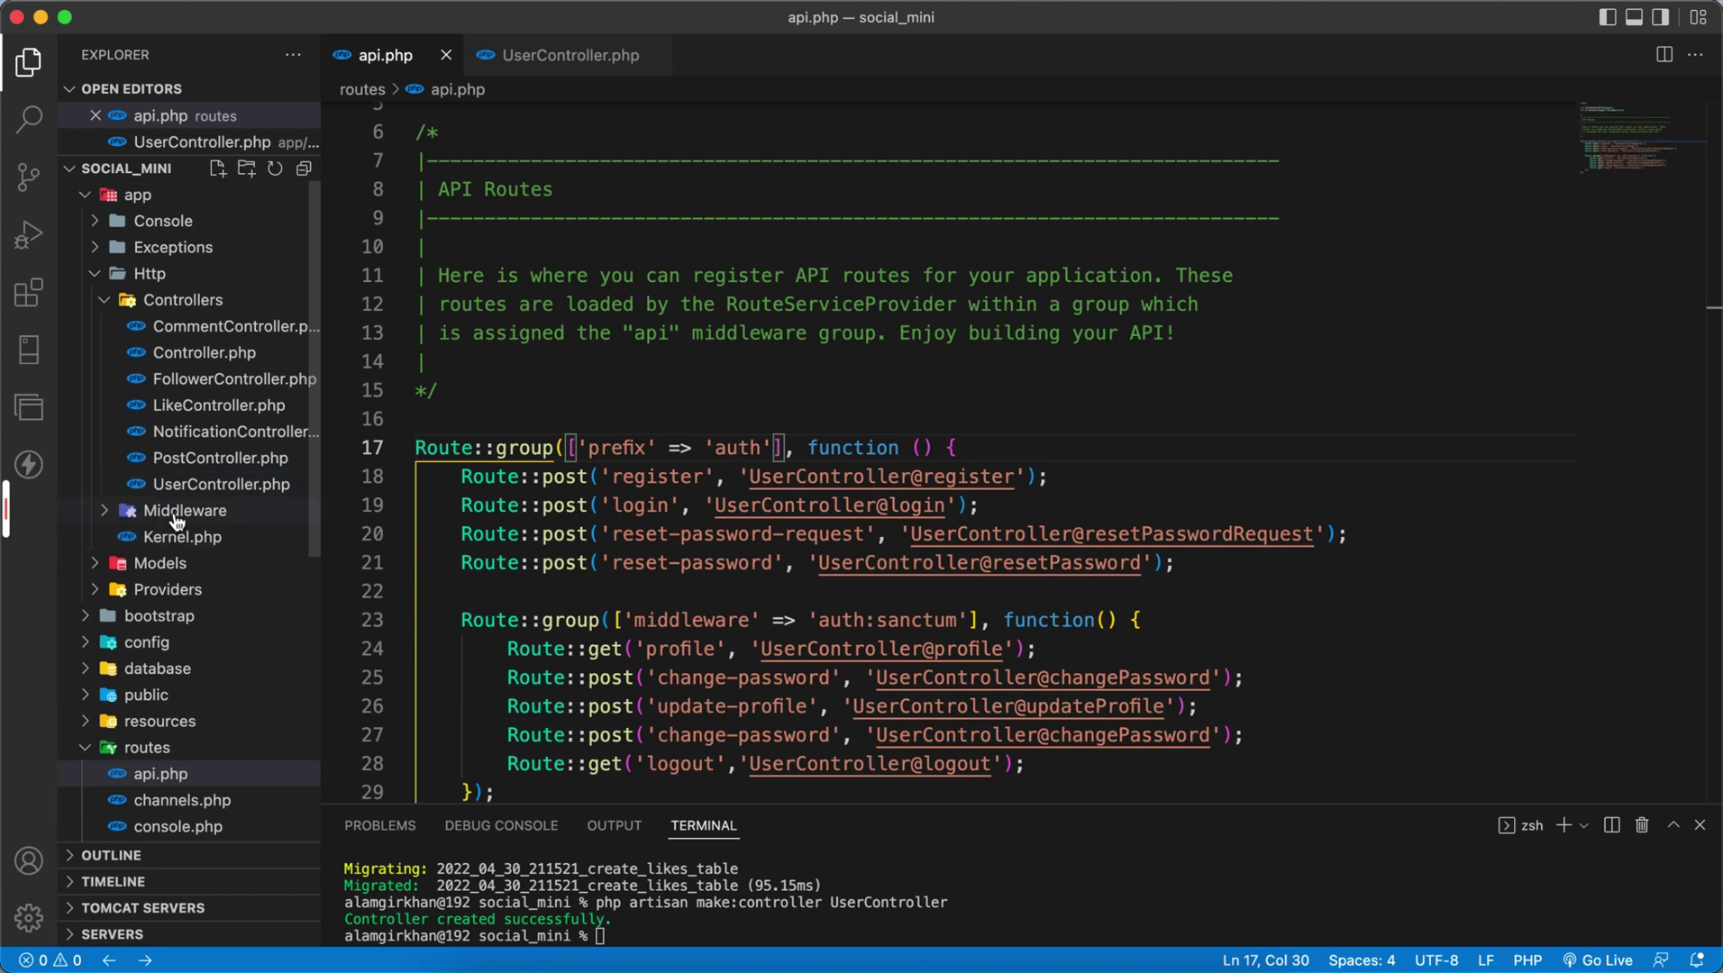
scroll(162, 517, "down", 5)
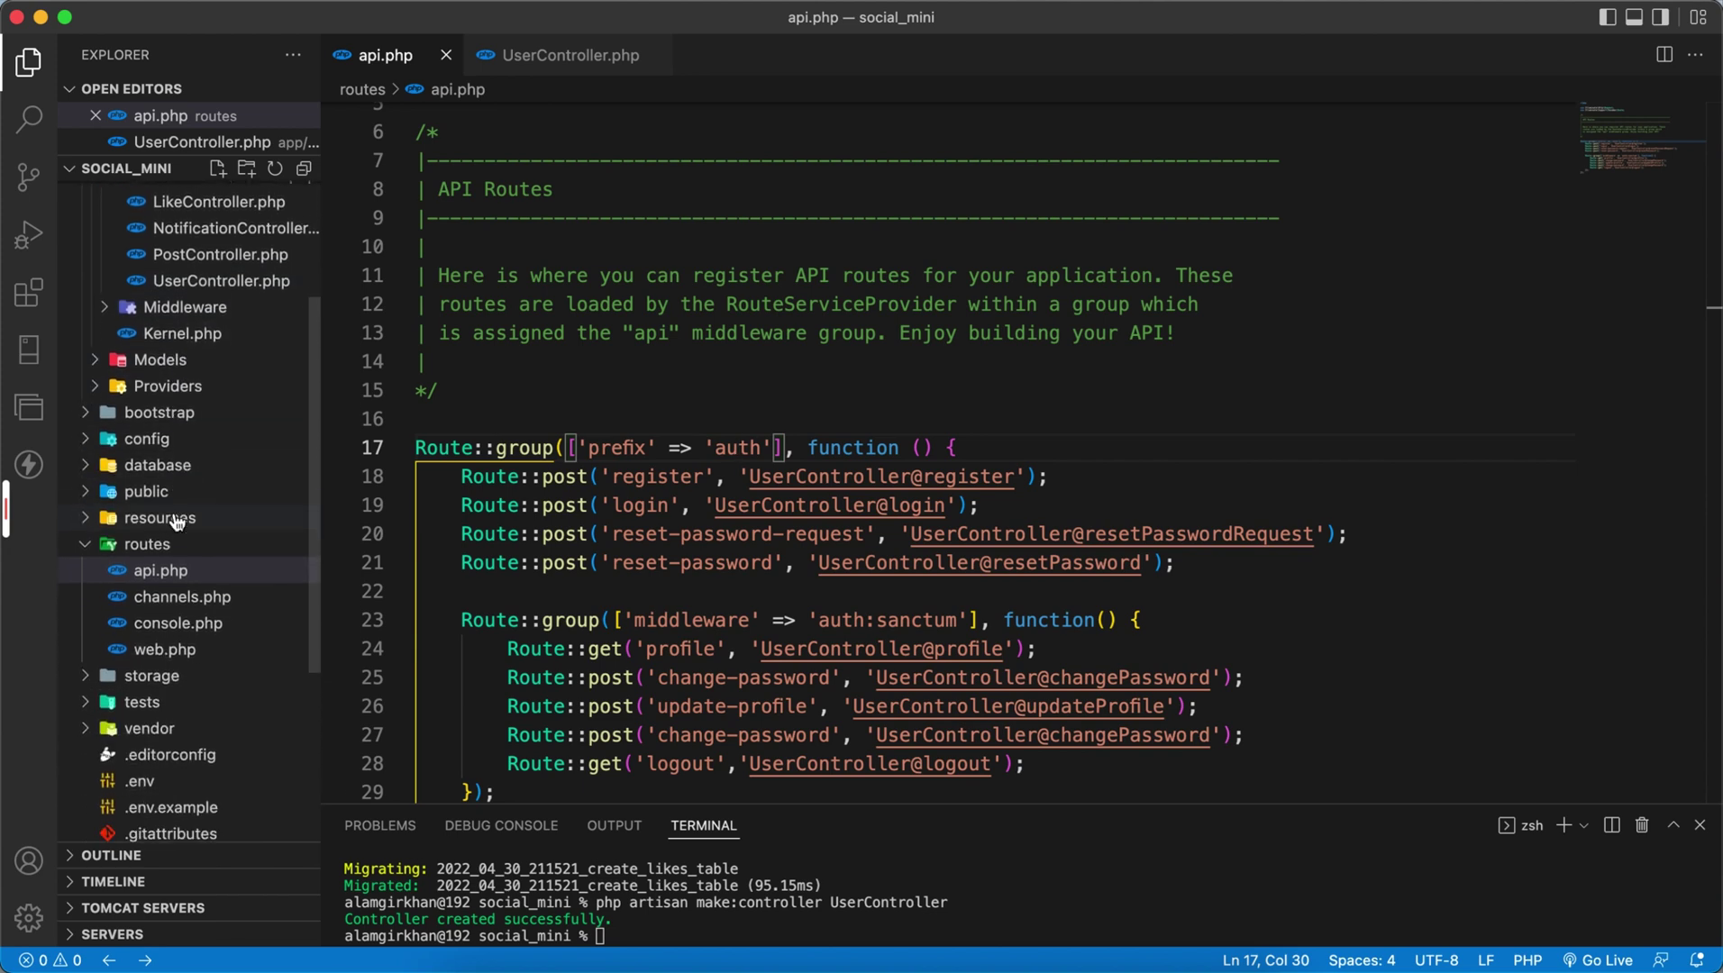
left_click(175, 382)
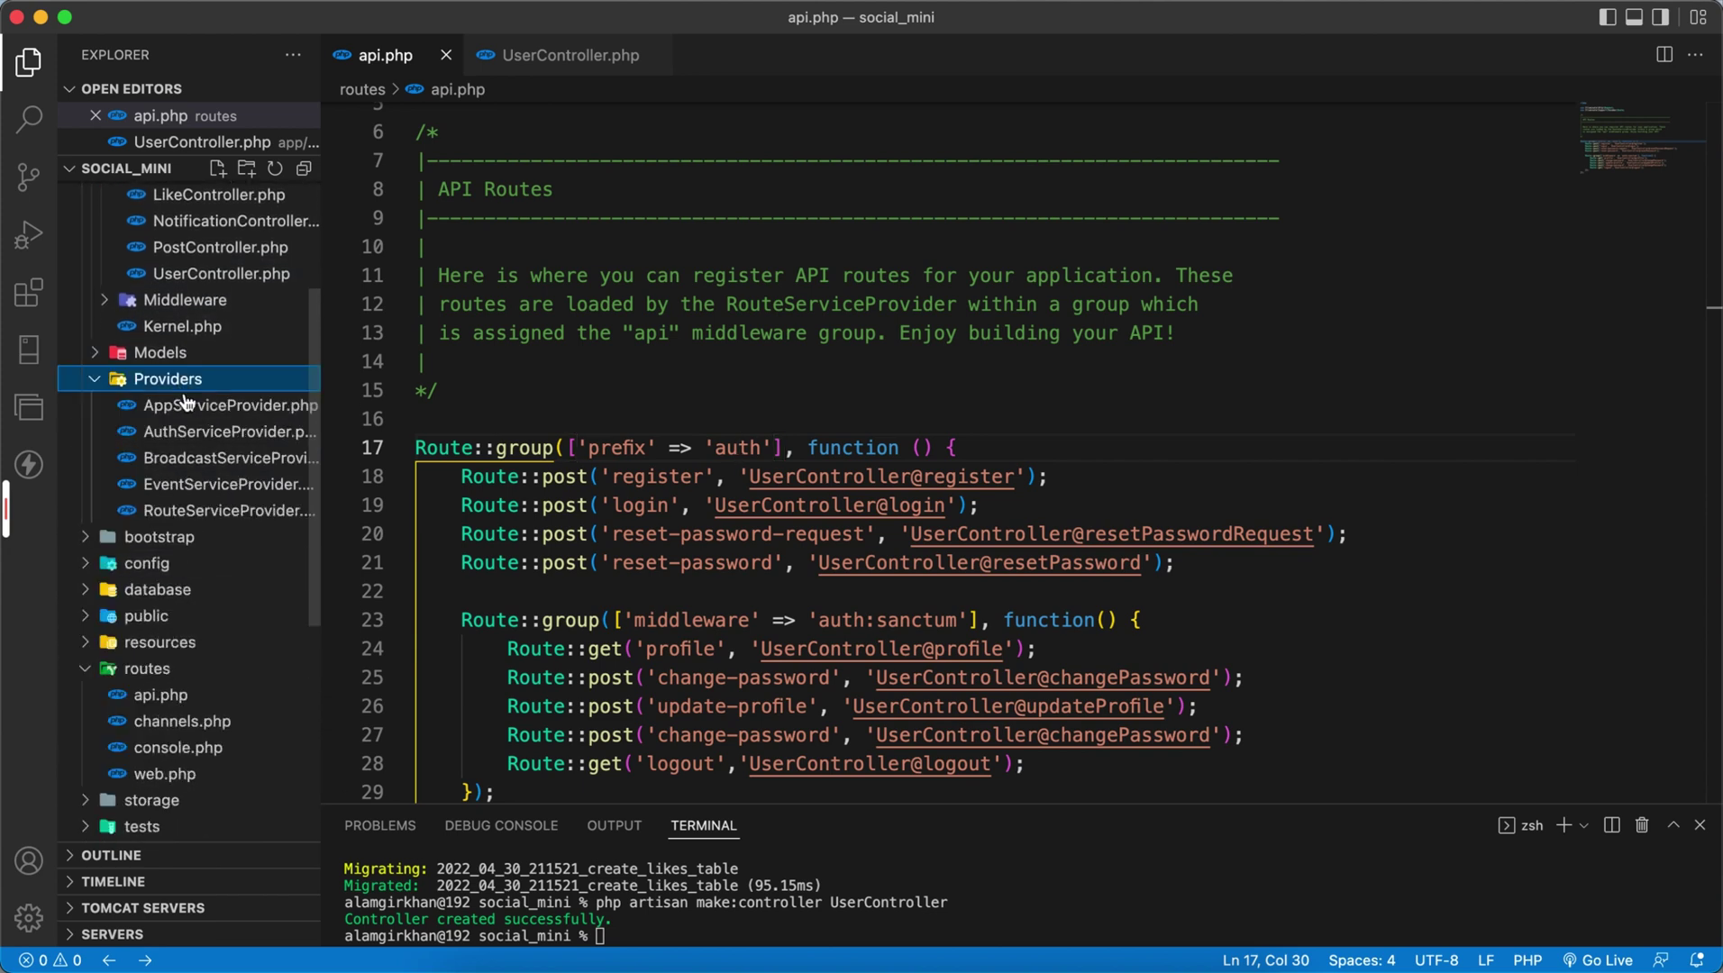
left_click(198, 508)
scroll(801, 443, "down", 2)
scroll(801, 450, "down", 3)
scroll(801, 454, "up", 5)
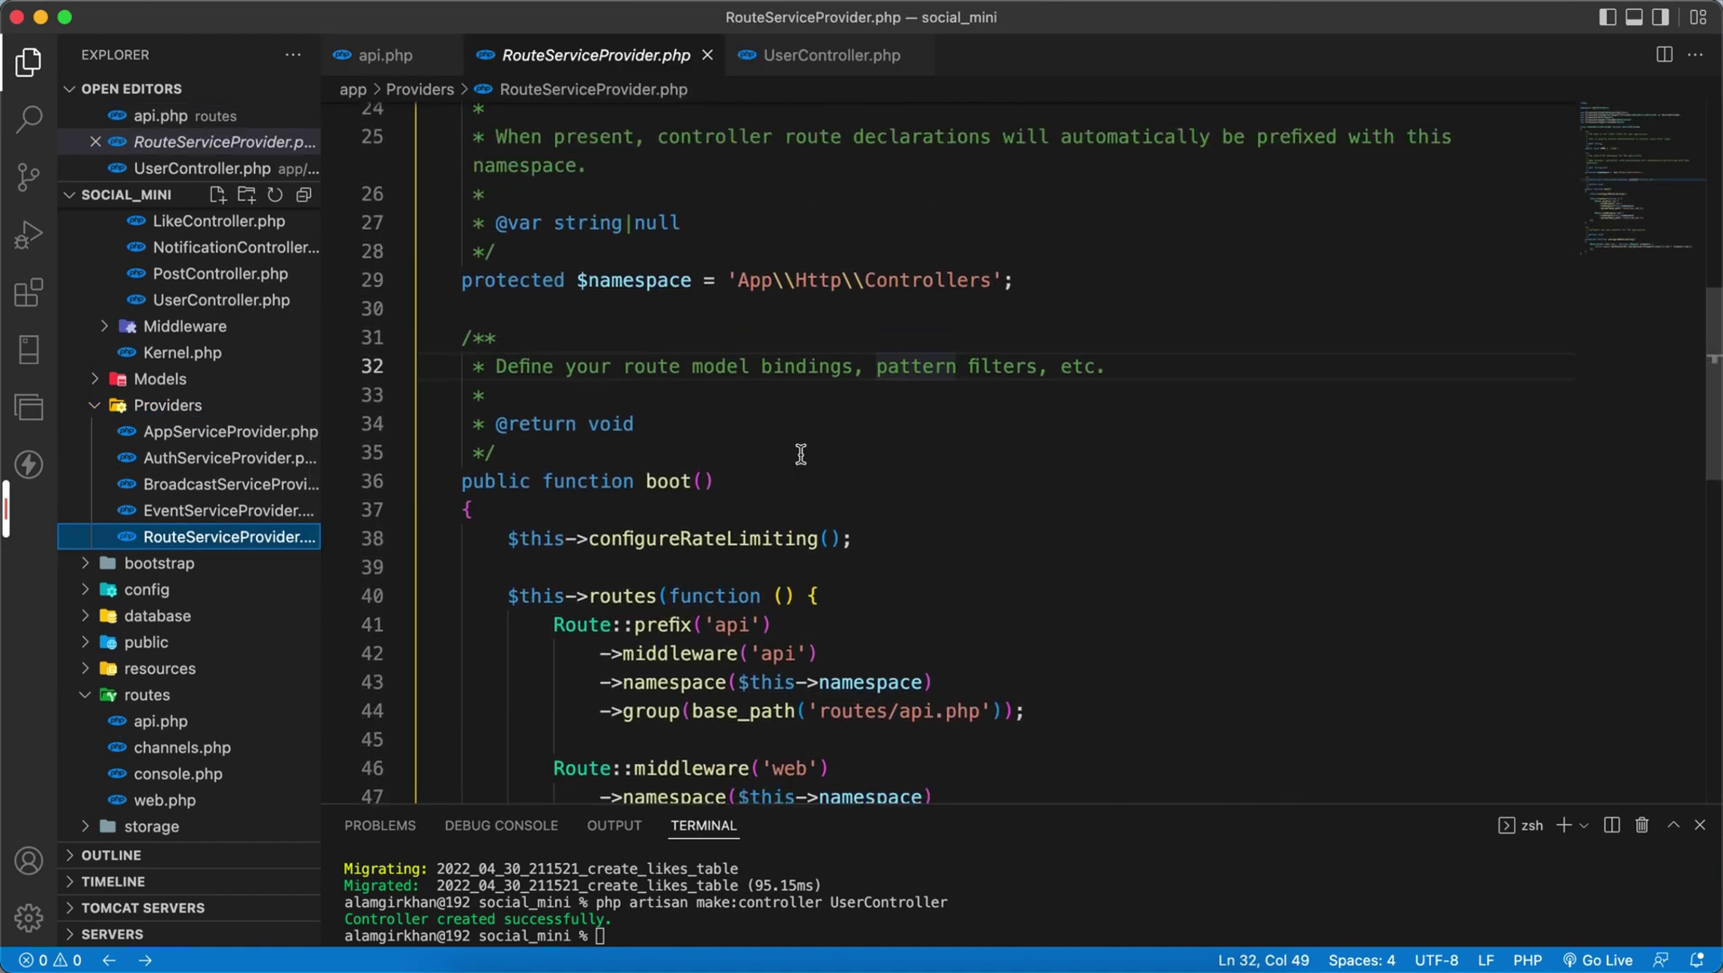
scroll(801, 454, "down", 5)
scroll(801, 454, "down", 1)
scroll(801, 454, "up", 1)
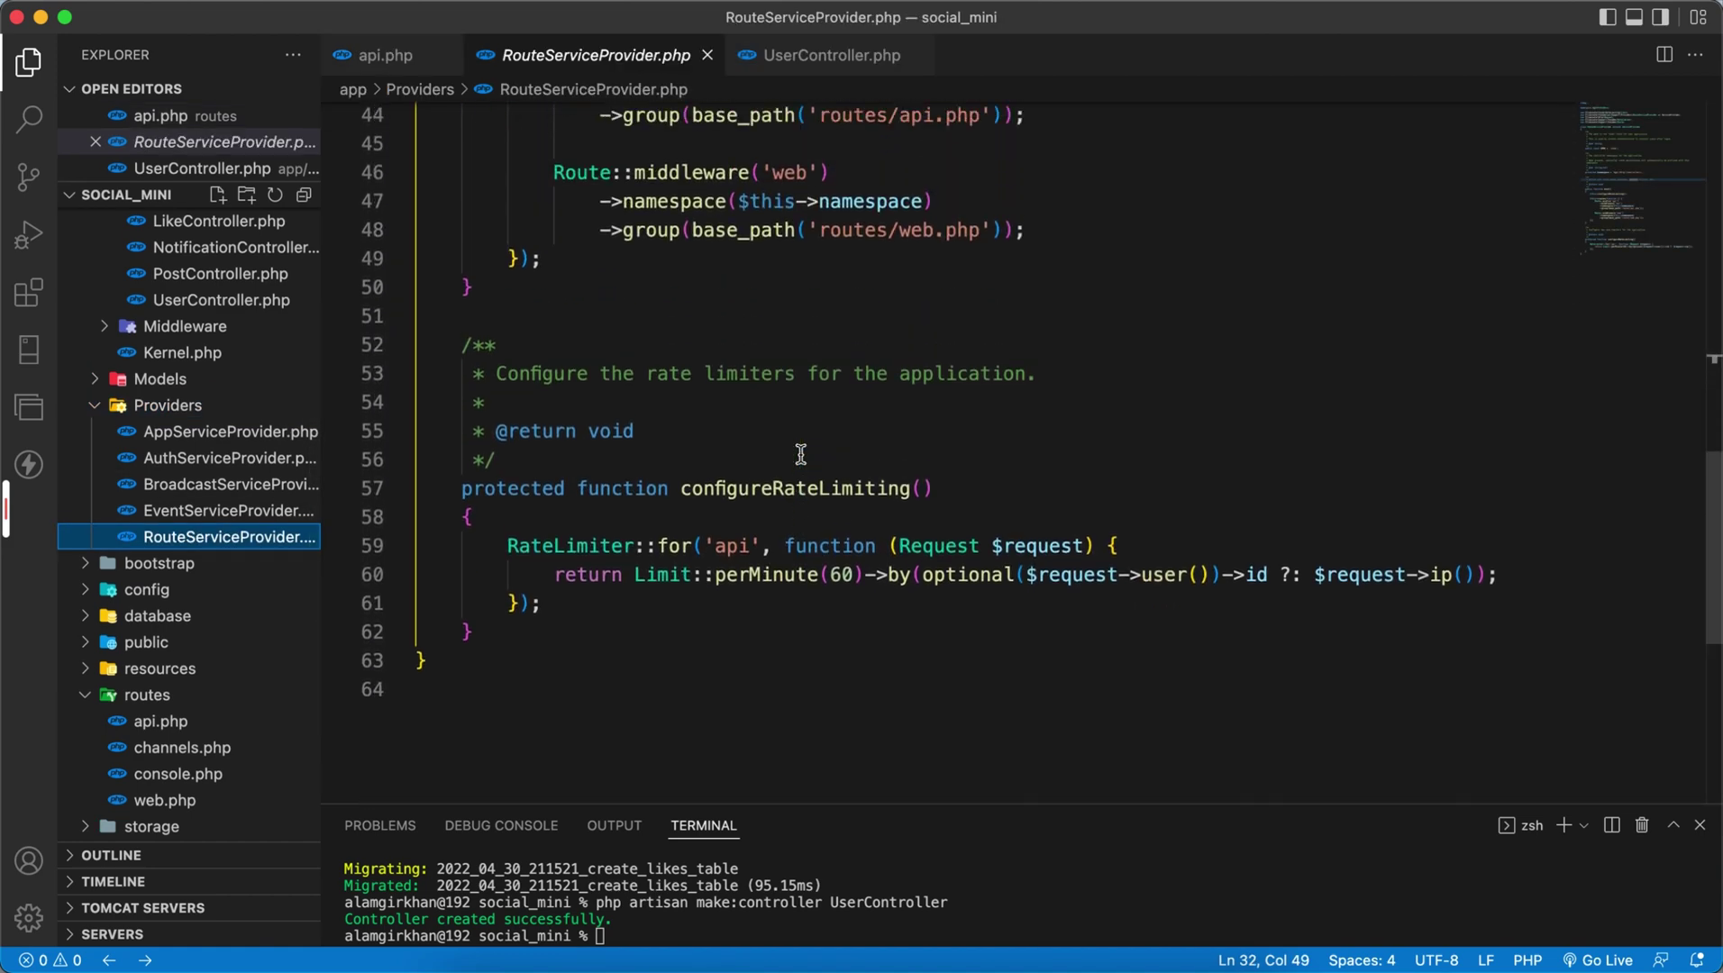
scroll(801, 454, "up", 1)
scroll(801, 454, "up", 1)
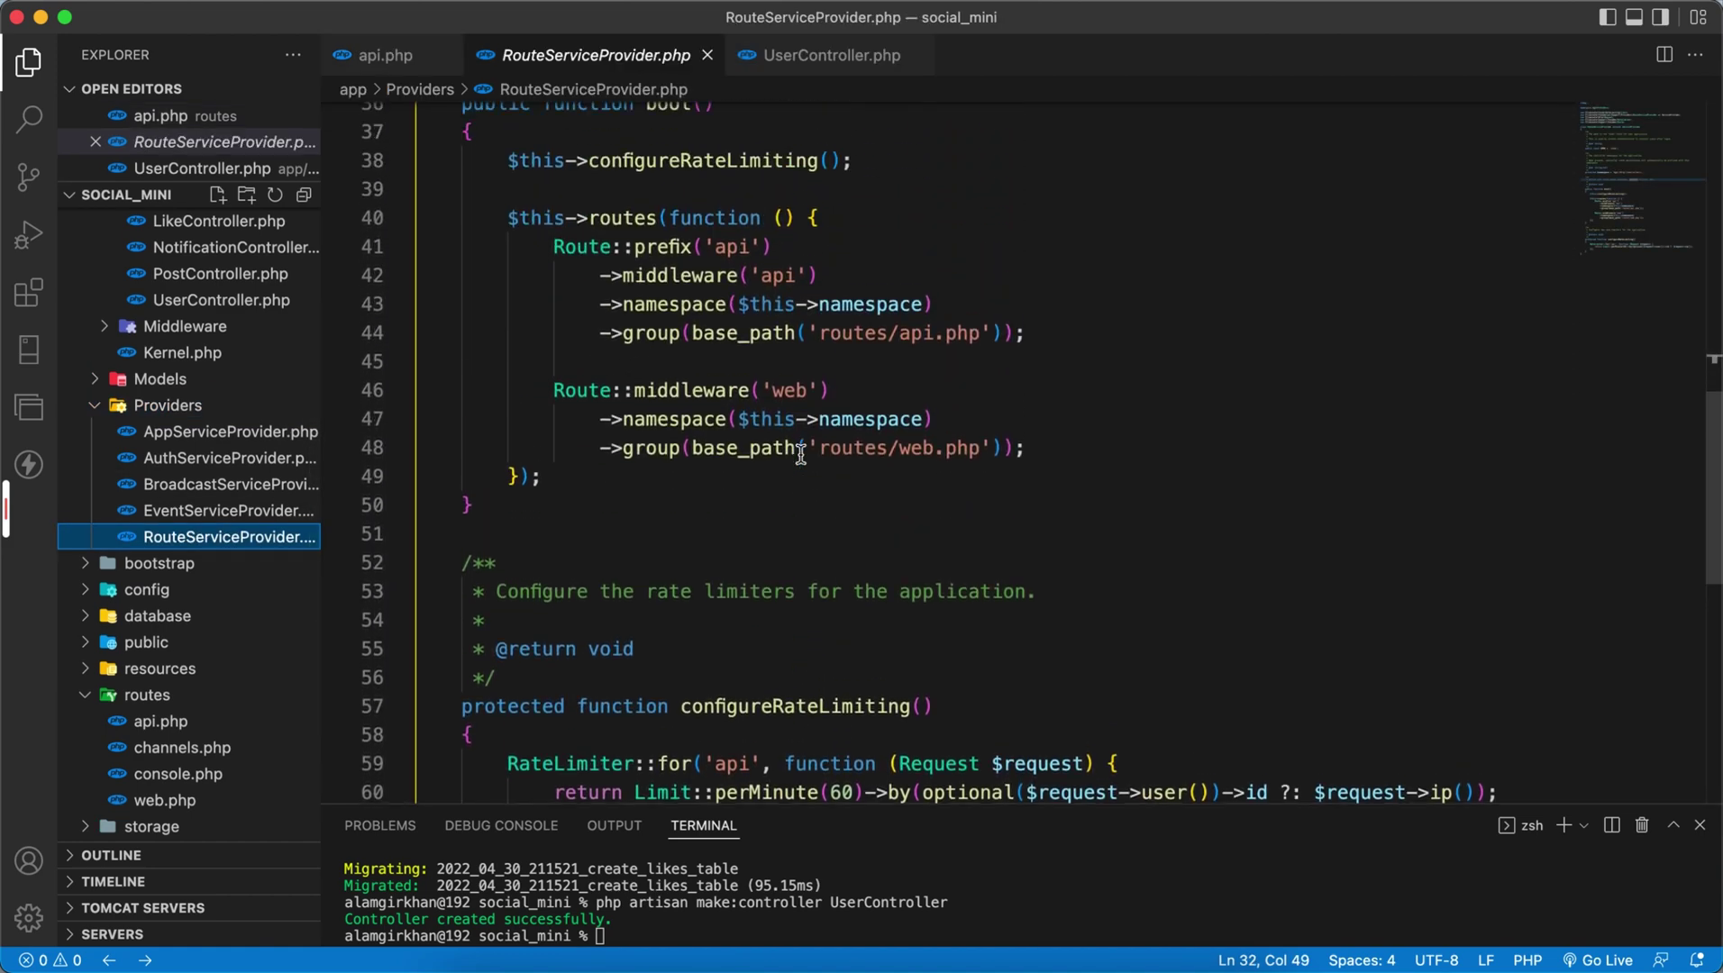
double_click(777, 274)
scroll(778, 276, "up", 1)
double_click(729, 298)
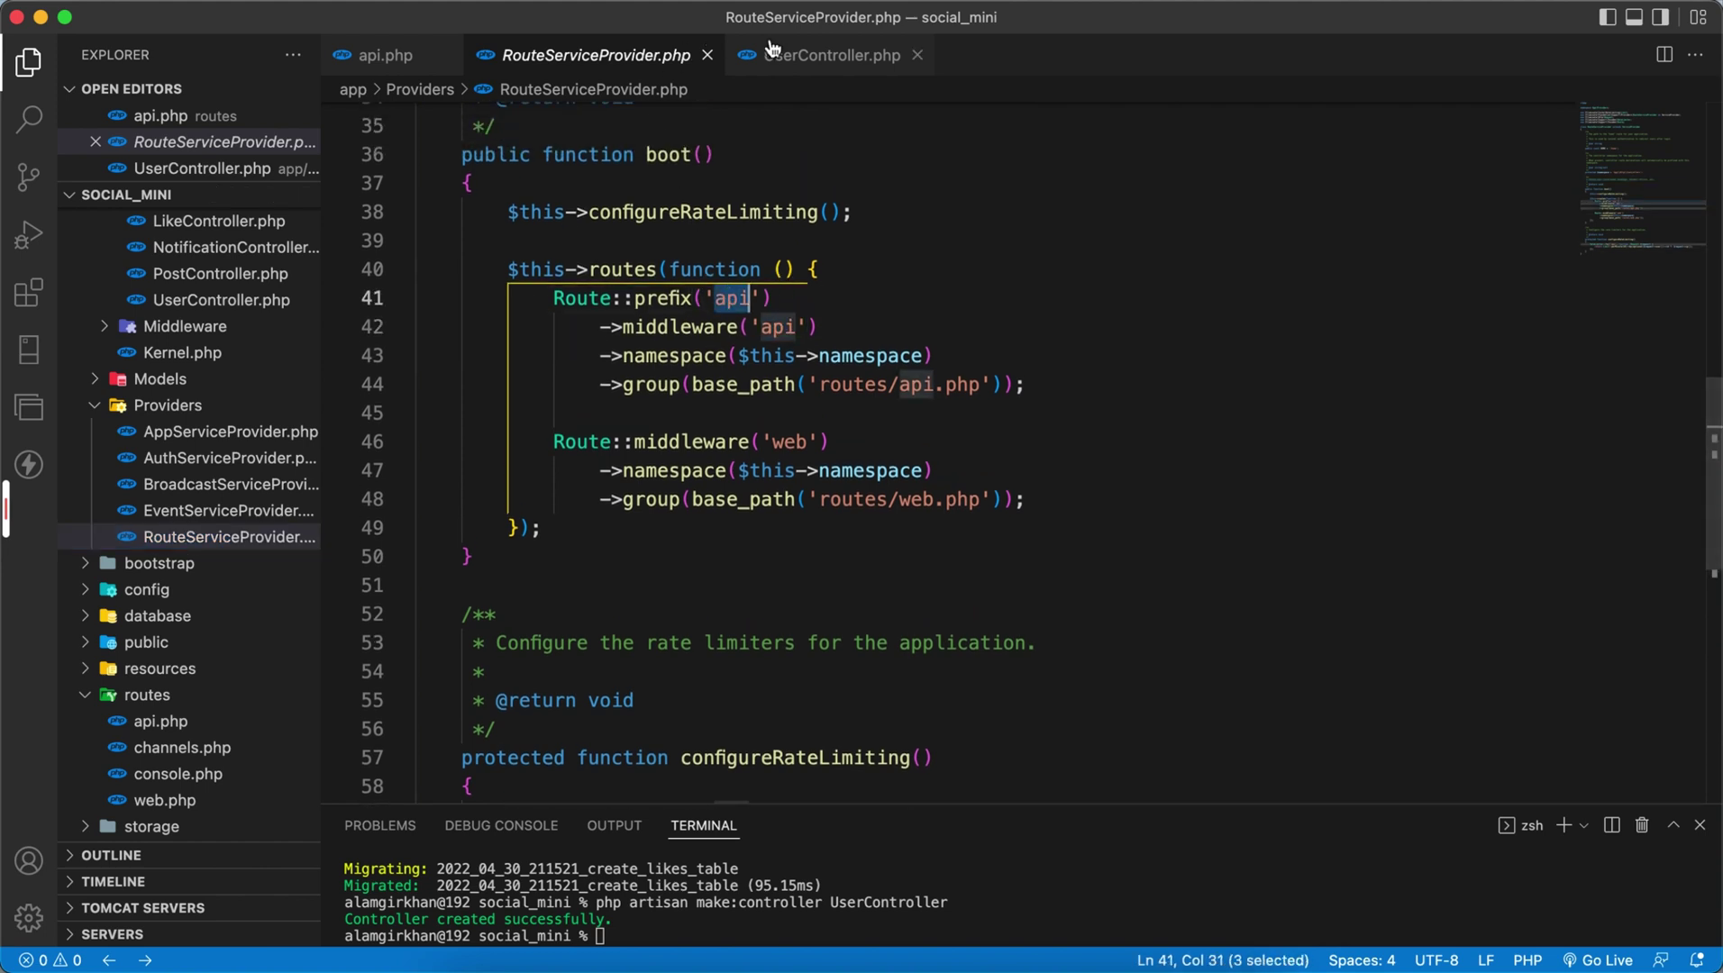
left_click(708, 55)
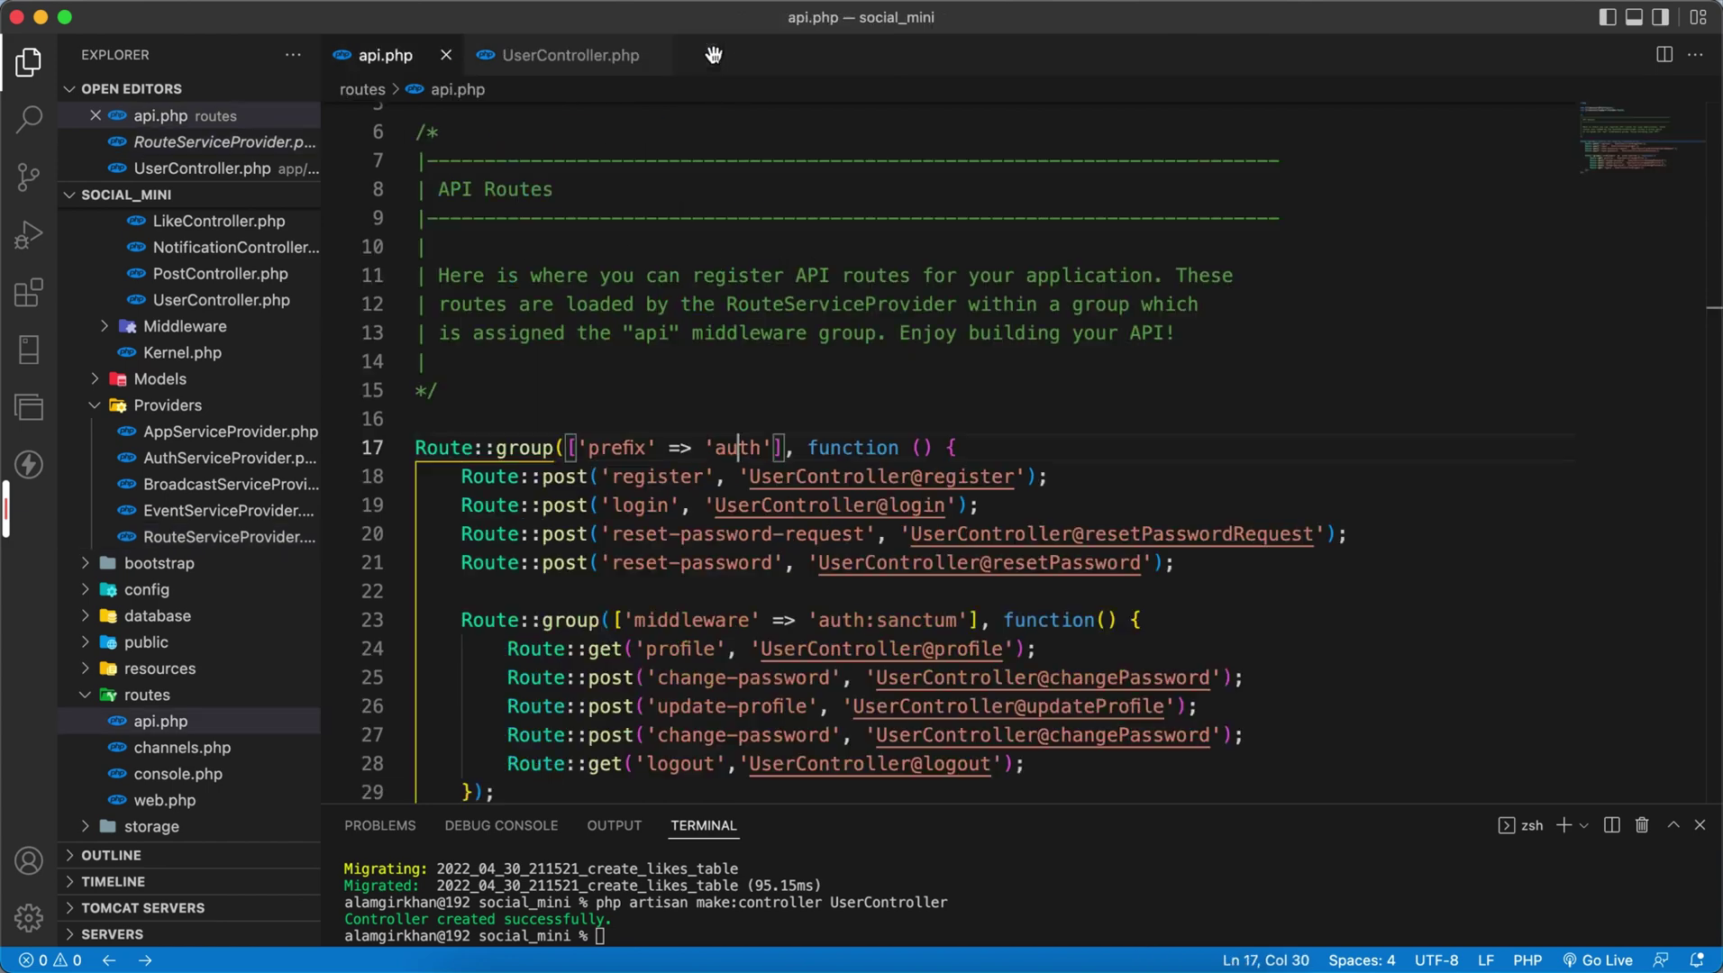
left_click(572, 55)
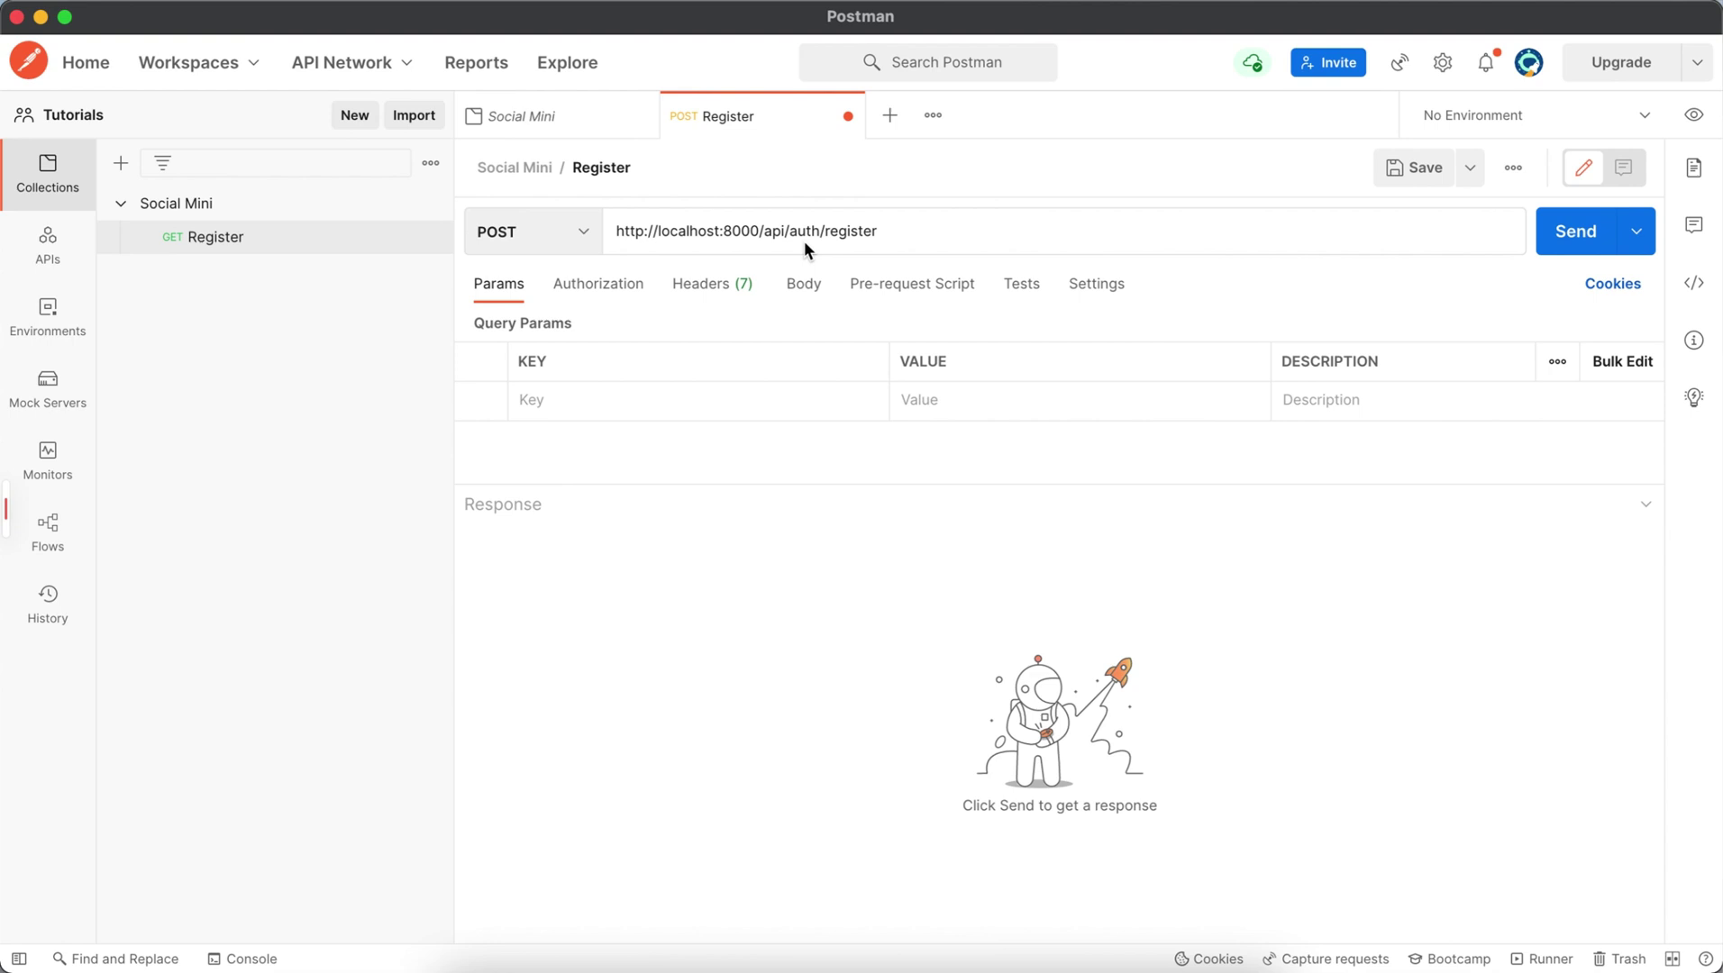
double_click(775, 233)
double_click(804, 232)
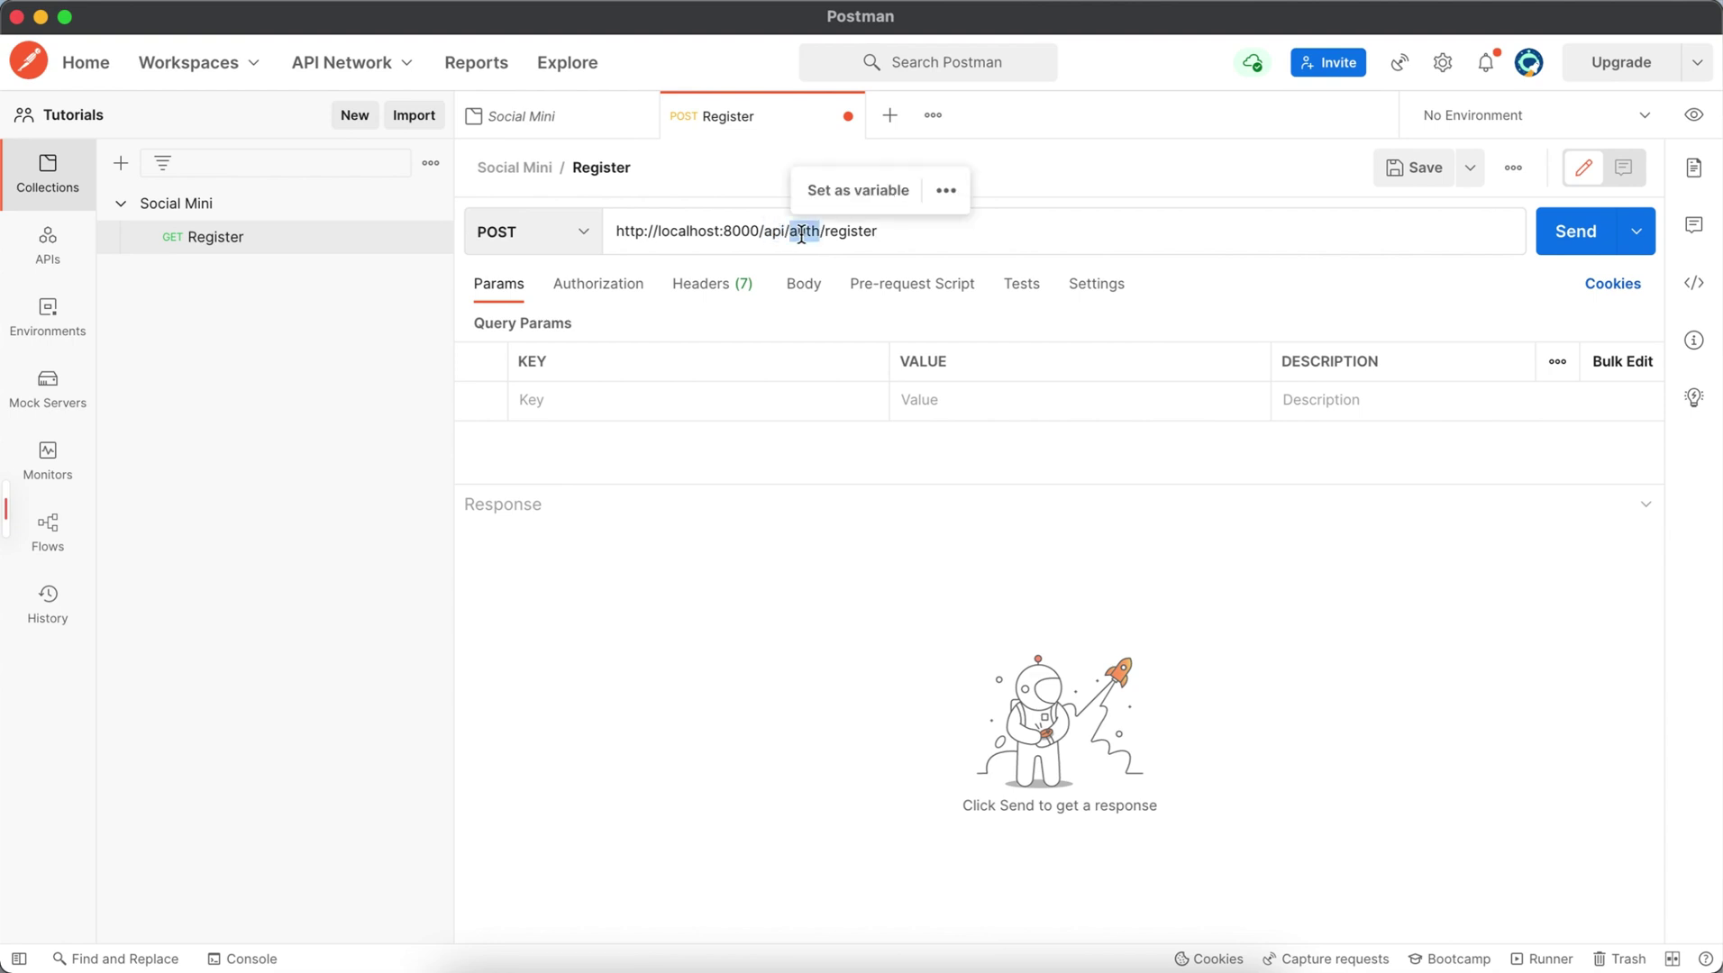
left_click(840, 235)
double_click(846, 234)
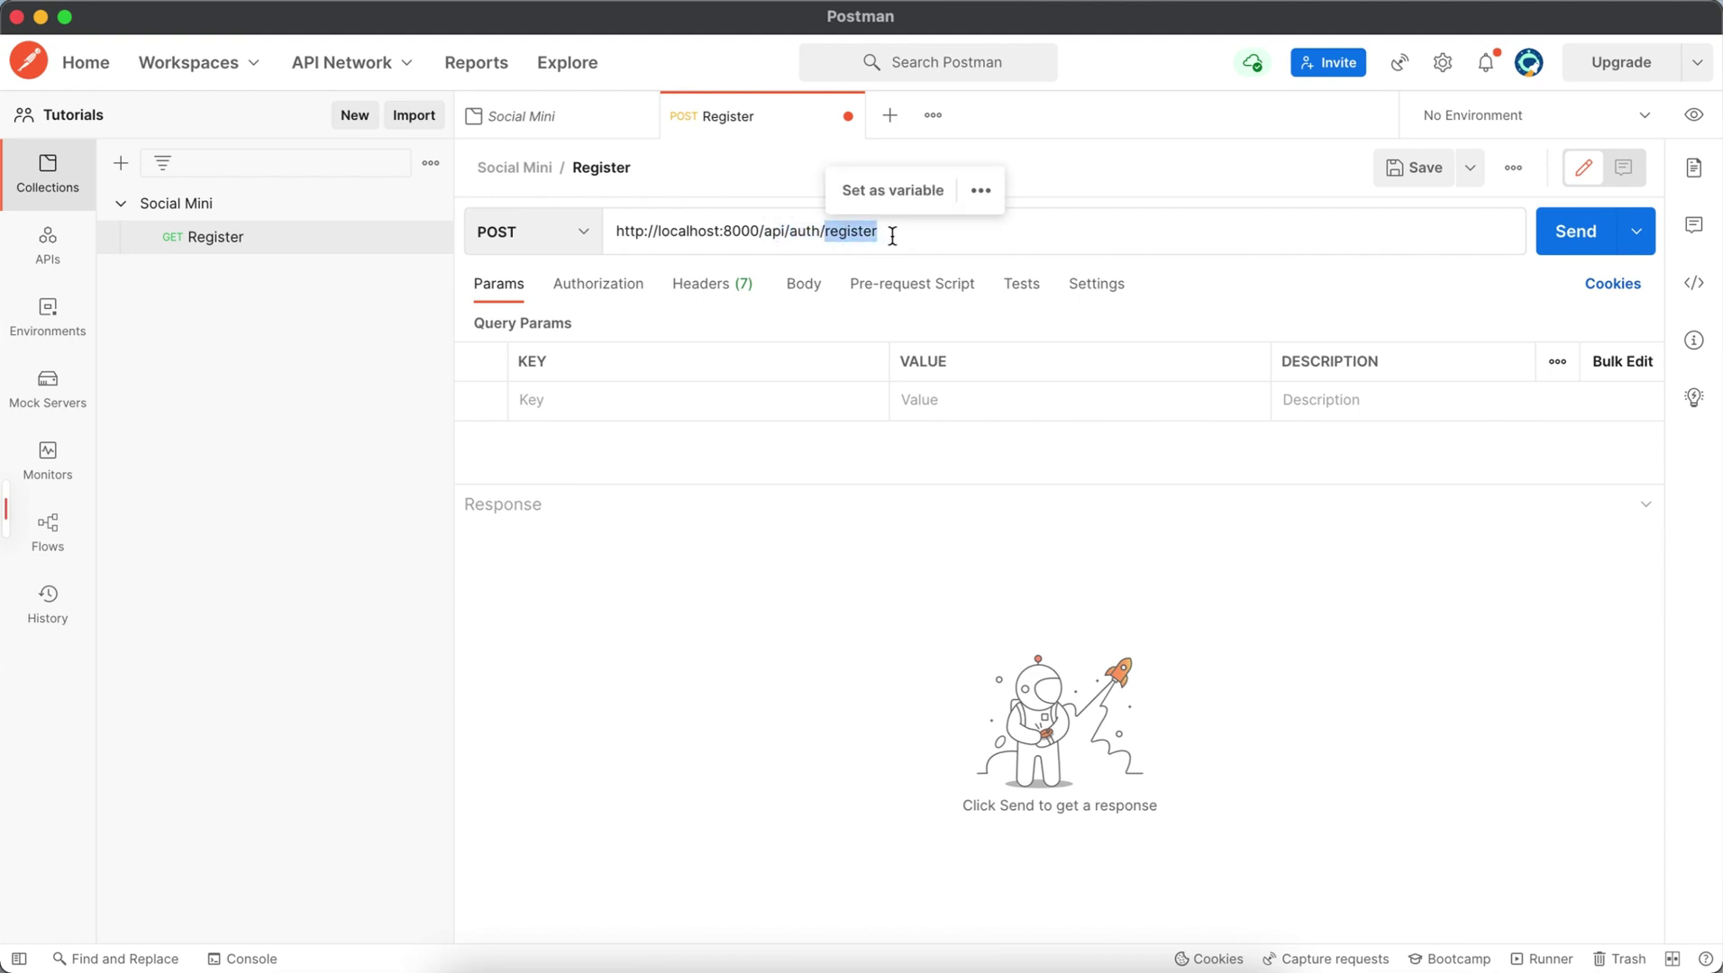
left_click(910, 240)
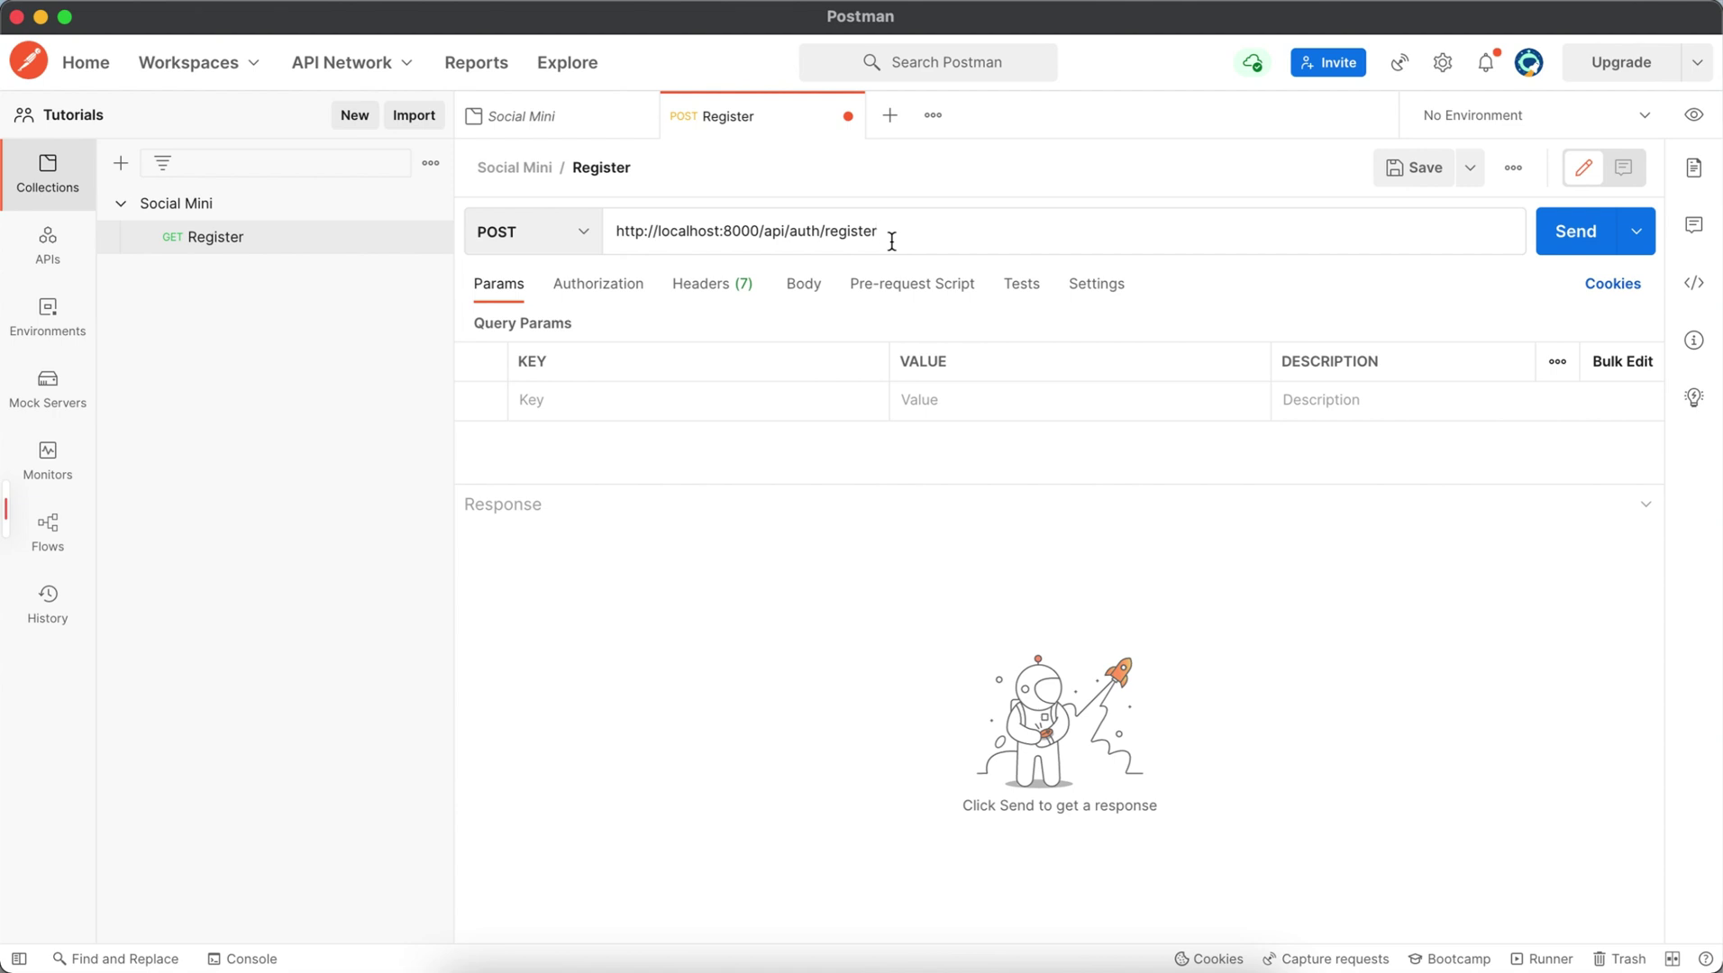
key("super+Tab")
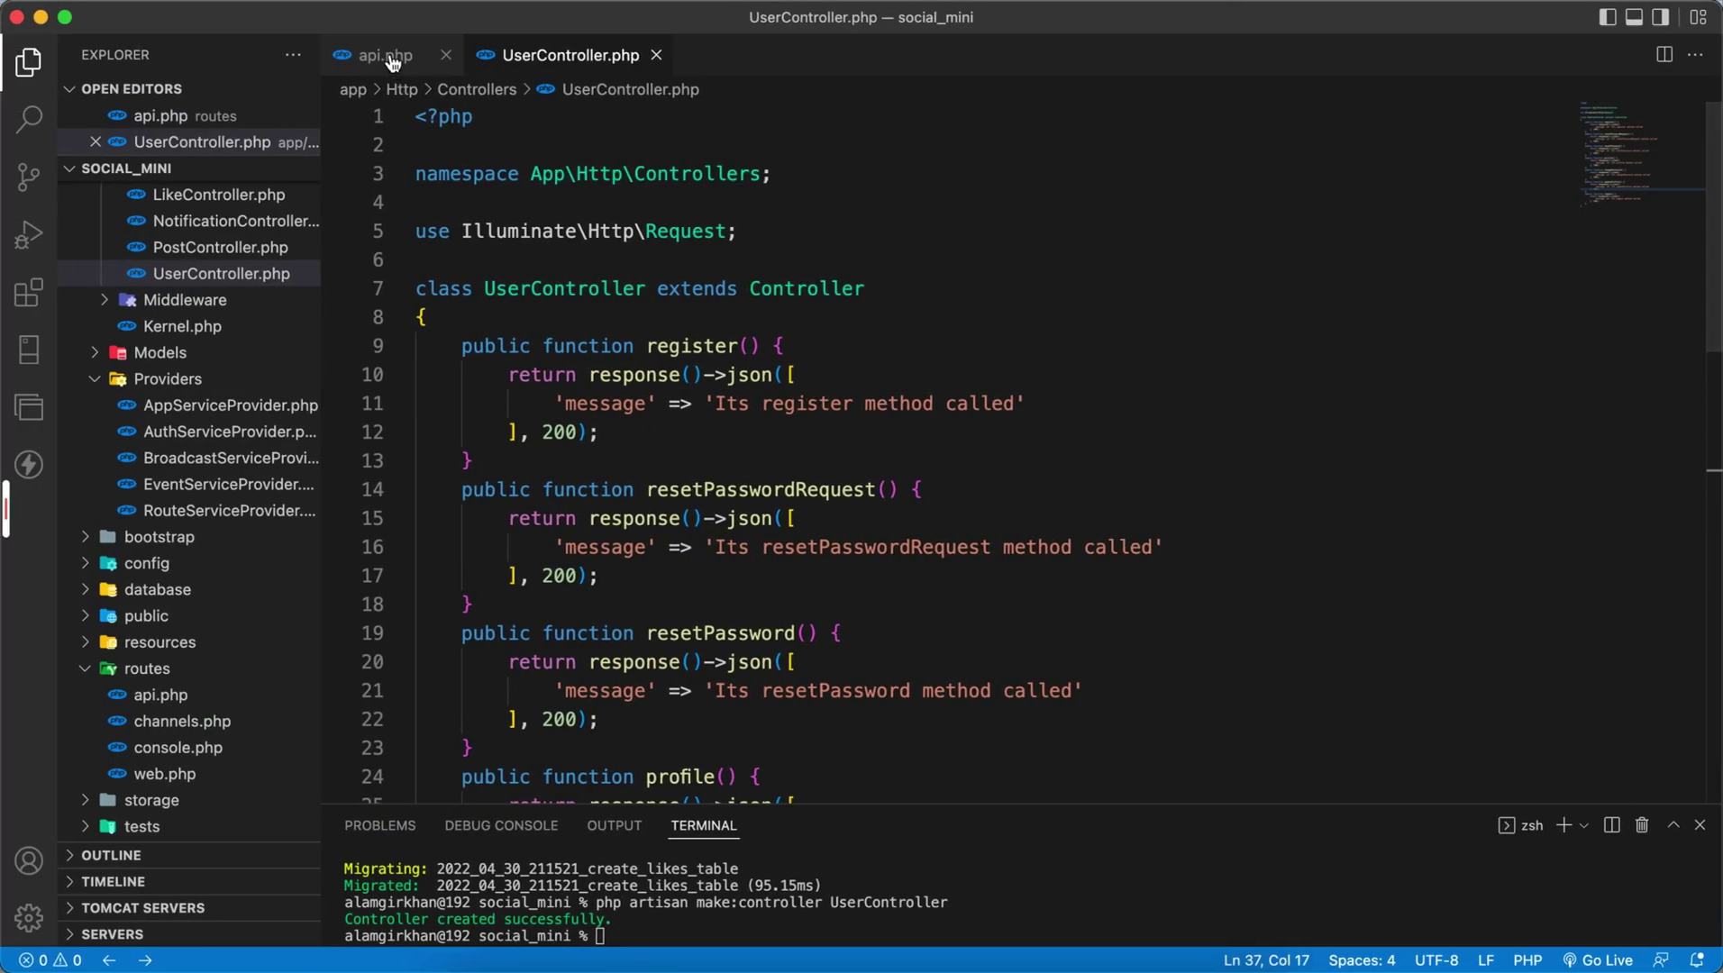
left_click(388, 57)
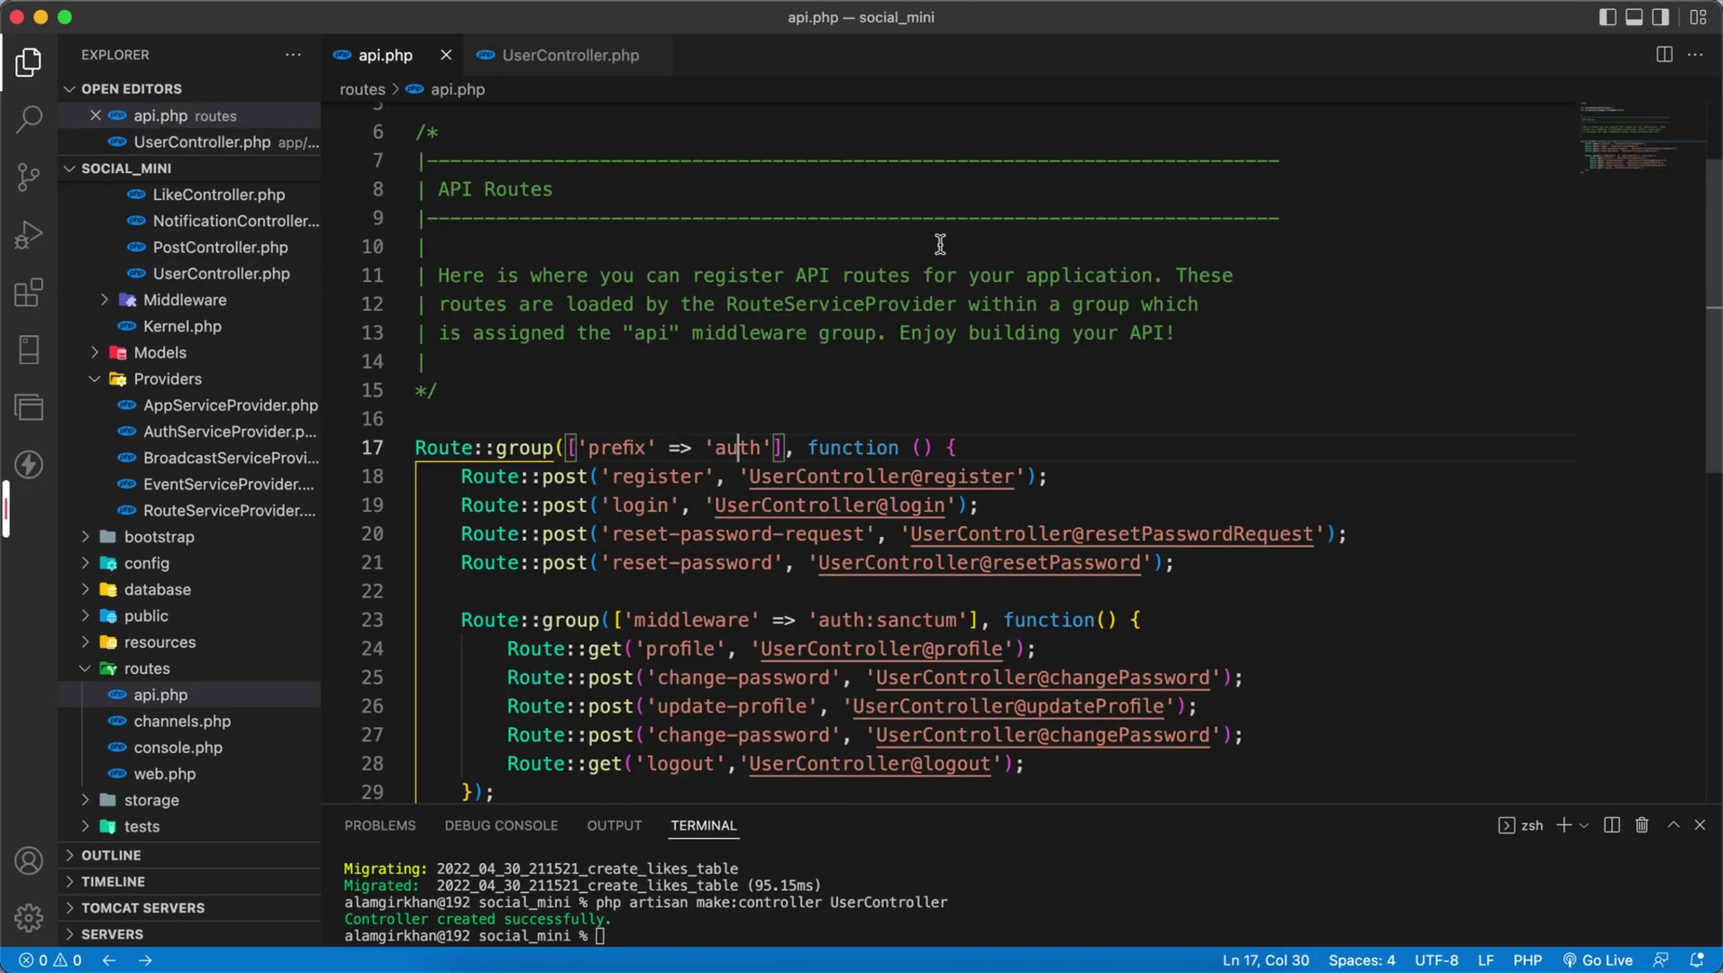
double_click(662, 487)
key("super+Tab")
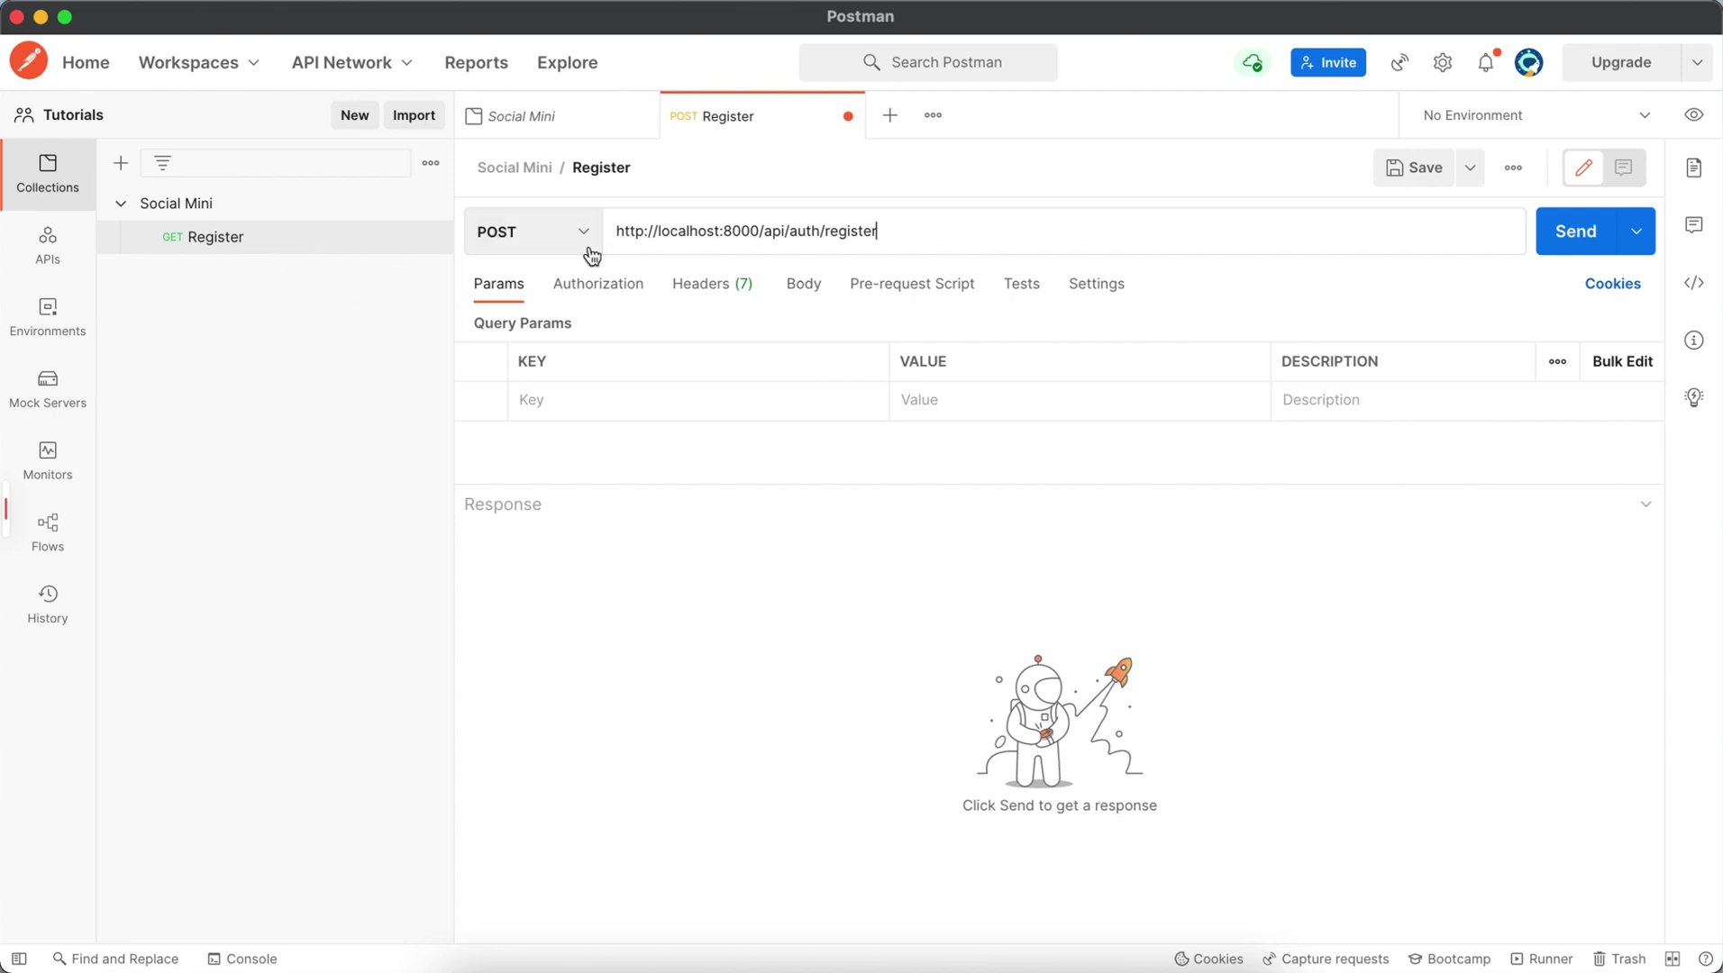
Save Register as a POST, then duplicate it into a Login request and send it
key("super+s")
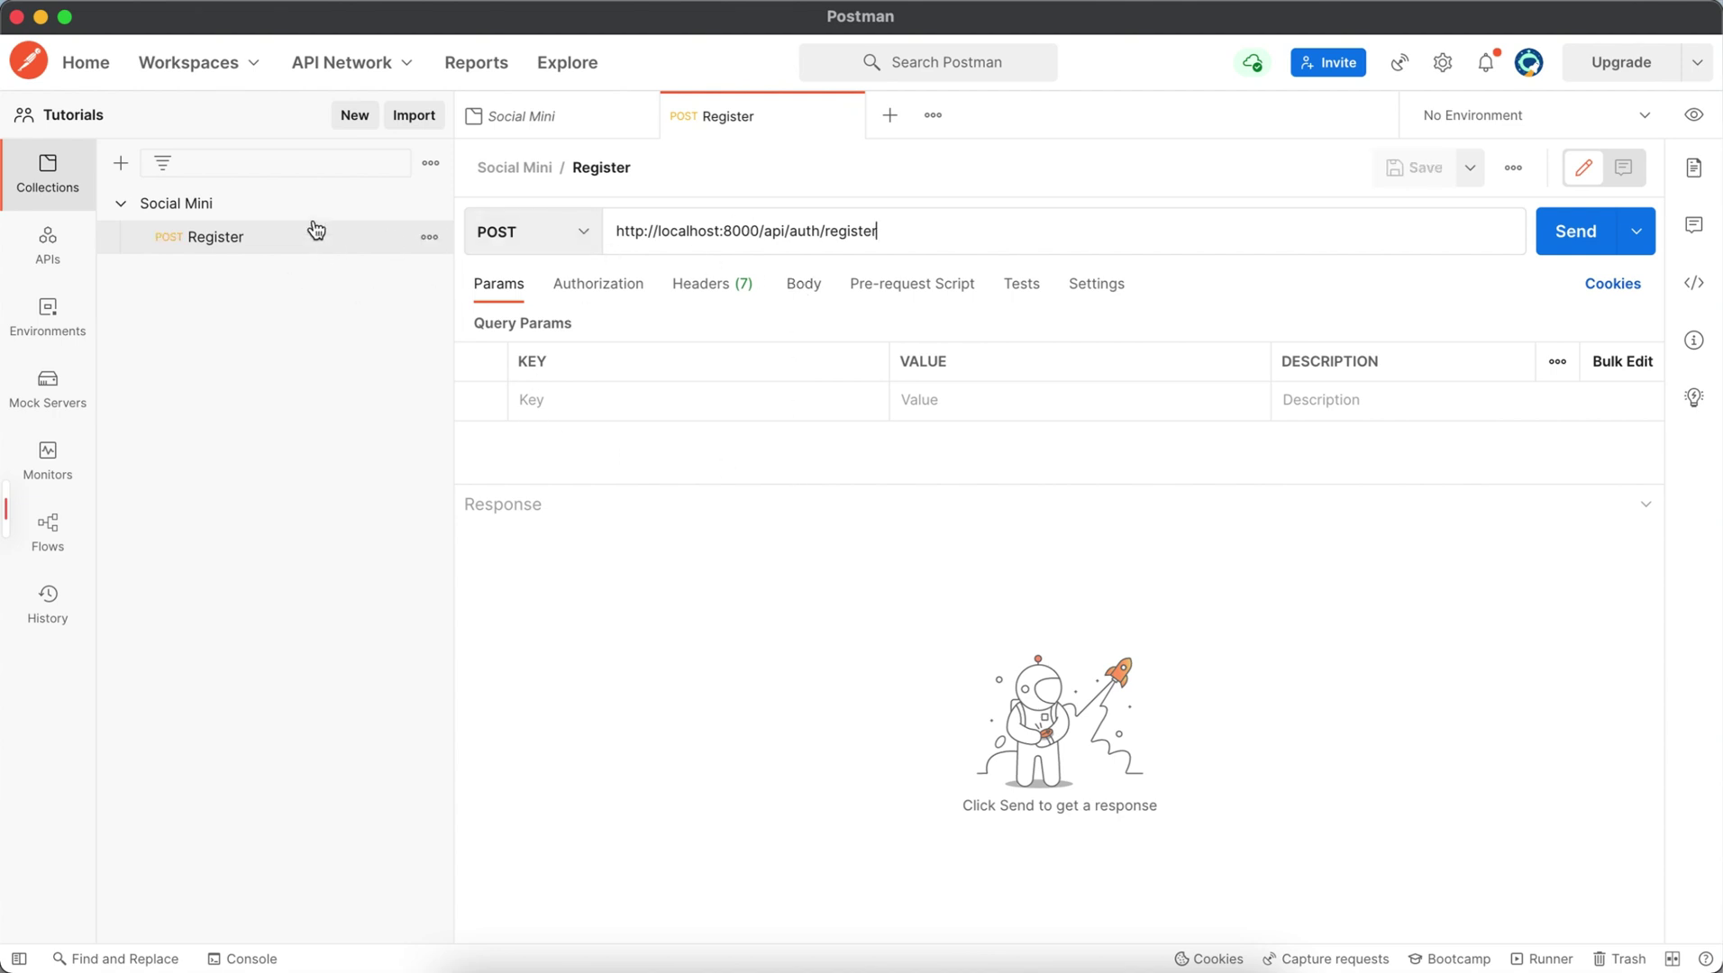
left_click(430, 237)
left_click(297, 393)
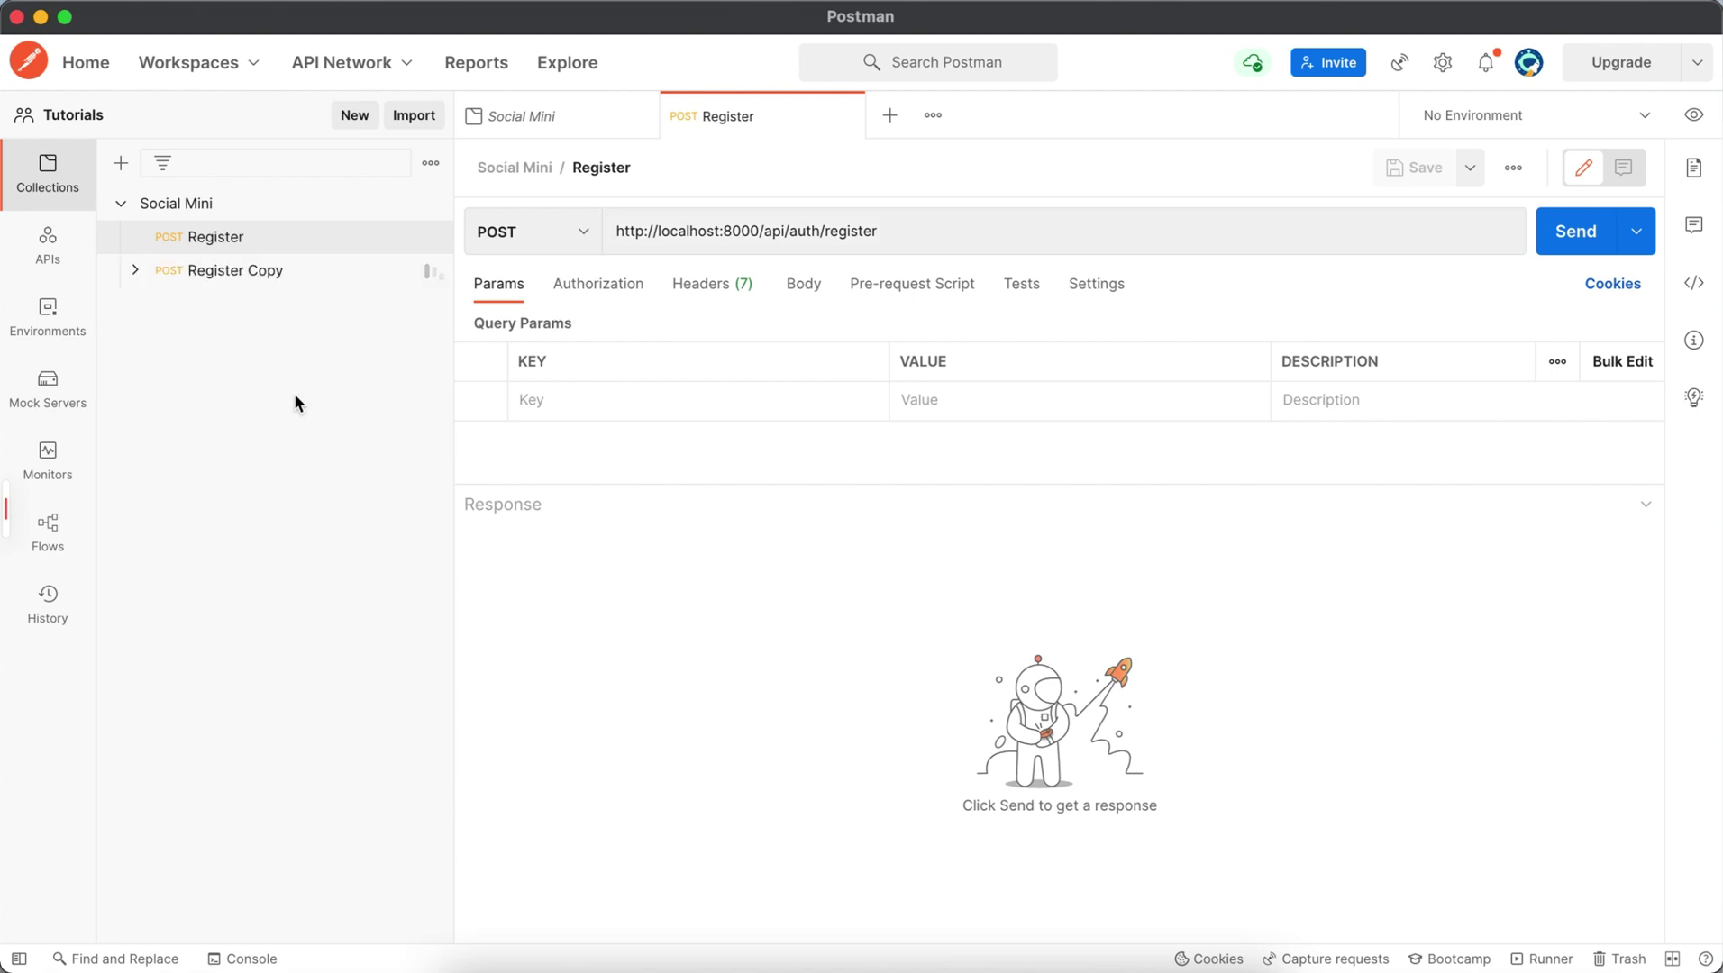
double_click(850, 232)
type("login")
left_click(600, 166)
type("Login")
key("super+Return")
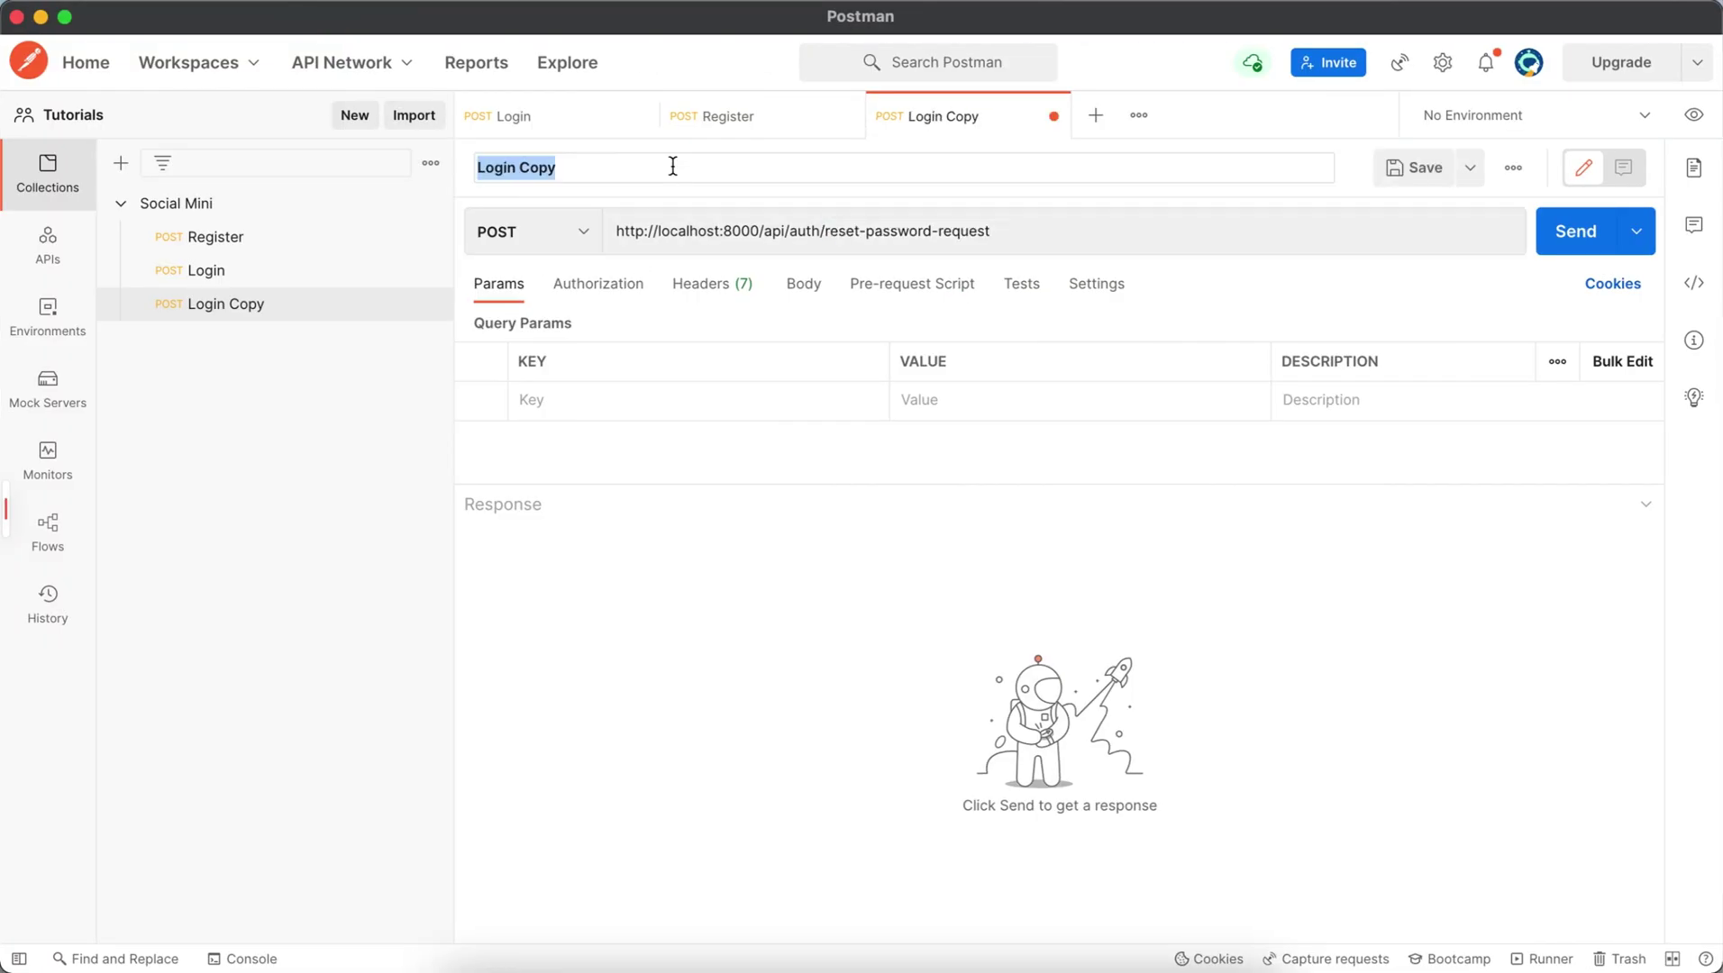
type("Reset password requ")
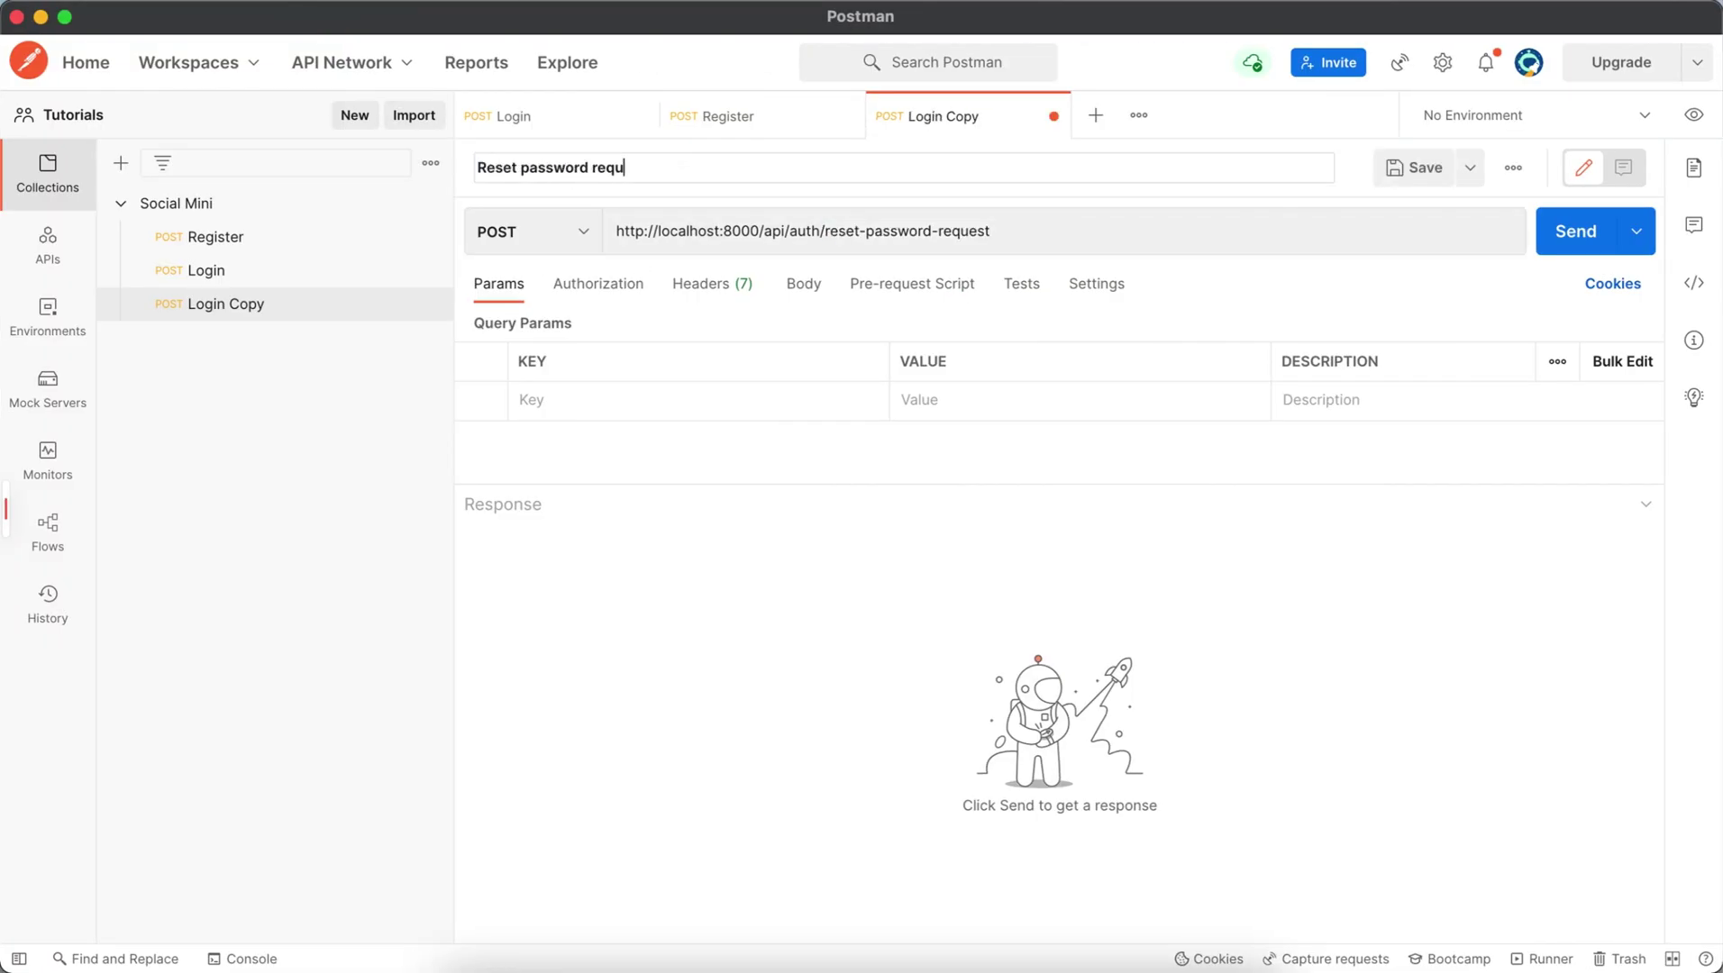
type("est")
Save the Reset password request and duplicate it into a Profile request
key("ctrl+s")
right_click(390, 304)
left_click(431, 366)
key("BackSpace")
key("BackSpace")
key("BackSpace")
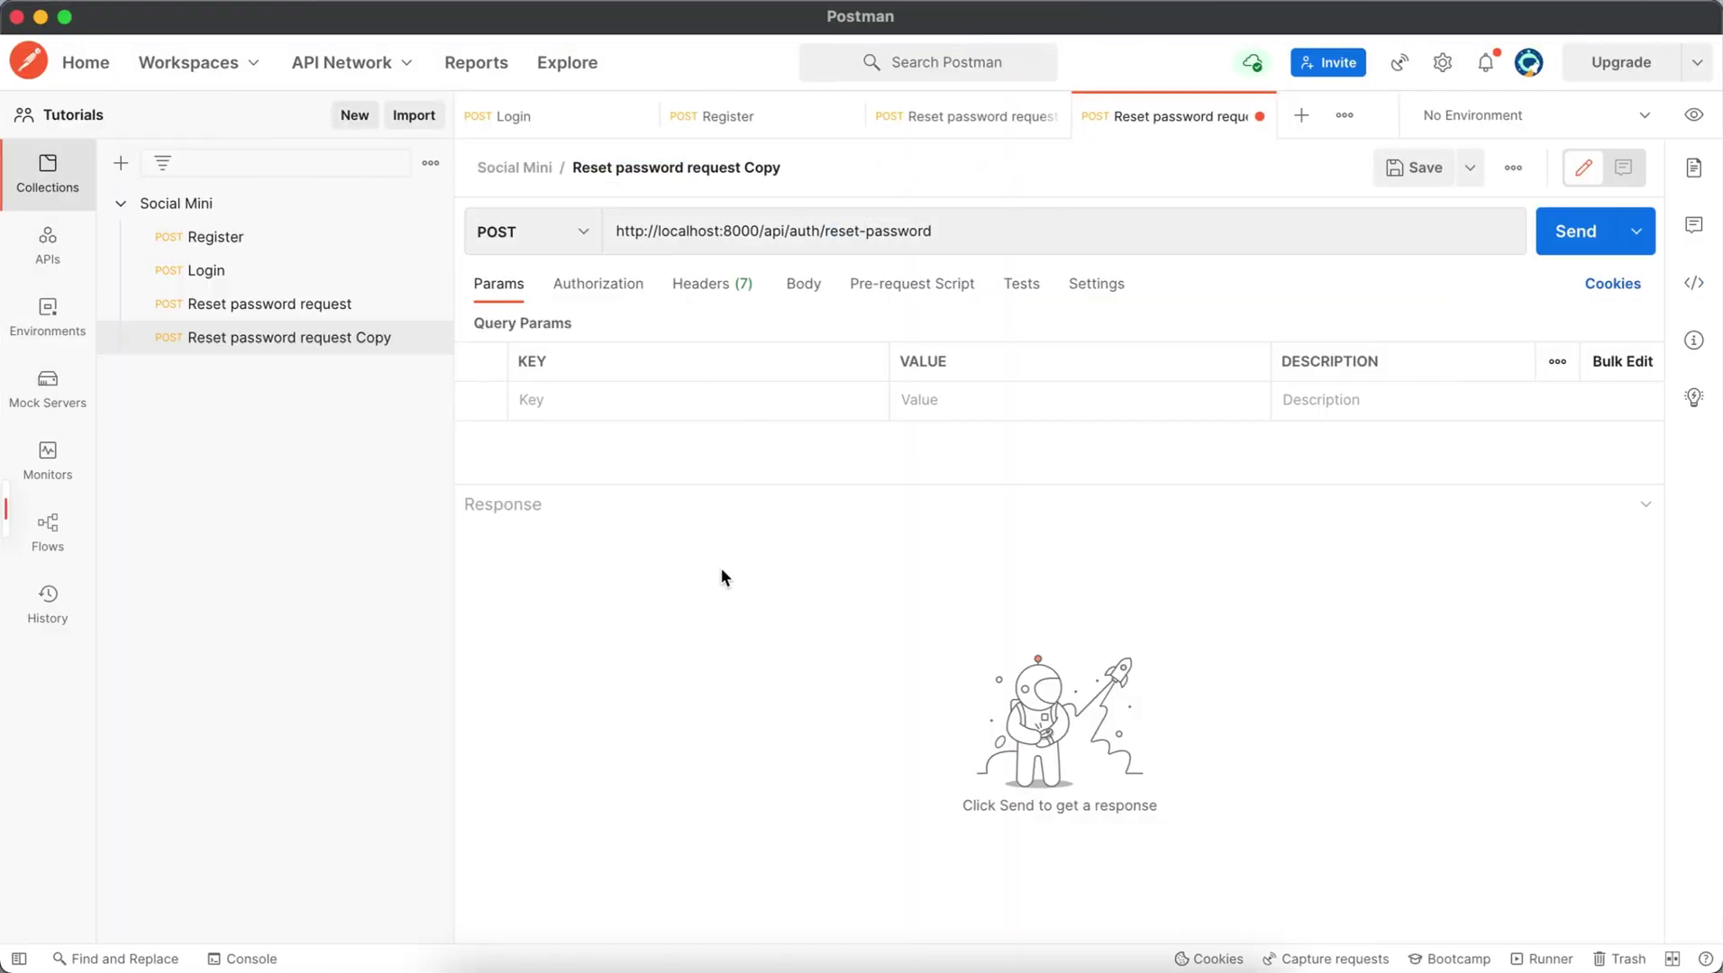
right_click(327, 337)
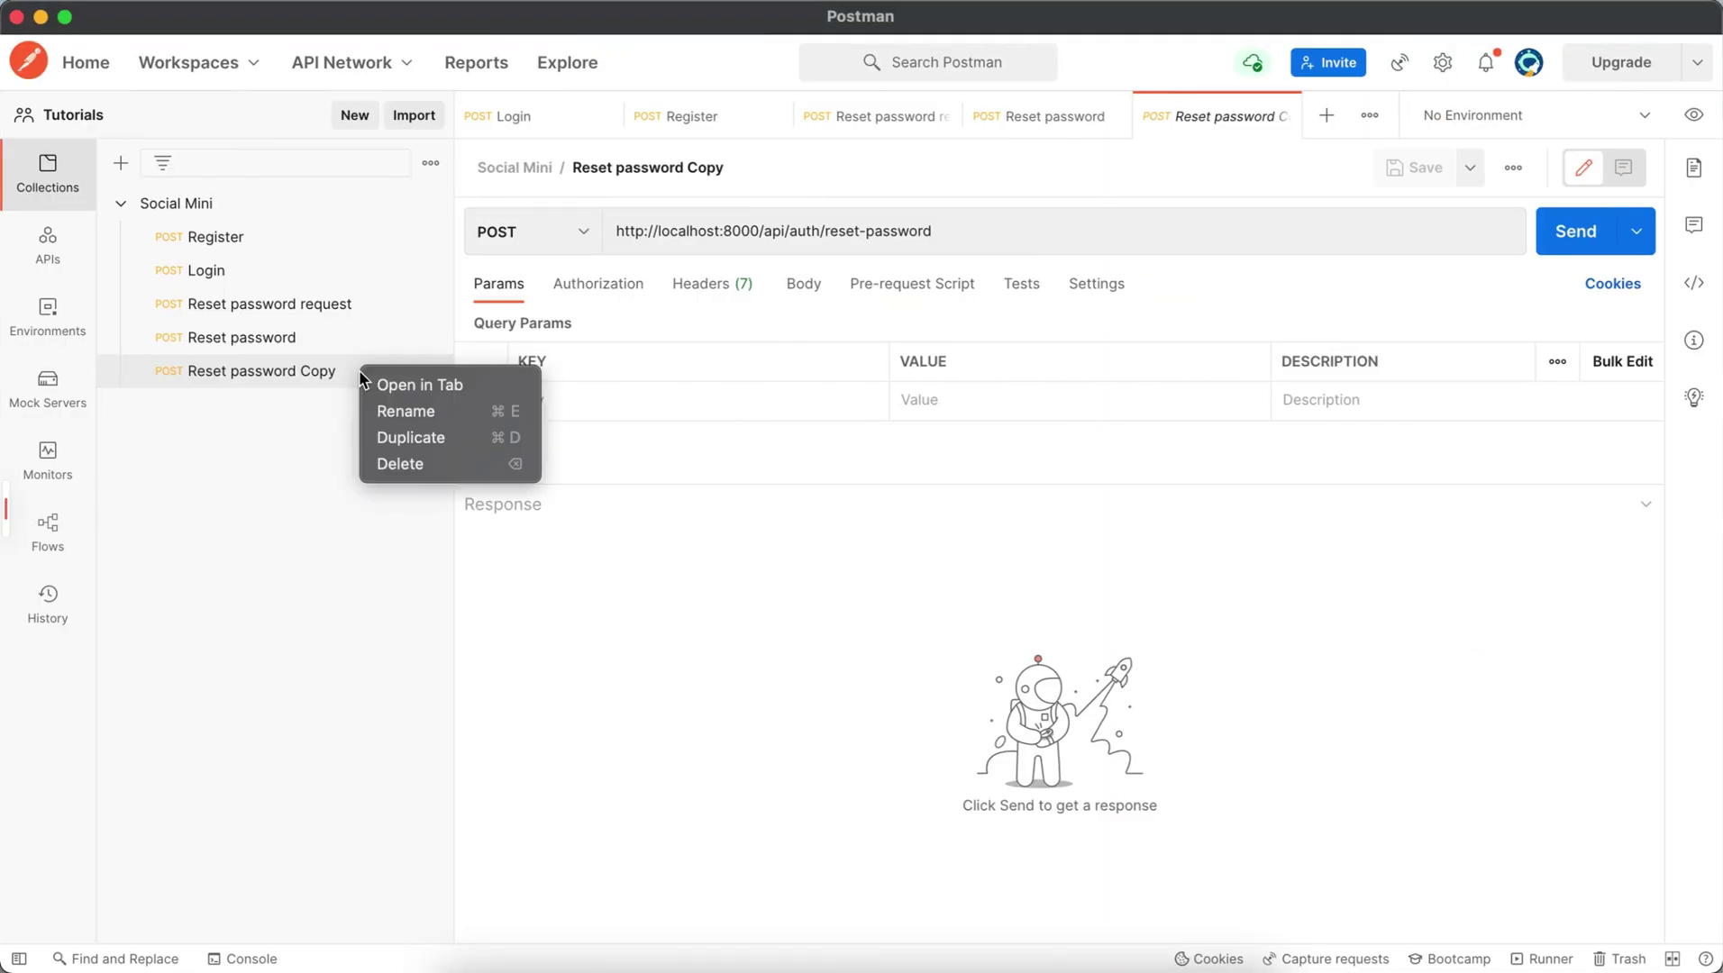
left_click(404, 407)
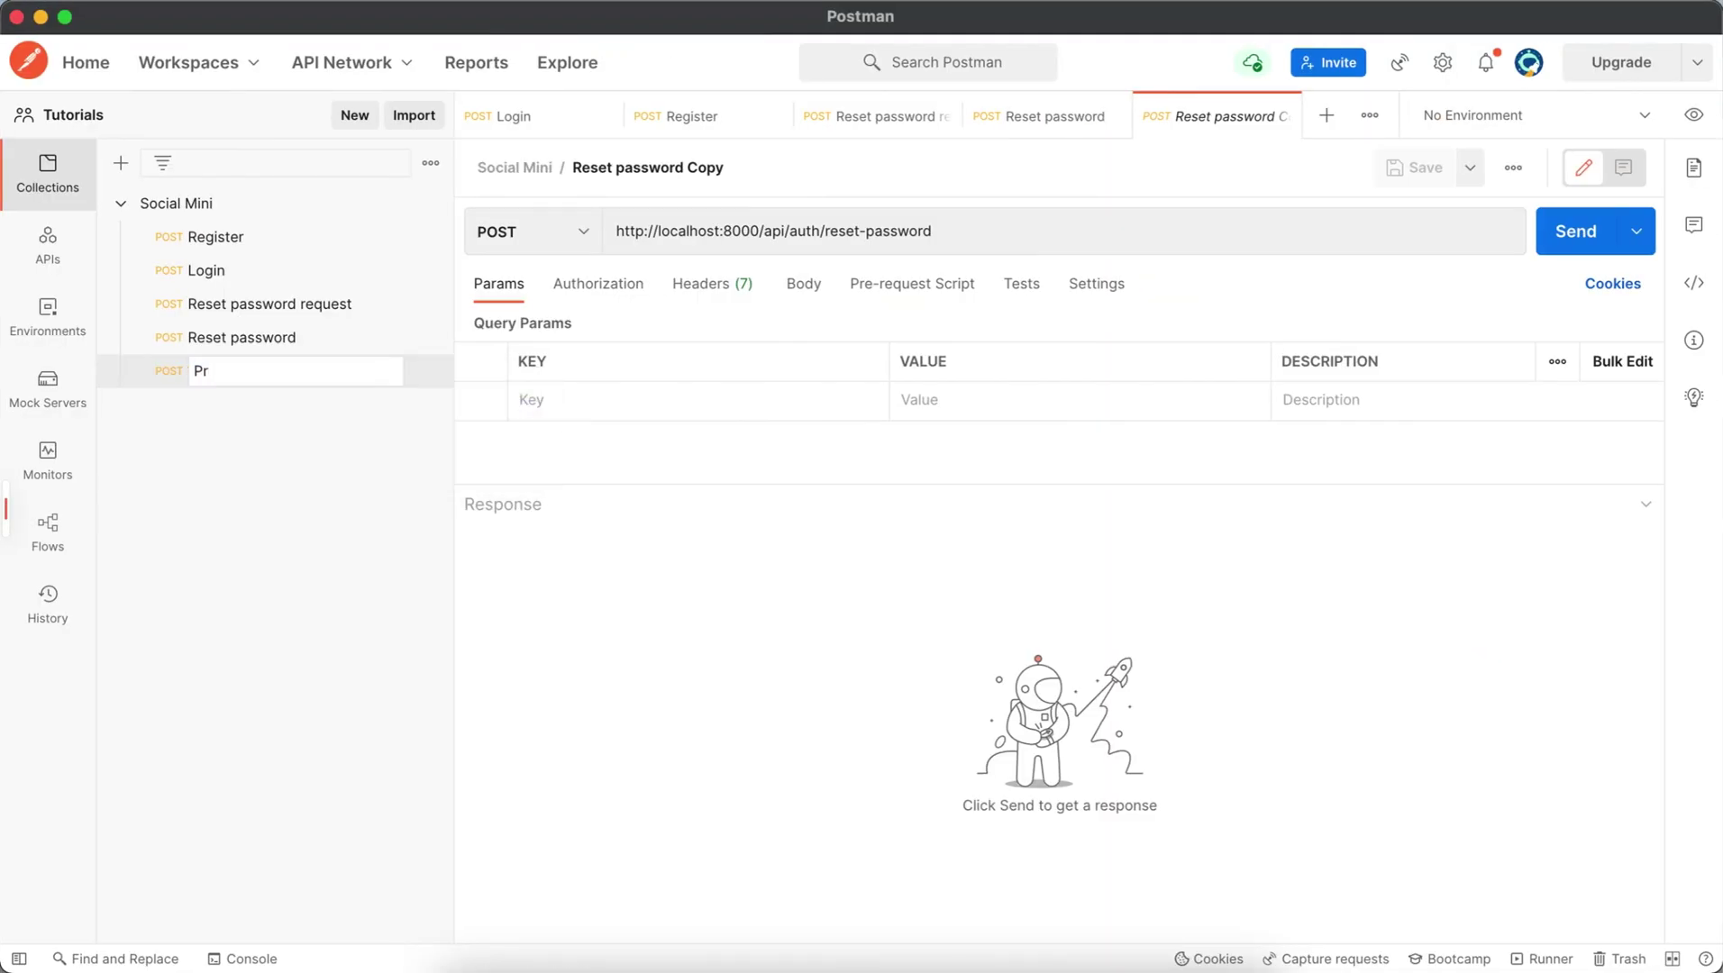
type("Profile")
key("Return")
type("profile")
Make Profile a saved GET request, then duplicate it into a saved Change password request
left_click(505, 231)
left_click(535, 300)
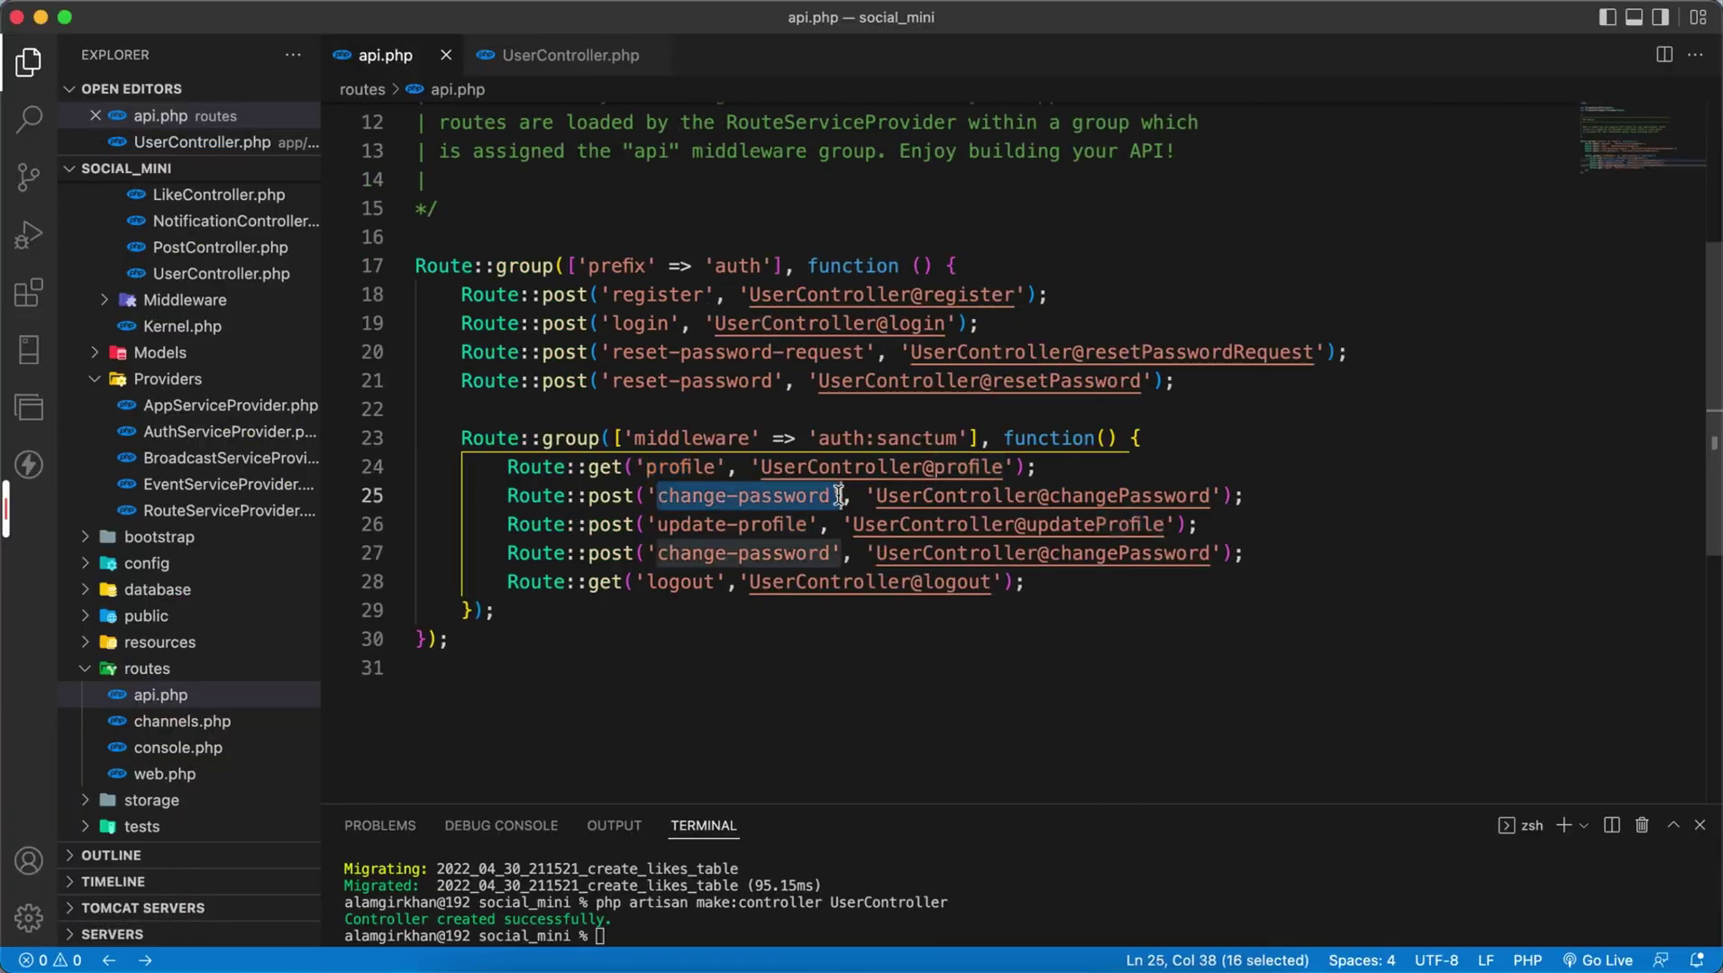
key("ctrl+s")
left_click(229, 403)
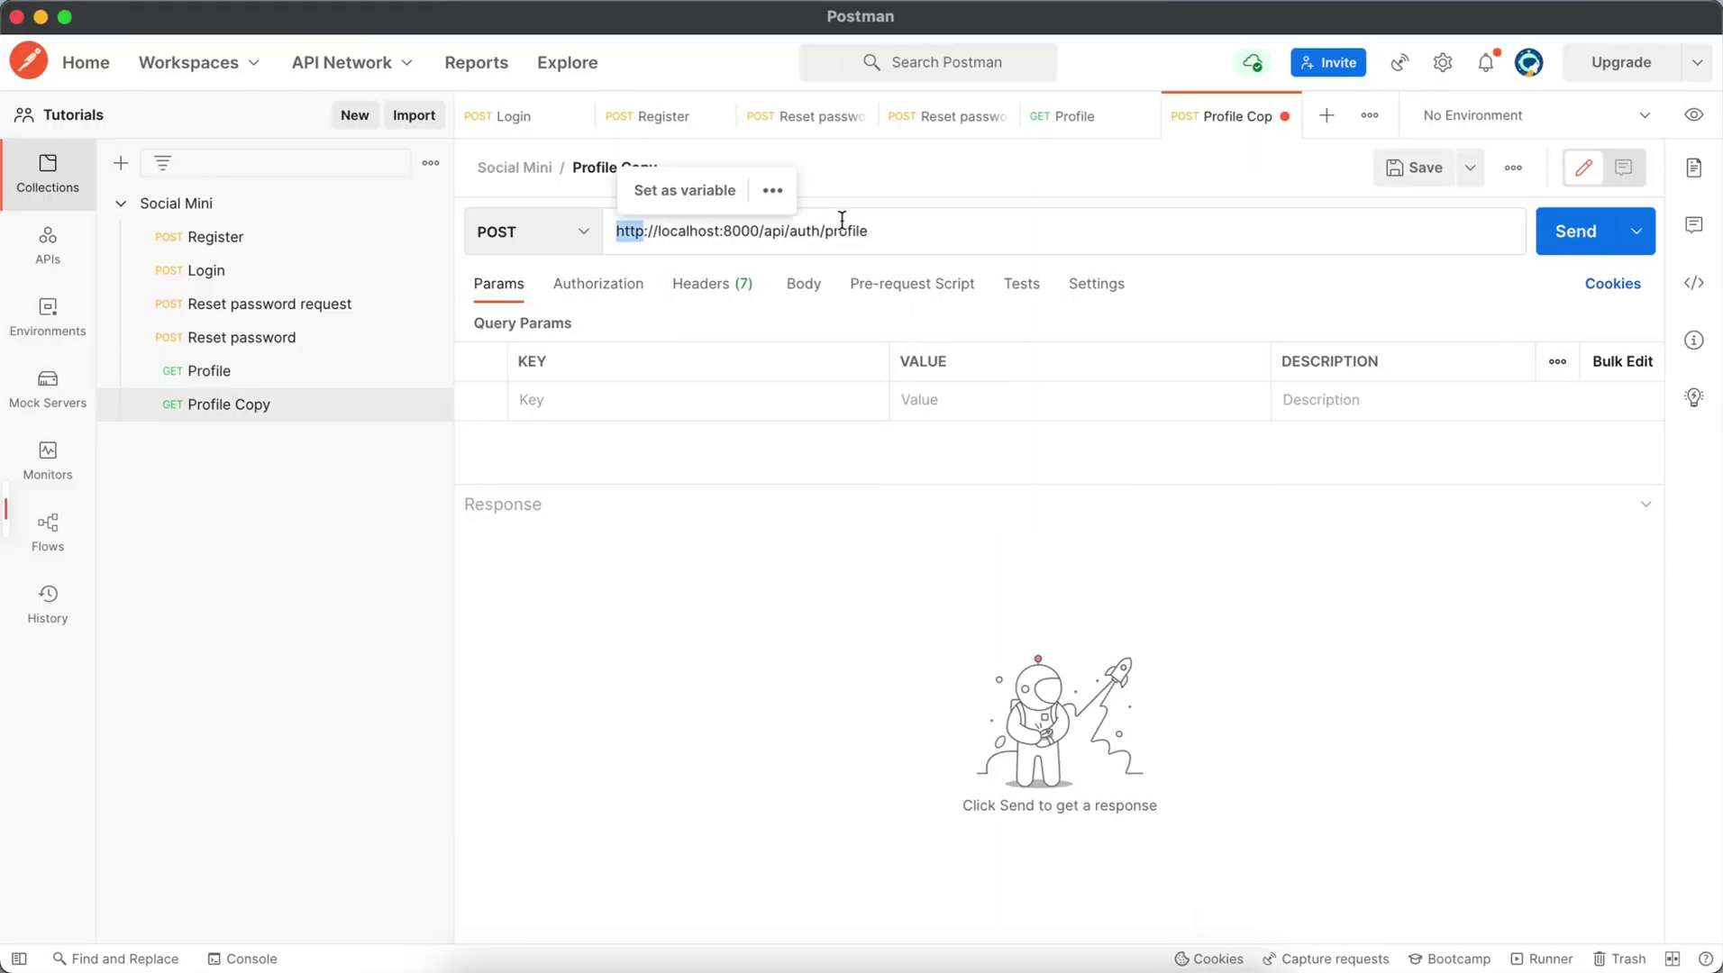
type("change-password")
left_click(578, 167)
type("Change password")
key("Return")
key("ctrl+Return")
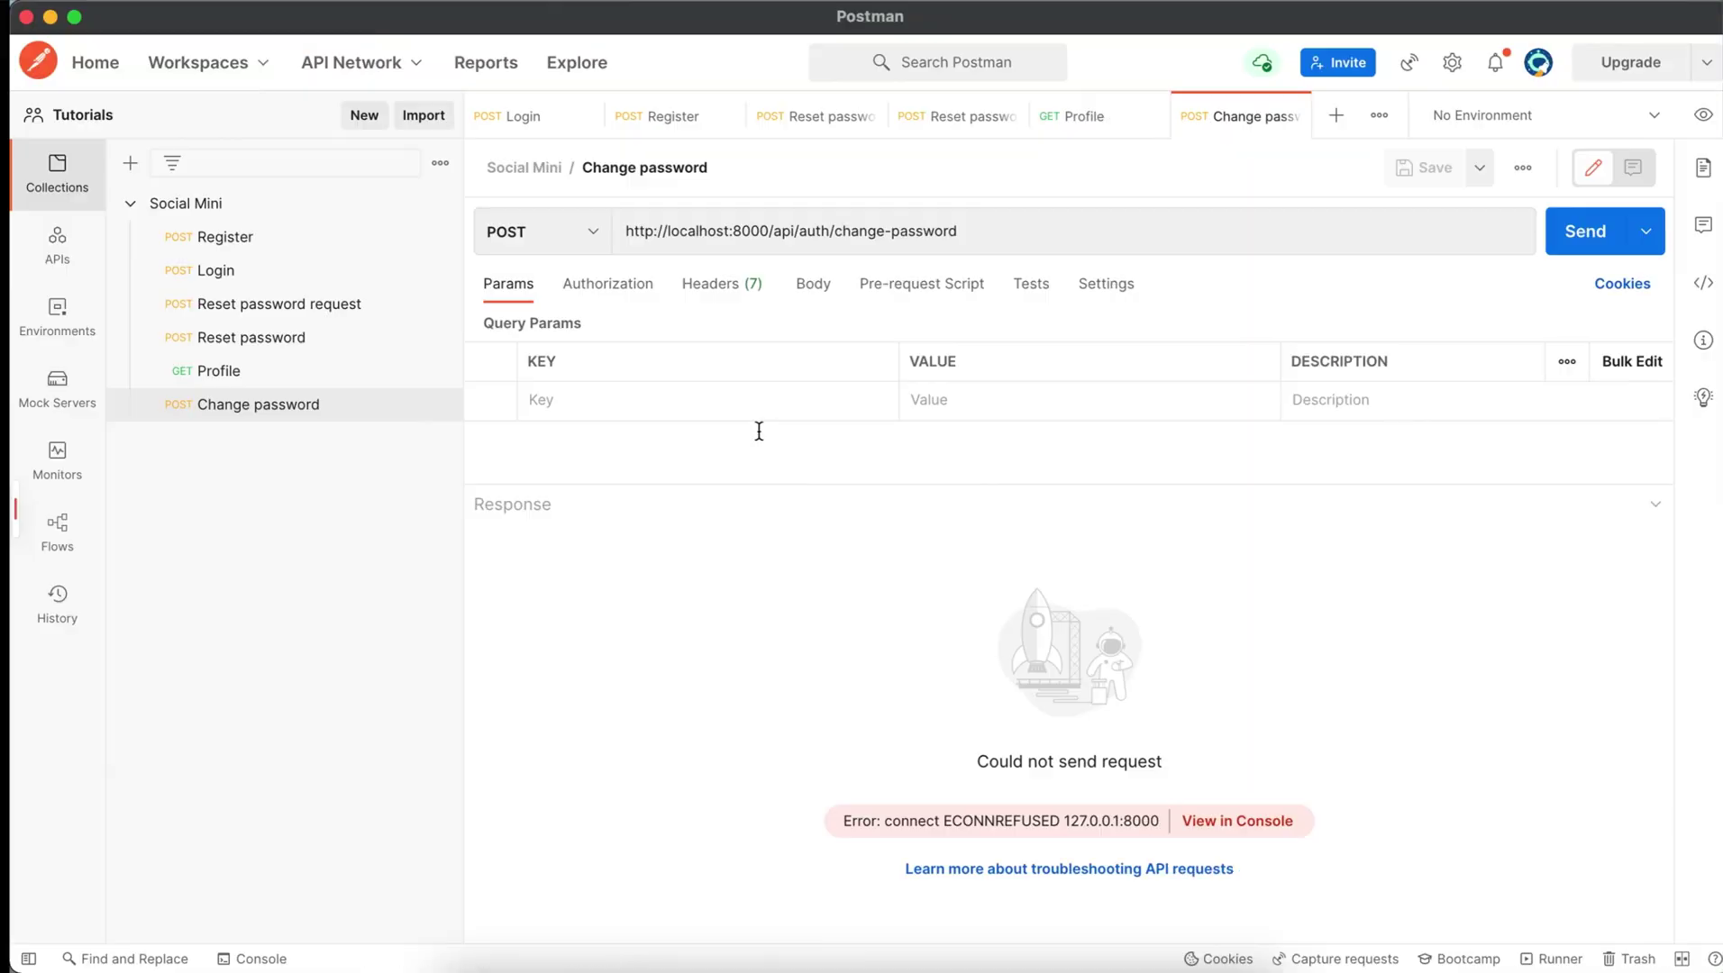
type("update-profile")
Undo unsaved name and URL edits, then duplicate Change password for the Update profile request
left_click(688, 171)
type("Updated Profile")
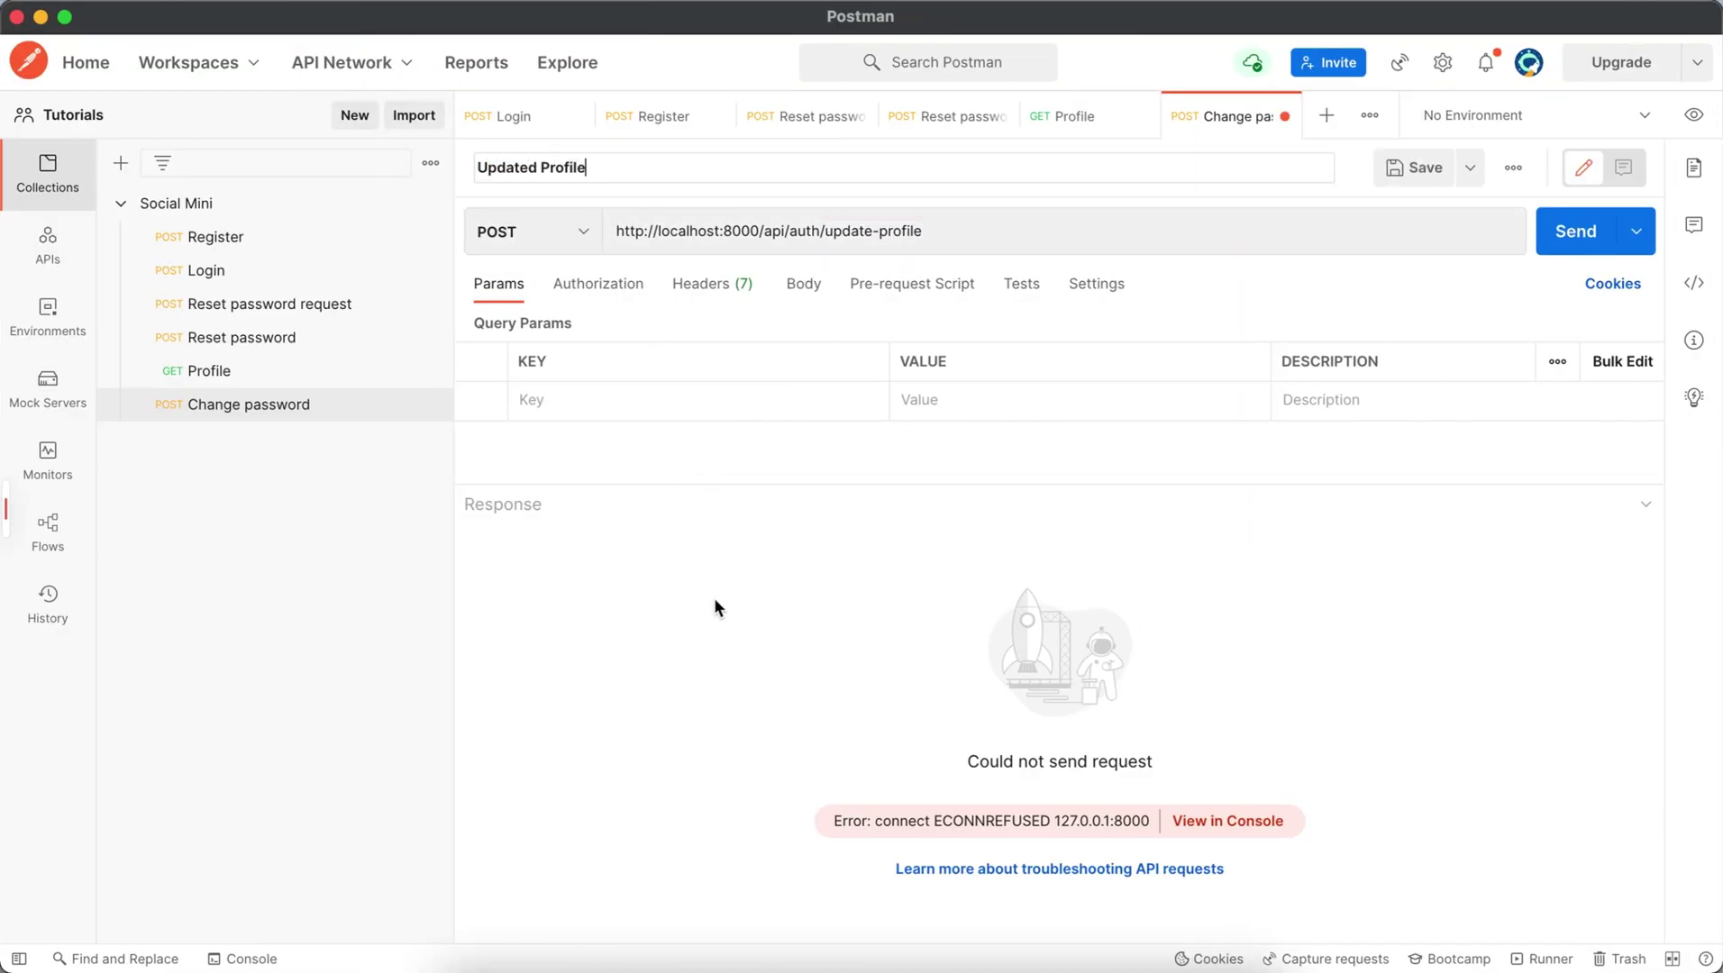
key("ctrl+z")
key("ctrl+z")
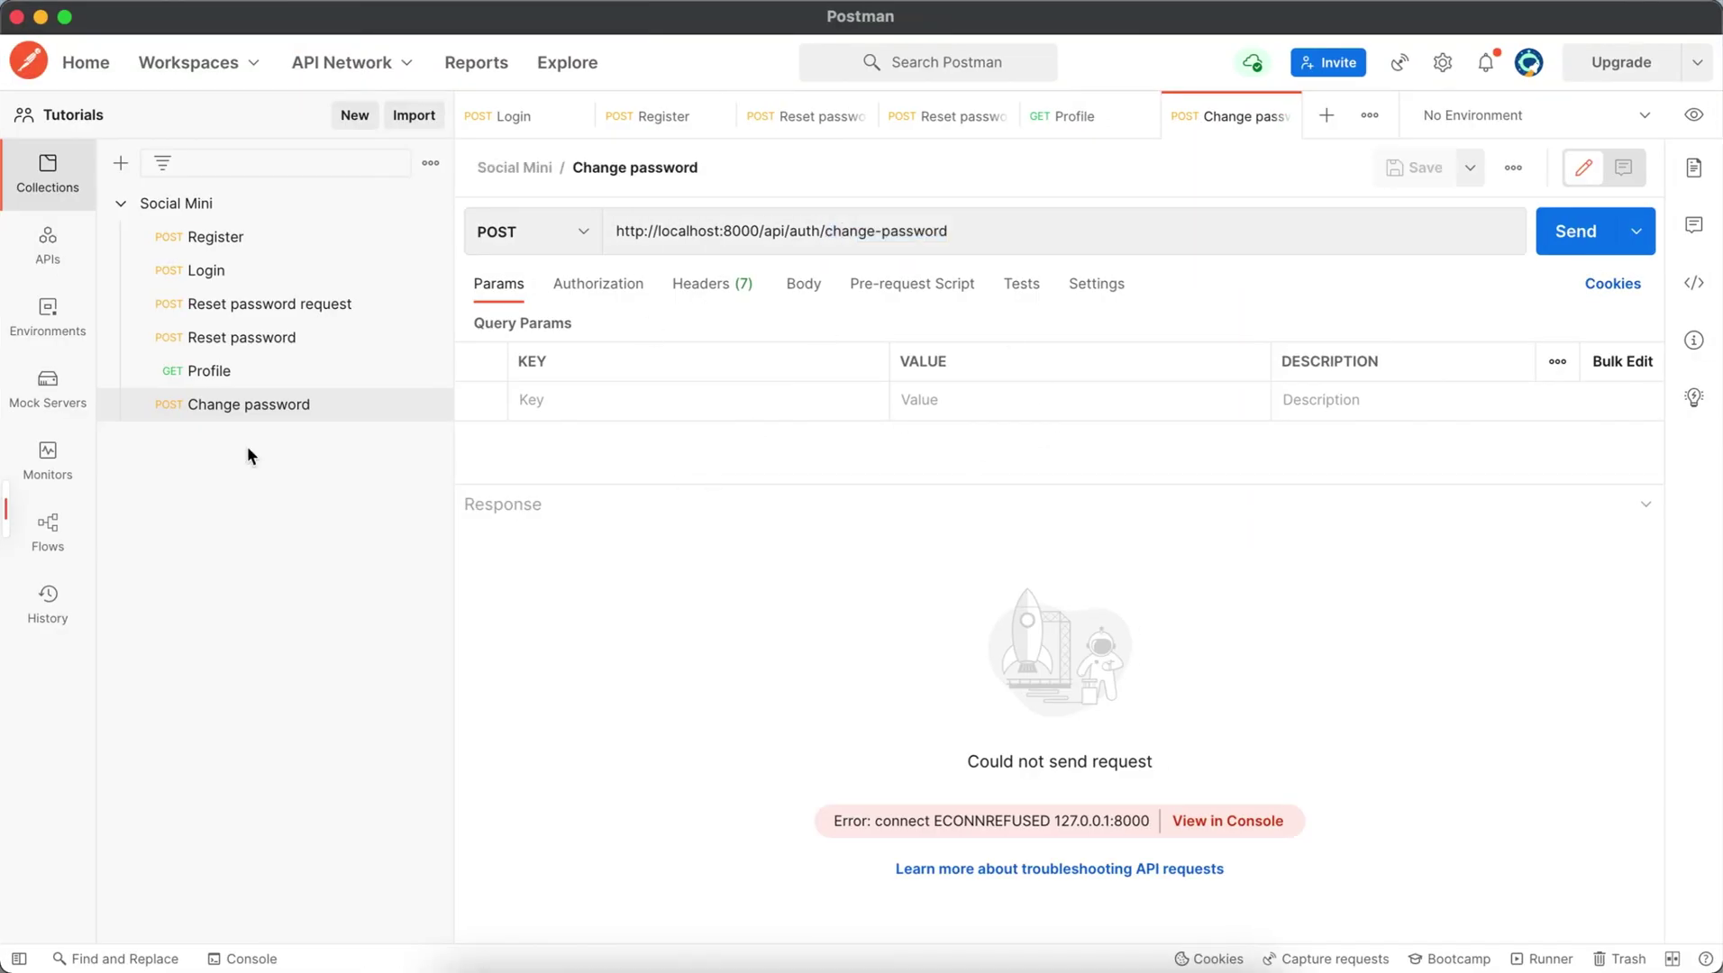
right_click(229, 410)
left_click(305, 484)
left_click(640, 232)
type("update-profile")
left_click(714, 170)
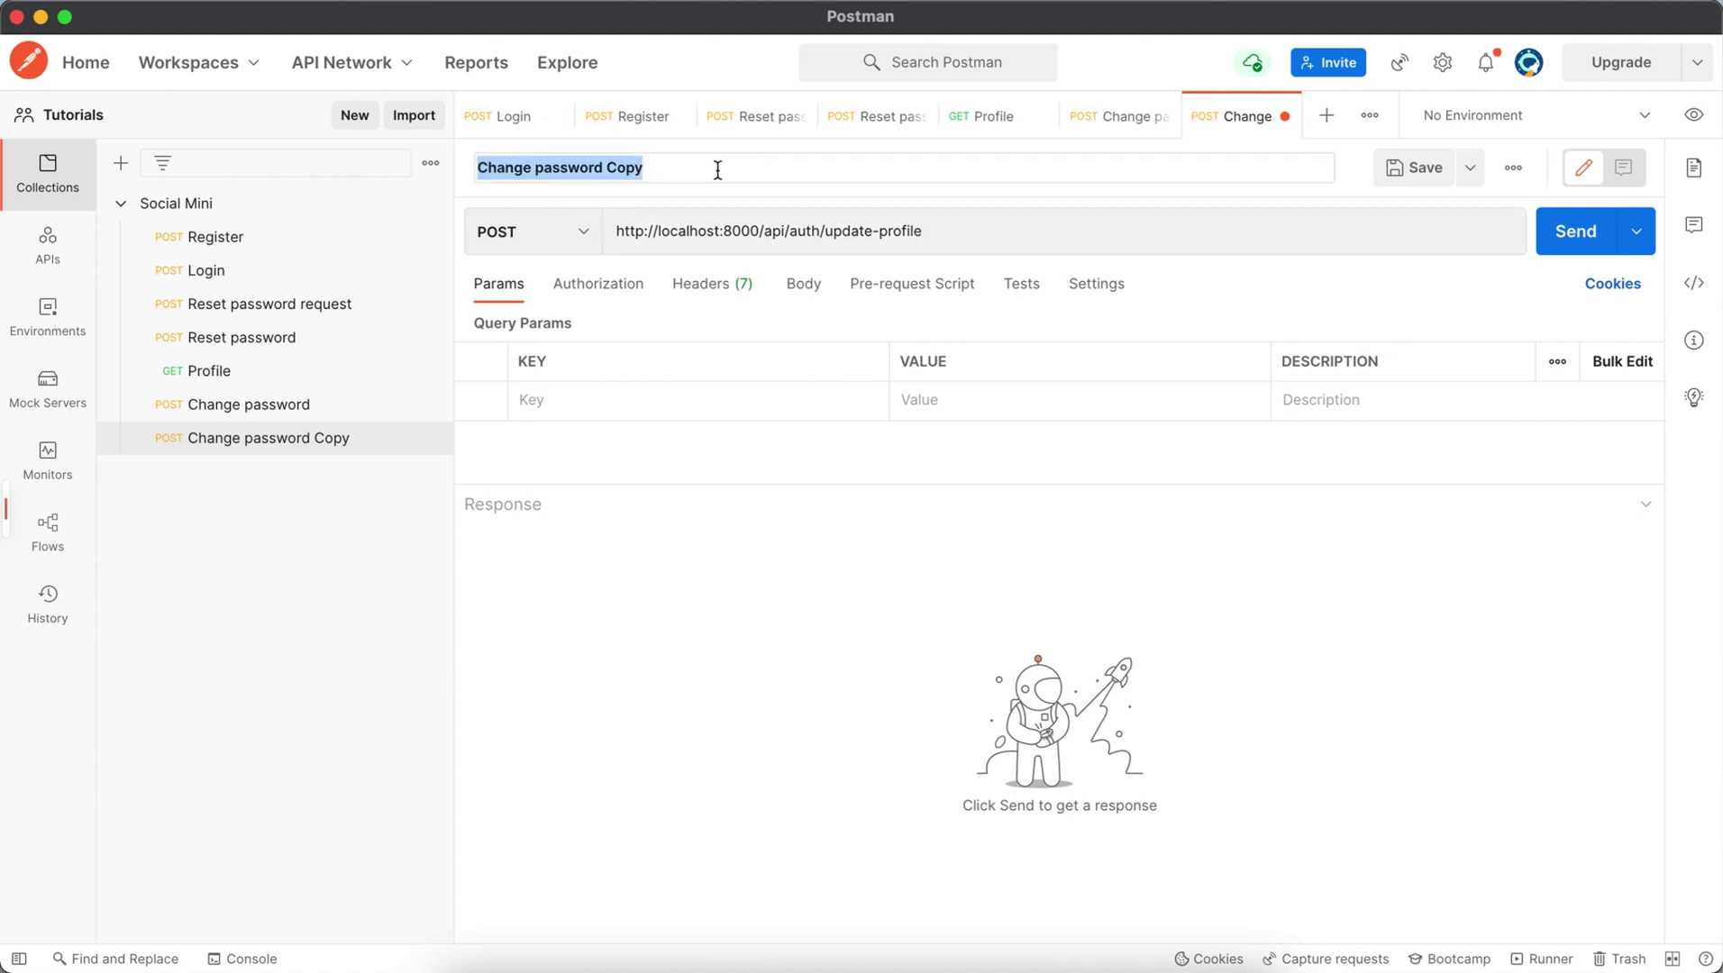
type("Update-profile")
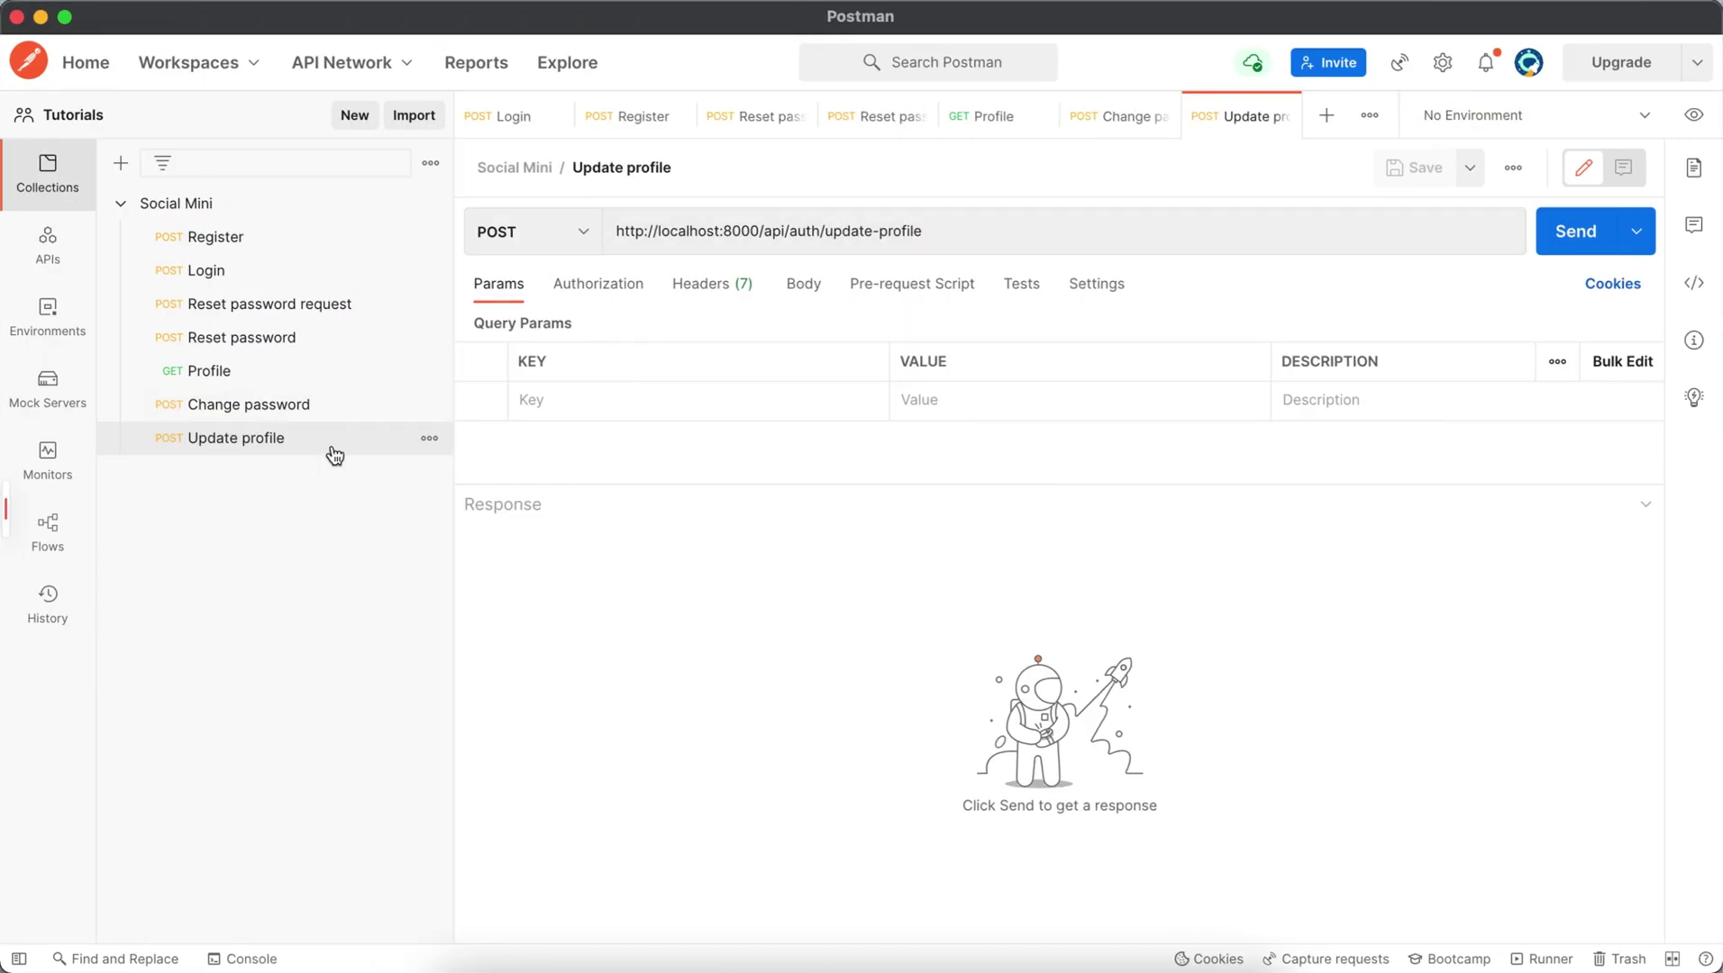
right_click(329, 443)
left_click(407, 511)
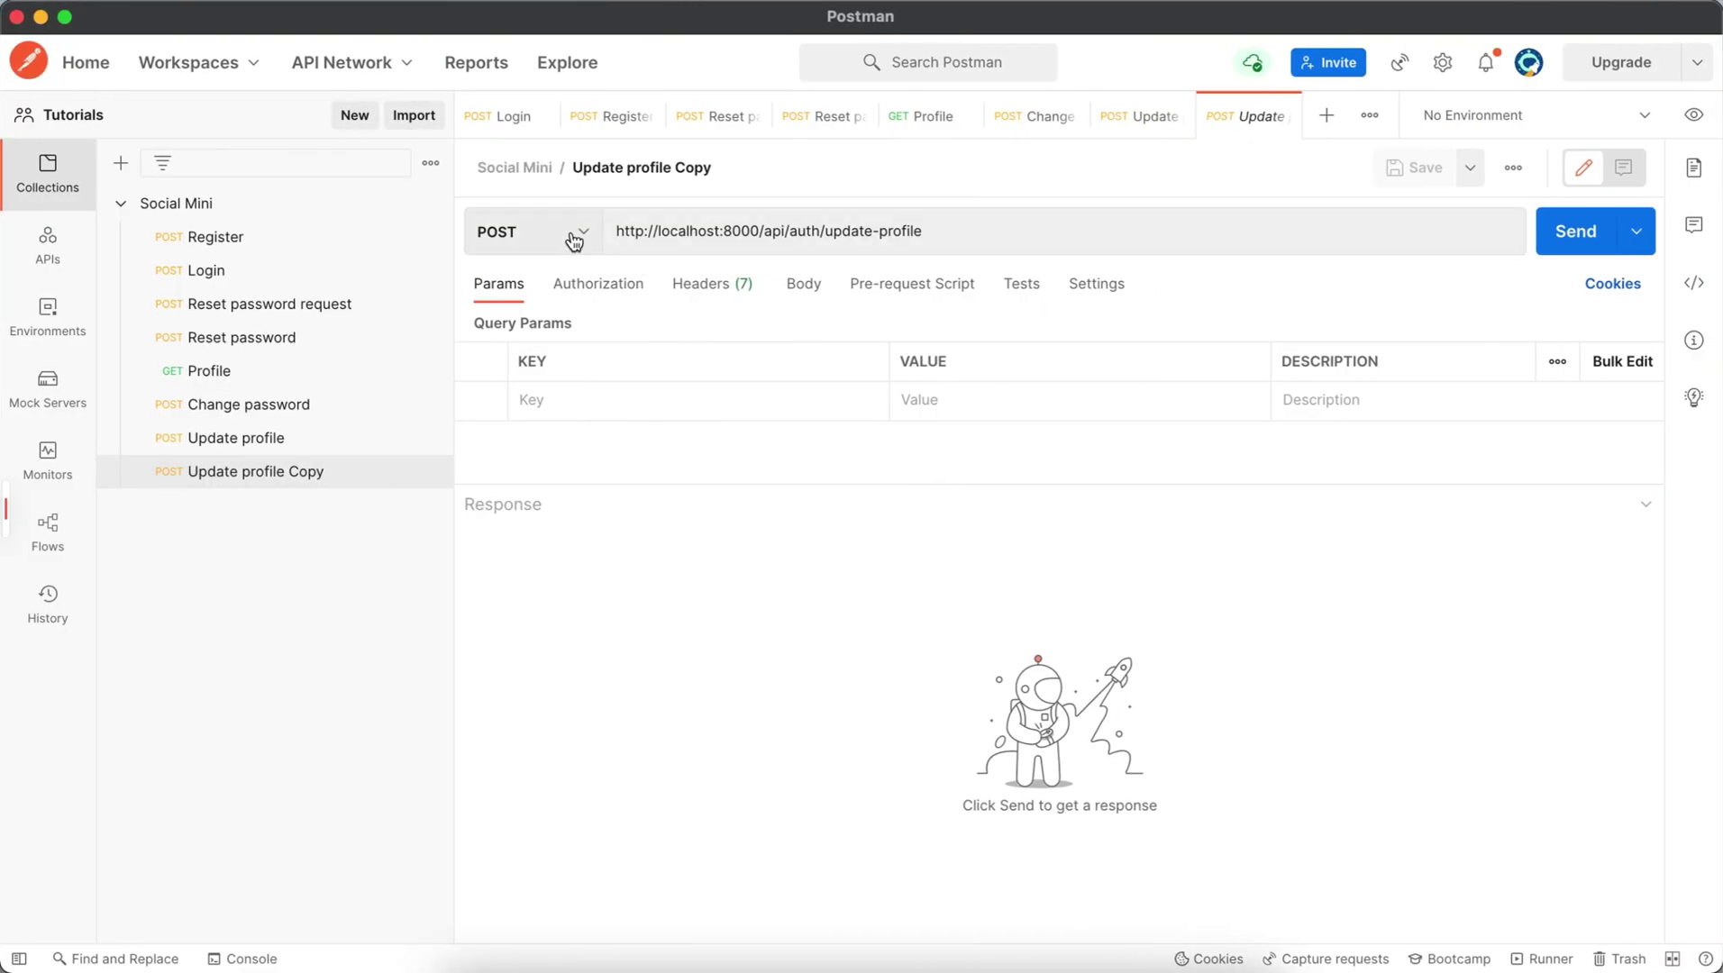
left_click(573, 235)
left_click(531, 283)
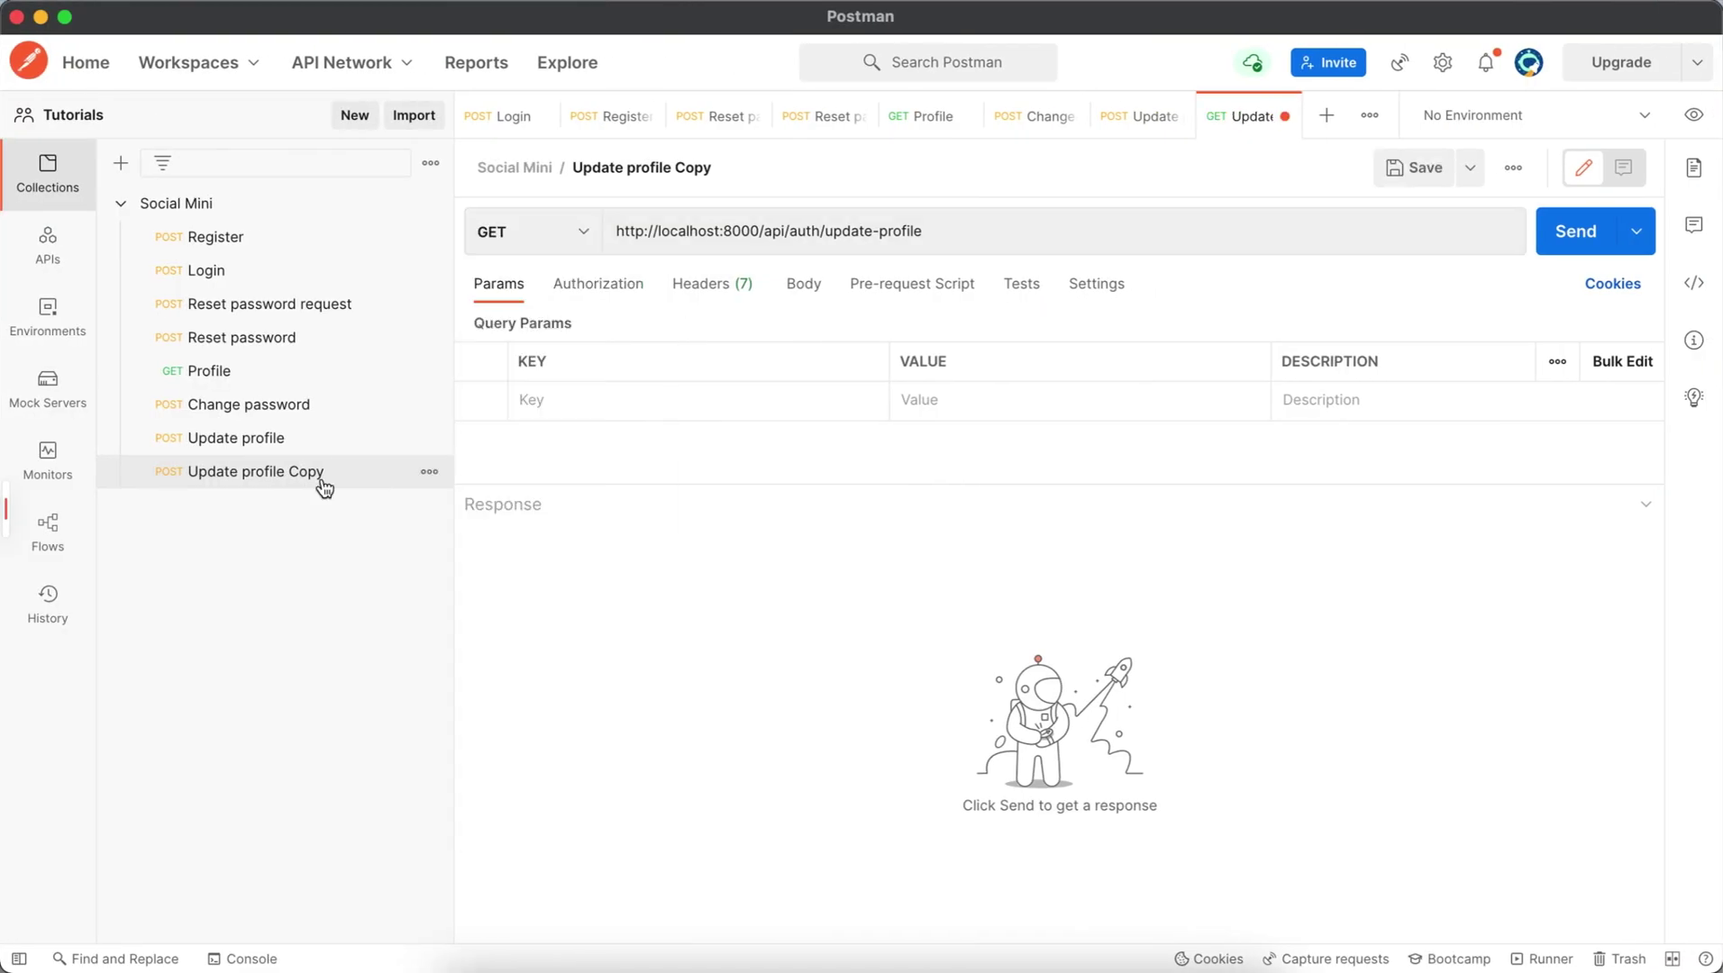
left_click(425, 472)
left_click(316, 593)
type("logout")
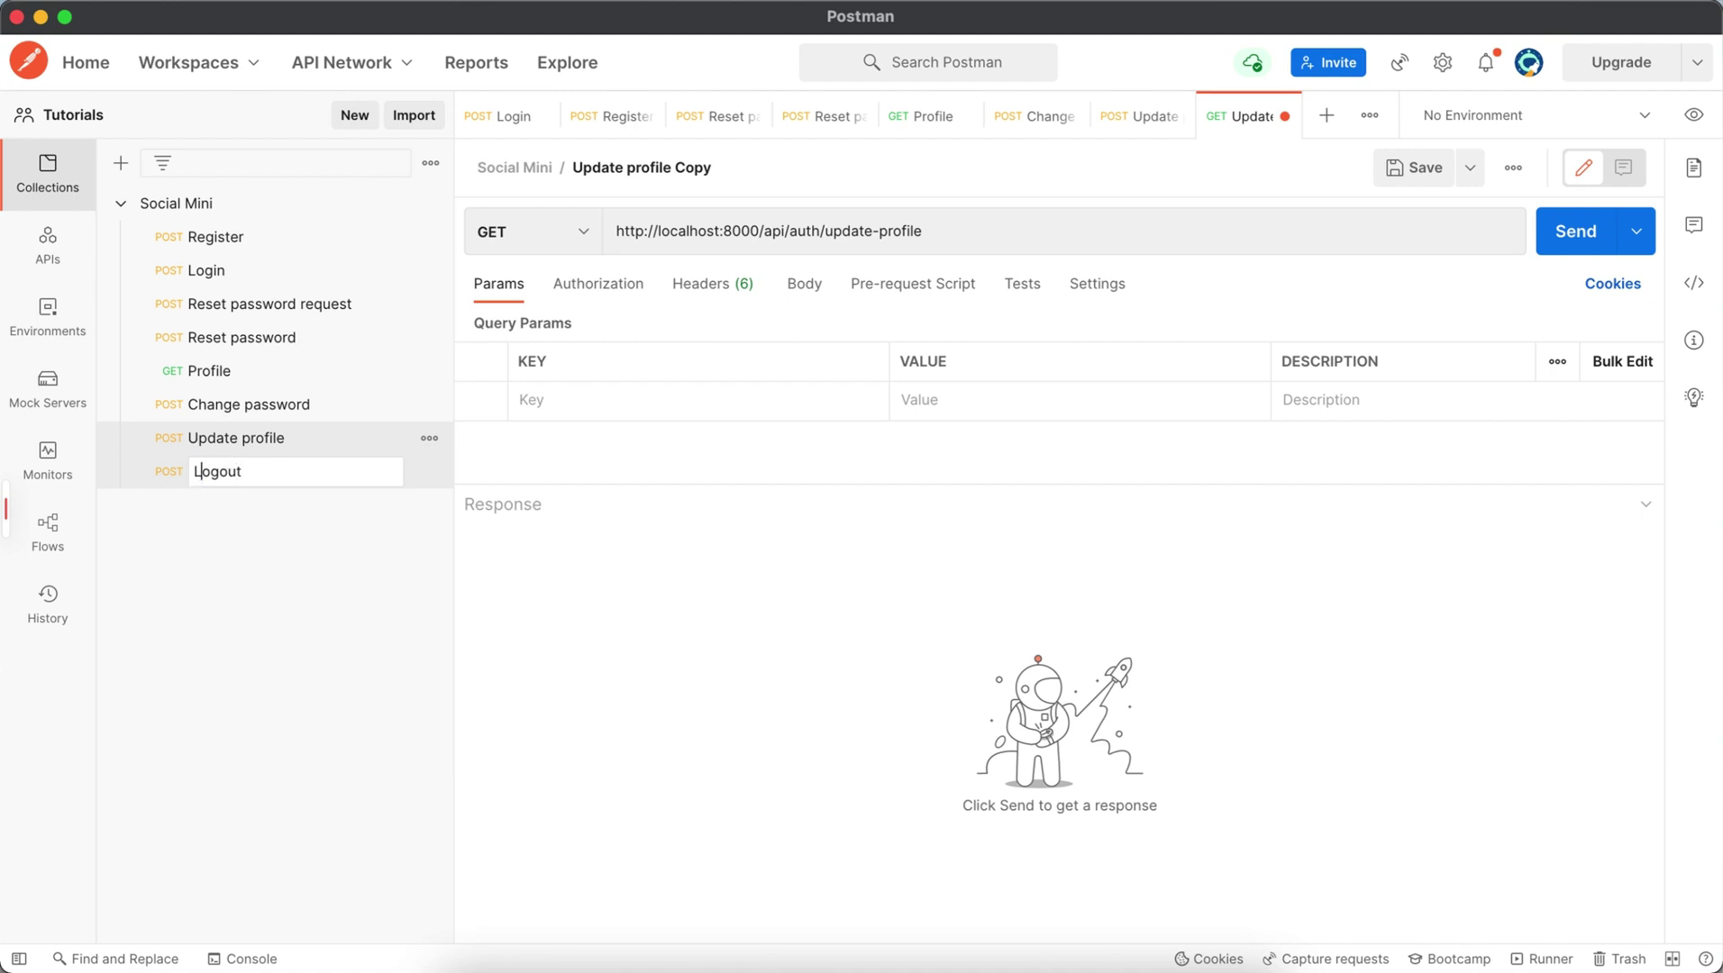
key("Return")
double_click(899, 232)
key("BackSpace")
key("BackSpace")
key("BackSpace")
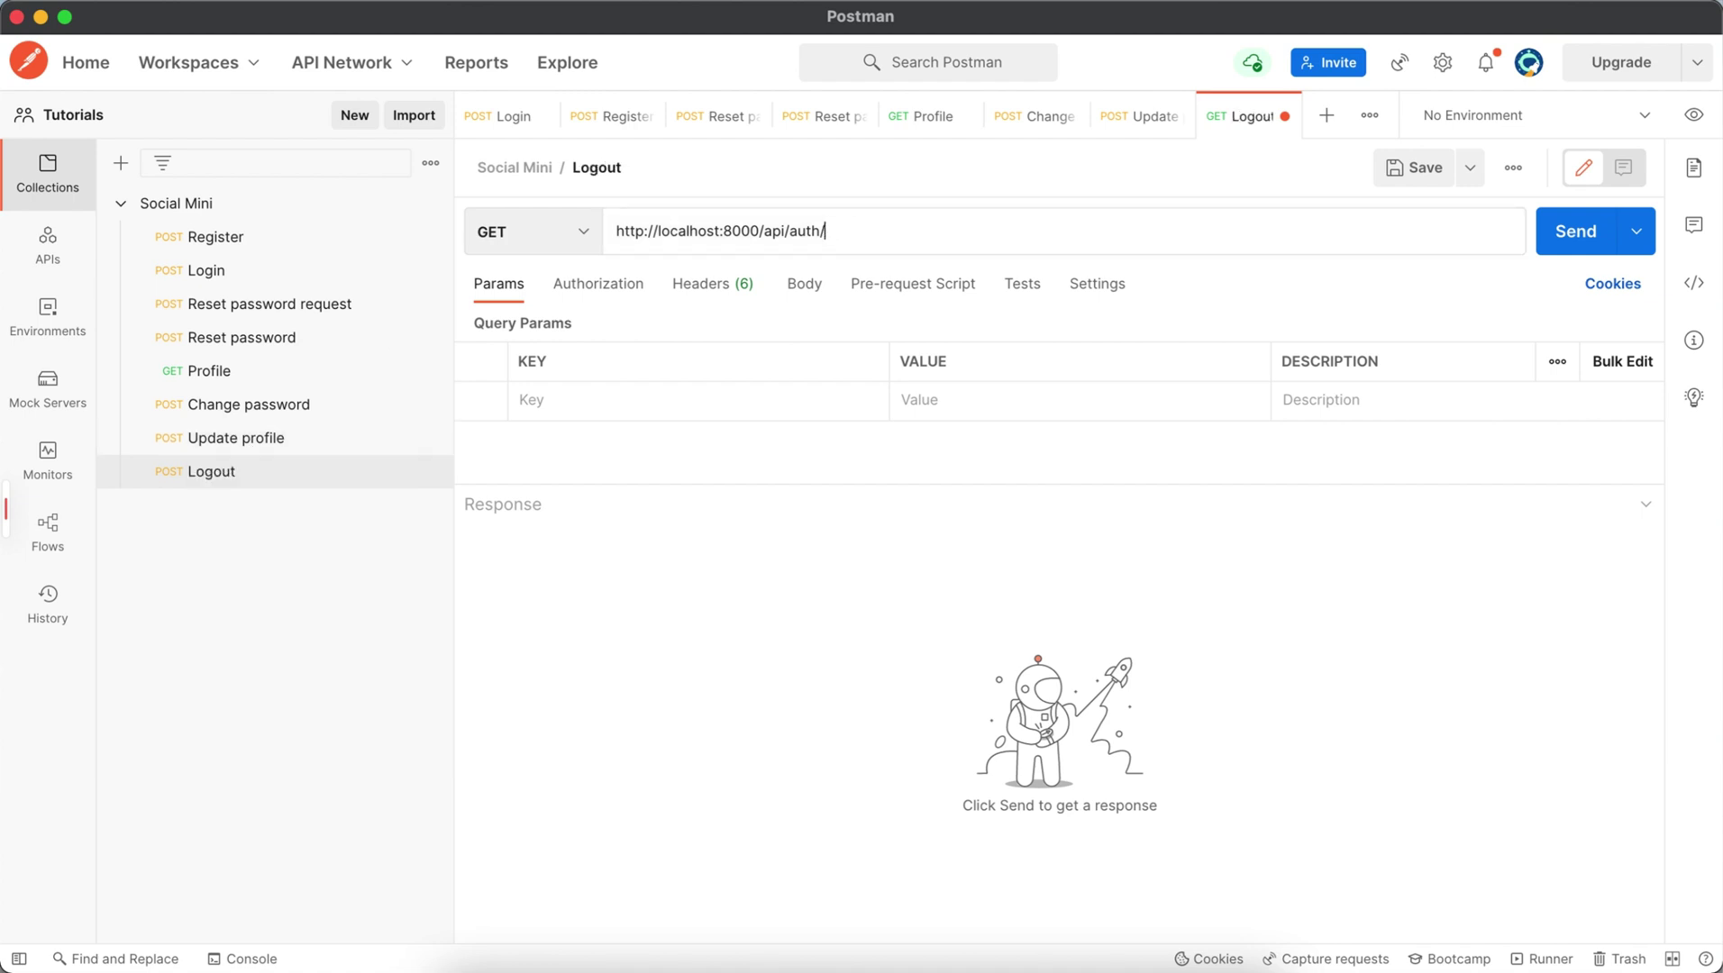
type("logout")
left_click(828, 610)
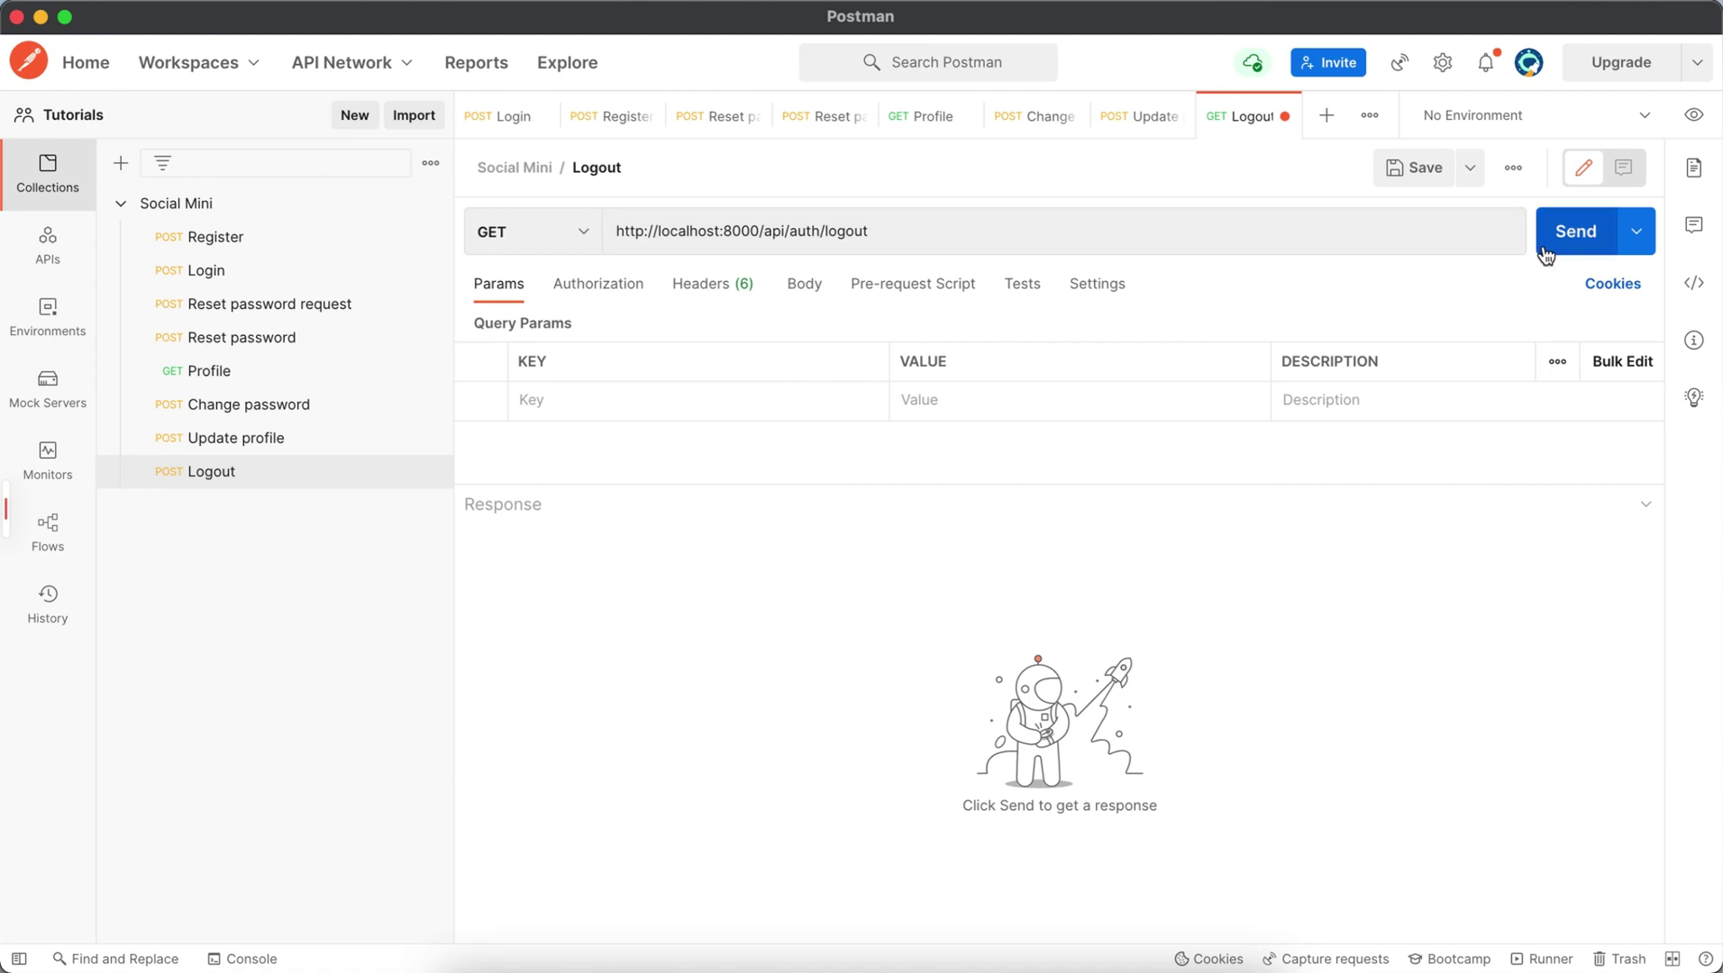
key("super+s")
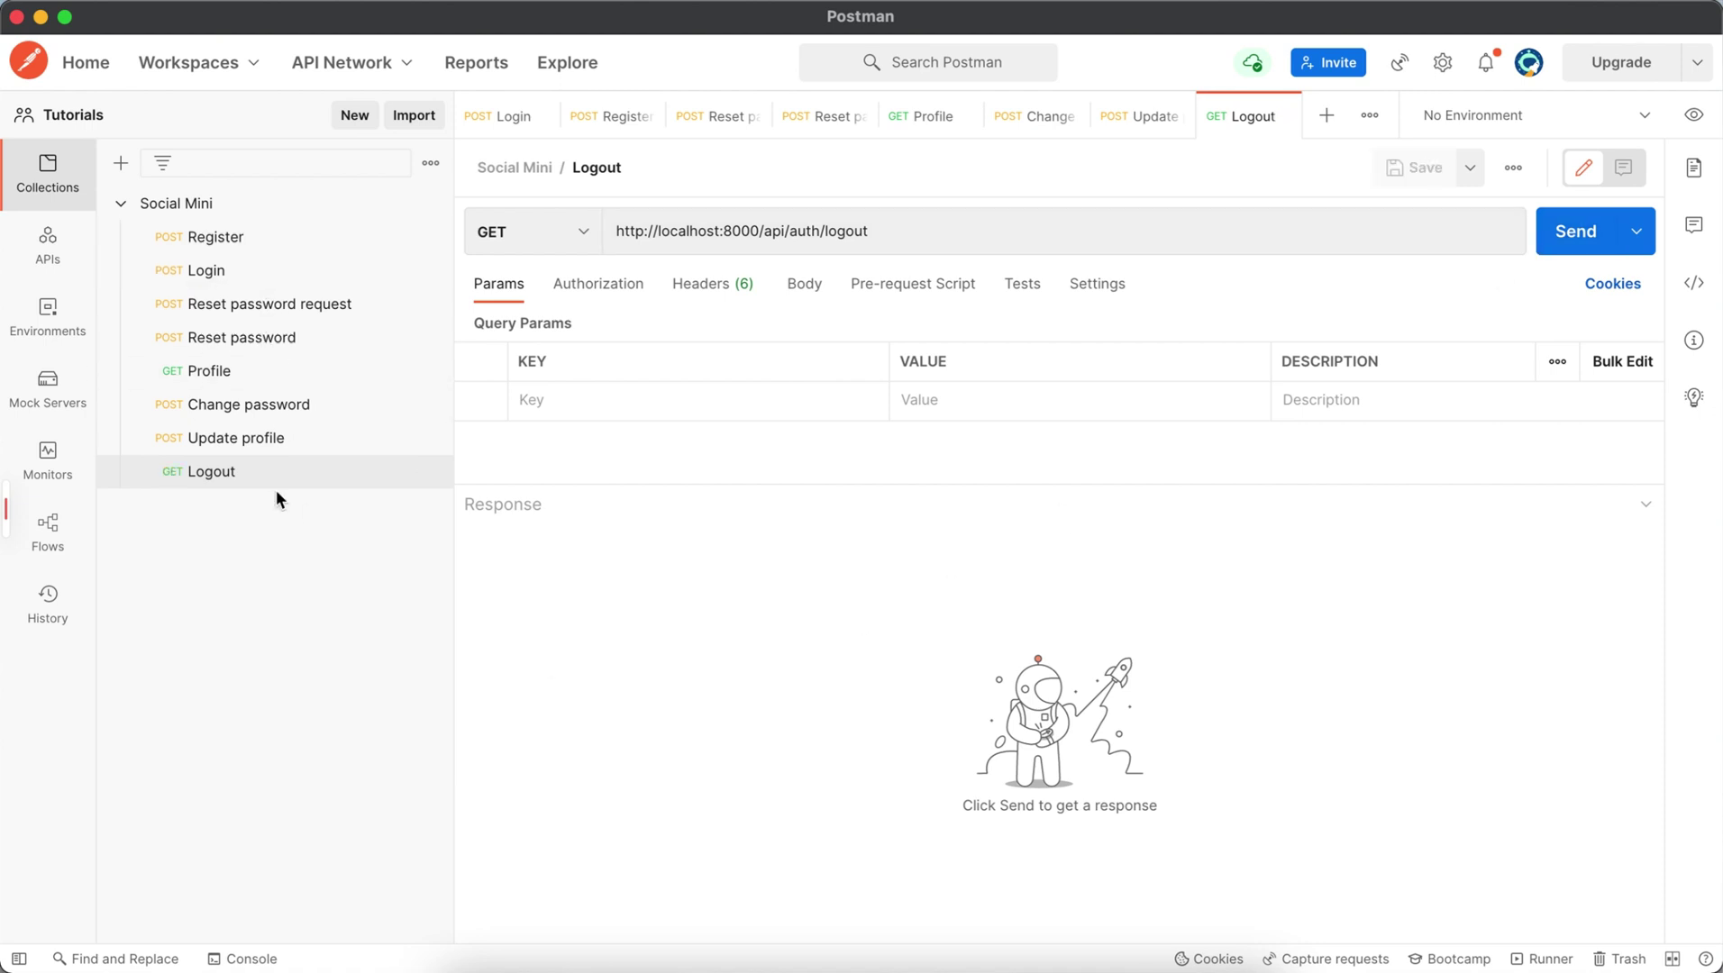
Back in VS Code, save api.php and open UserController.php
key("super+Tab")
left_click(827, 490)
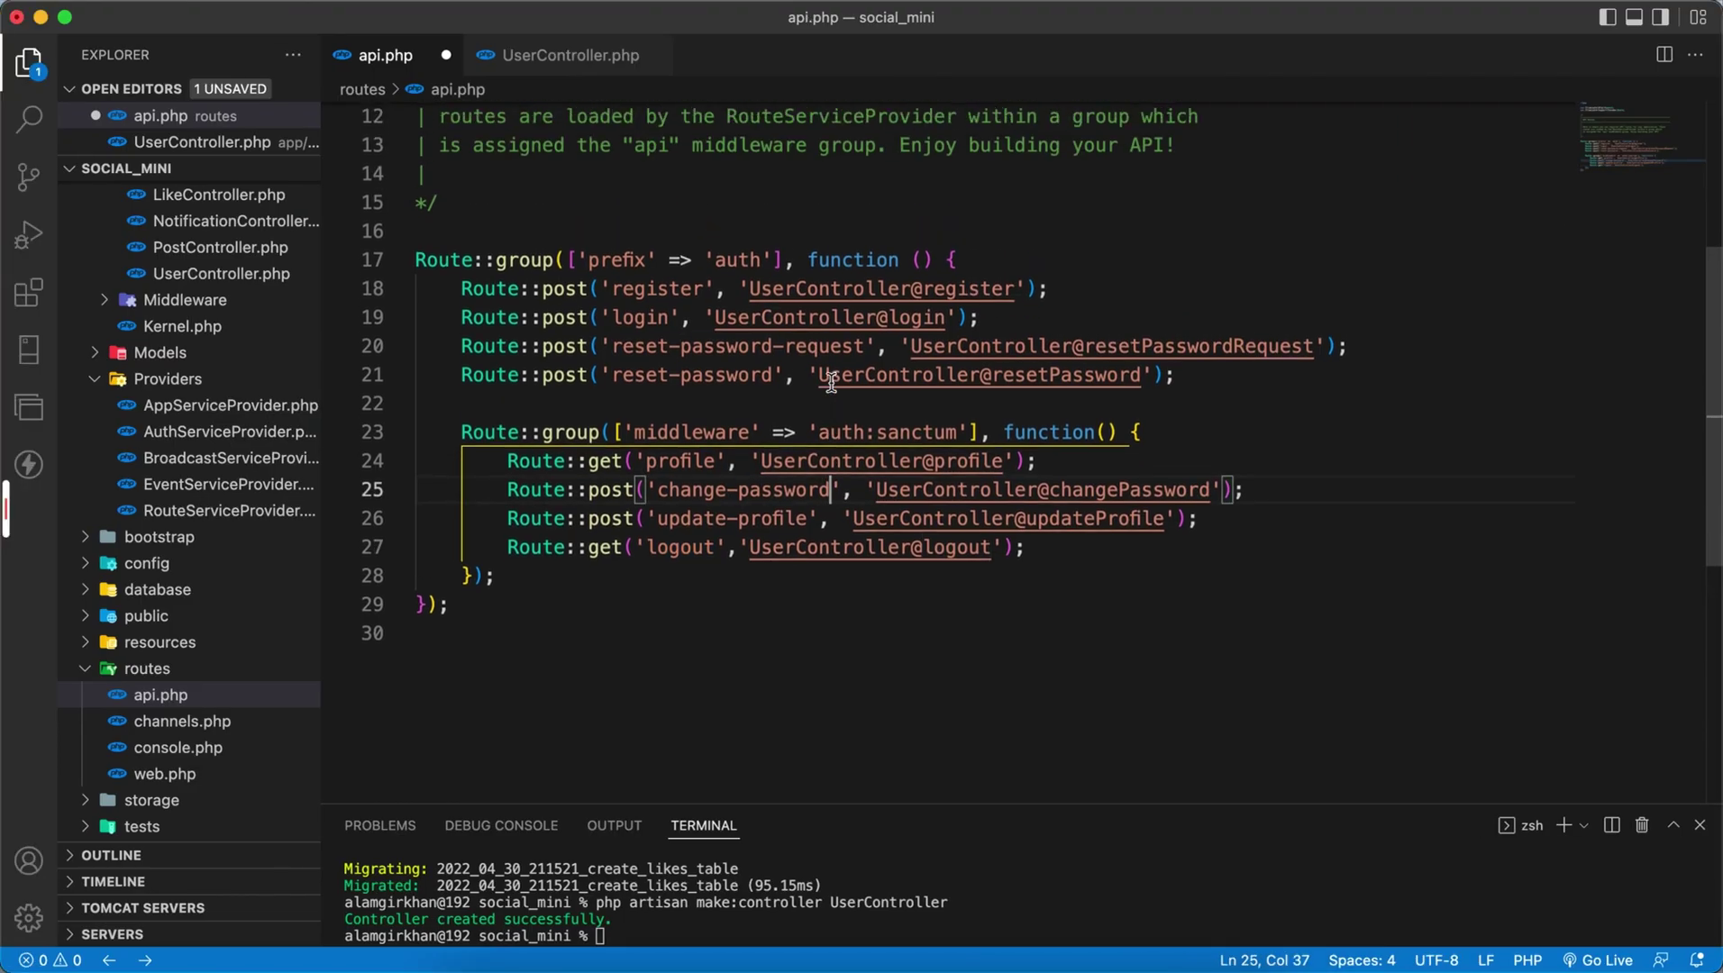
key("super+s")
left_click(570, 55)
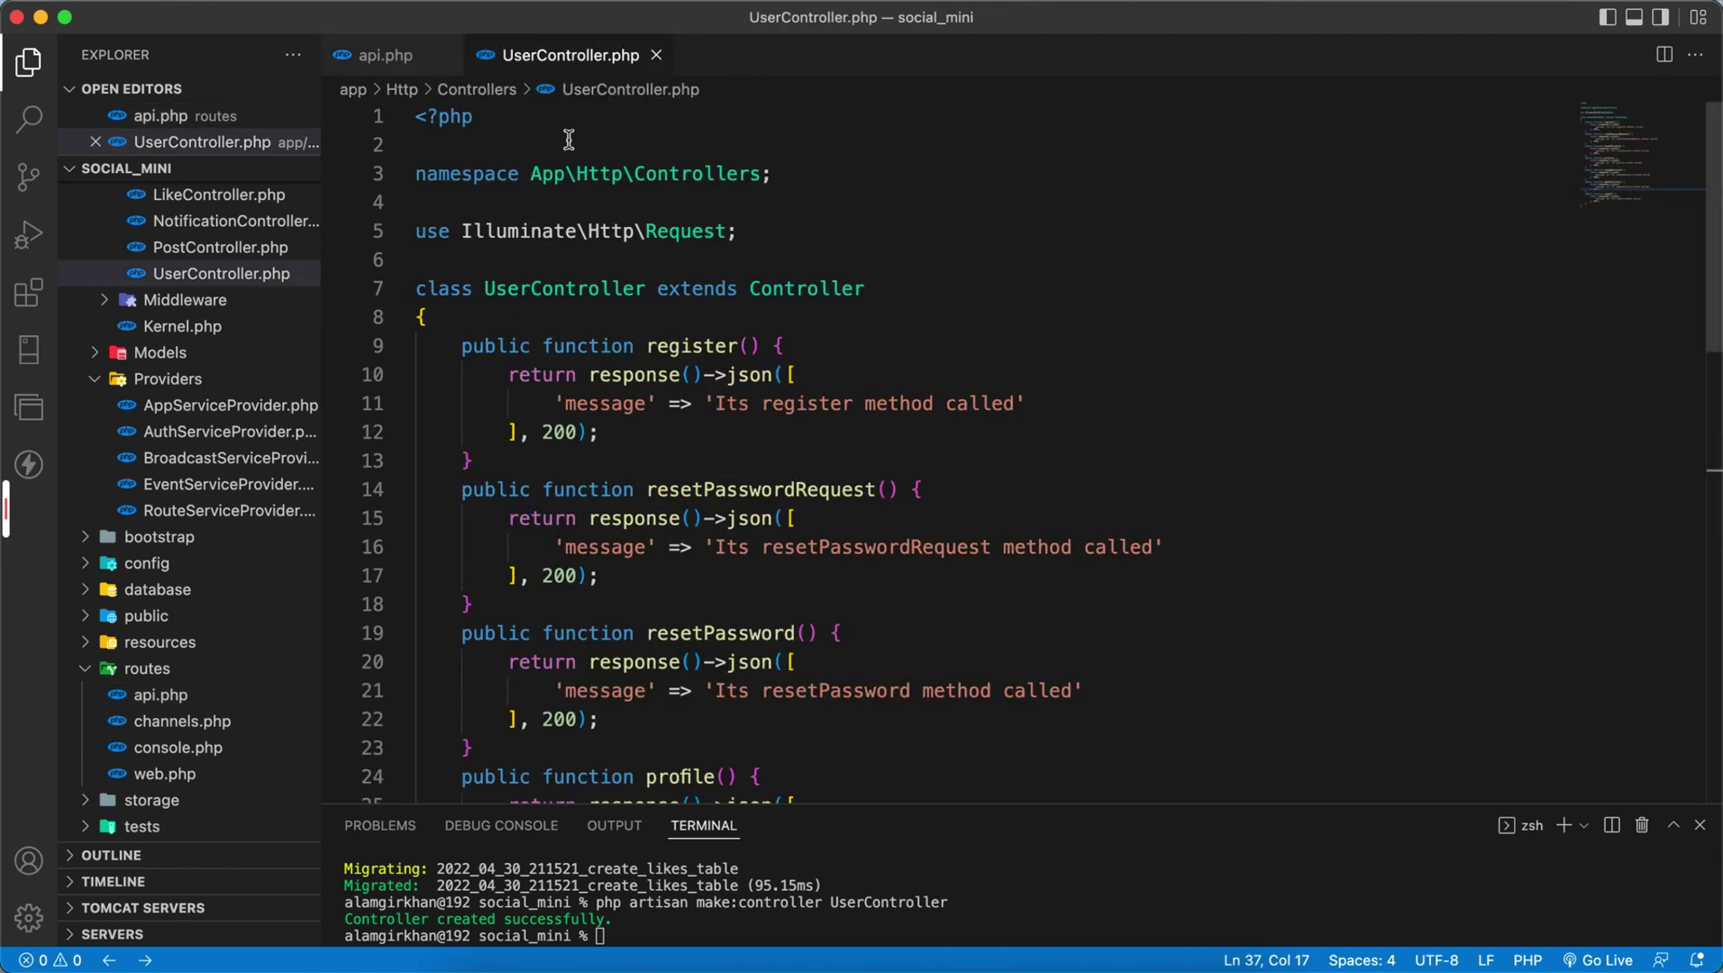
Send the Register request from Postman before the server is running
left_click(836, 353)
scroll(836, 353, "down", 2)
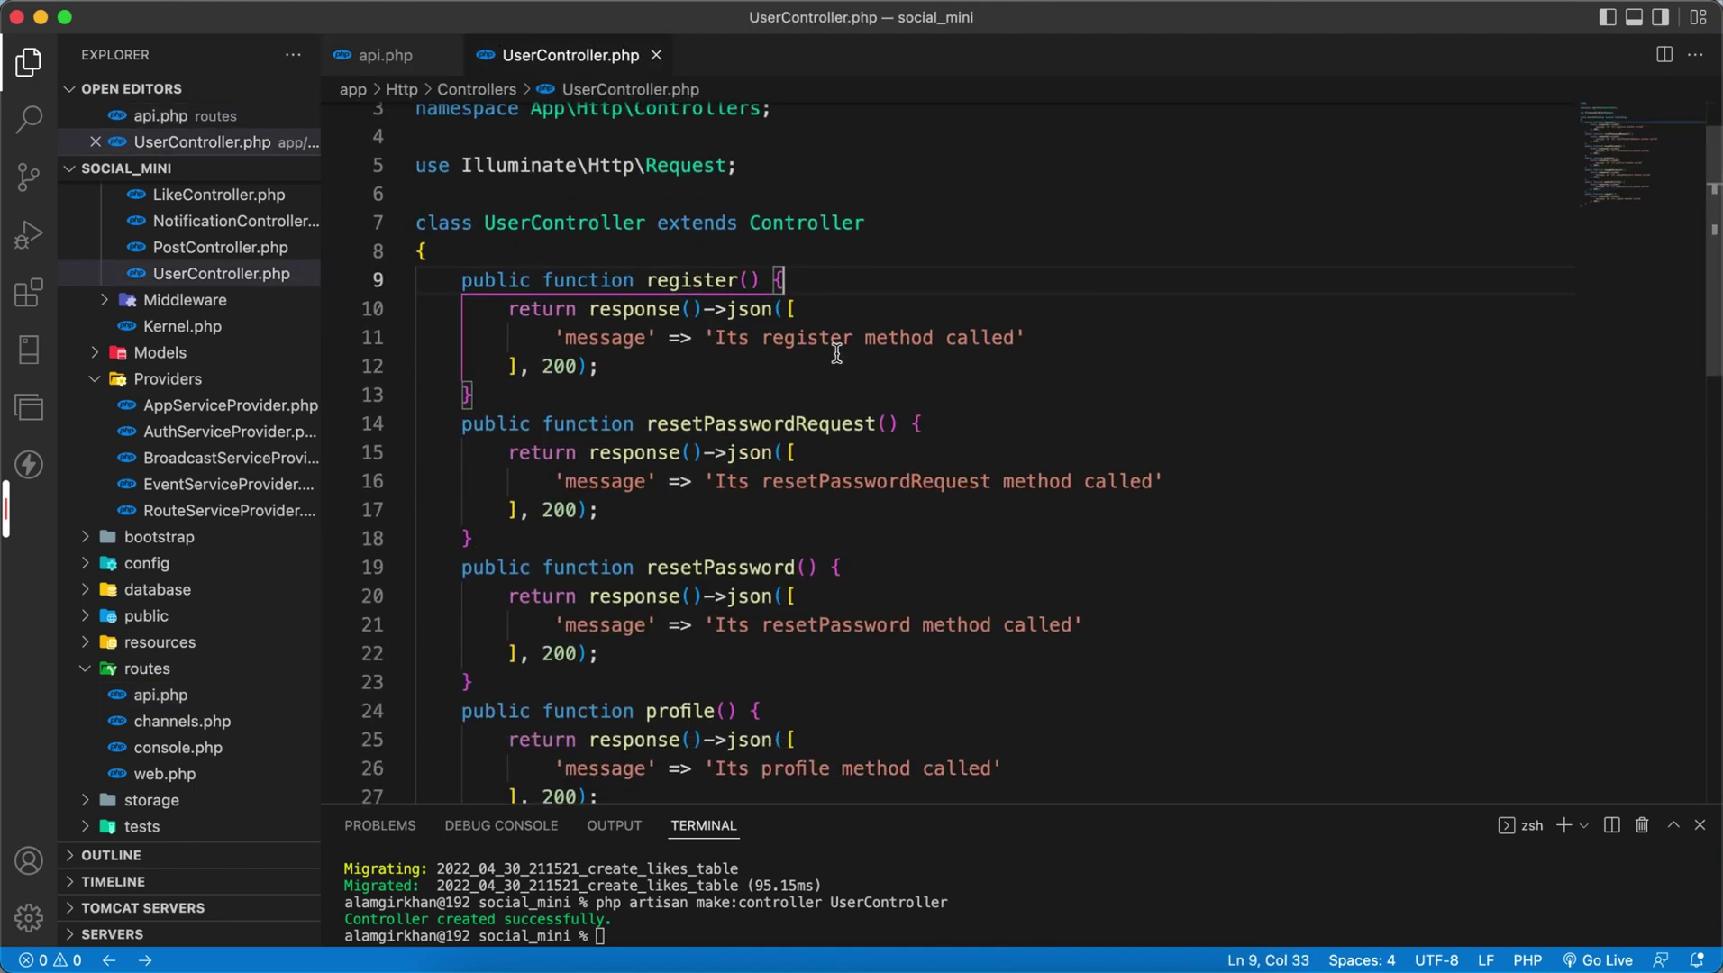
key("super+Tab")
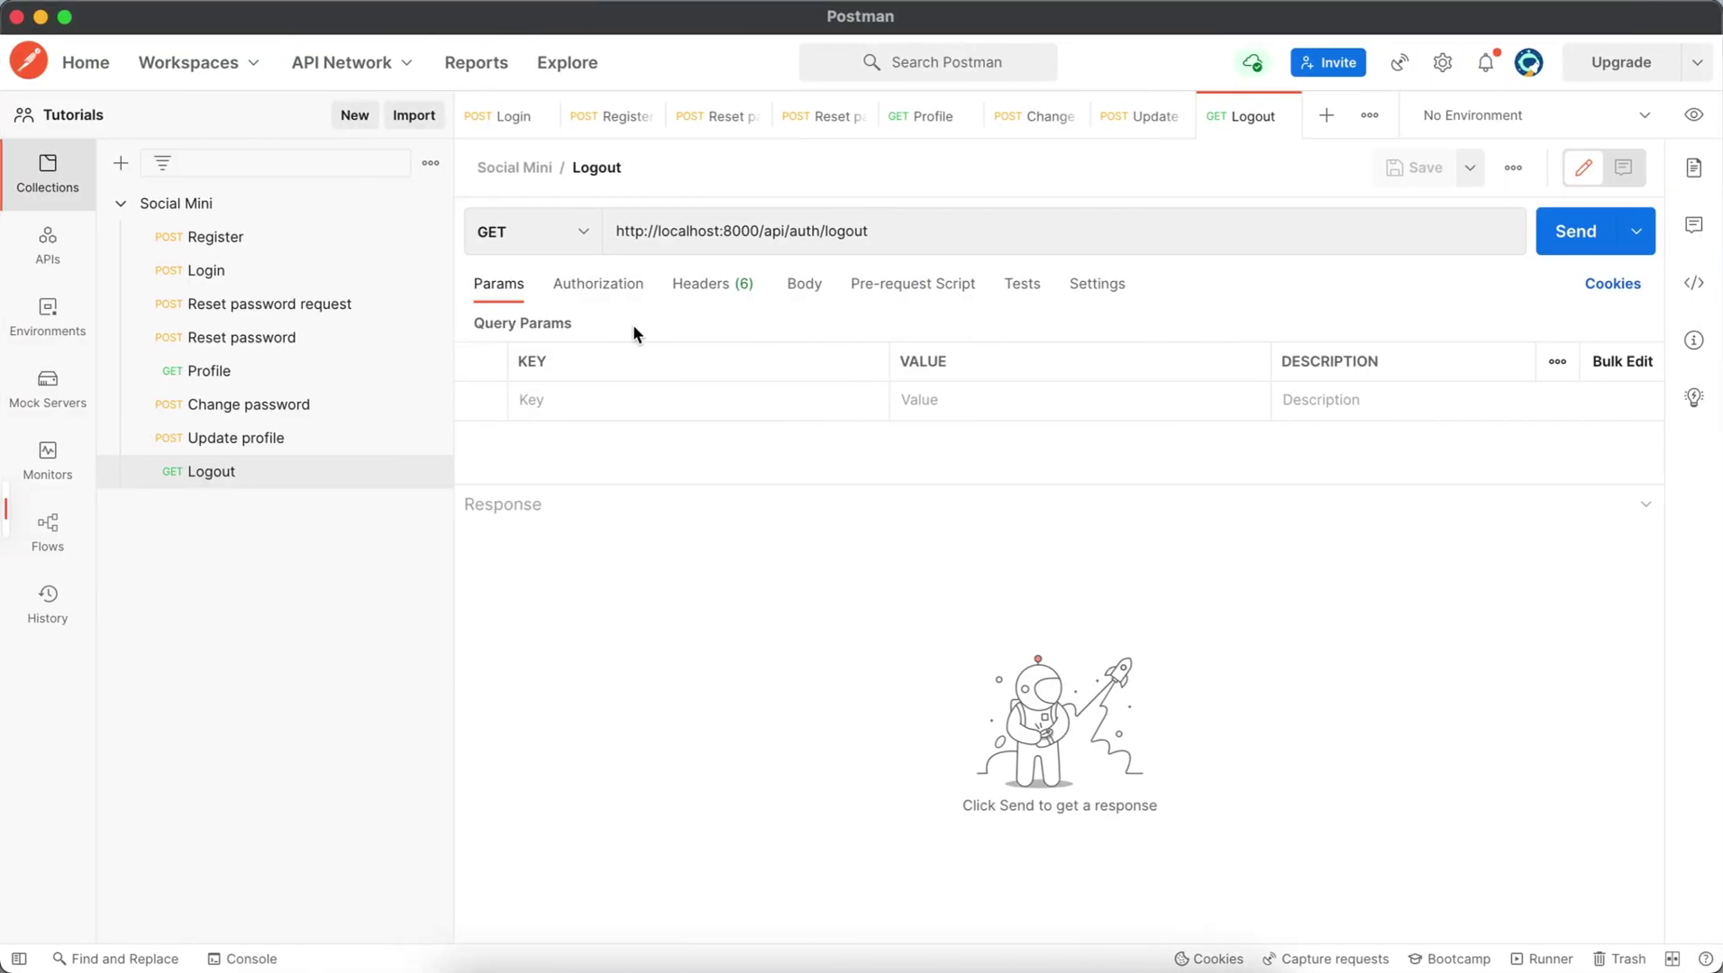
left_click(238, 237)
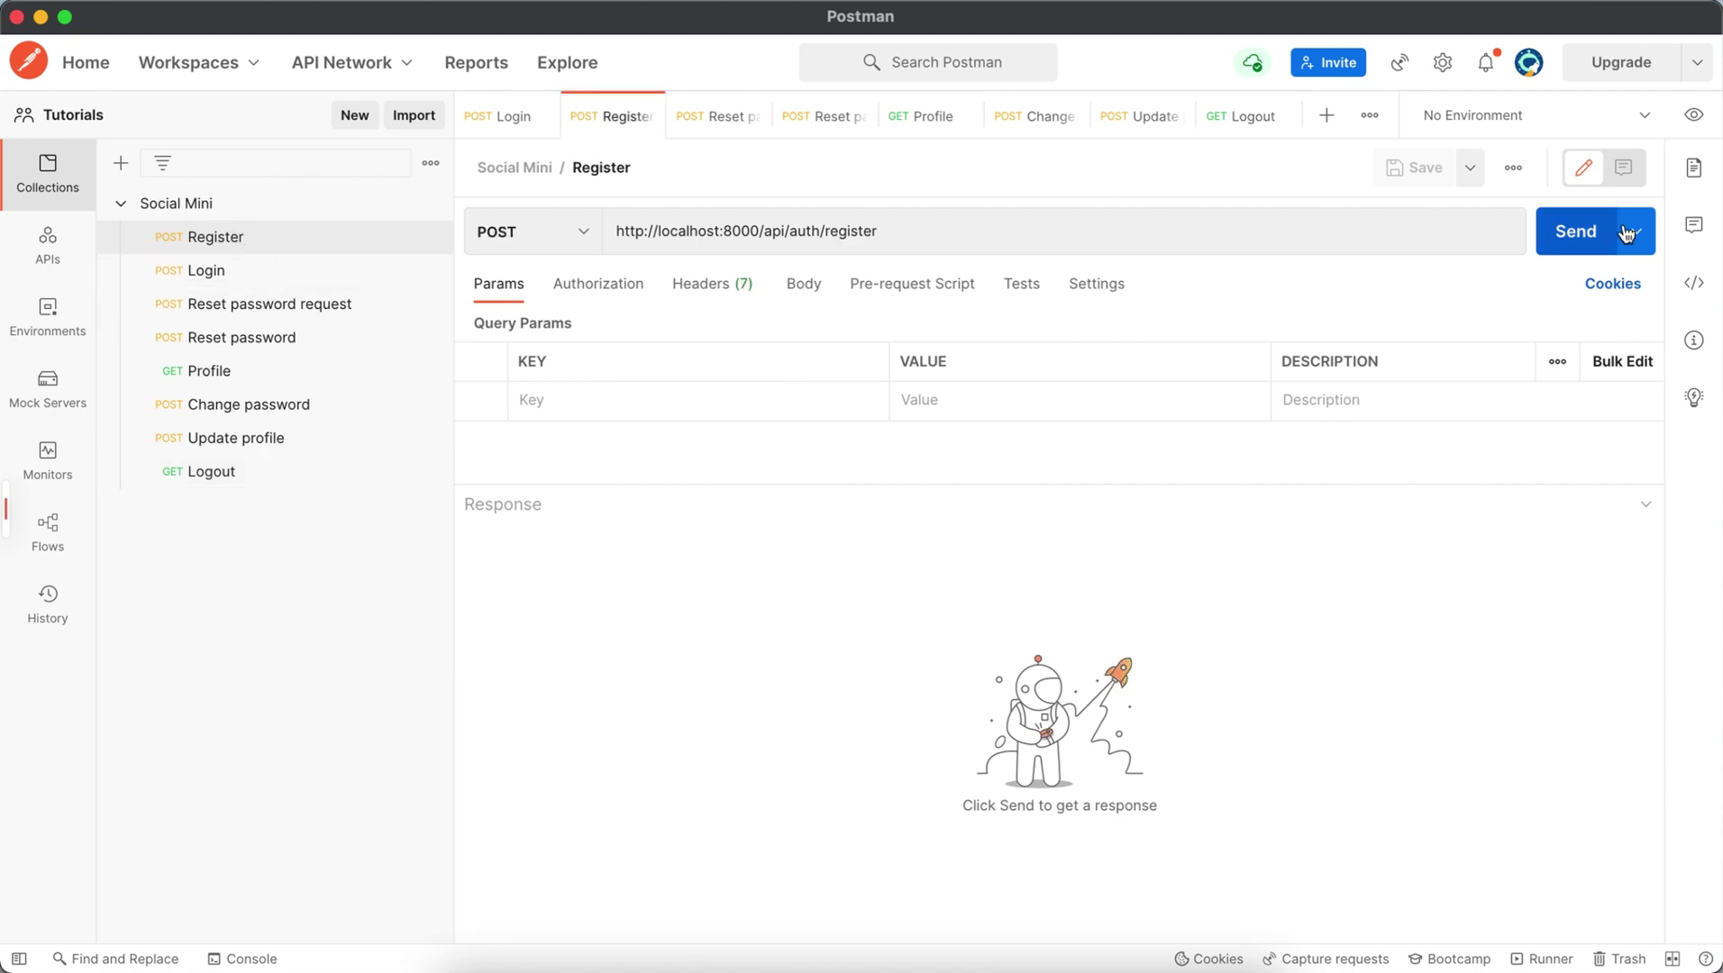
left_click(1566, 230)
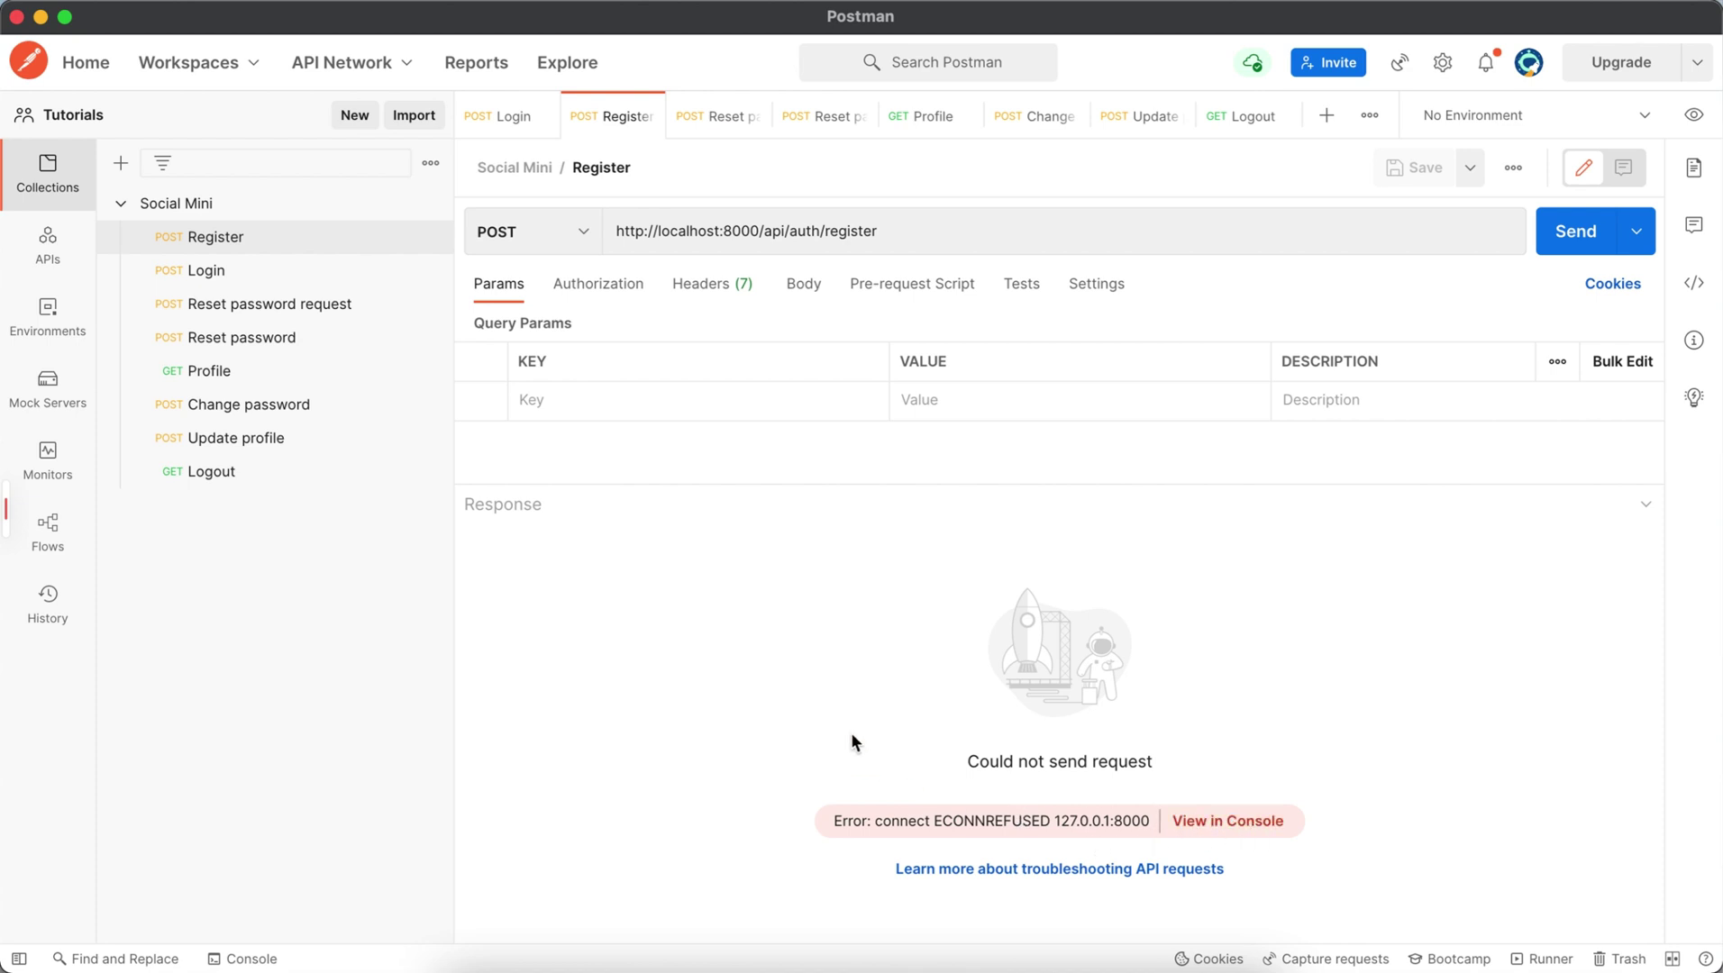
Start php artisan serve in the VS Code terminal and resend Register
key("super+Tab")
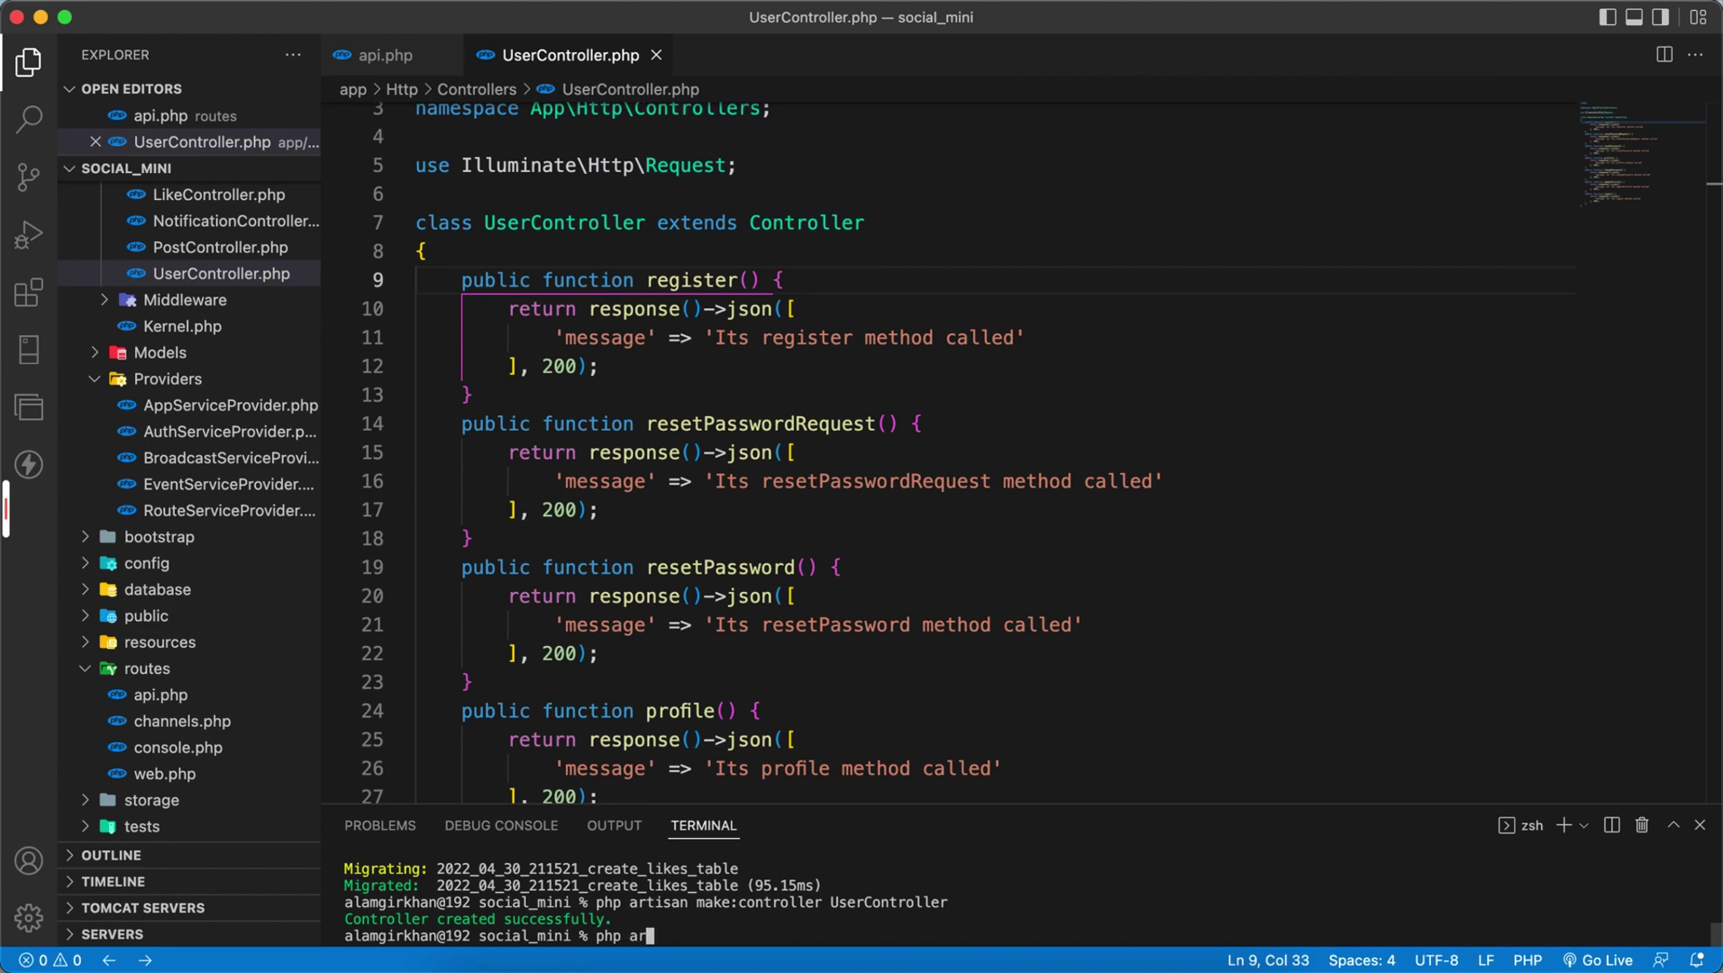
type("tisan serve")
key("Return")
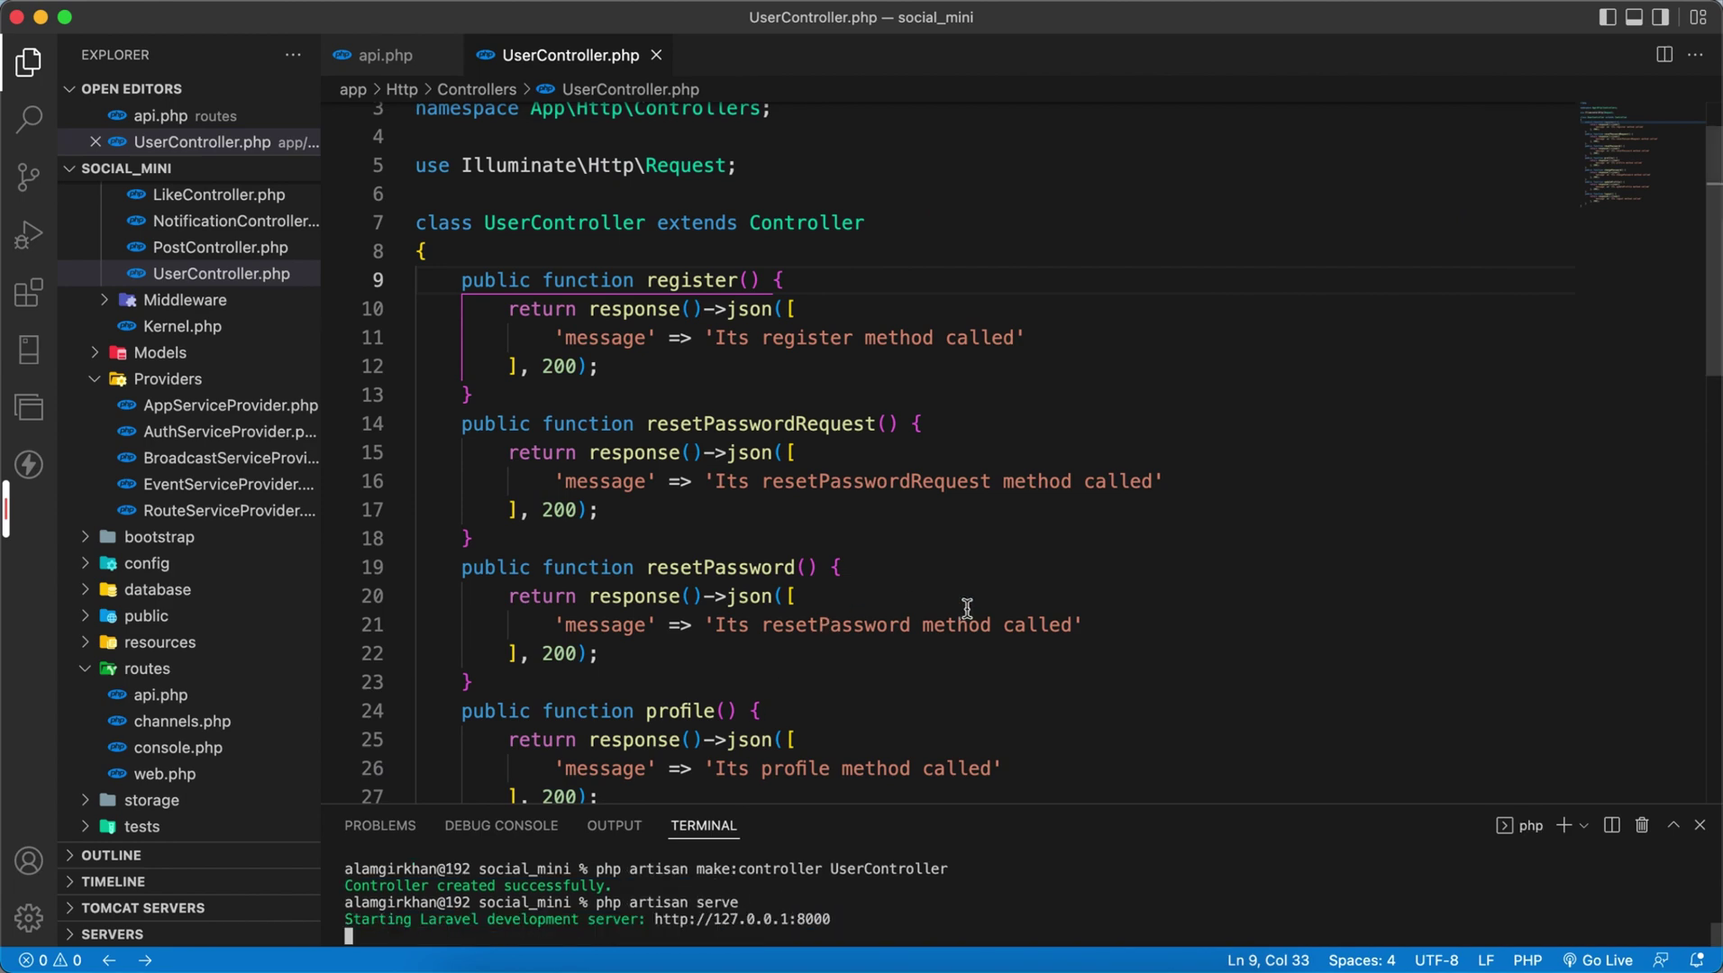
key("super+Tab")
left_click(1564, 252)
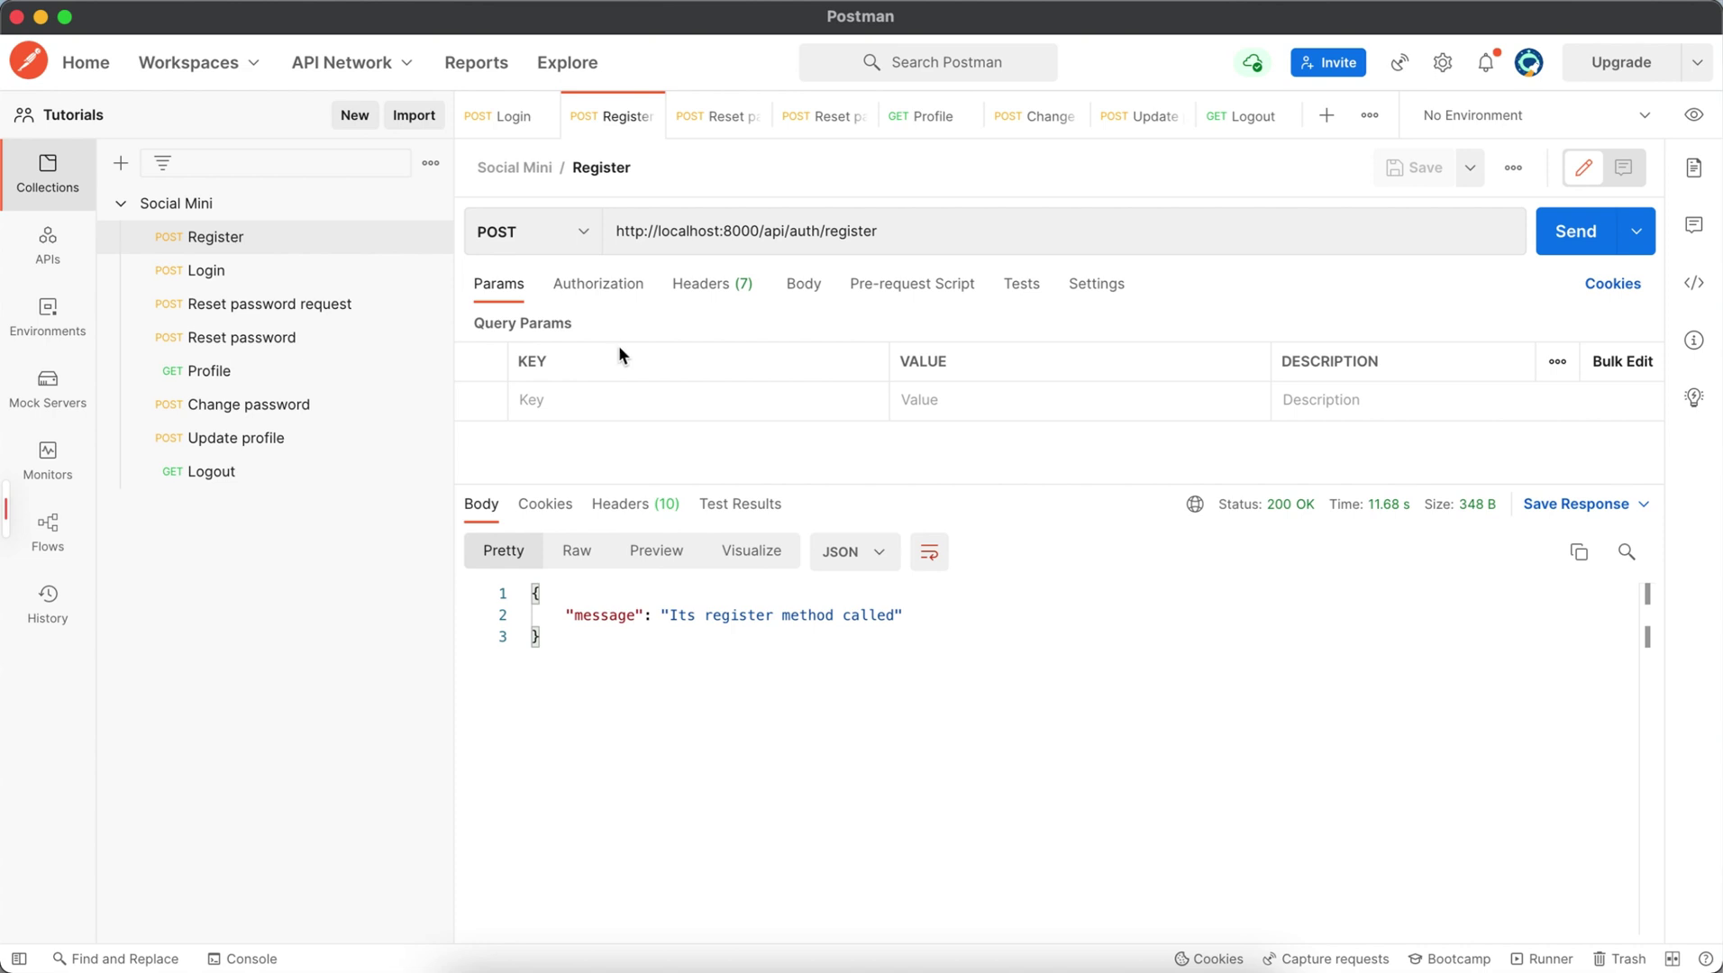
Replace the mistaken Accept query parameter with an Accept: application/json header on Register, and save
left_click(606, 408)
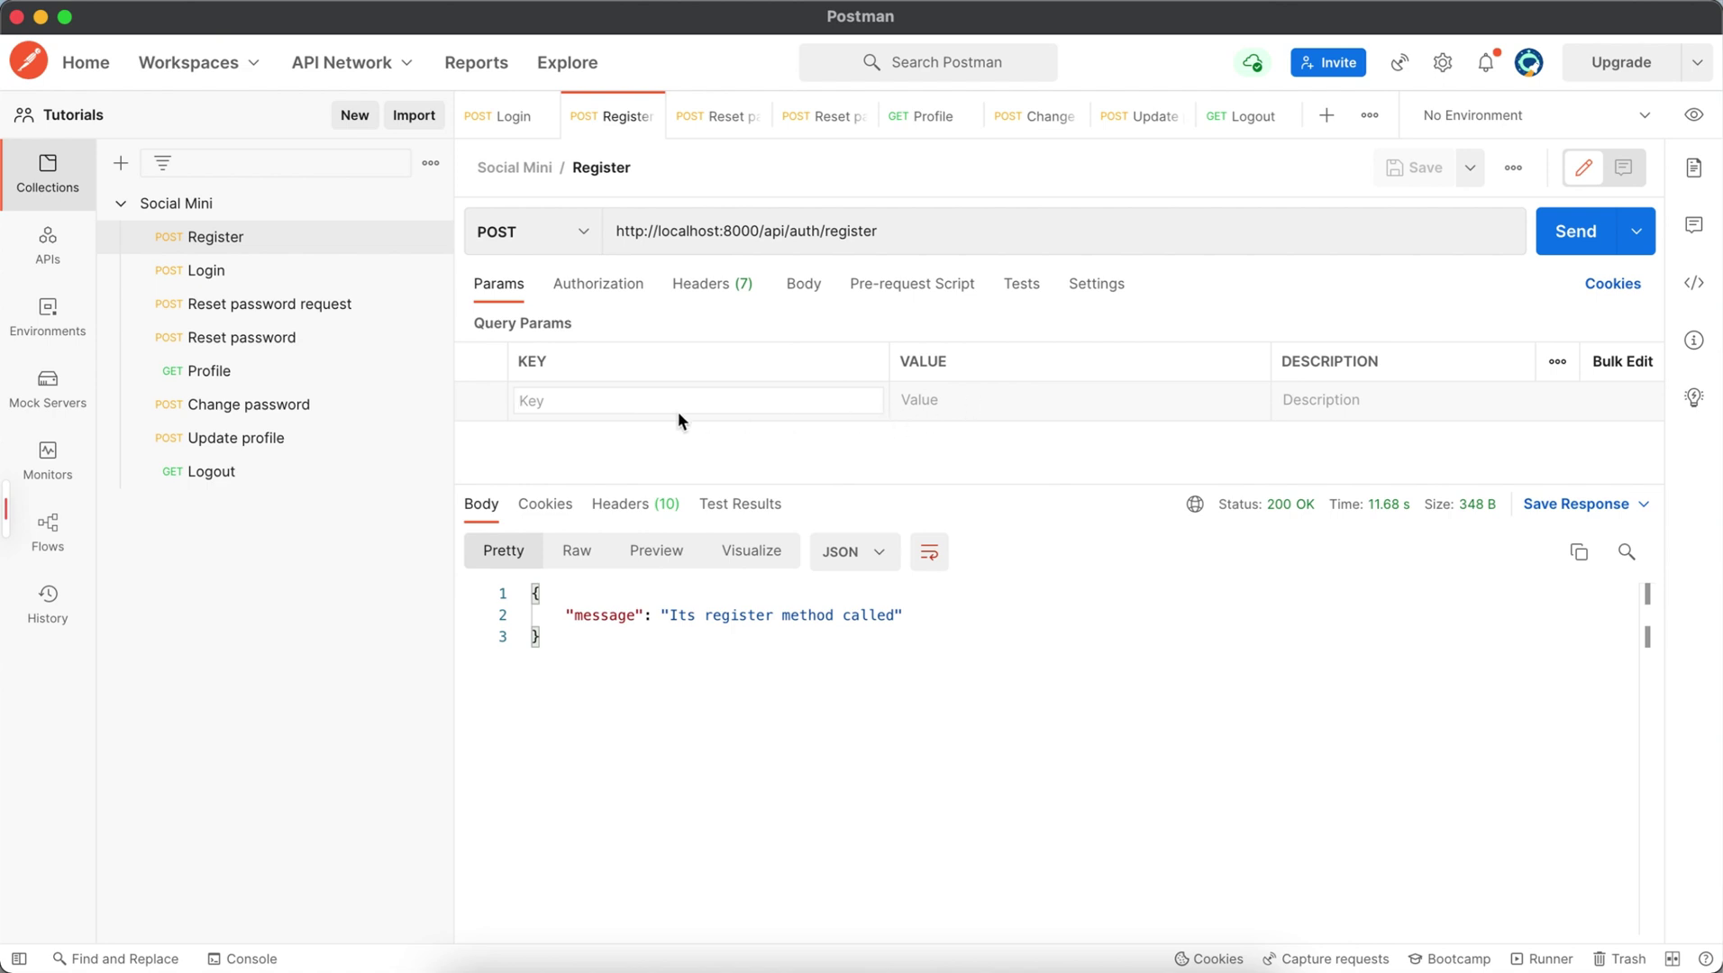
type("Accept")
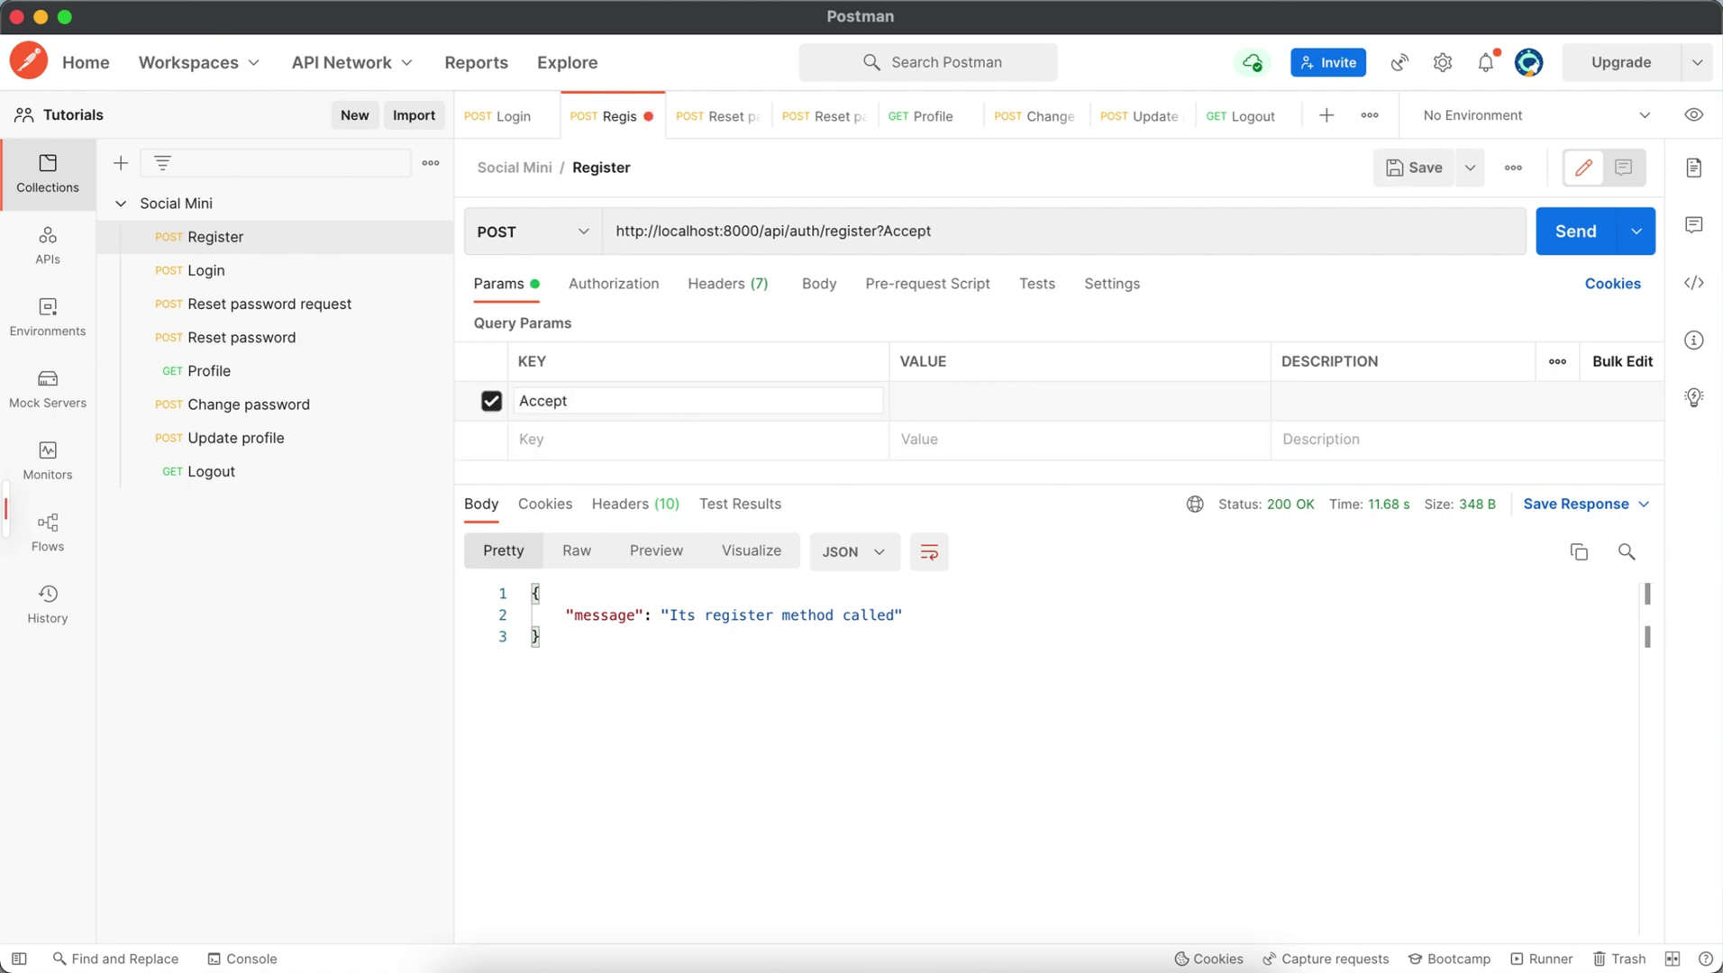
key("BackSpace")
key("BackSpace")
key("BackSpace")
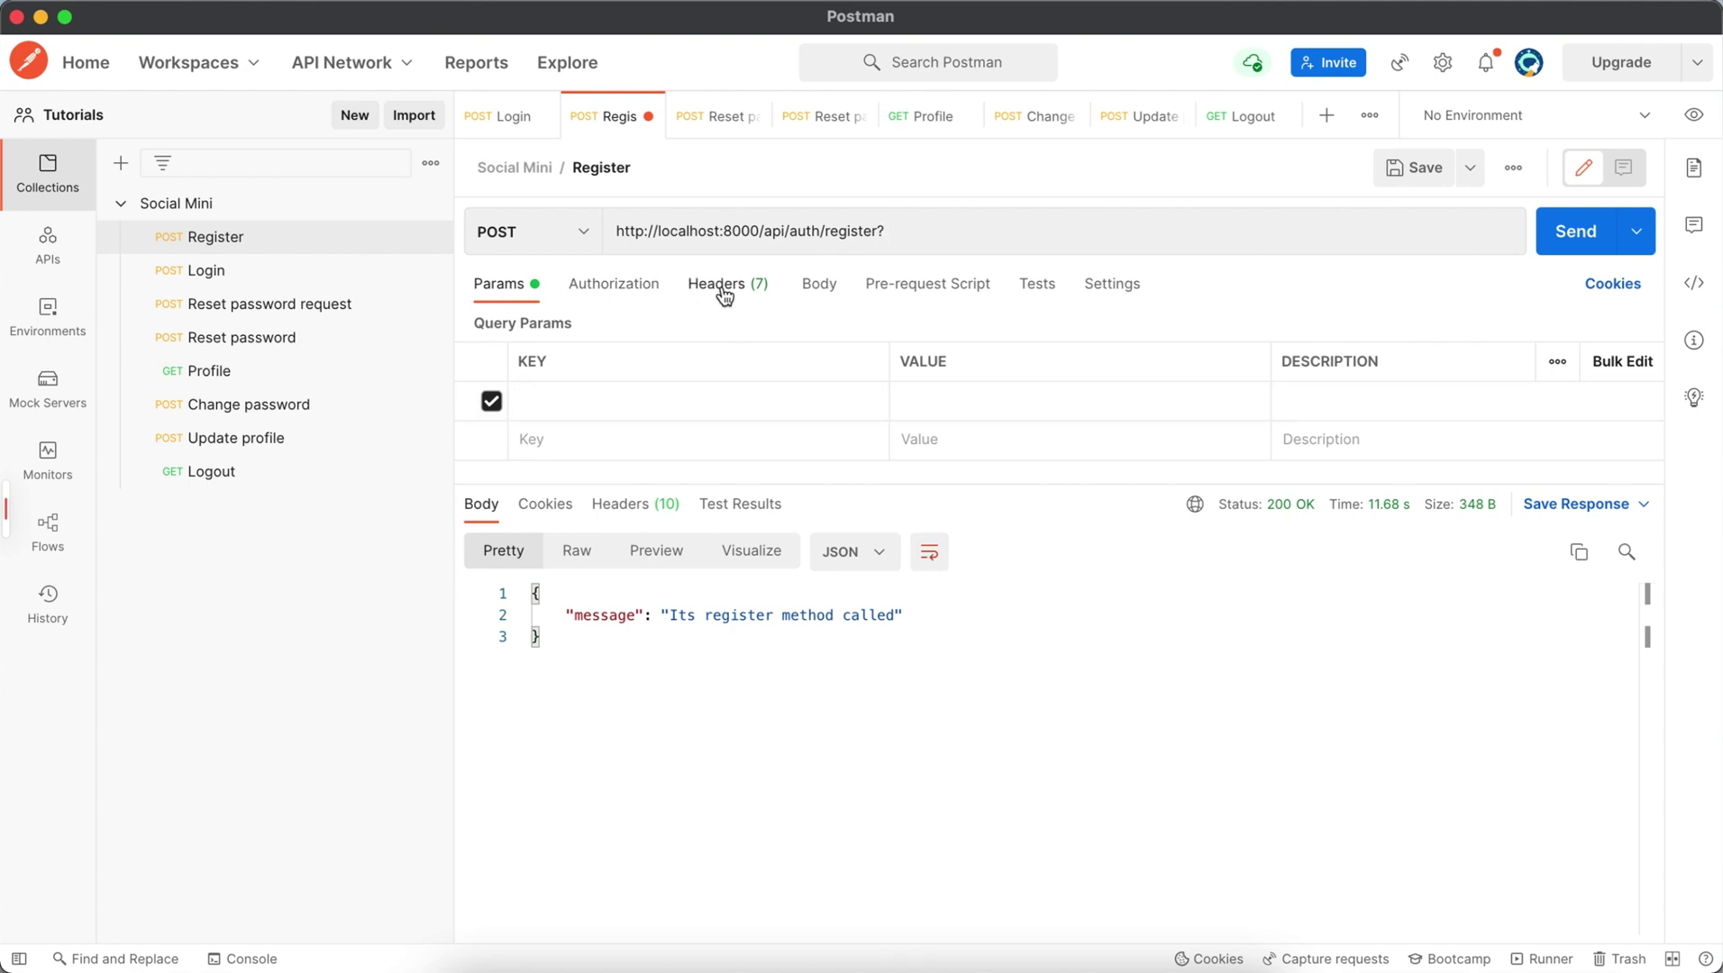
left_click(727, 284)
left_click(635, 391)
type("Acc")
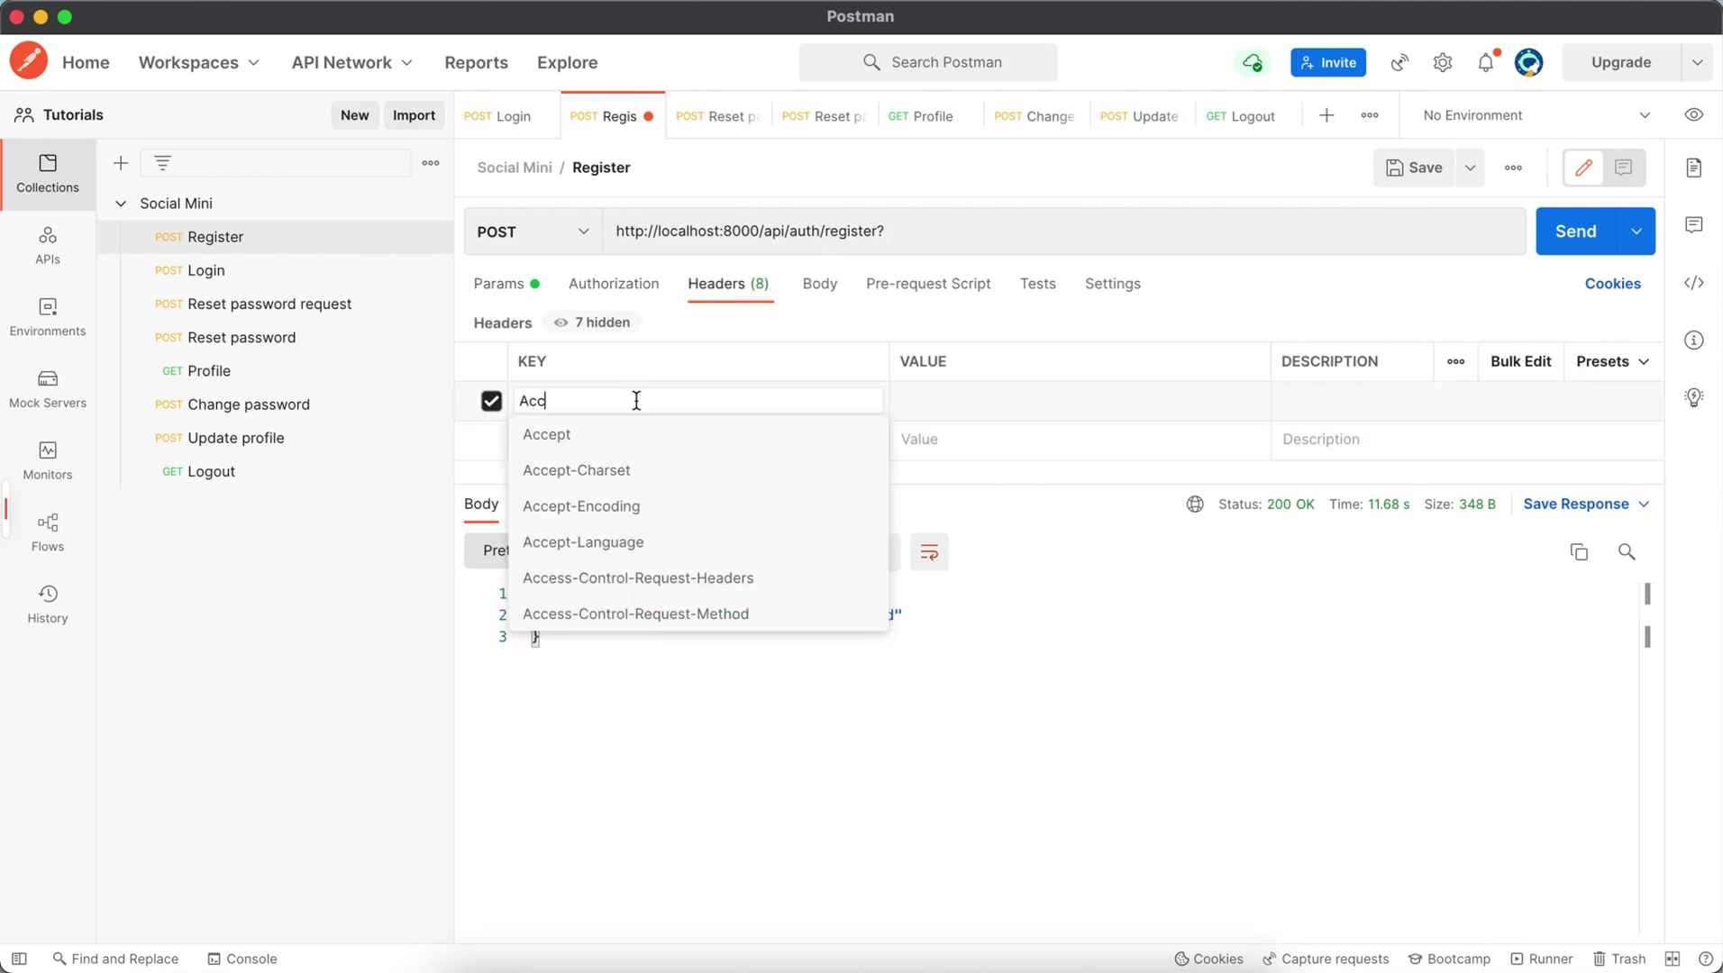
left_click(643, 430)
left_click(946, 397)
type("a")
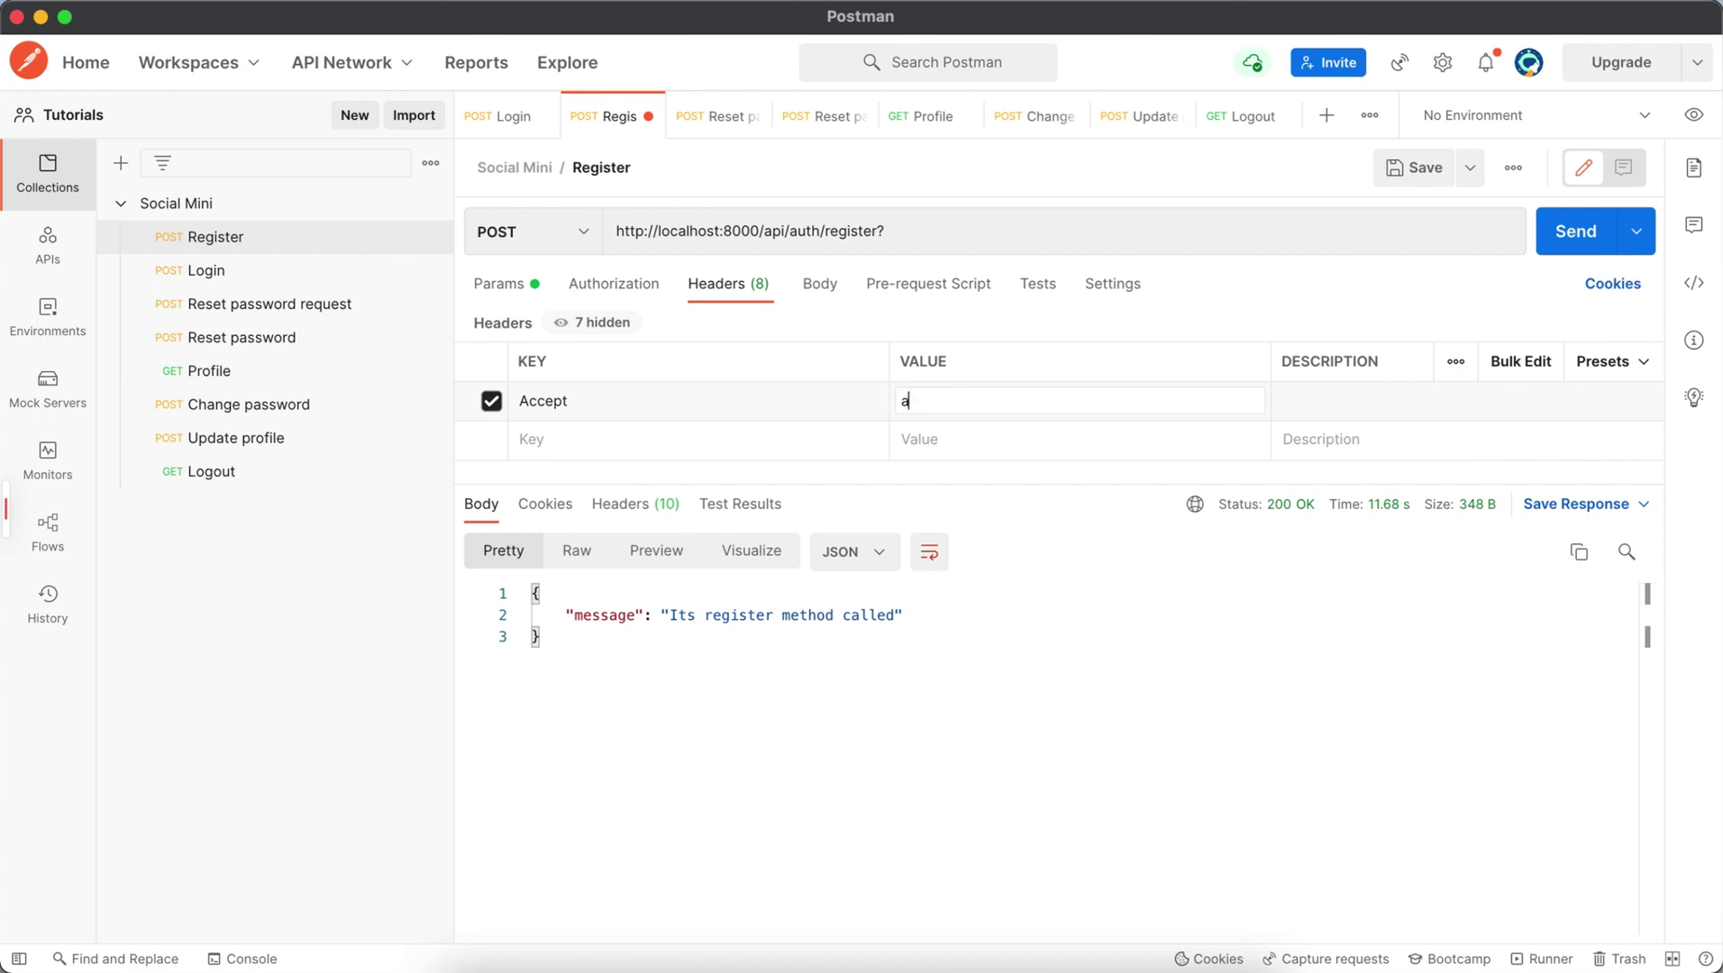
type("pplica")
left_click(1008, 506)
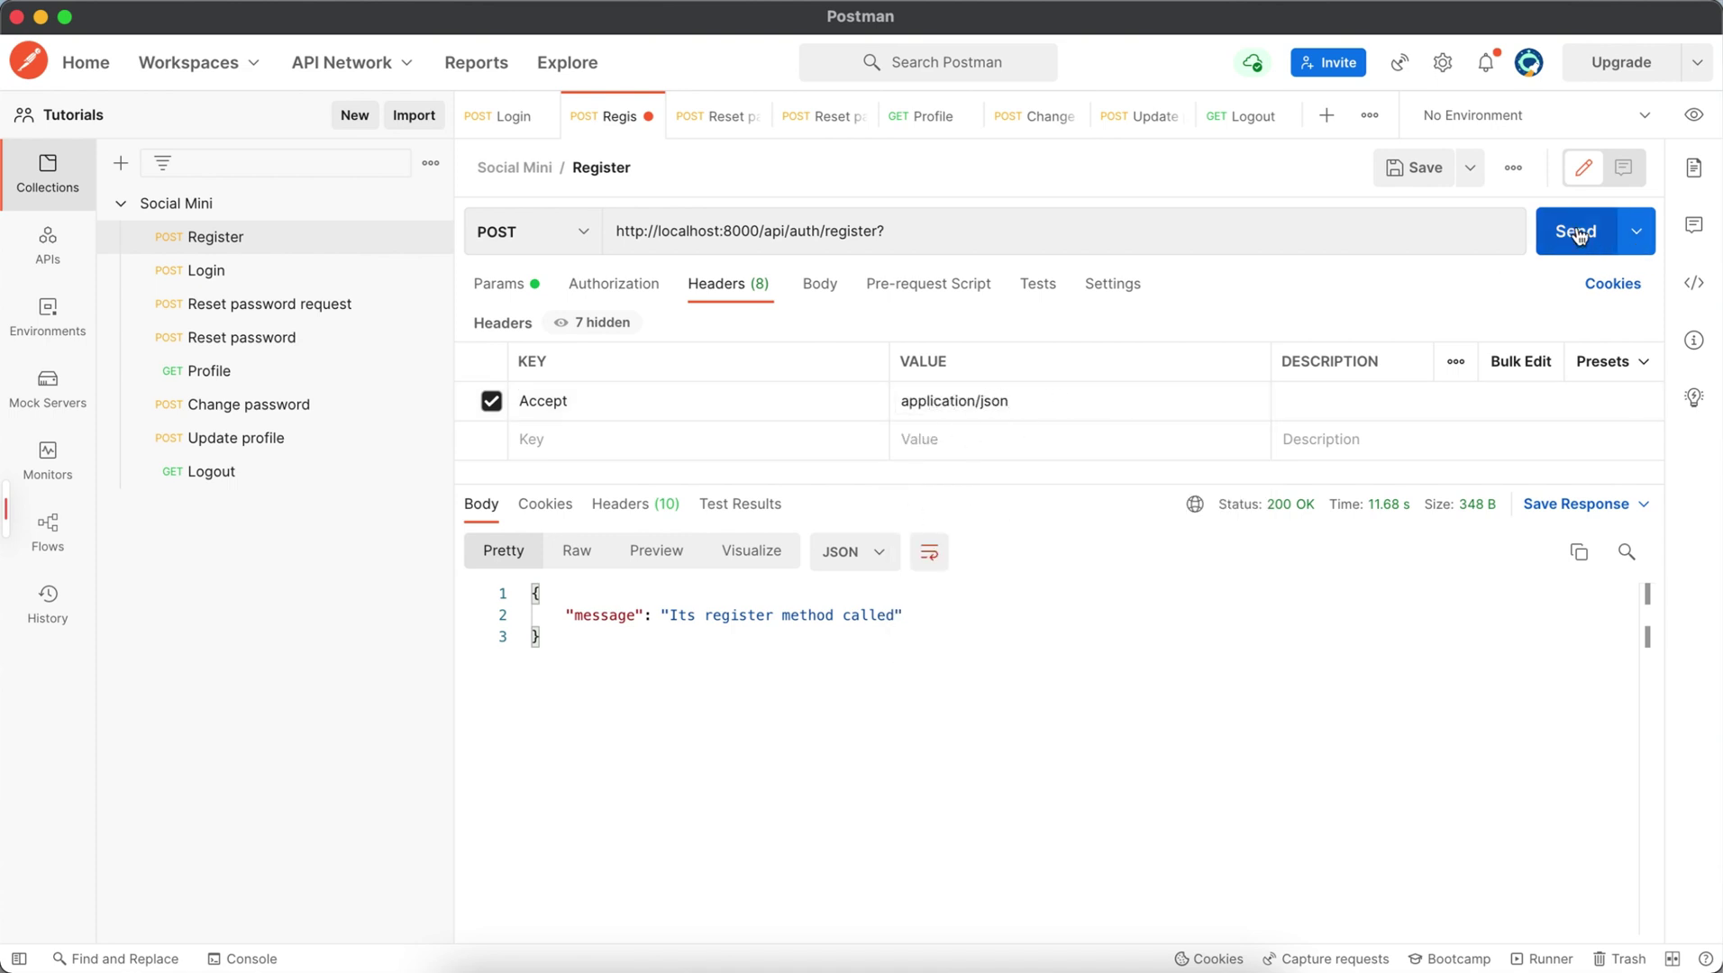
left_click(979, 722)
key("ctrl+s")
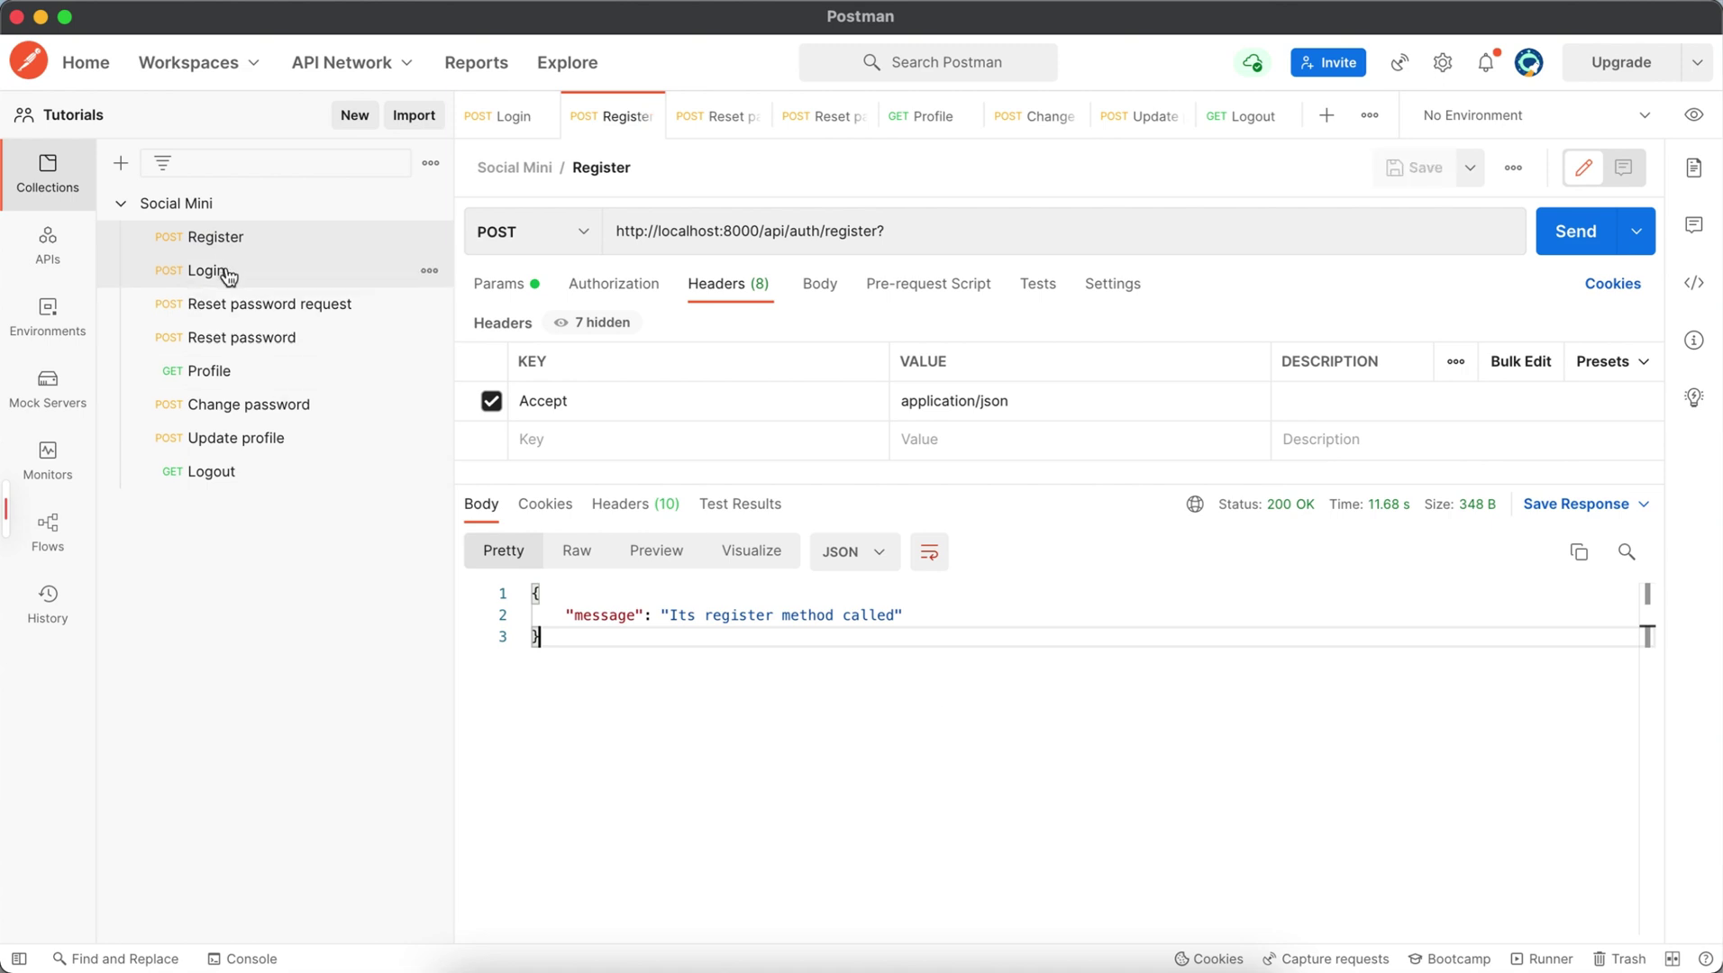
Add an Accept: application/json header to the Login request
left_click(227, 273)
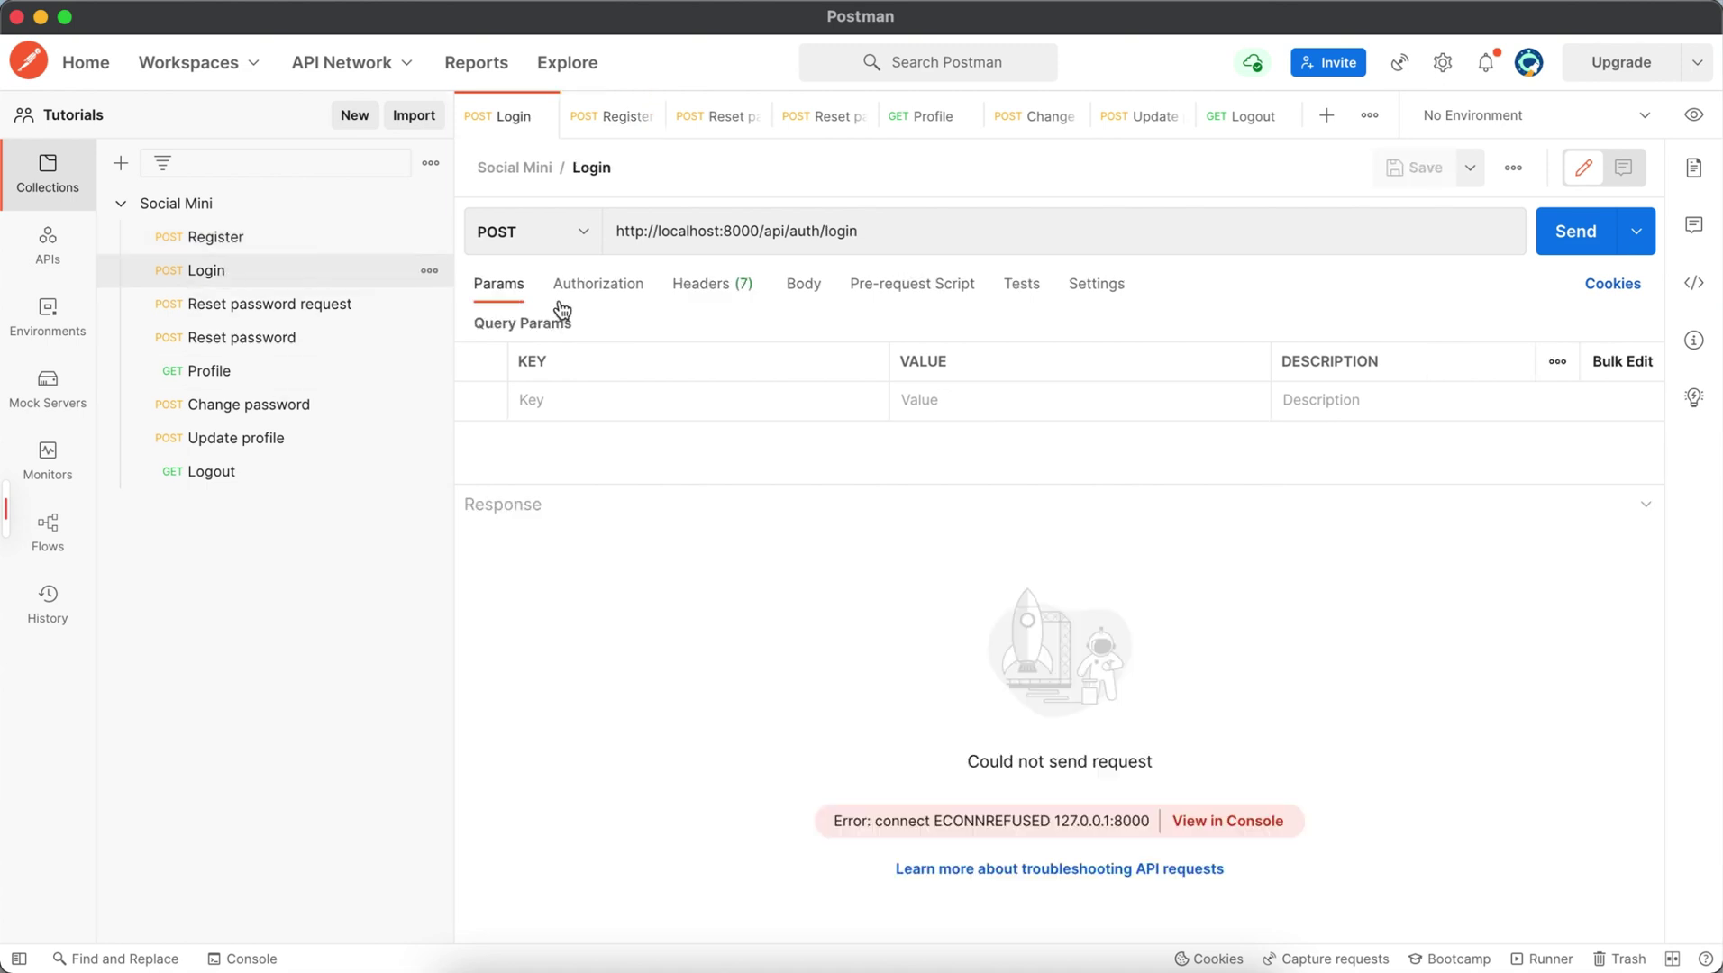
left_click(696, 293)
left_click(651, 389)
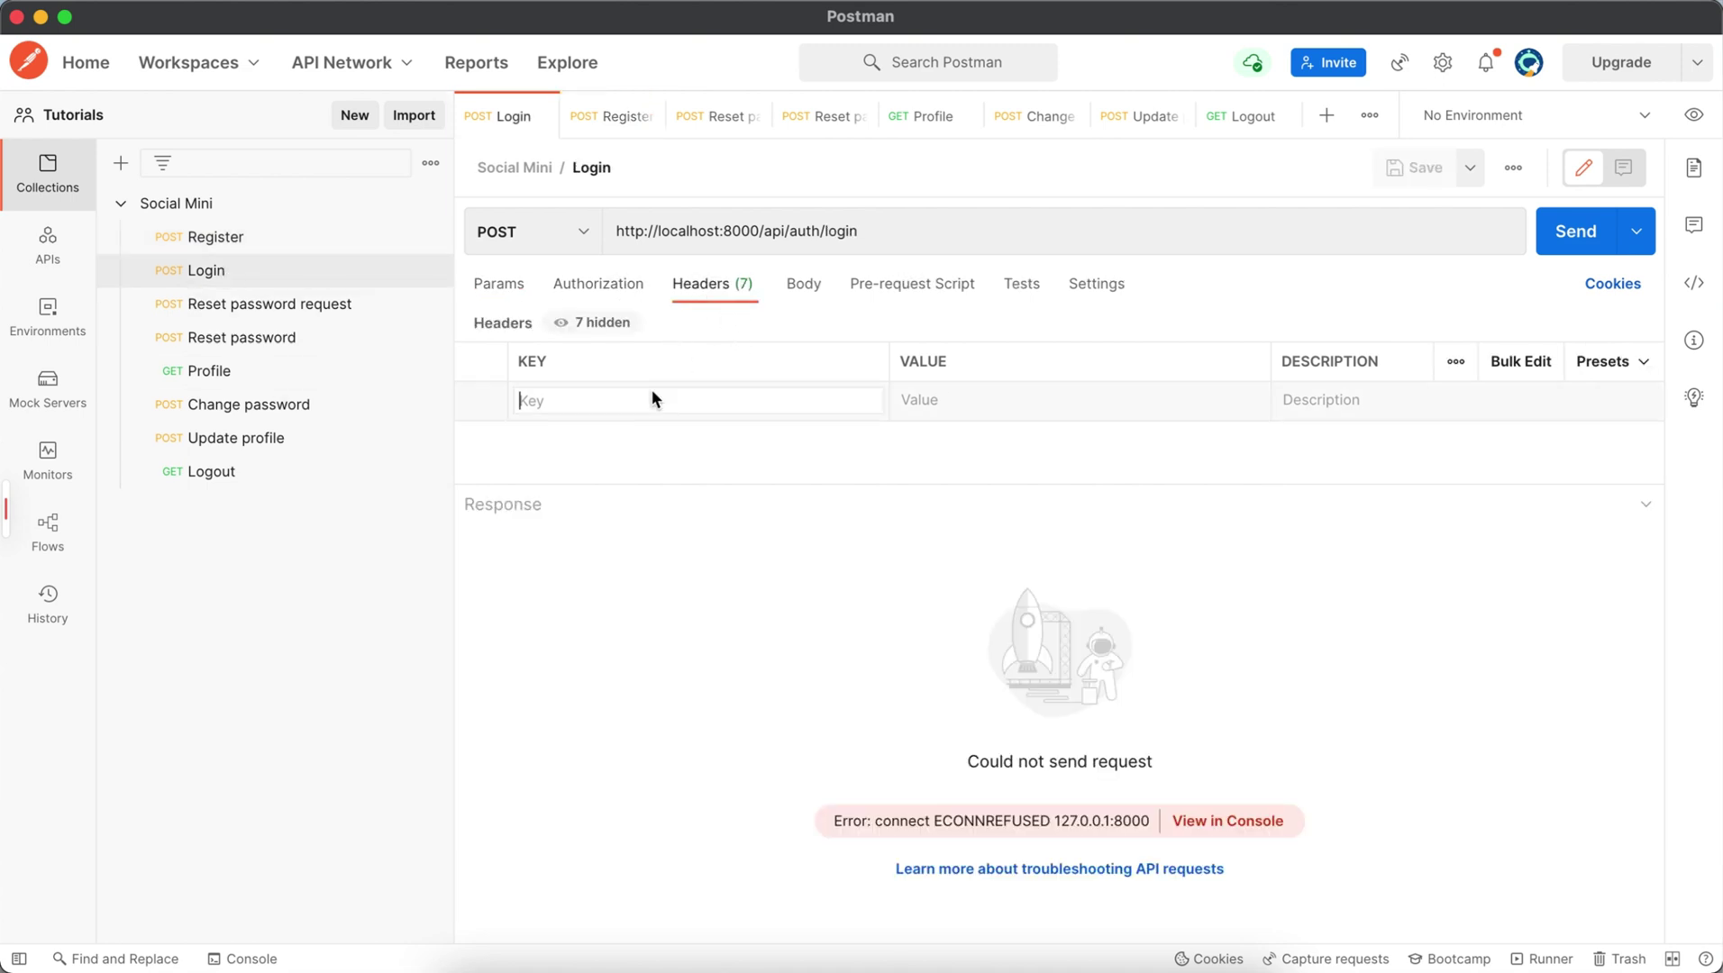
type("Acc")
left_click(548, 434)
type("appli")
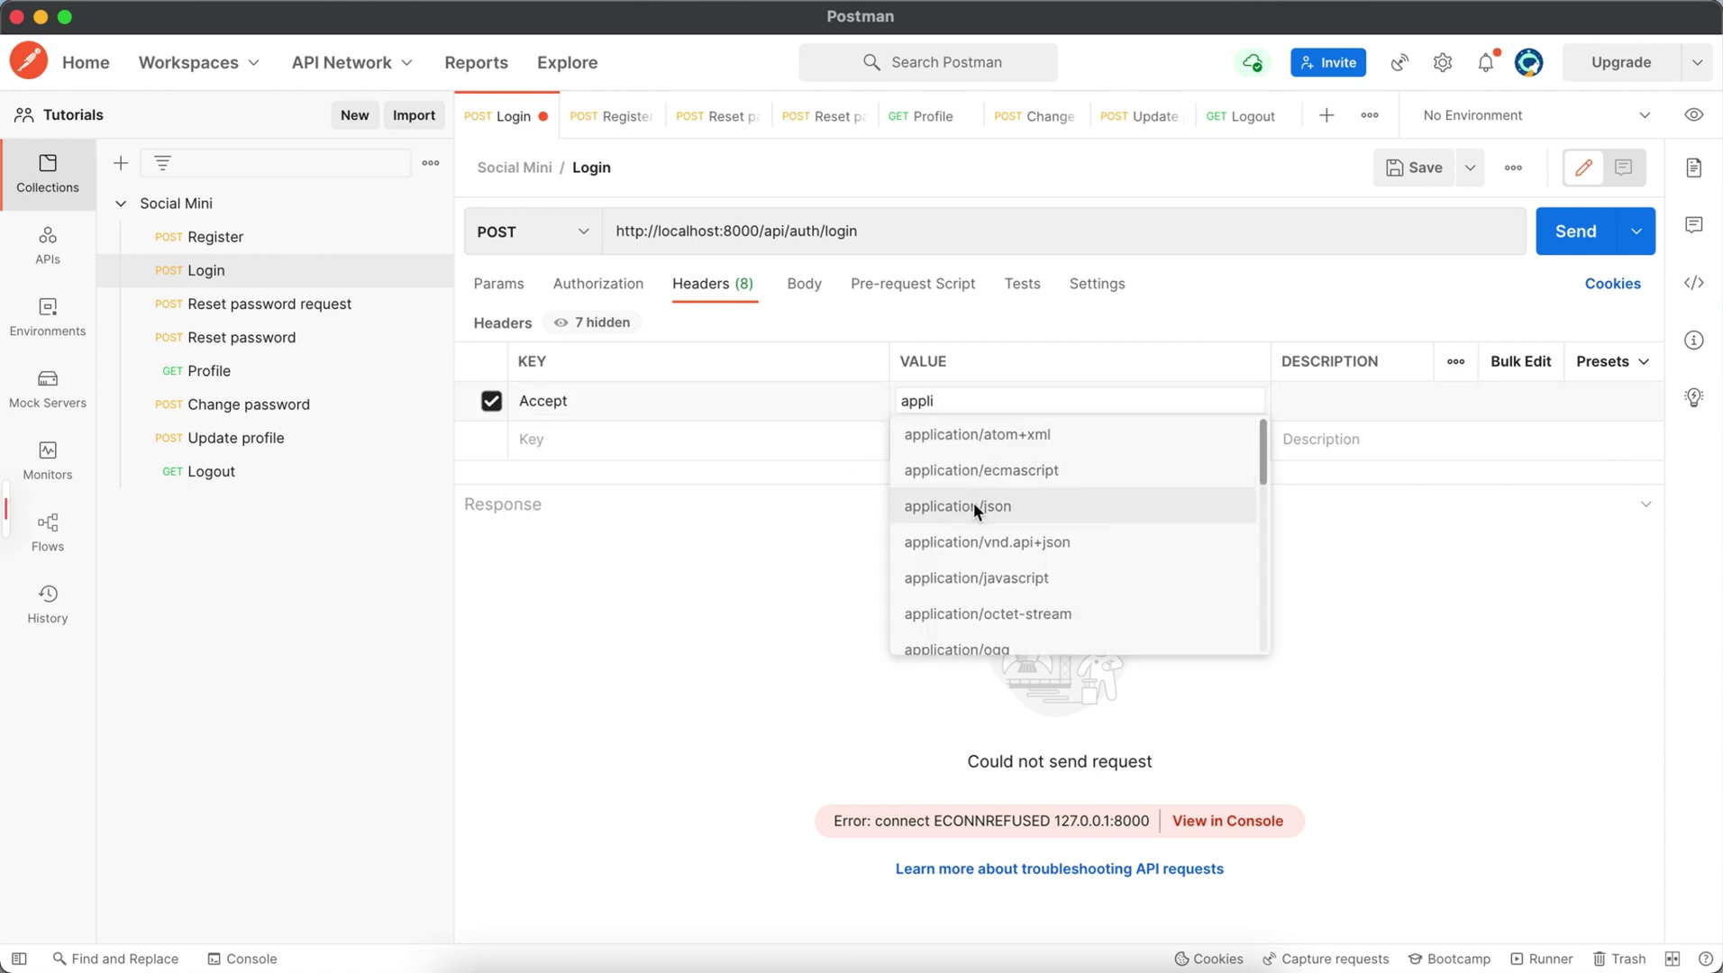
left_click(973, 506)
Add Accept: application/json headers to the Reset password and Change password requests
left_click(222, 307)
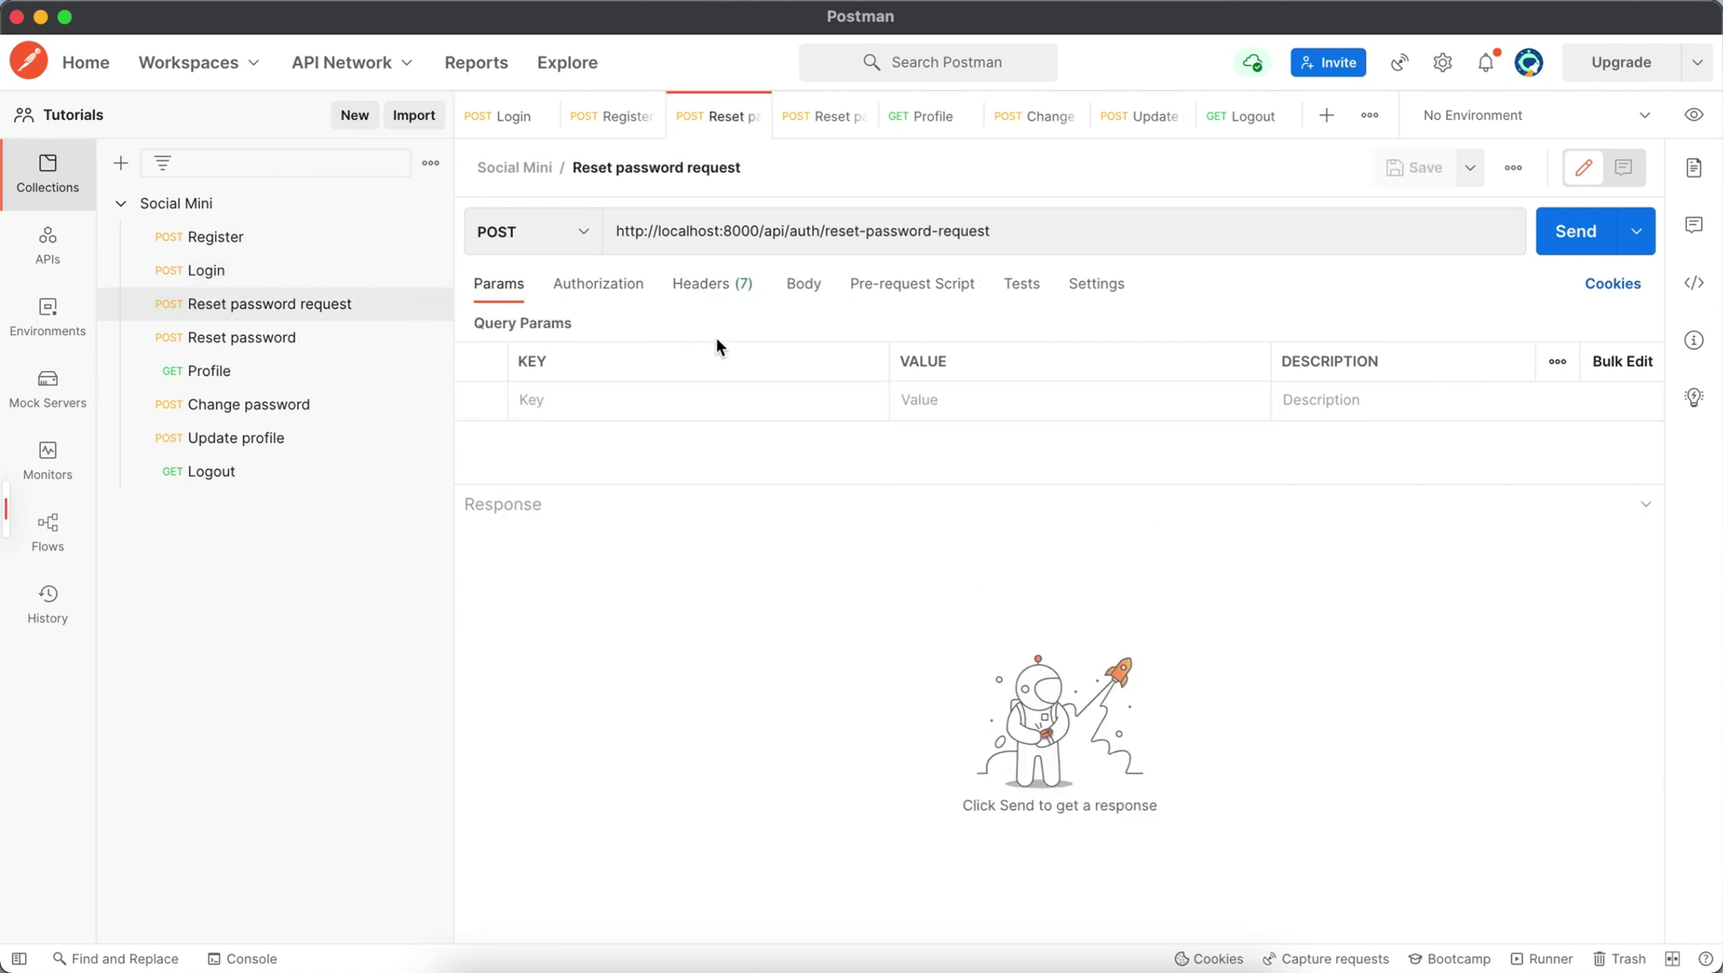
left_click(712, 284)
left_click(651, 401)
type("Accept")
key("Tab")
type("application/json")
left_click(243, 337)
left_click(627, 401)
type("Accept")
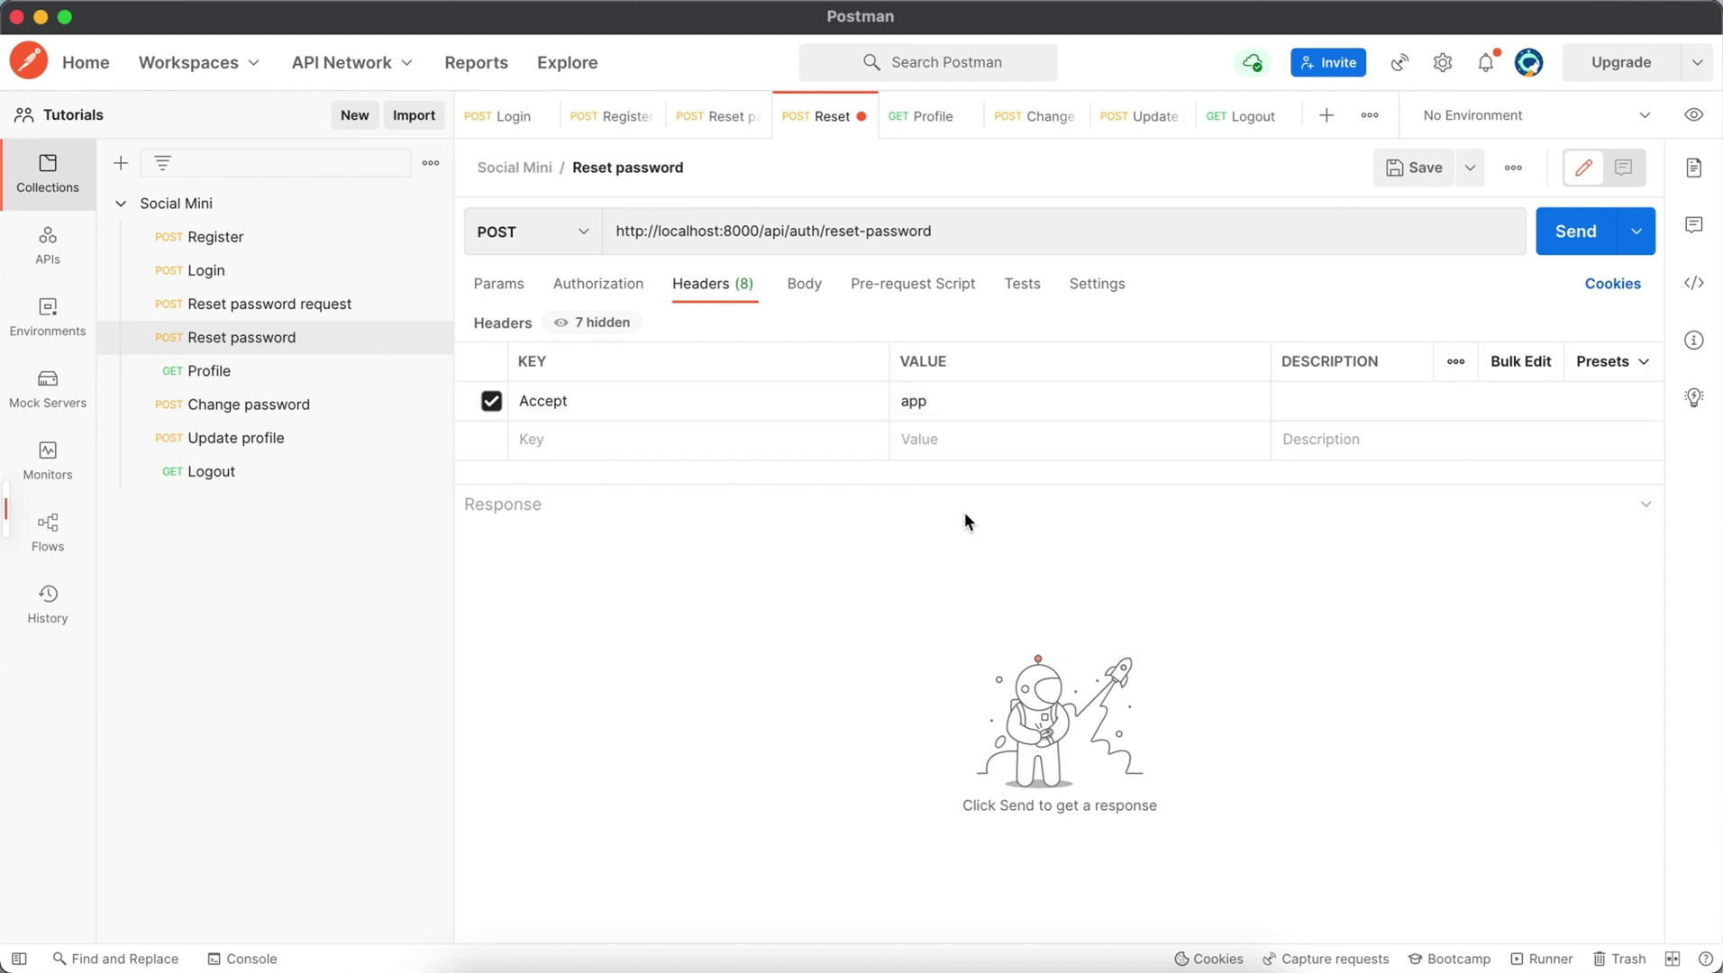
type("application/json")
left_click(249, 404)
type("Accept")
key("Tab")
type("a")
left_click(962, 506)
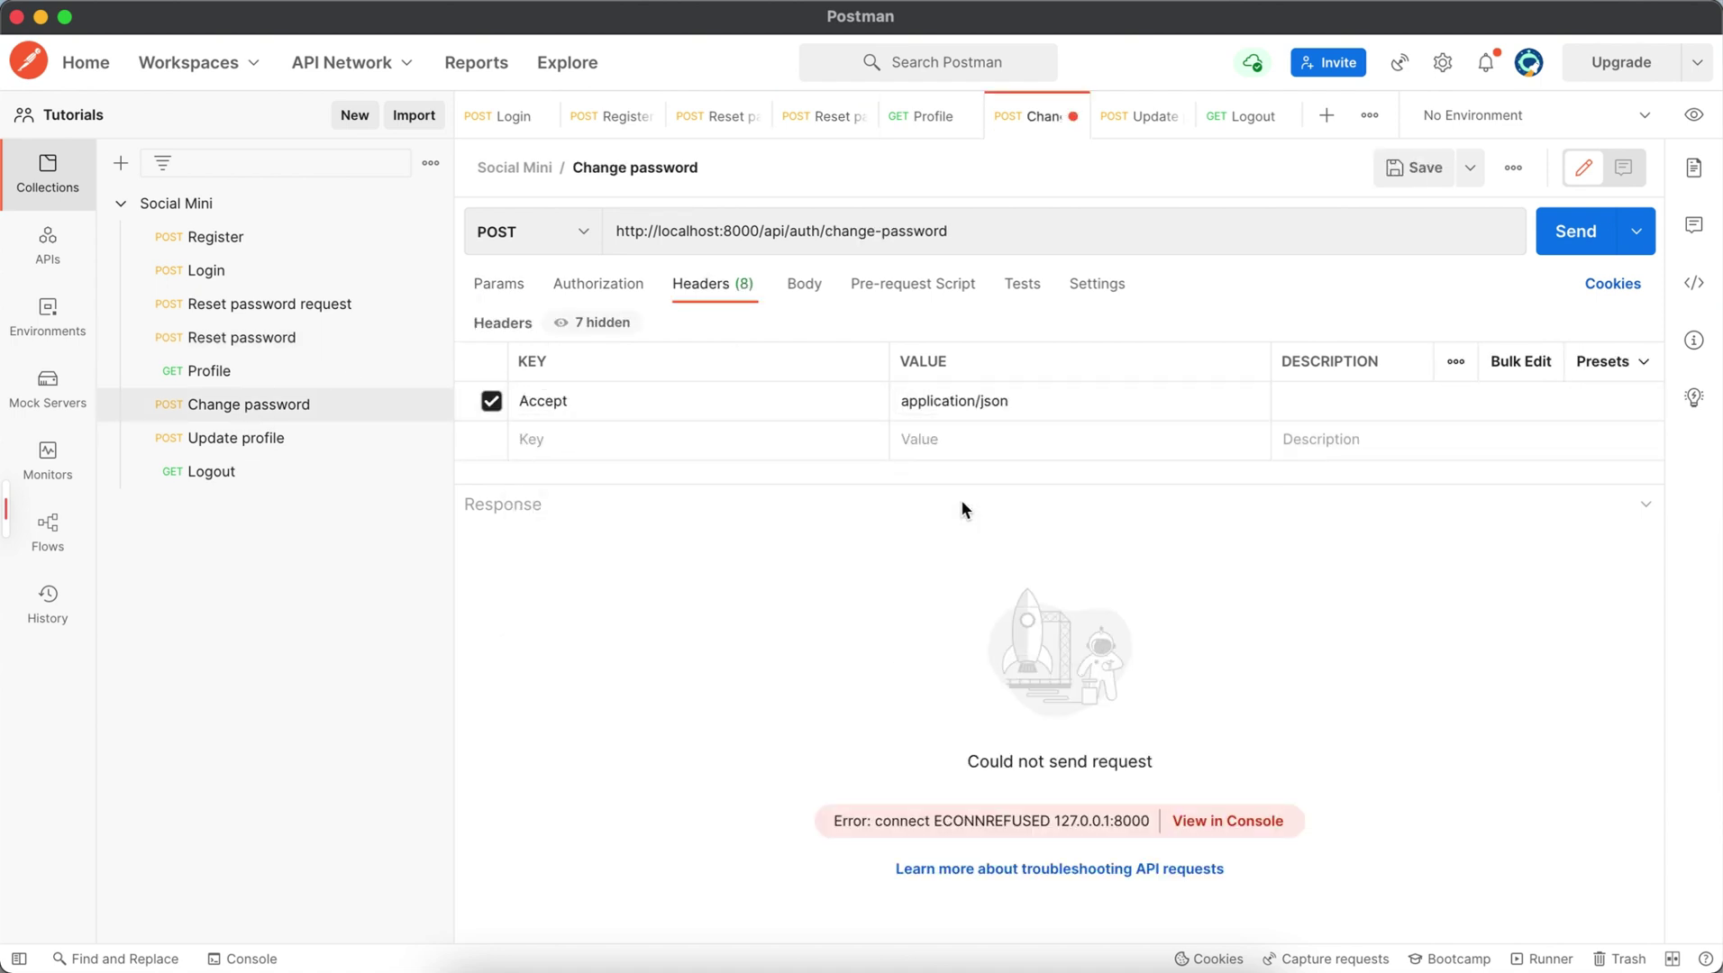
Give the Update profile request an Accept: application/json header and save it
left_click(261, 438)
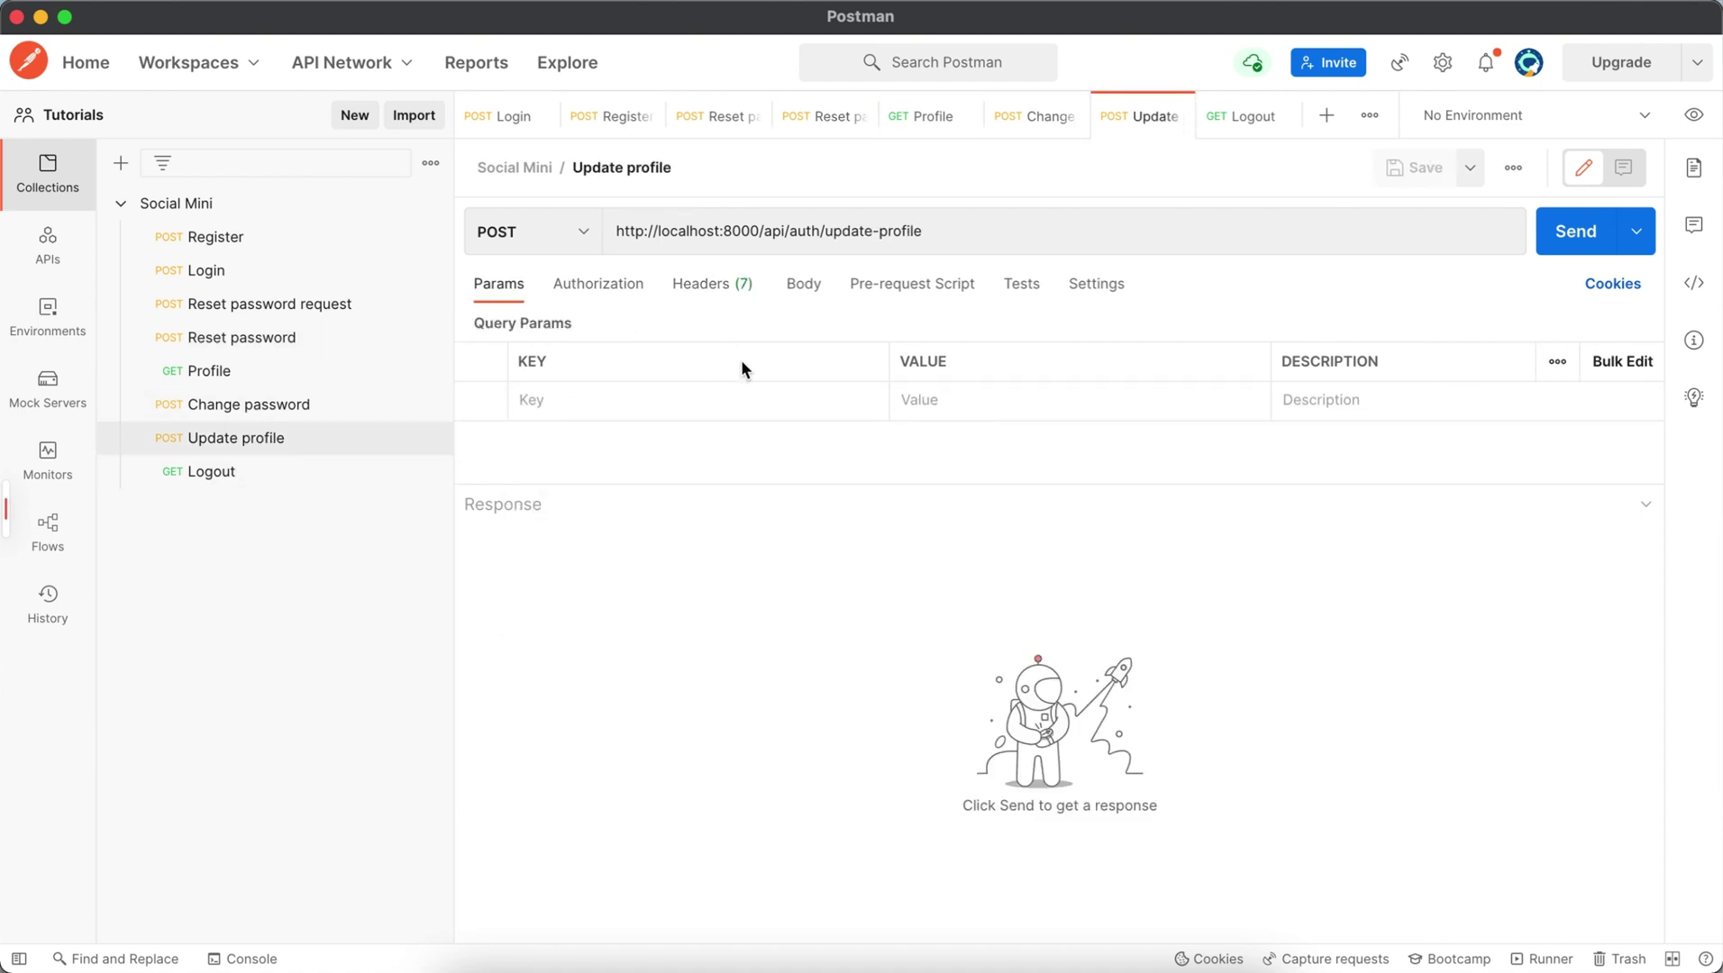
left_click(606, 398)
left_click(700, 284)
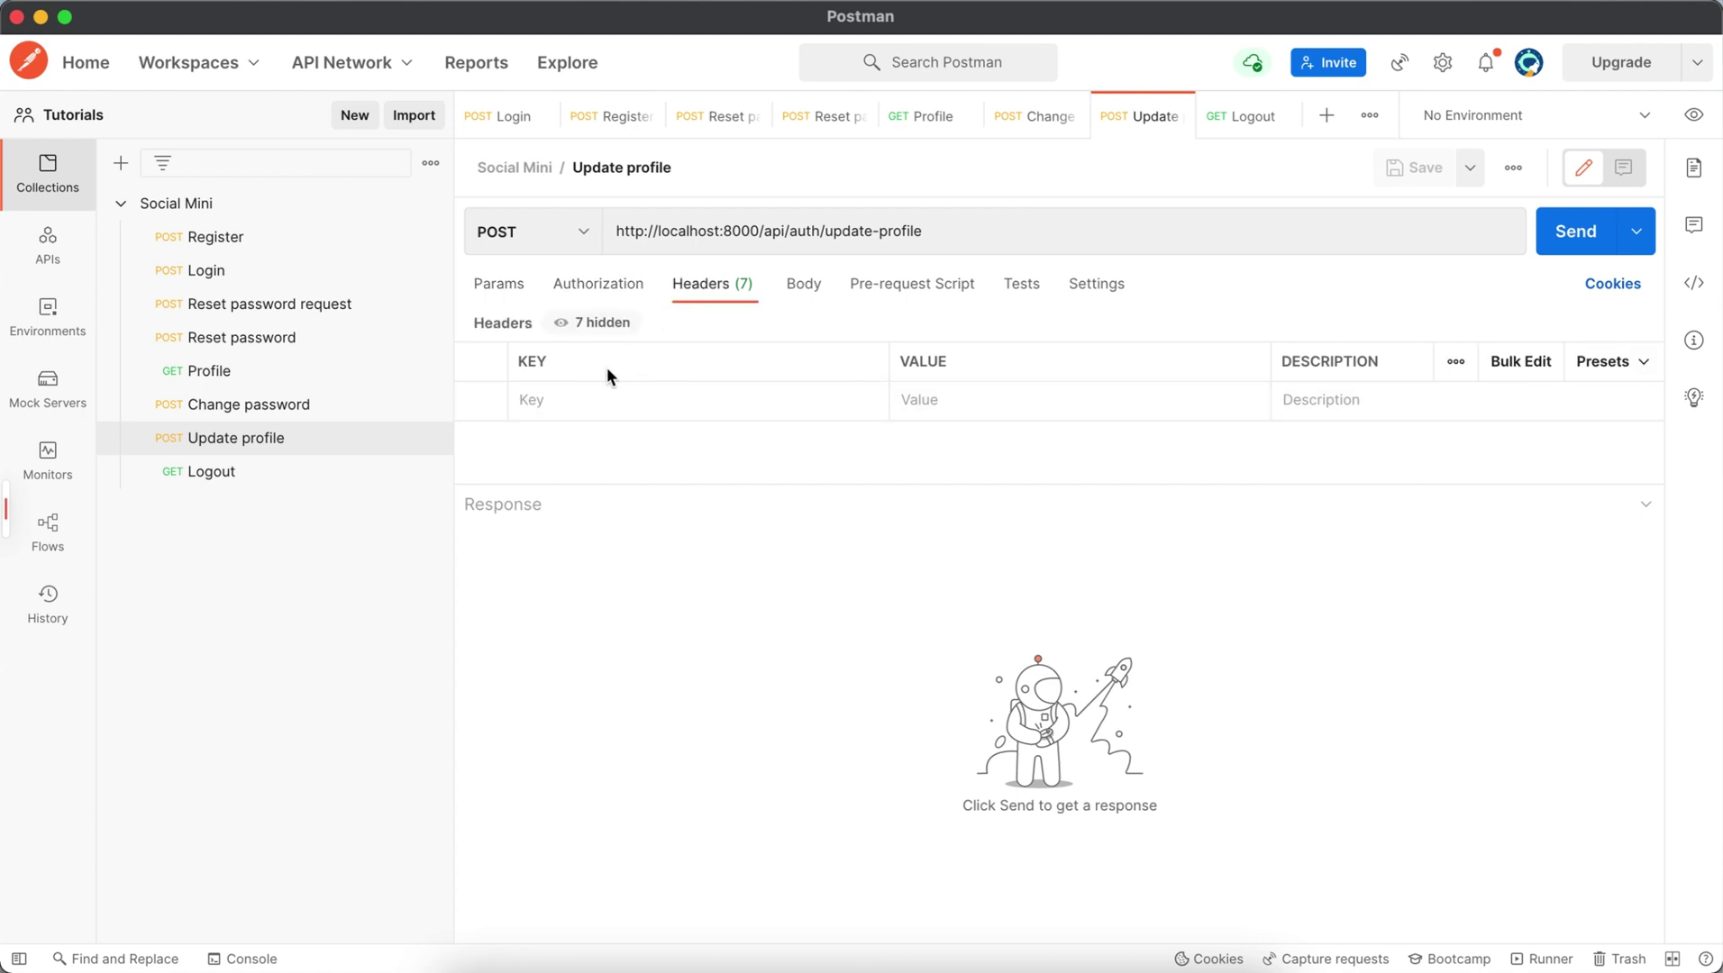
left_click(592, 394)
type("acc")
left_click(619, 427)
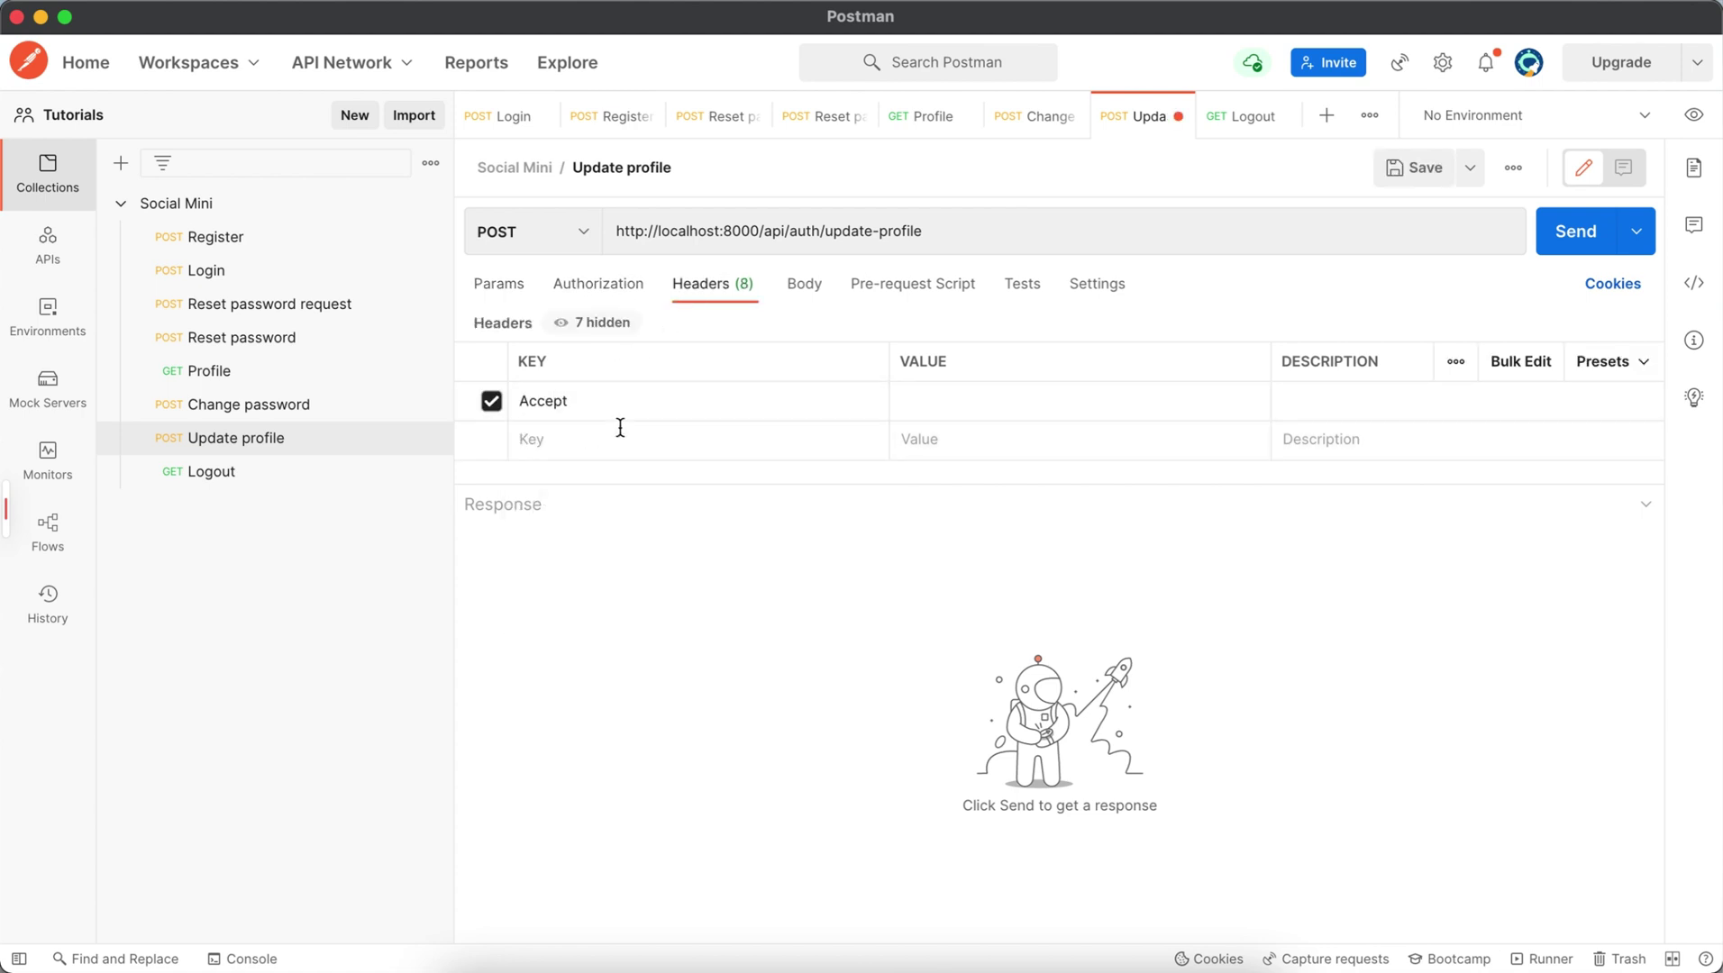
left_click(935, 413)
type("app")
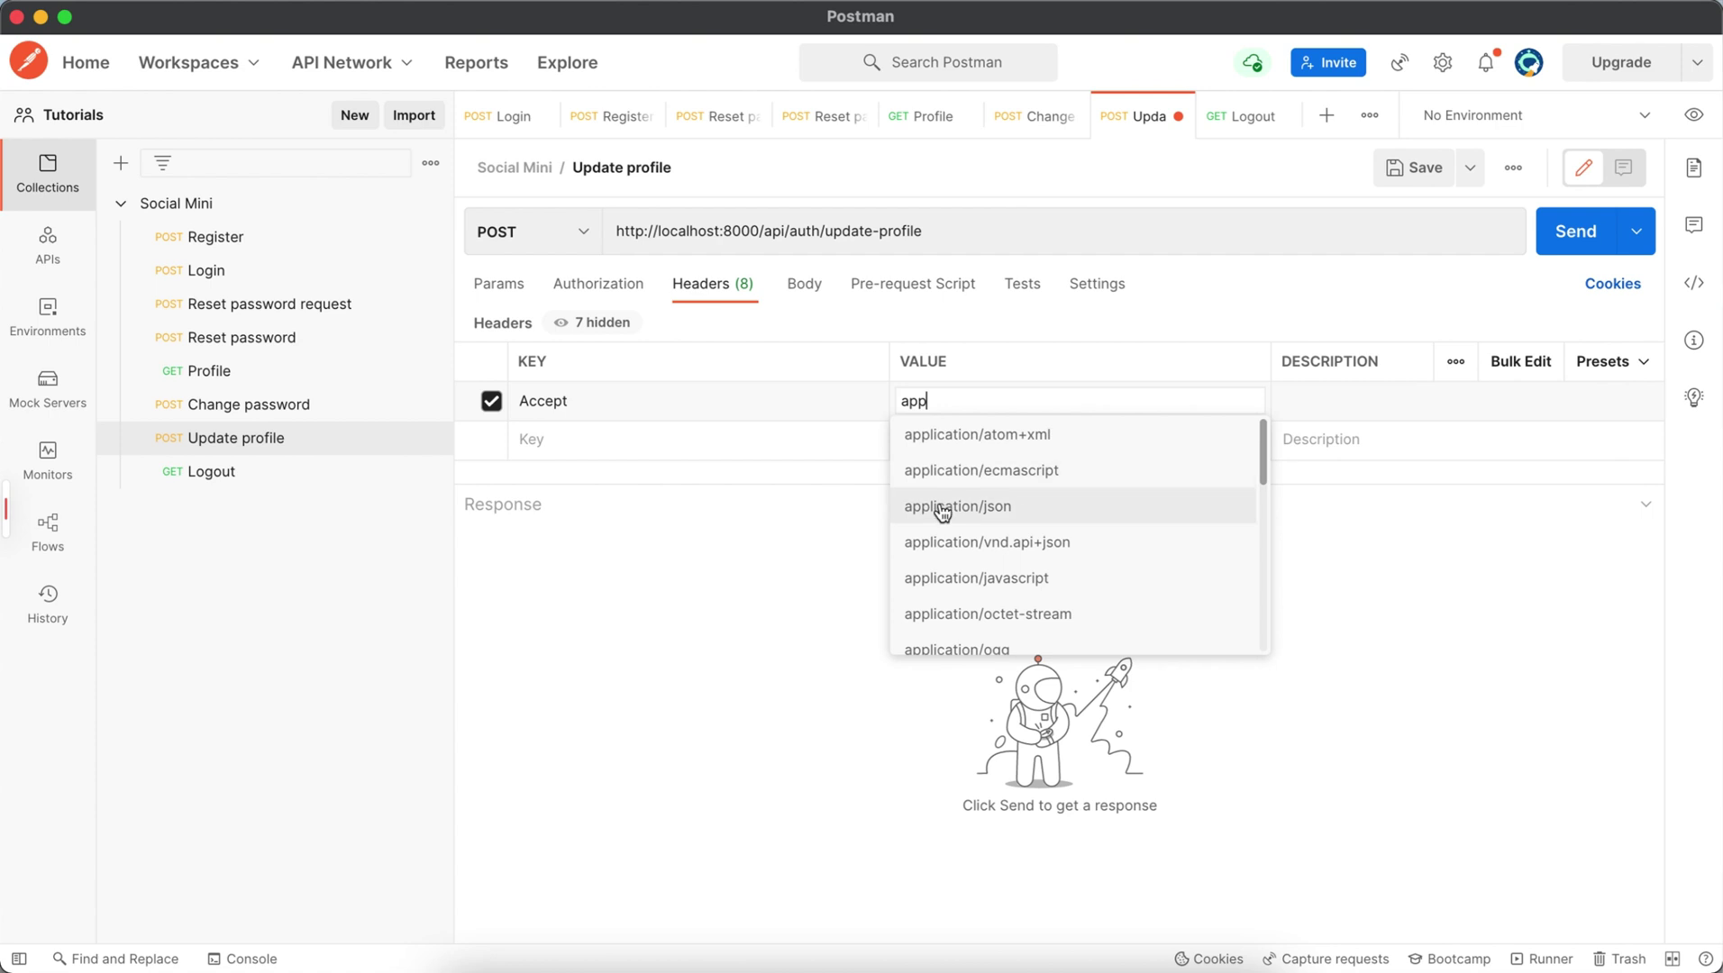
left_click(943, 506)
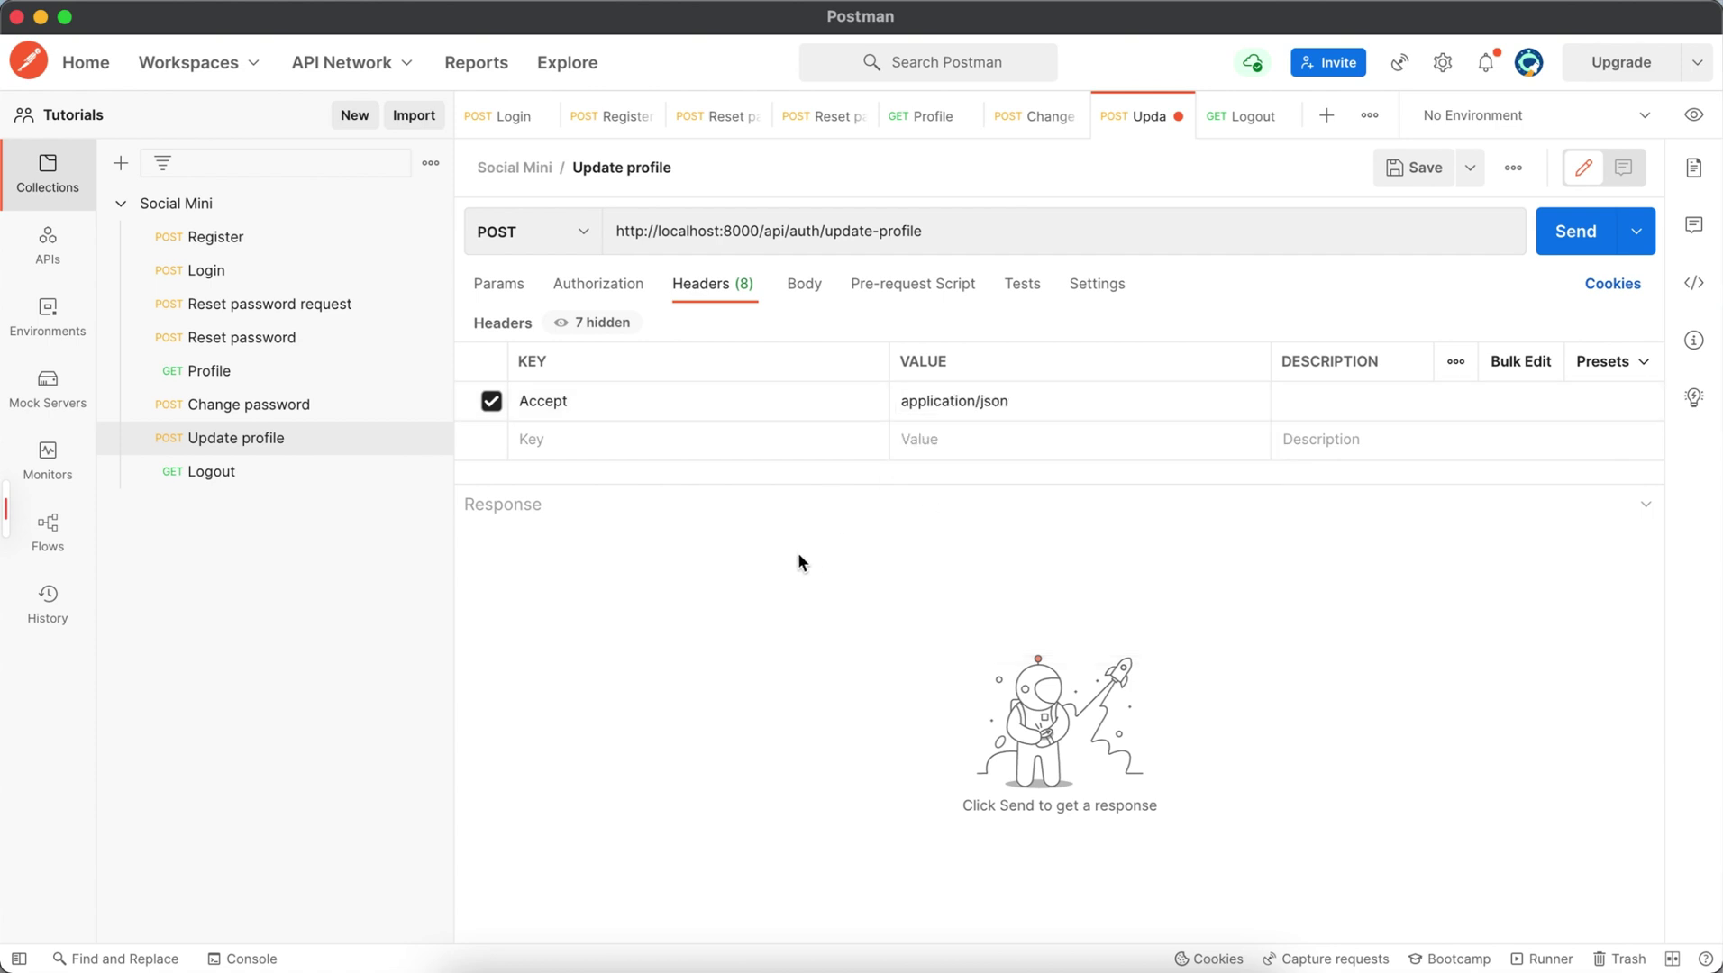
key("super+s")
left_click(239, 274)
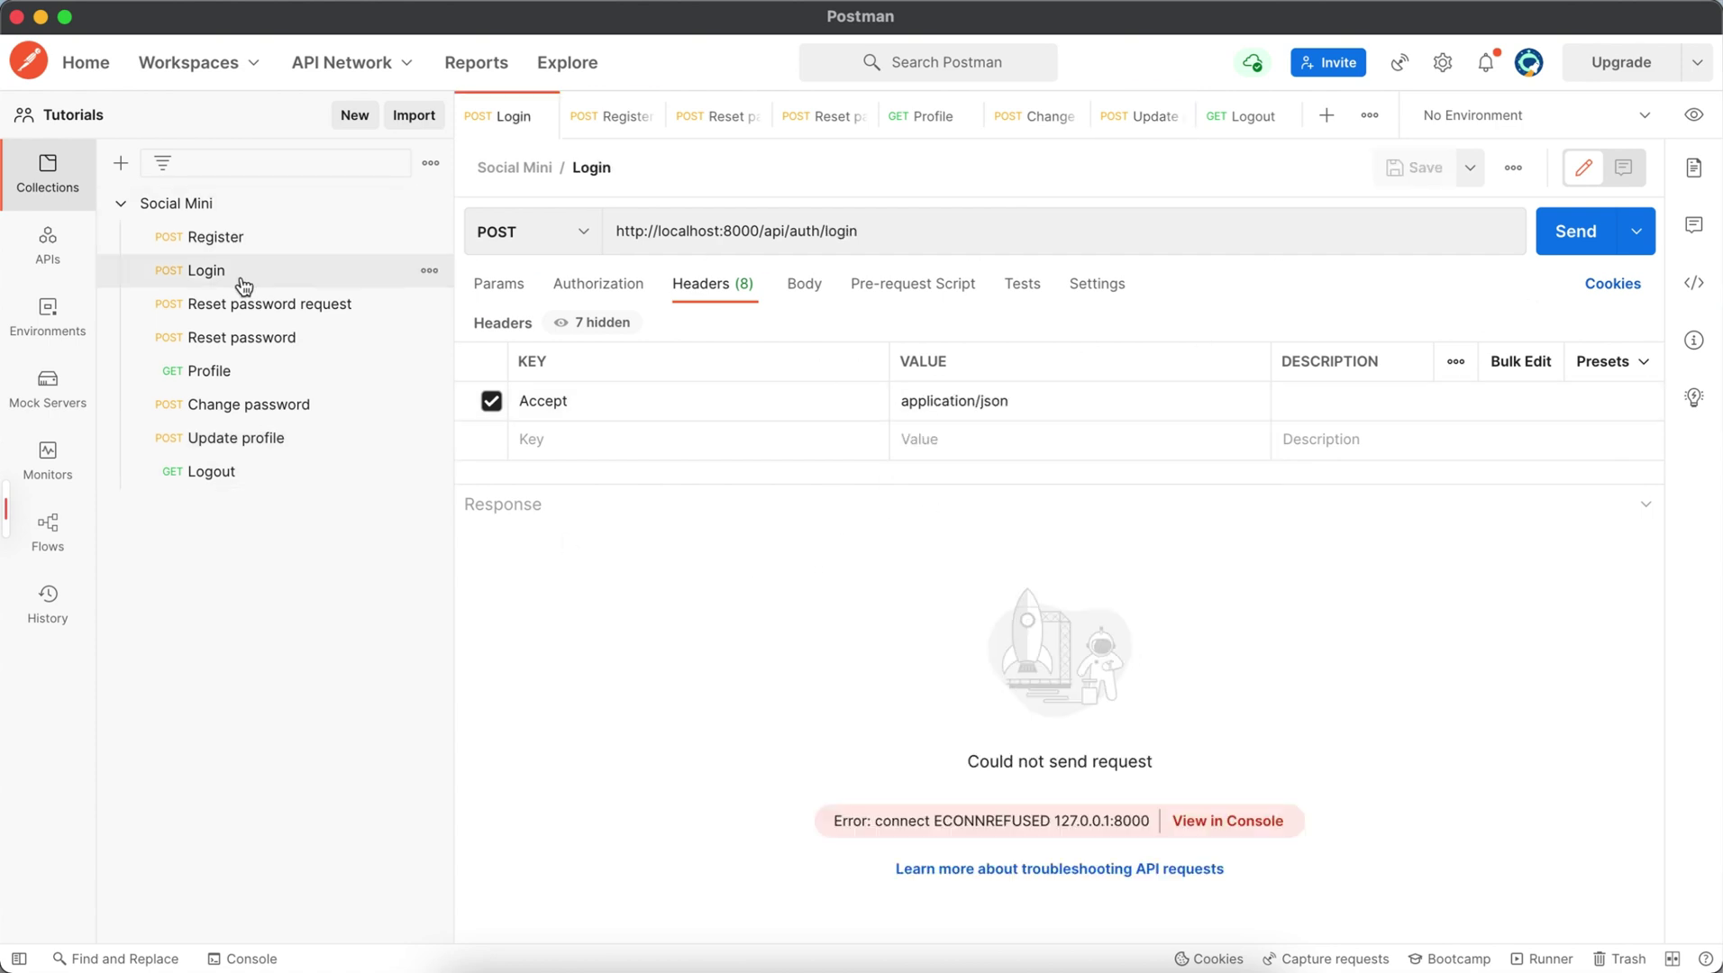
Send the Login request, then paste a duplicate of register() below the original
left_click(1568, 239)
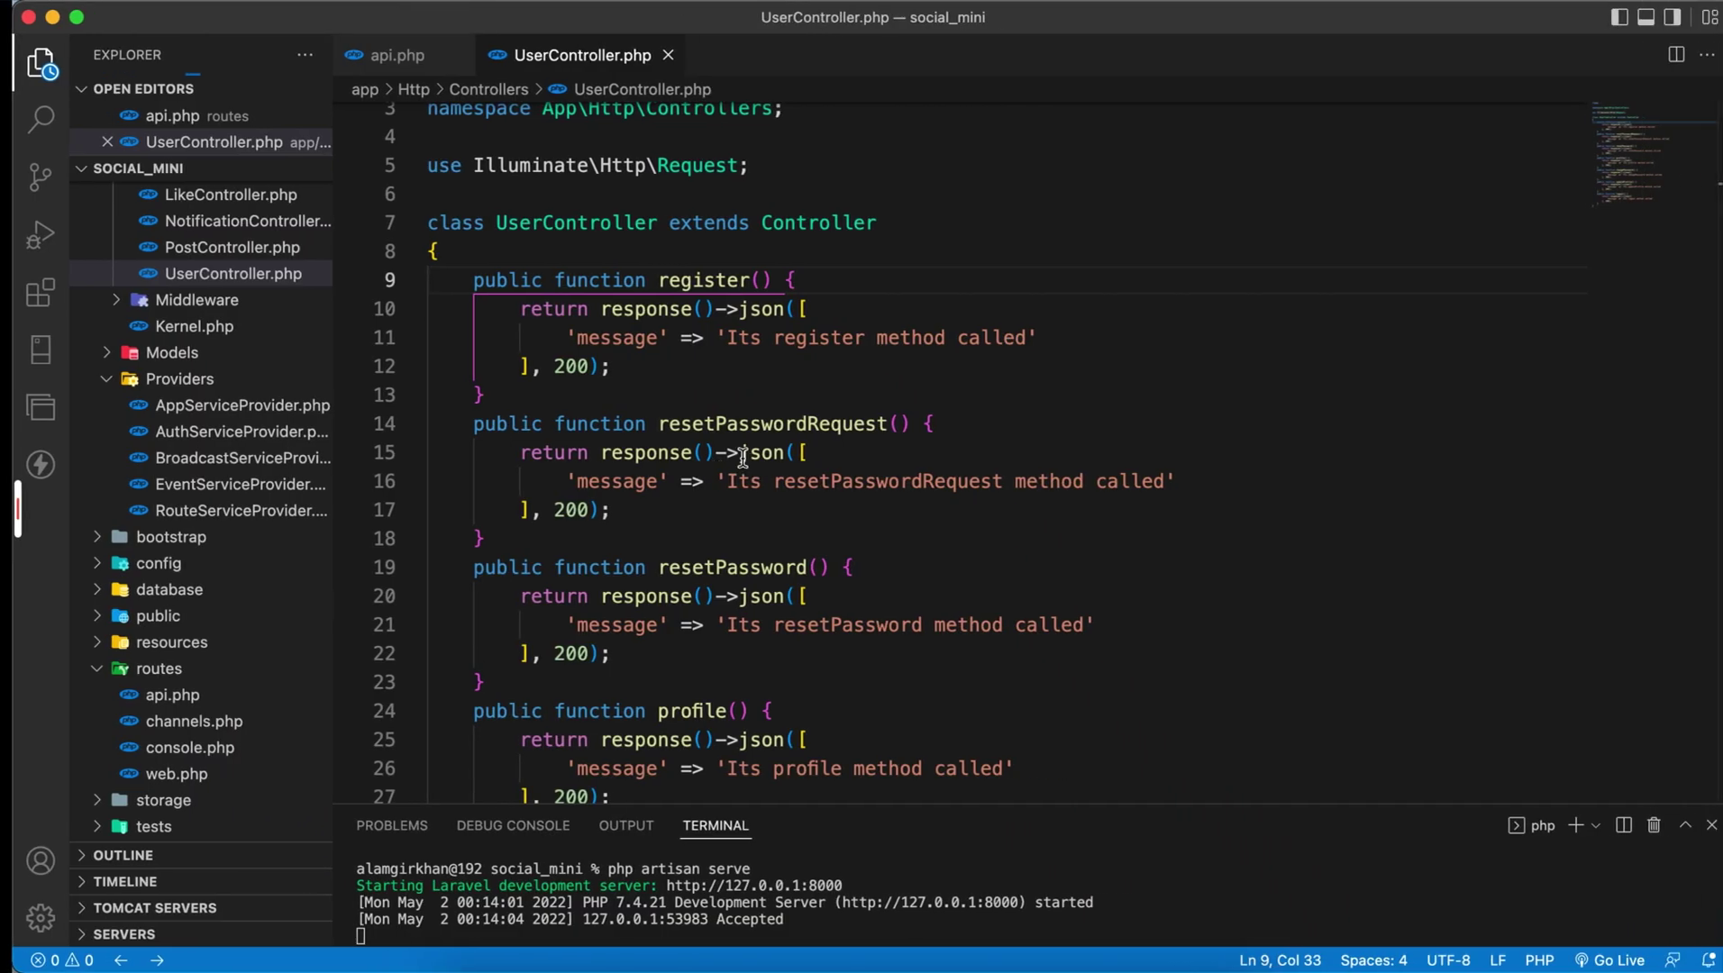
scroll(756, 492, "down", 5)
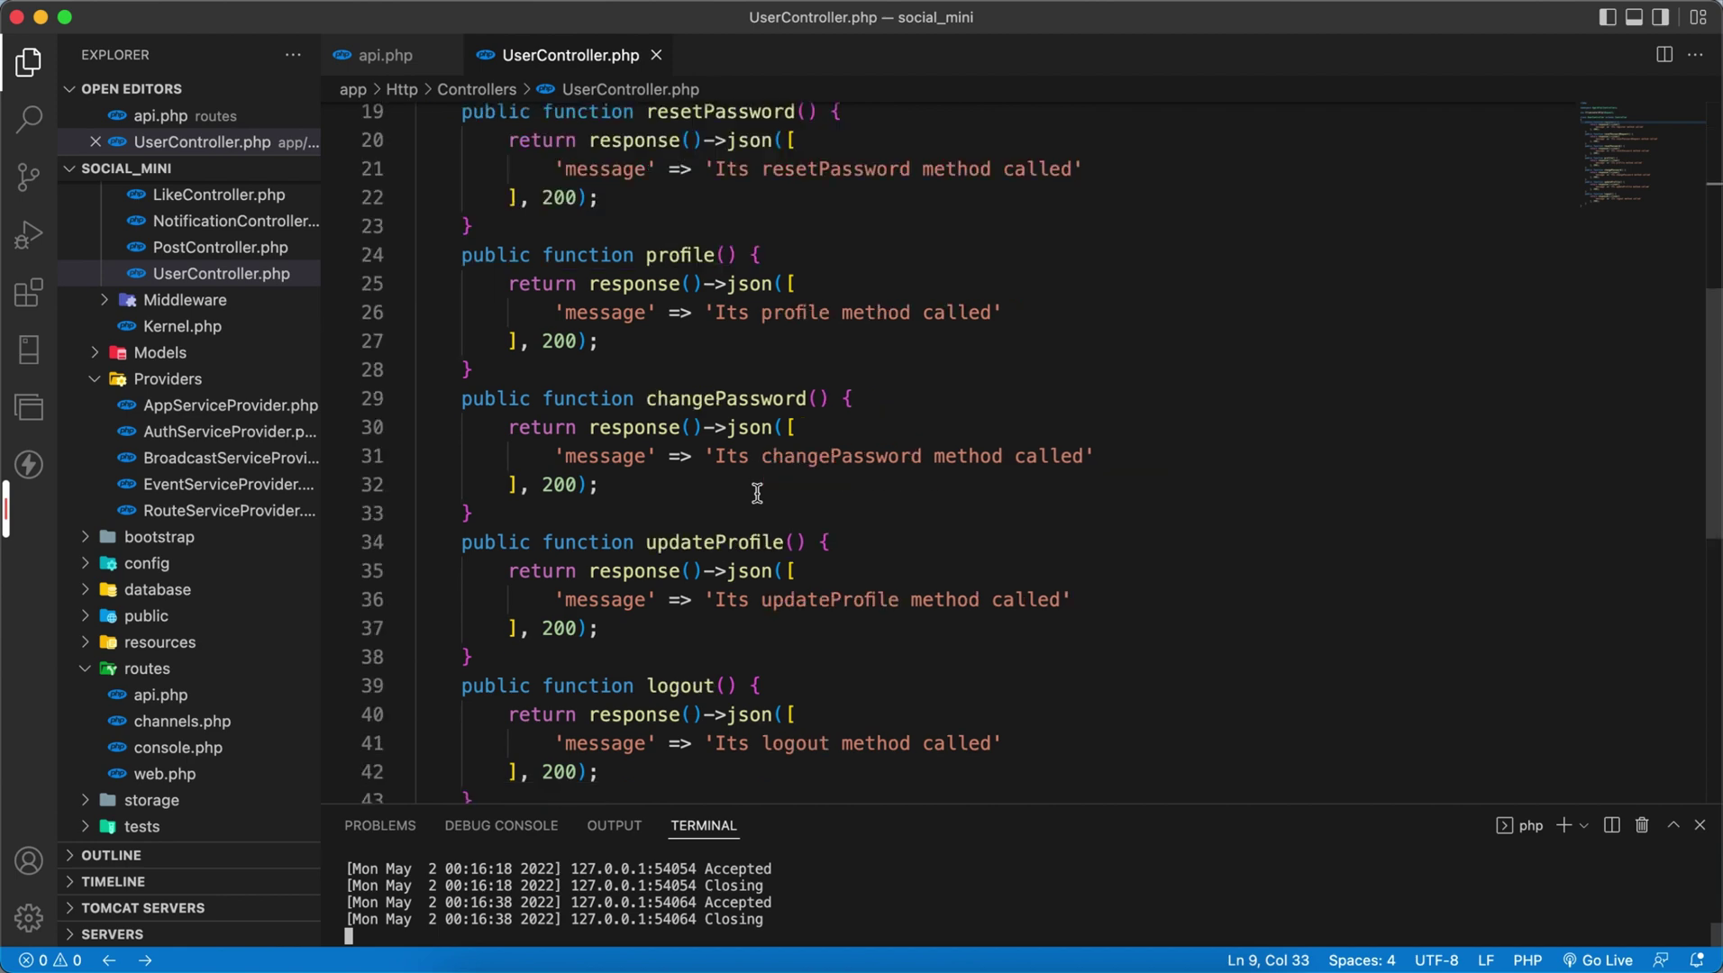
scroll(756, 493, "down", 2)
scroll(756, 493, "down", 3)
scroll(756, 492, "up", 5)
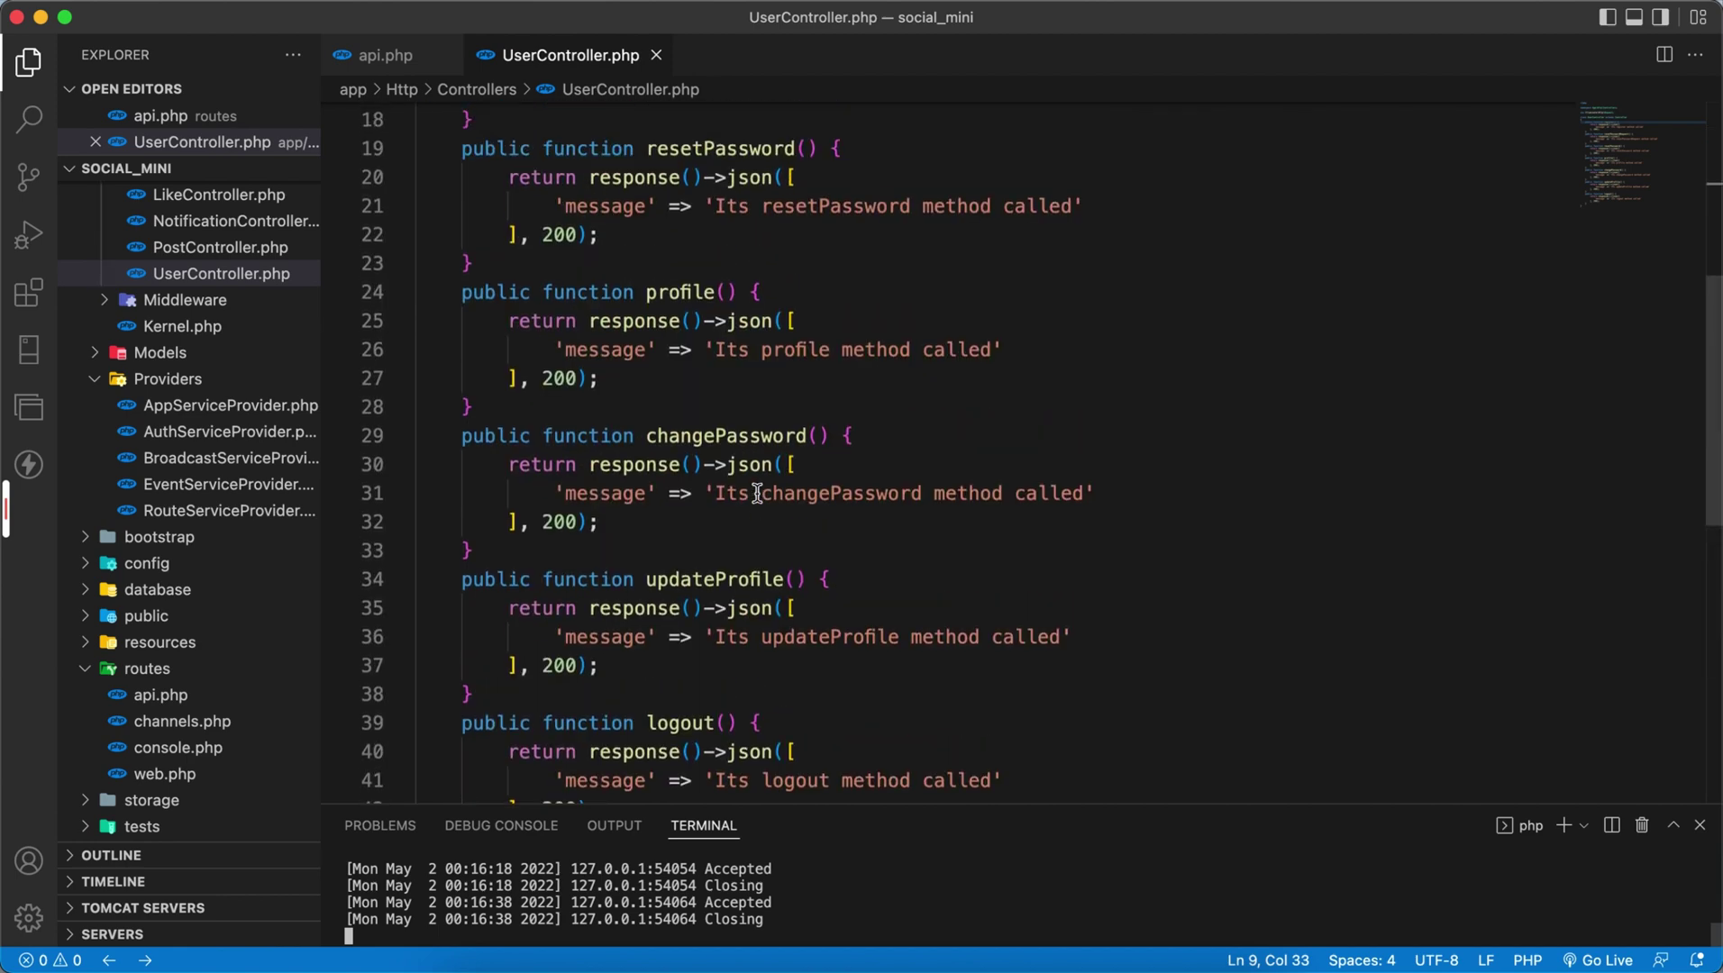
scroll(756, 493, "up", 3)
scroll(756, 493, "up", 3)
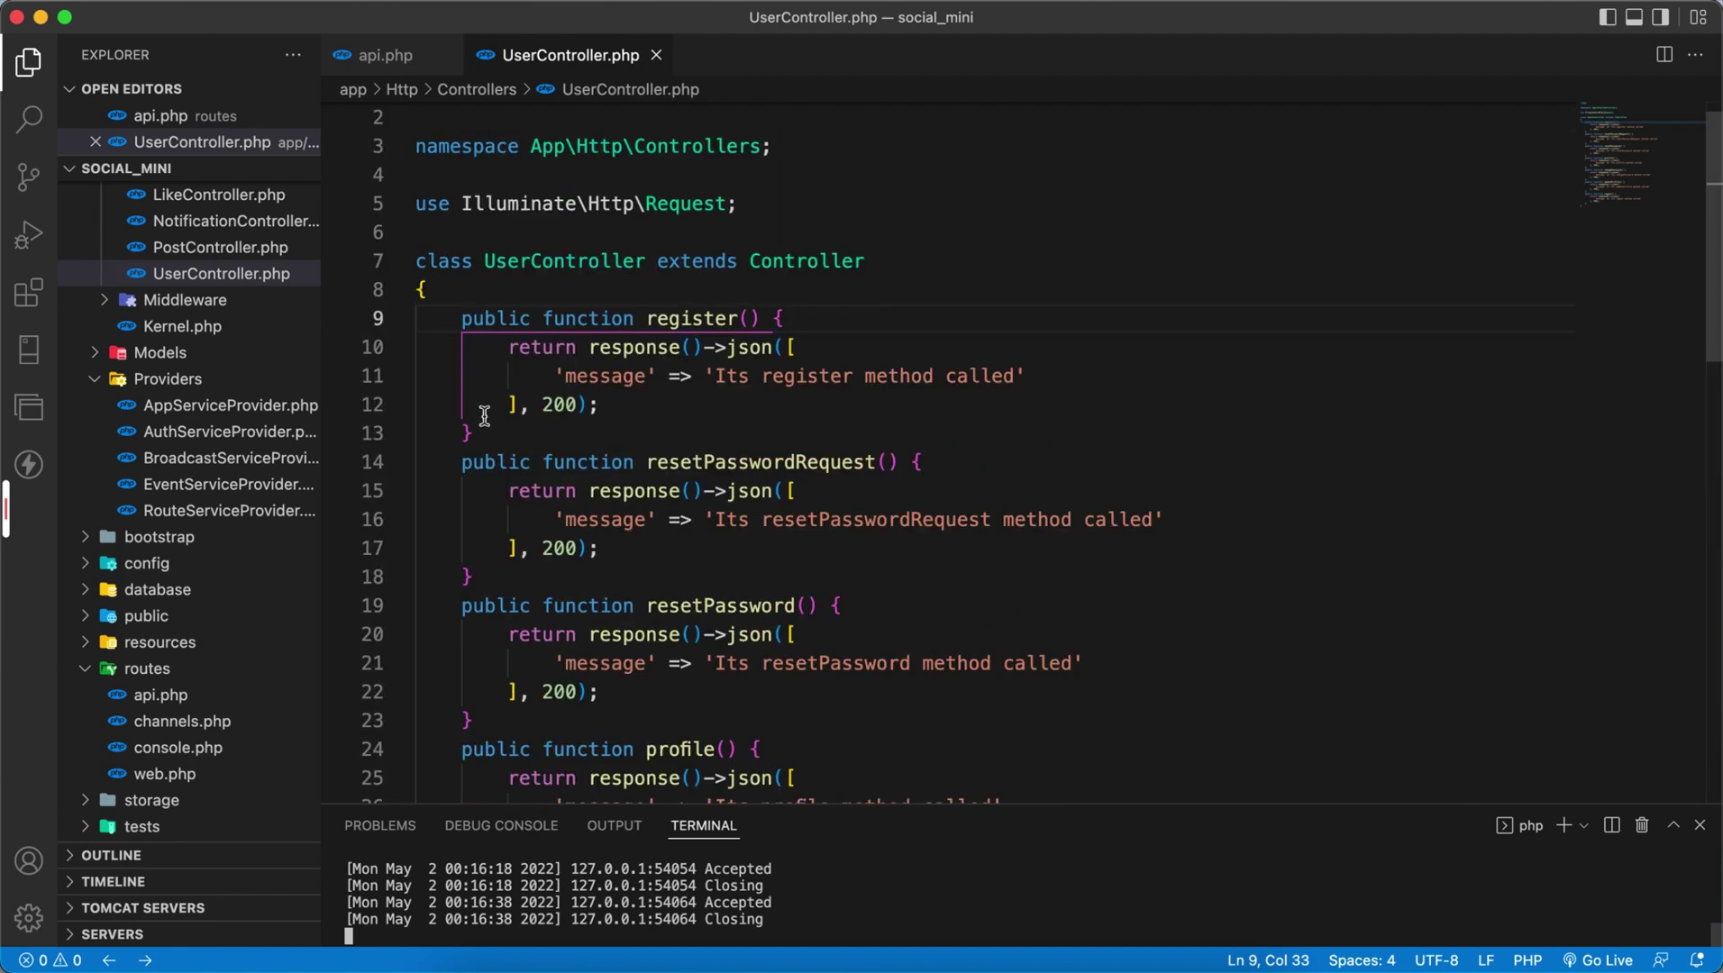
left_click_drag(474, 433, 461, 323)
key("Right")
key("Return")
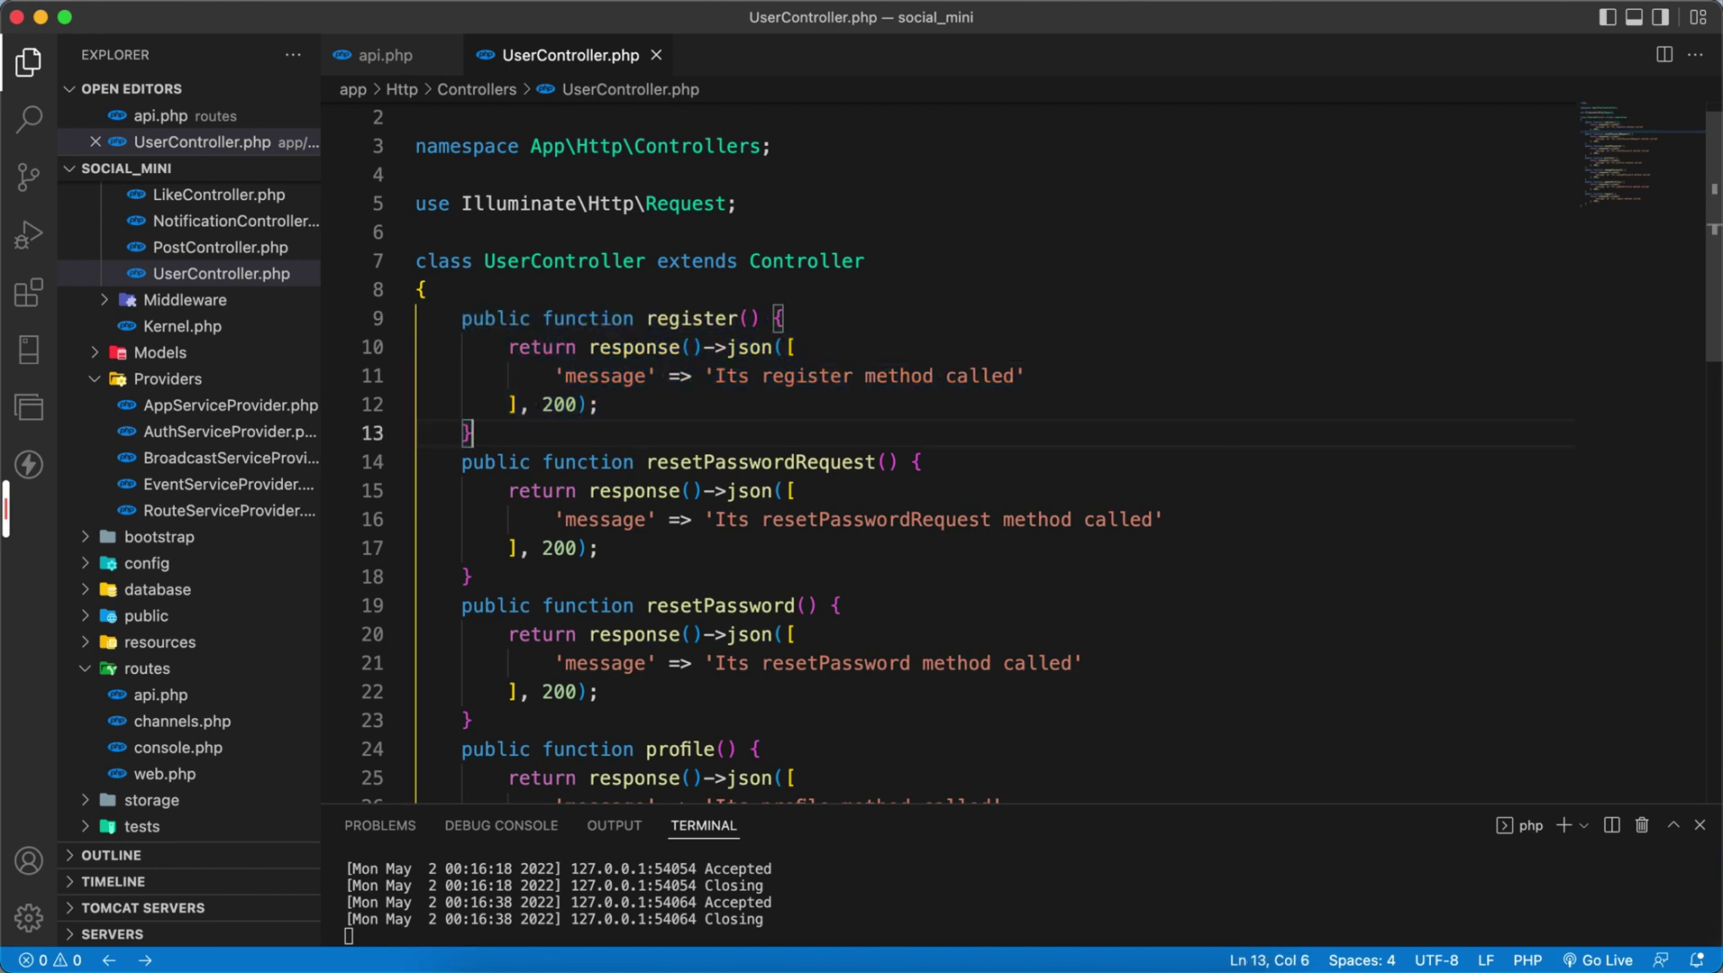
type("public function register() {         return response()->json([             'message' => 'Its register method called'         ], 200);     }")
Rename the duplicate to login with message 'Its login method called' and save UserController.php
double_click(697, 462)
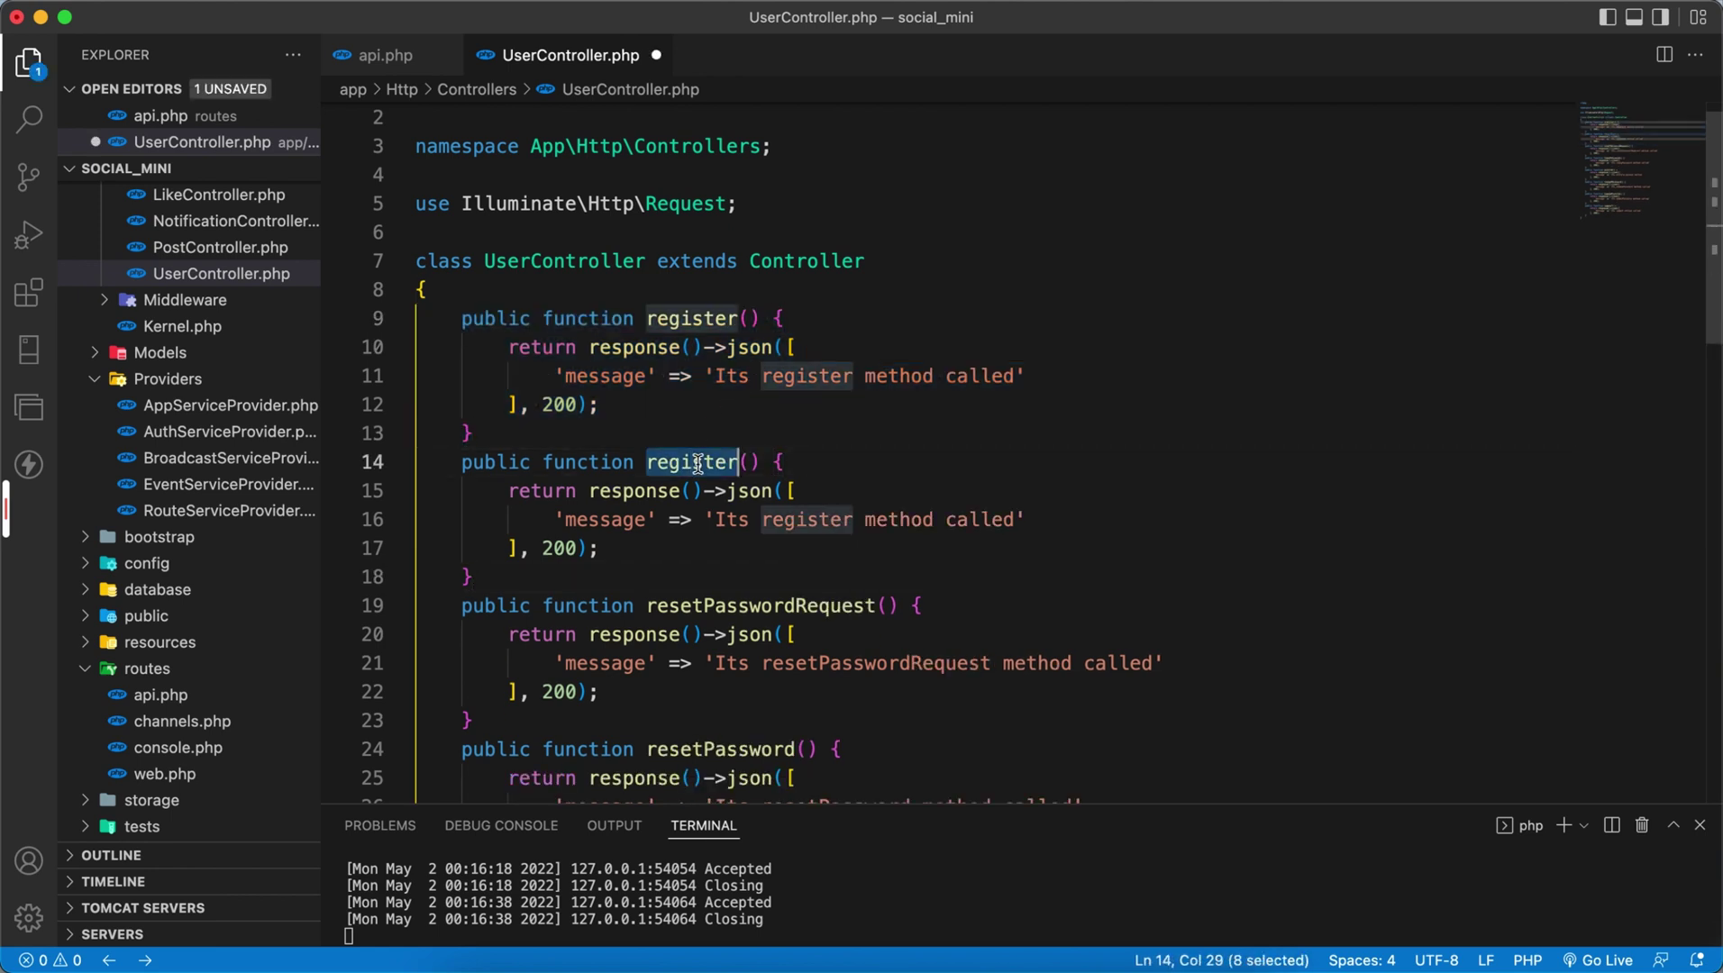
type("login")
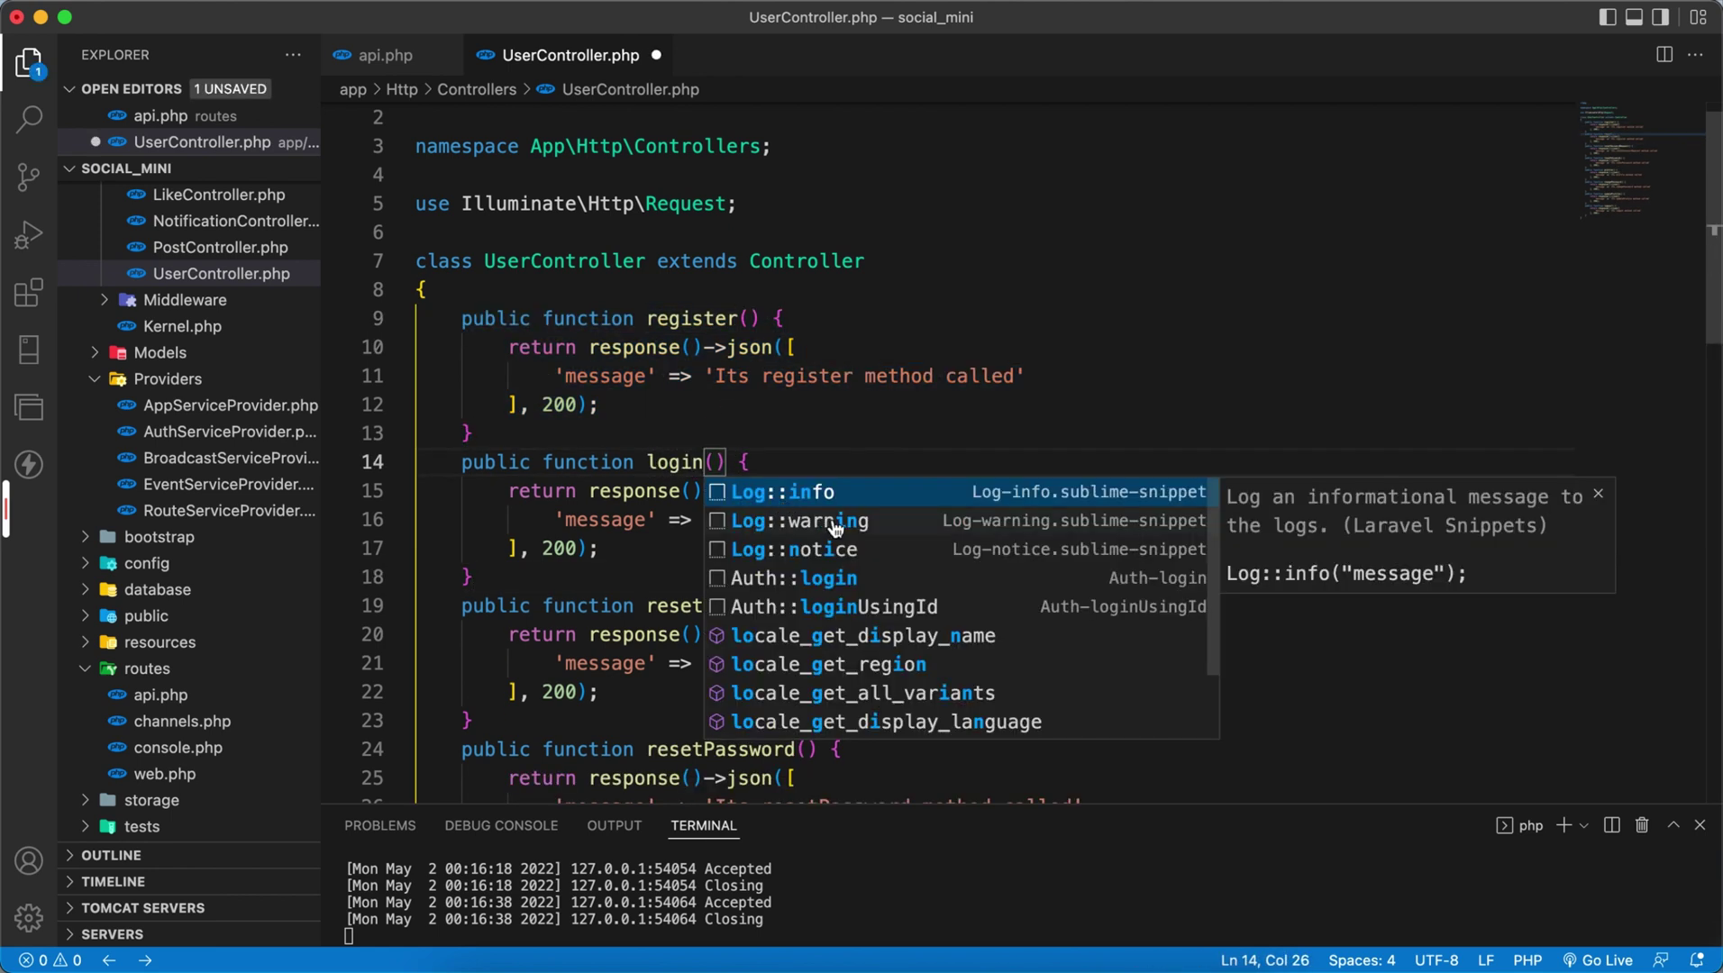
key("Escape")
left_click(889, 519)
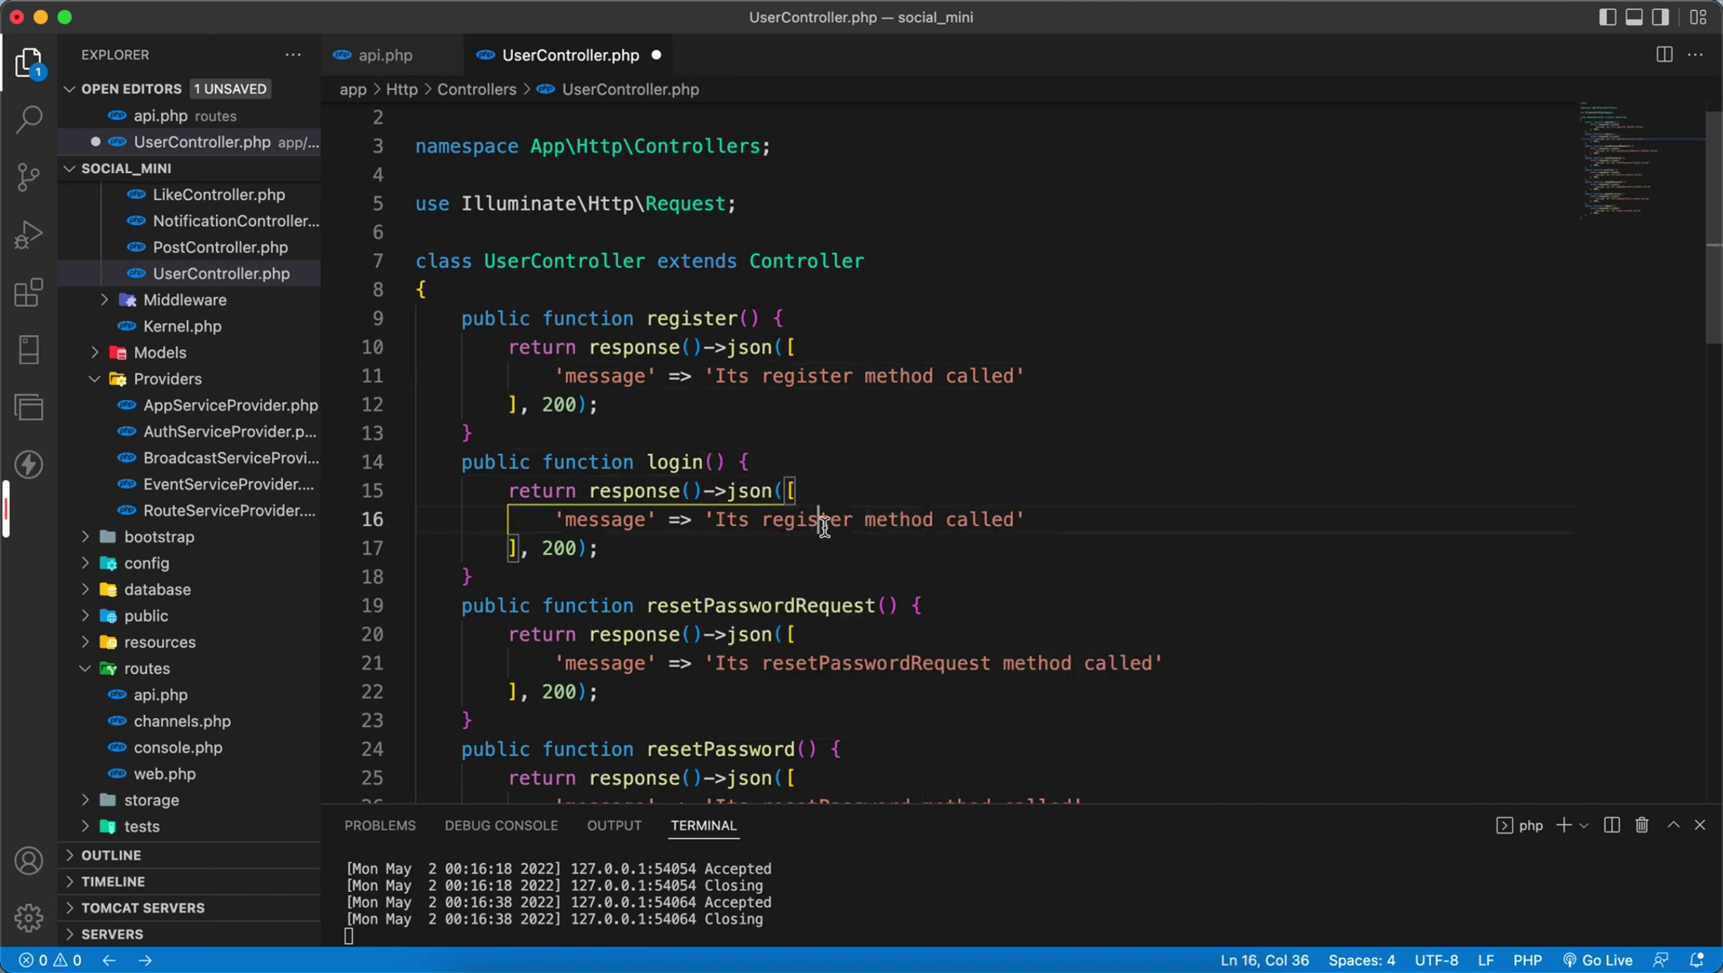
double_click(807, 519)
type("login")
left_click(957, 501)
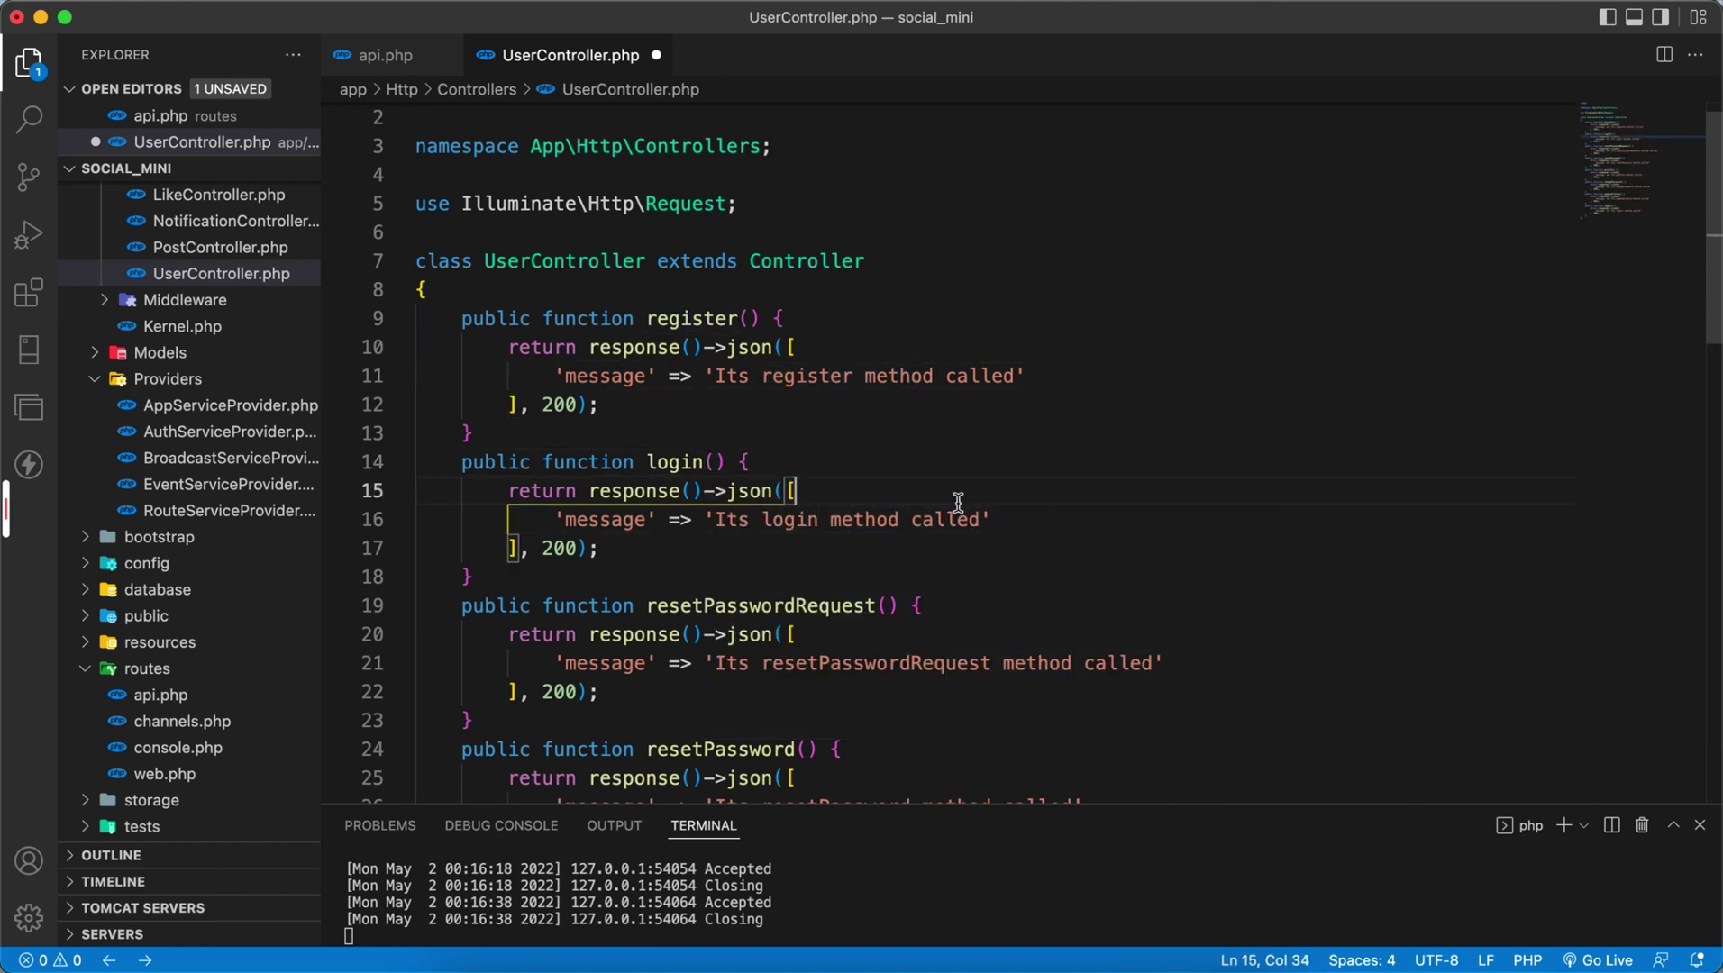
key("super+s")
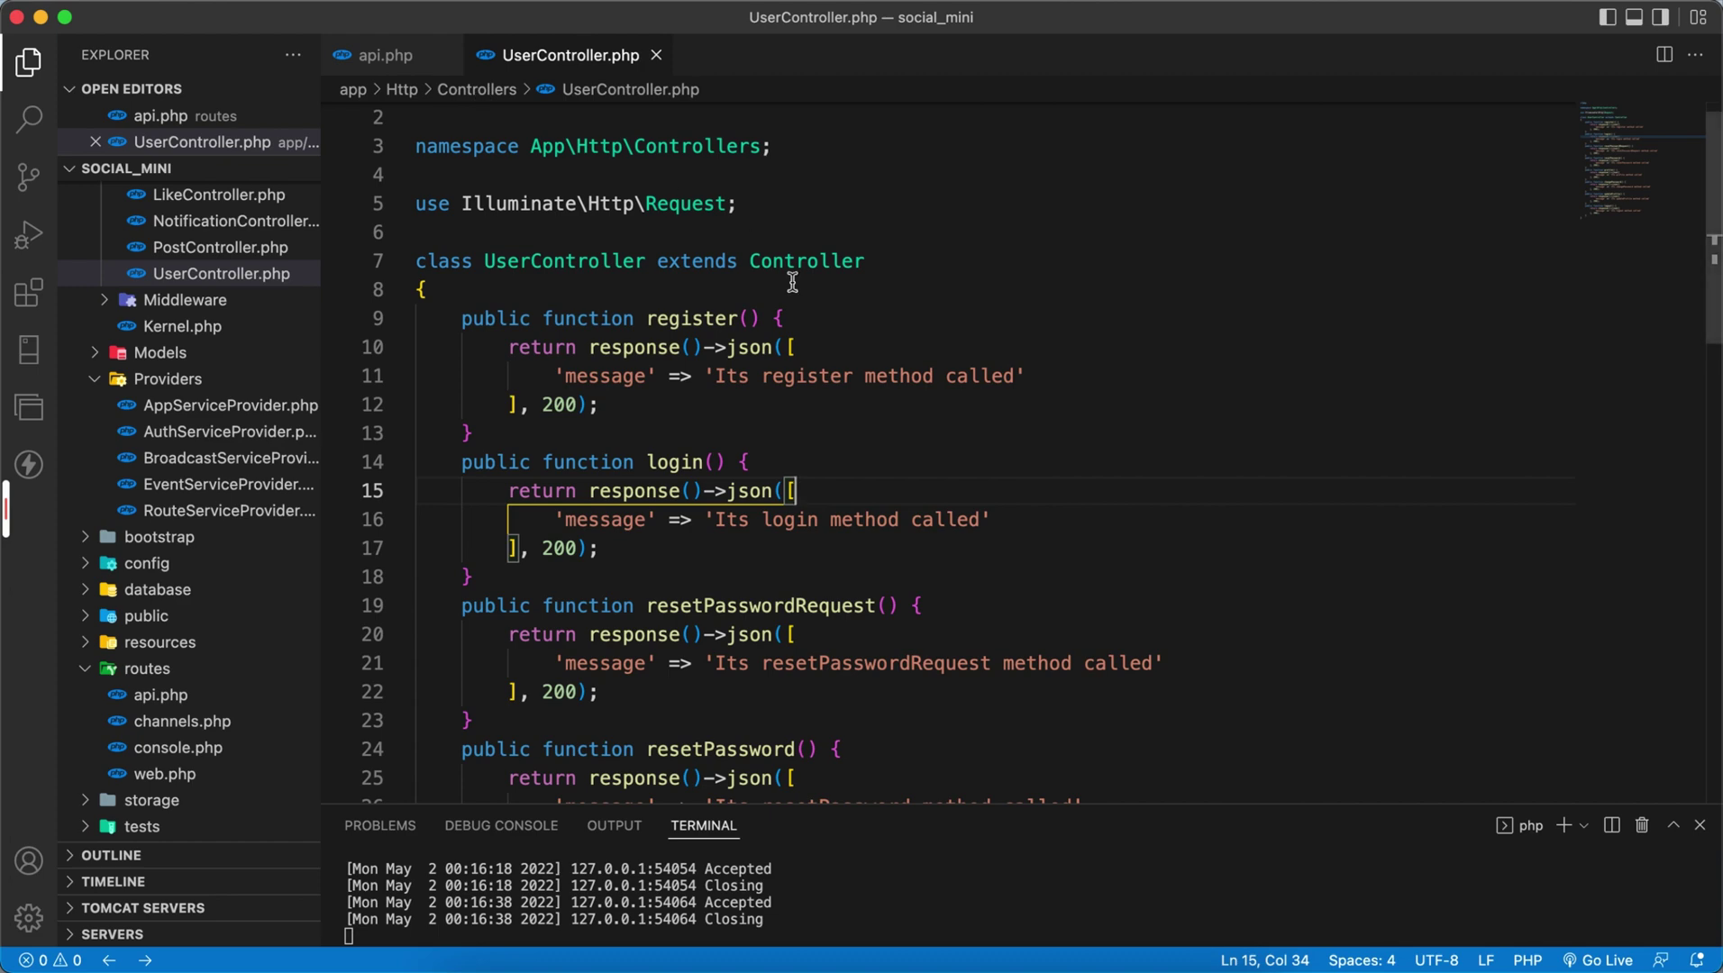
key("ctrl+Right")
Send the Login, Reset password and Change password requests to the Laravel server
left_click(1563, 239)
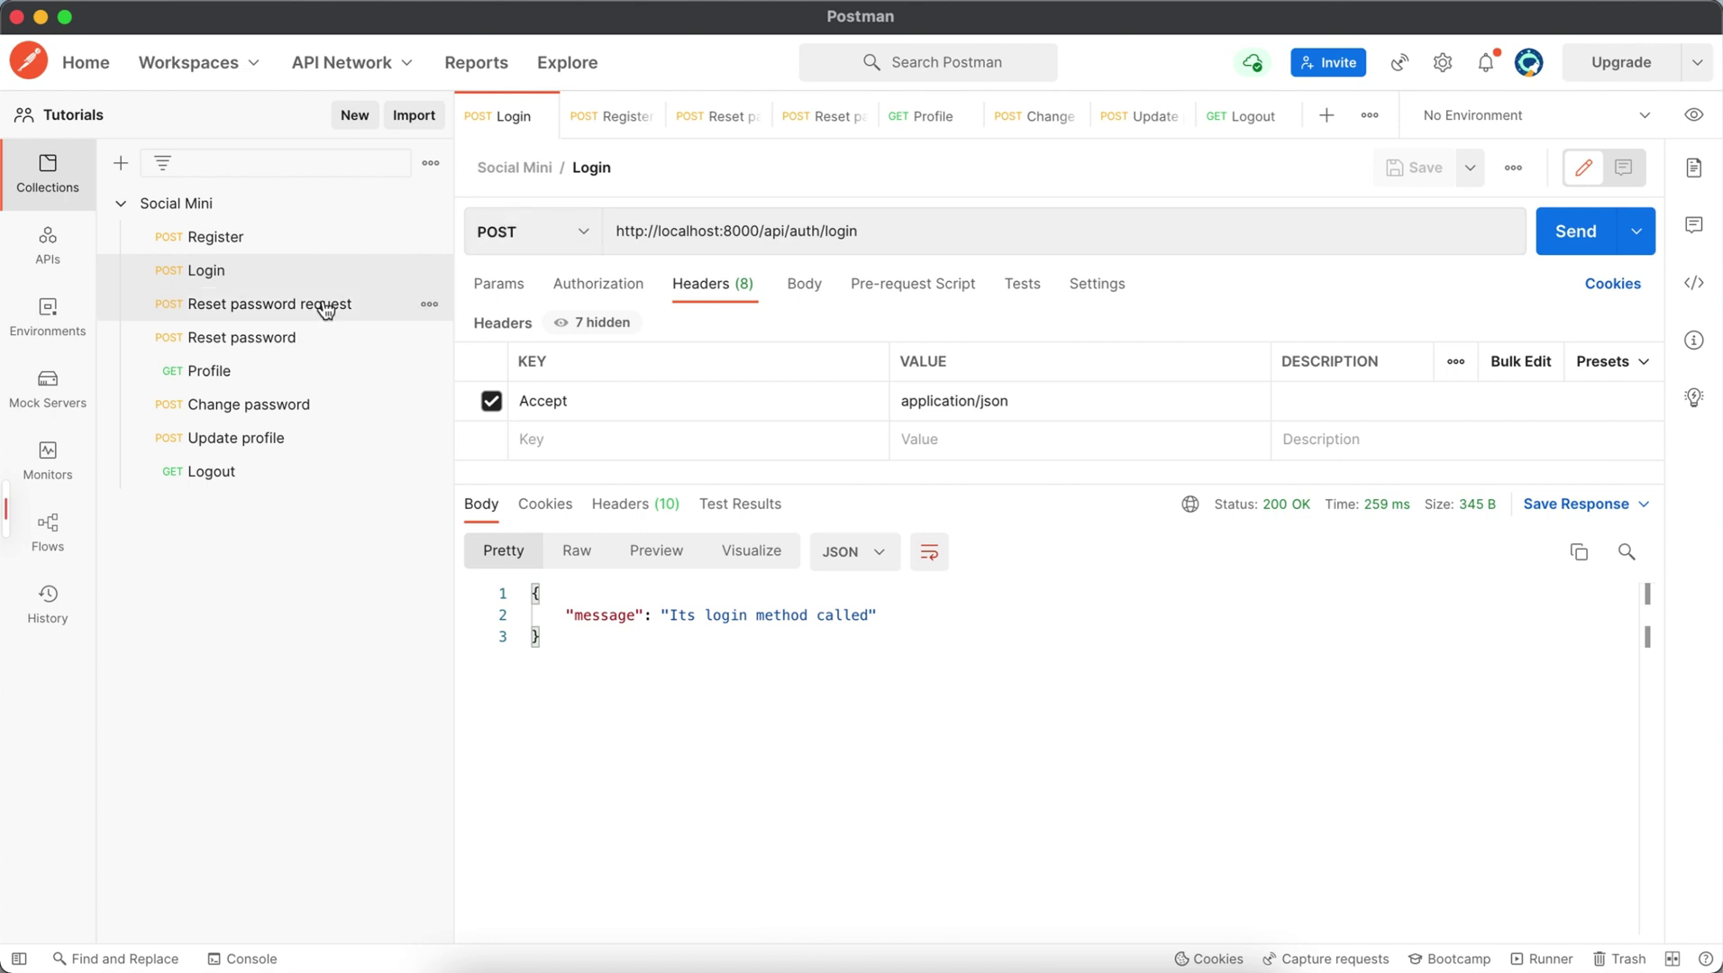
left_click(269, 304)
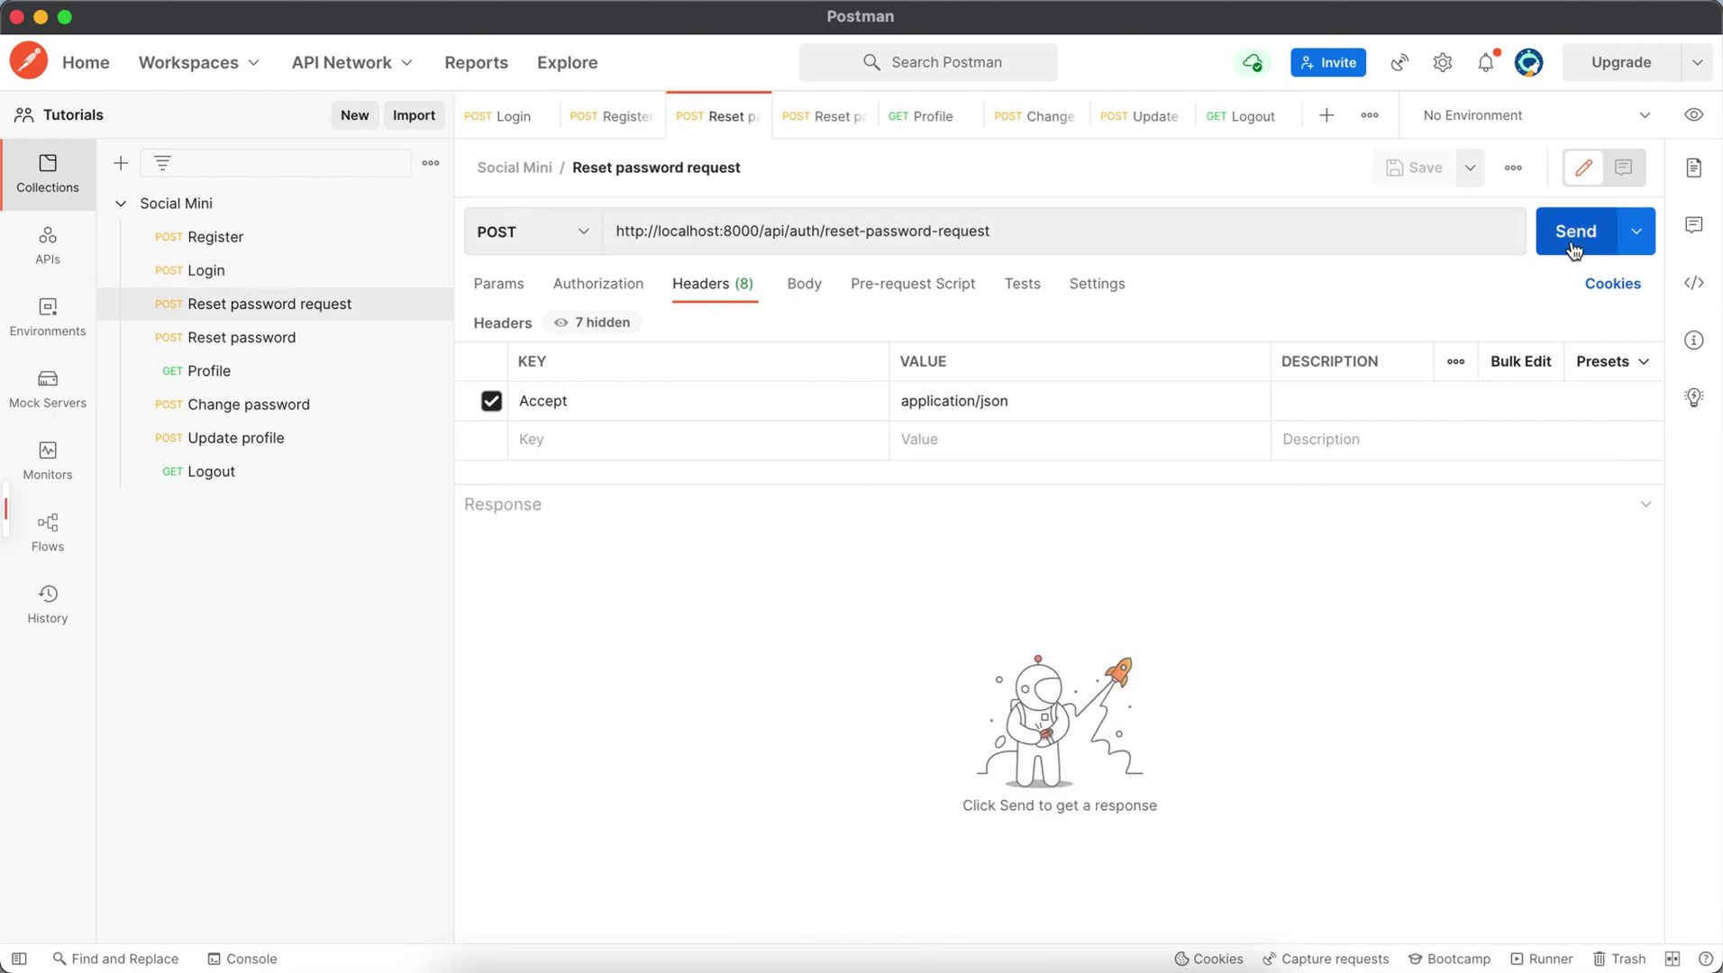
left_click(1571, 243)
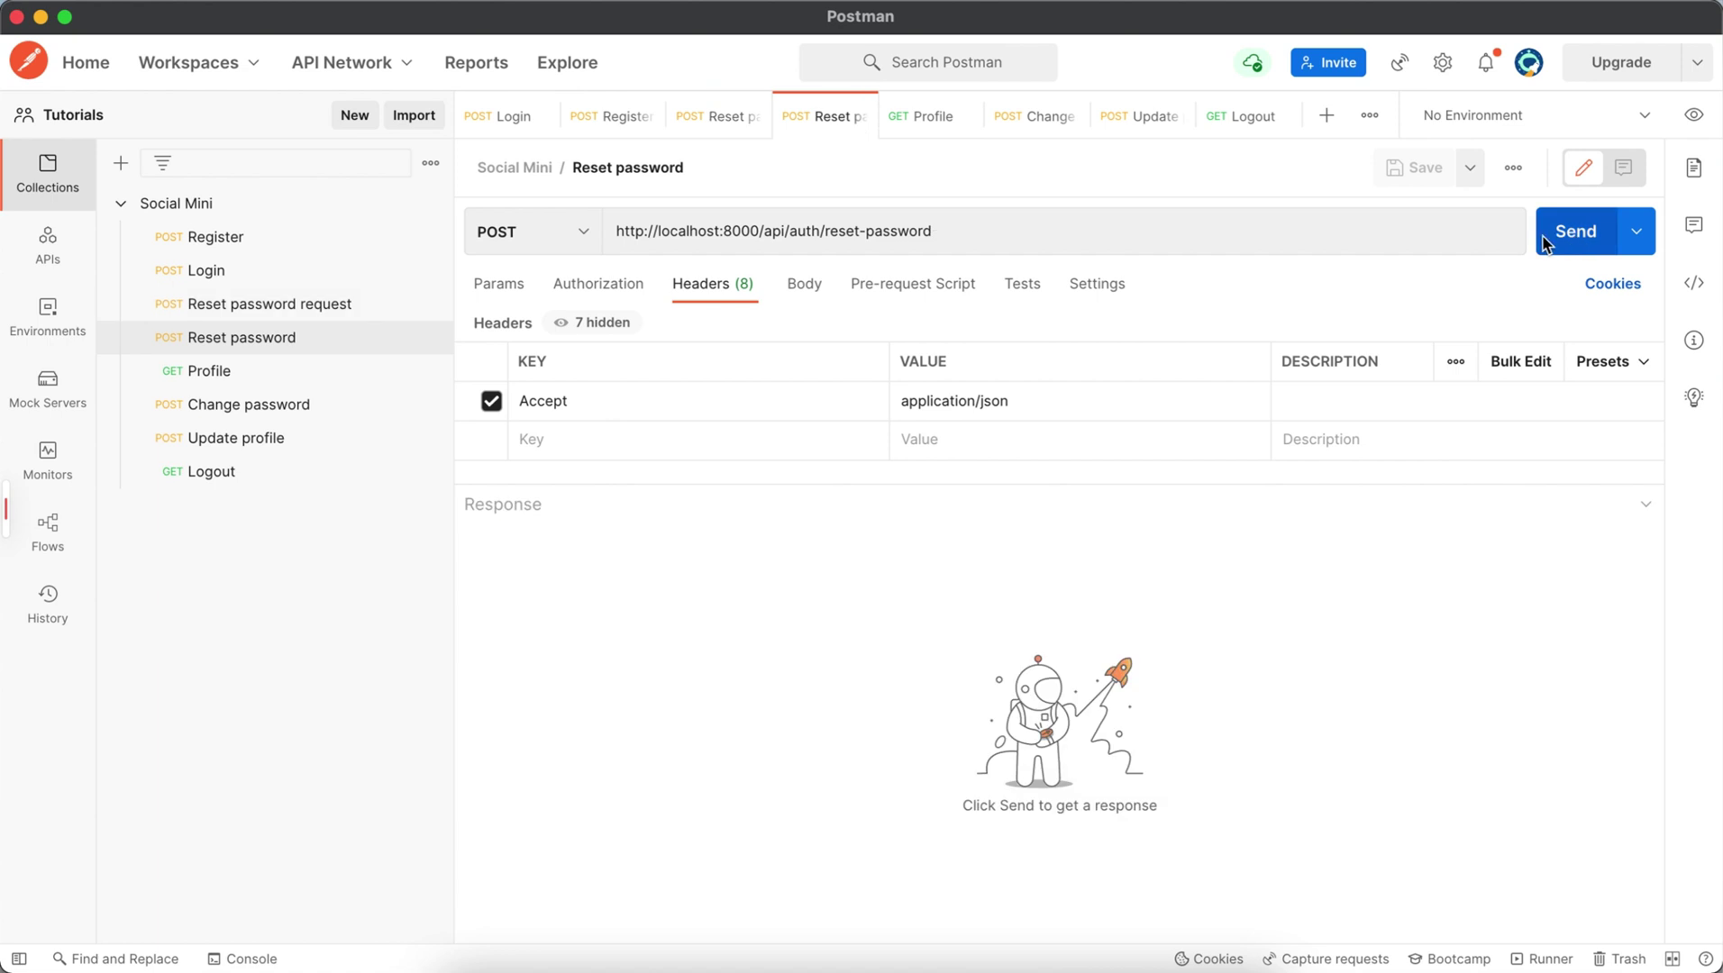
left_click(1576, 232)
left_click(248, 404)
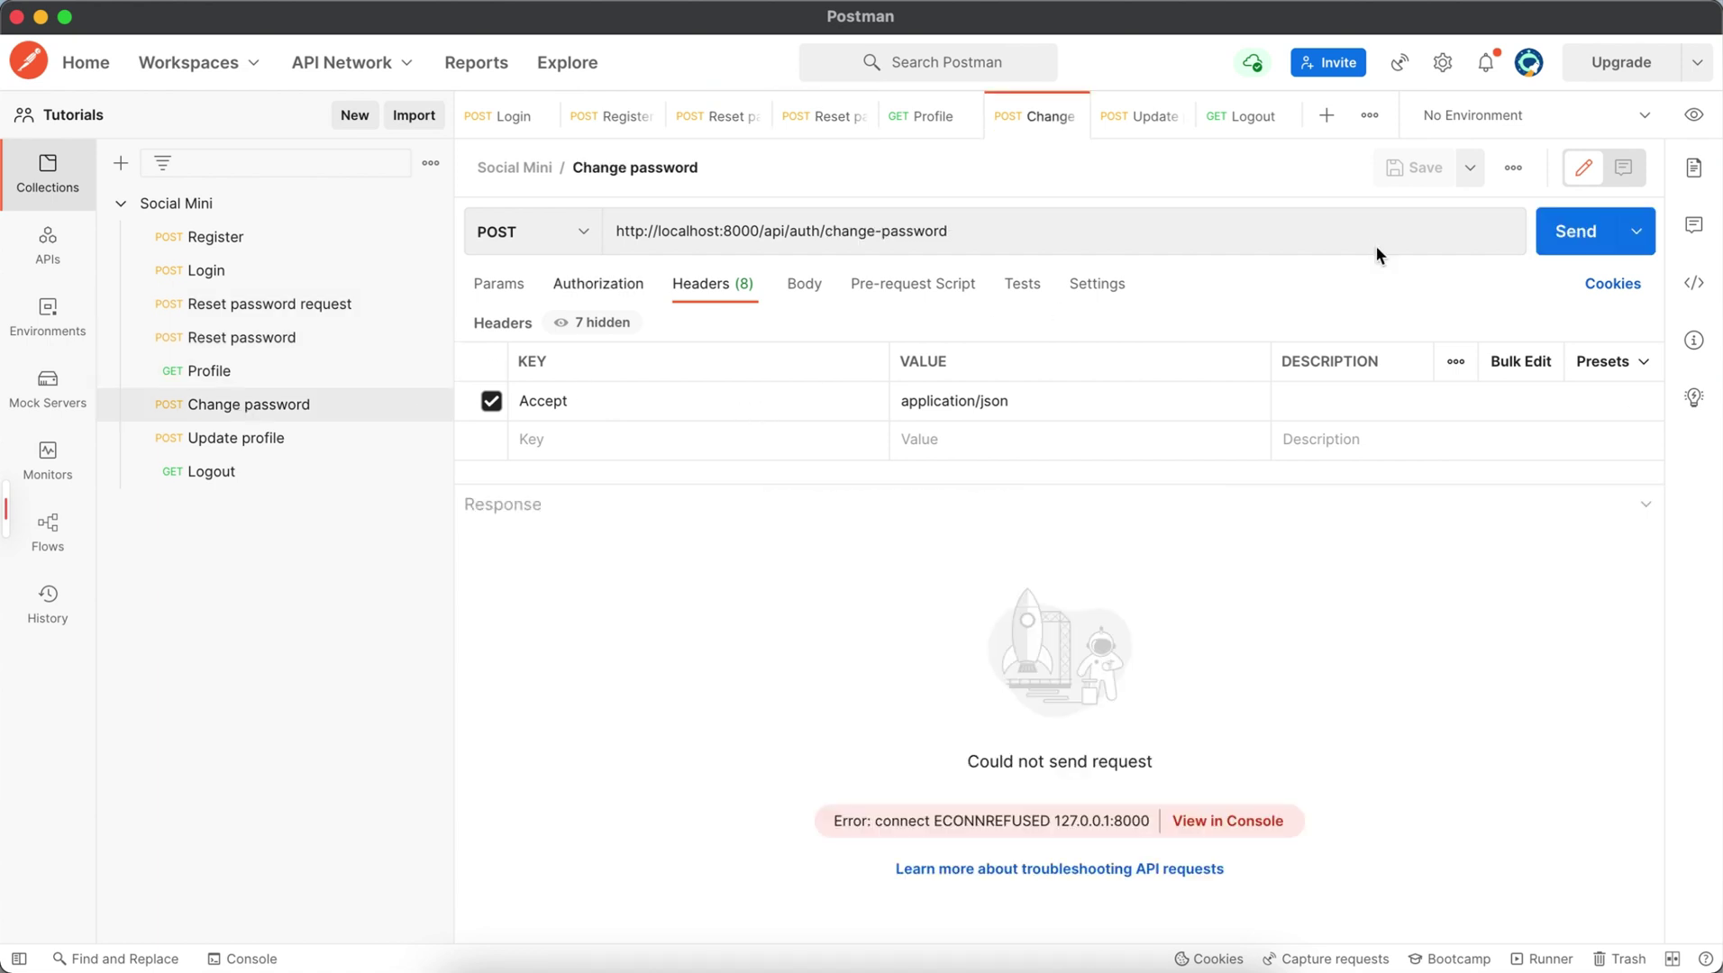
left_click(1556, 234)
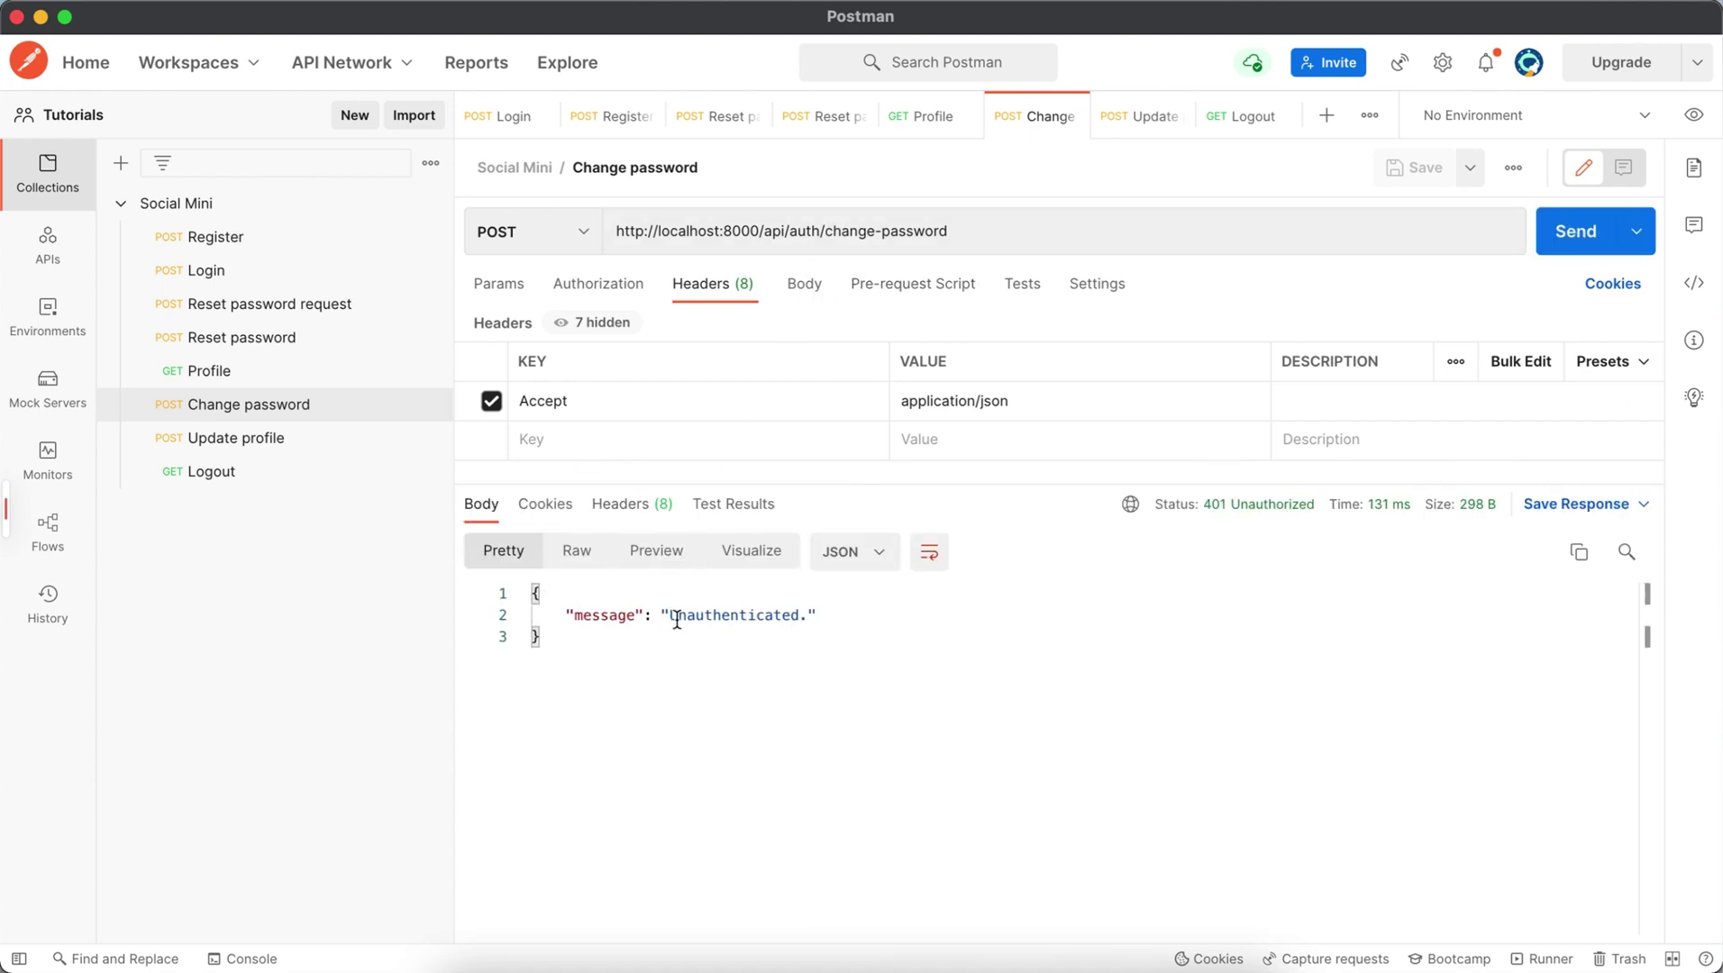
Highlight the 'Unauthenticated.' response, then select register()'s body in VS Code
left_click_drag(671, 615, 810, 616)
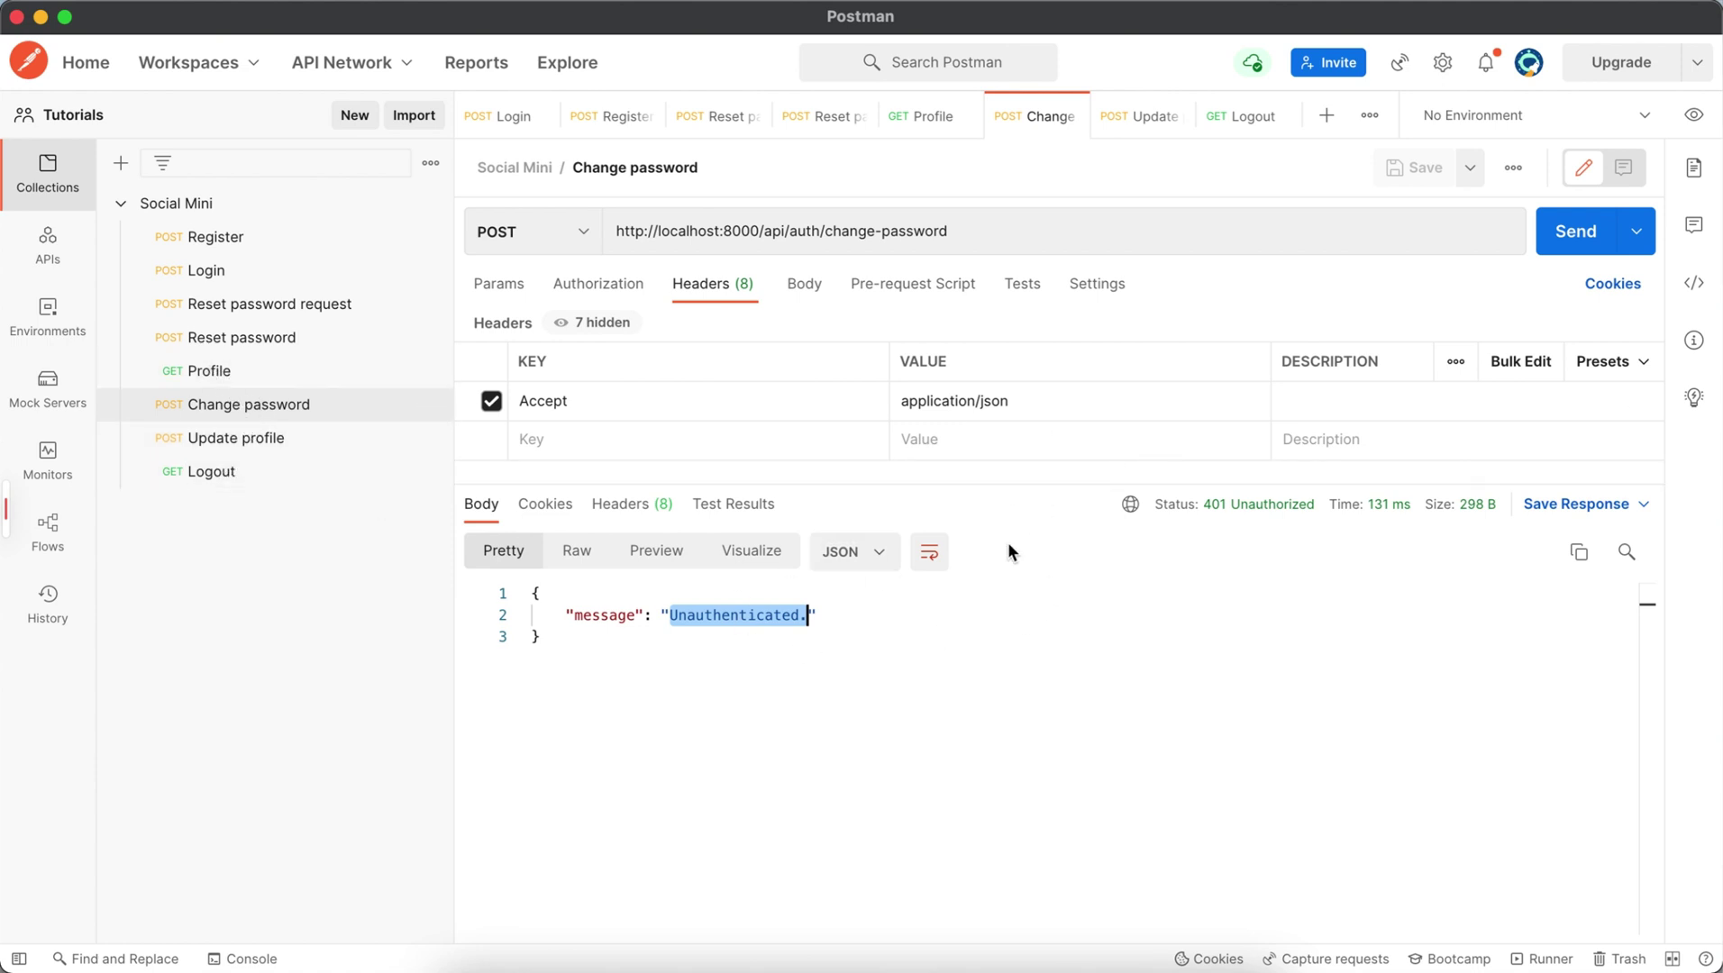
left_click(1017, 613)
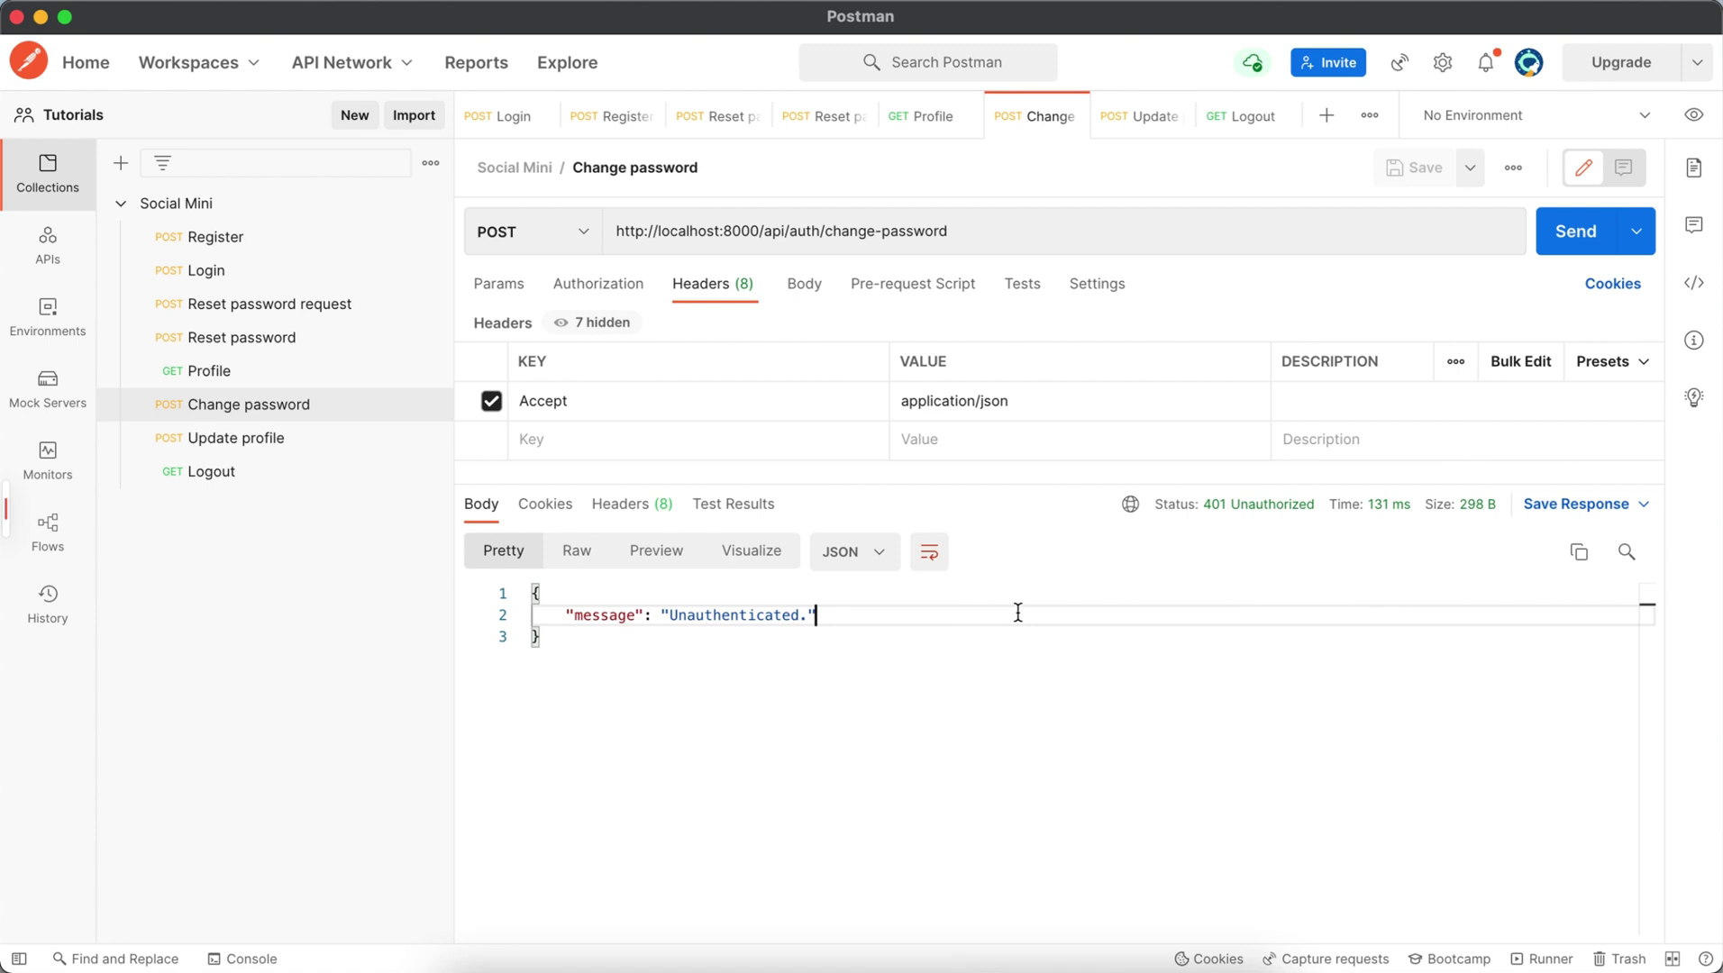
key("super+Tab")
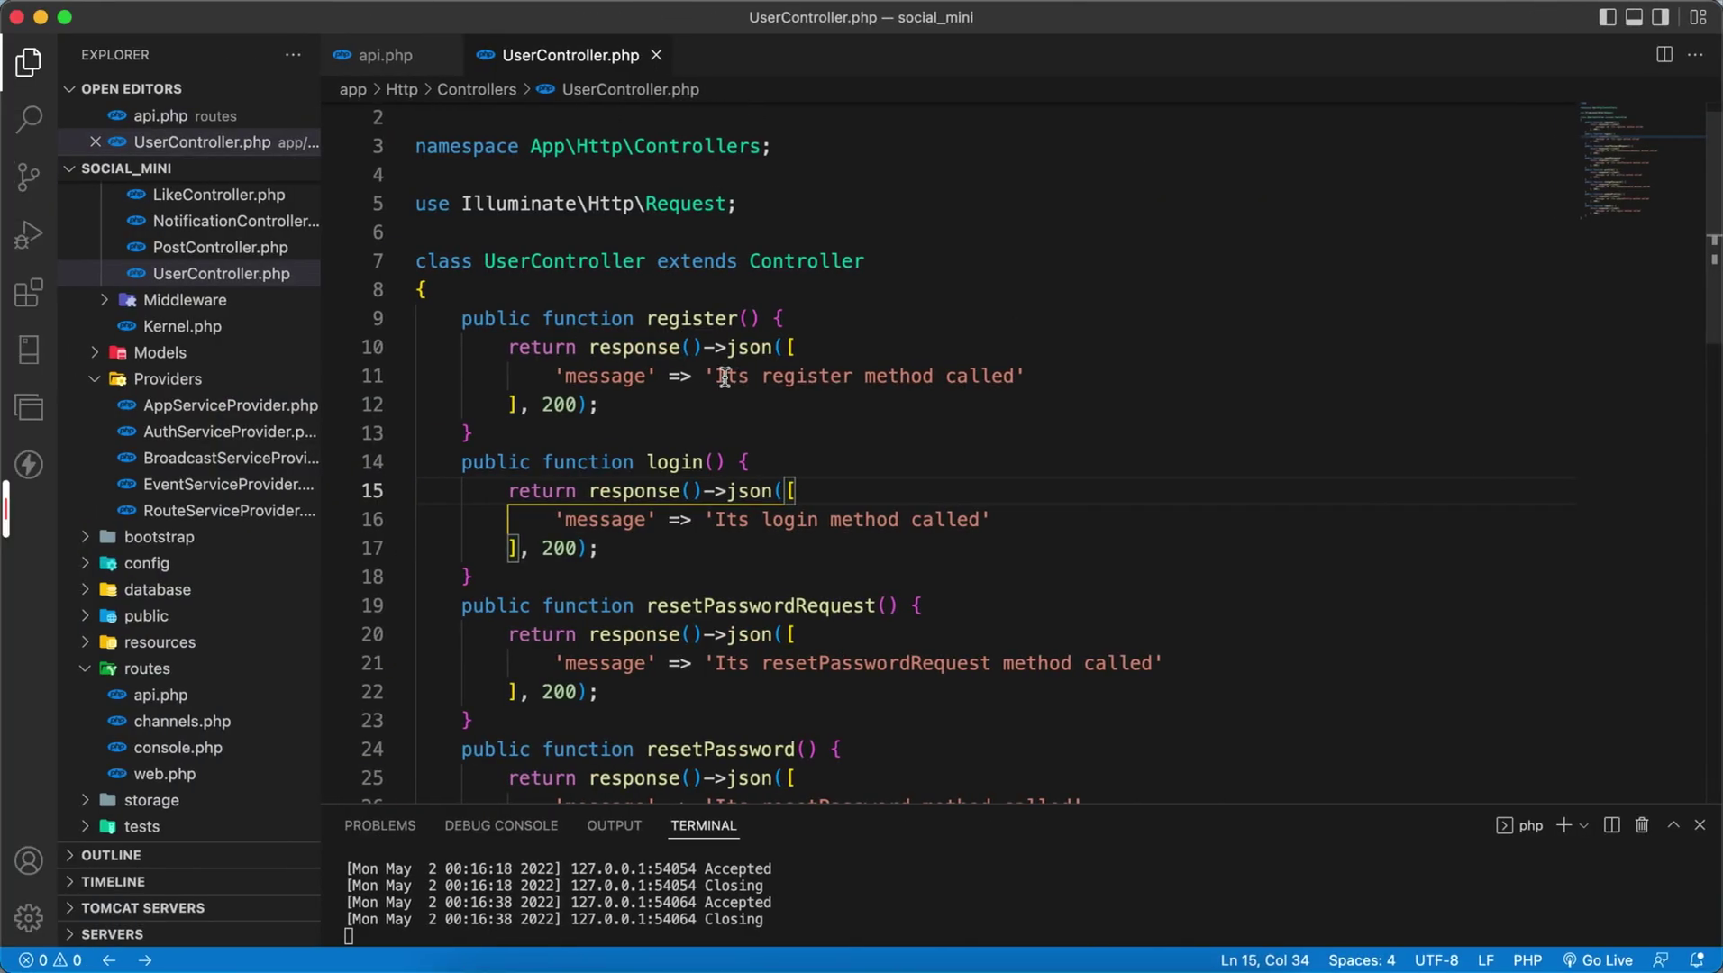
left_click_drag(509, 347, 619, 404)
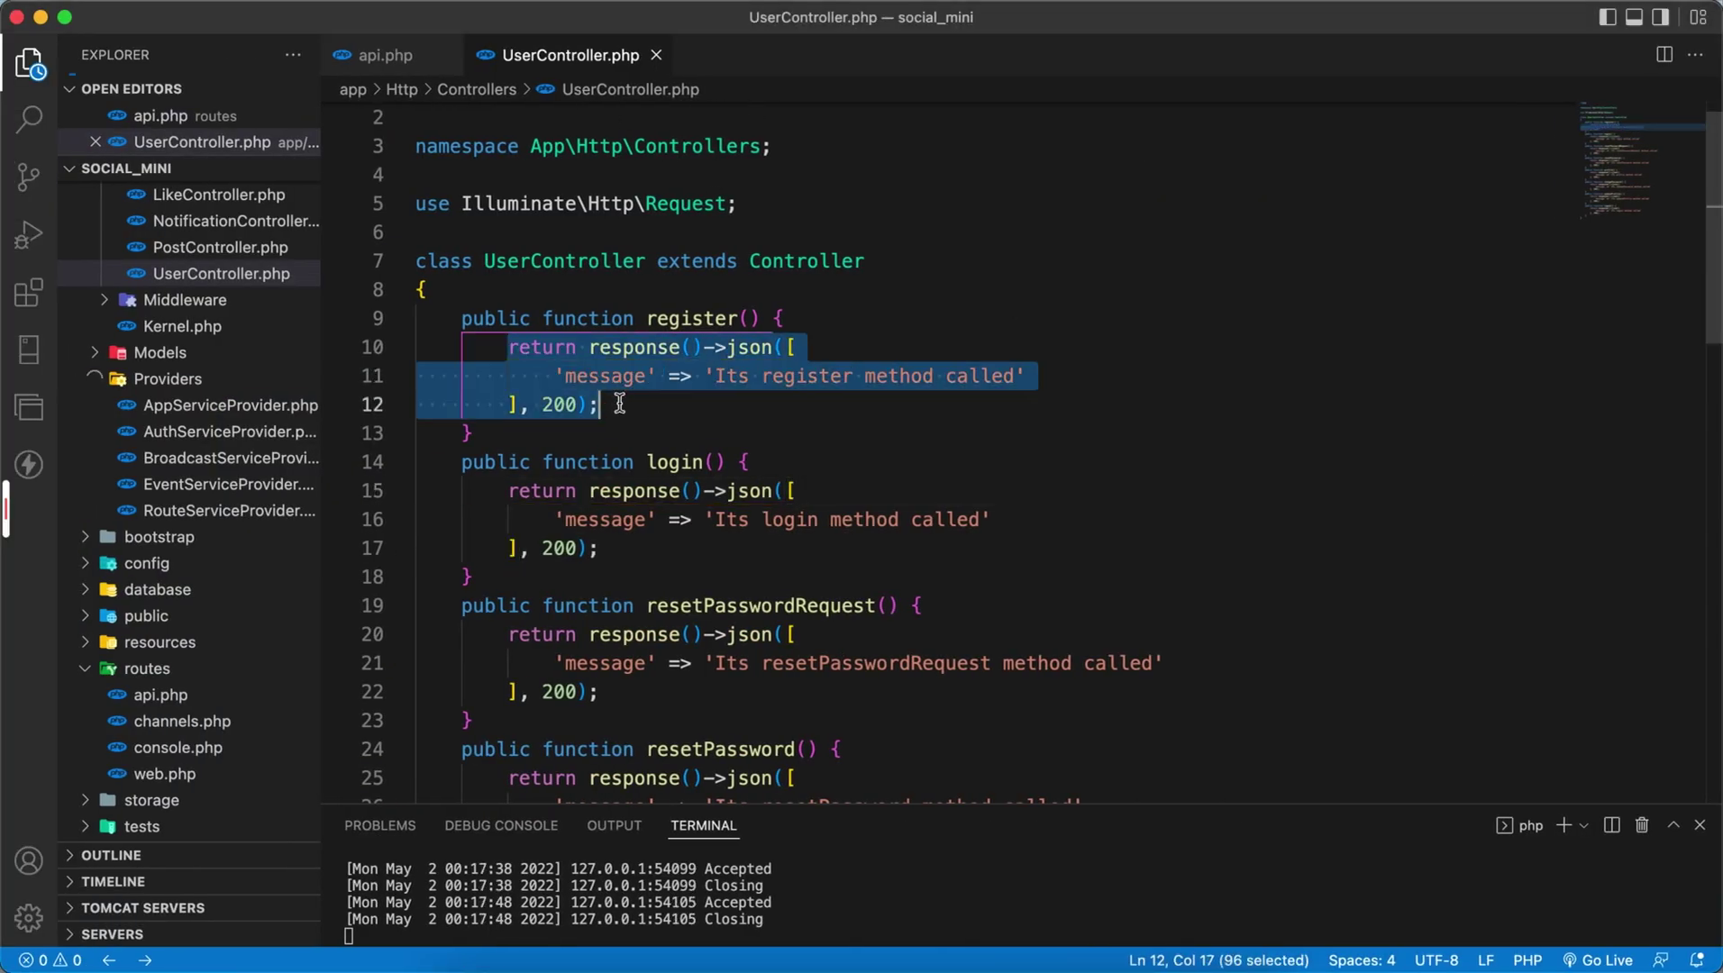